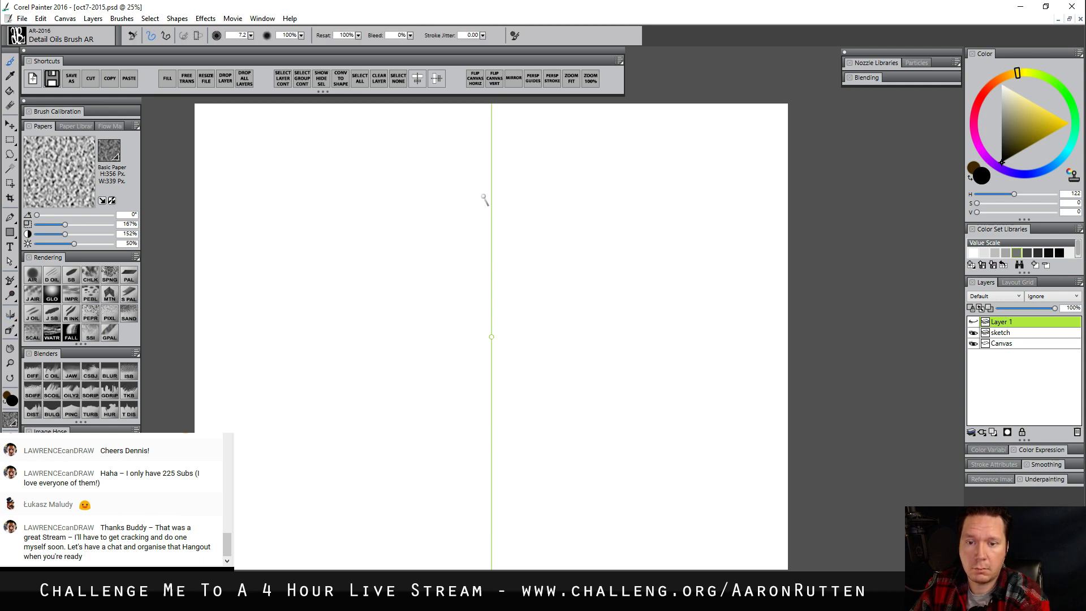
Draw a large mirrored pumpkin outline with short stem marks on the sketch layer, keeping Layer 1 hidden
click(973, 322)
click(974, 322)
click(1000, 334)
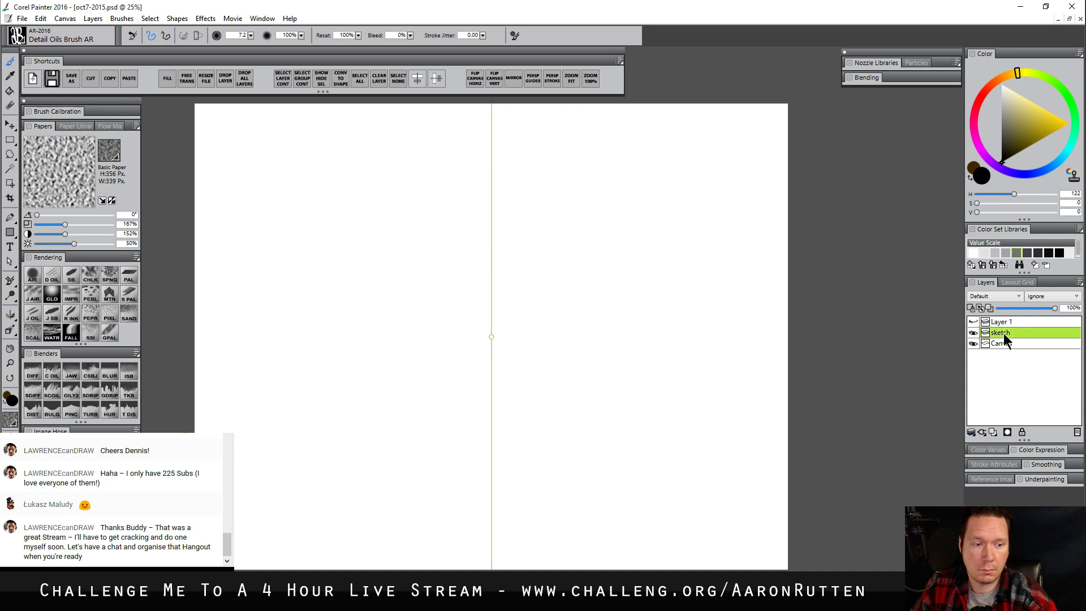
mouse_move(490, 210)
mouse_down()
mouse_move(405, 195)
mouse_move(341, 211)
mouse_move(309, 257)
mouse_move(316, 342)
mouse_up()
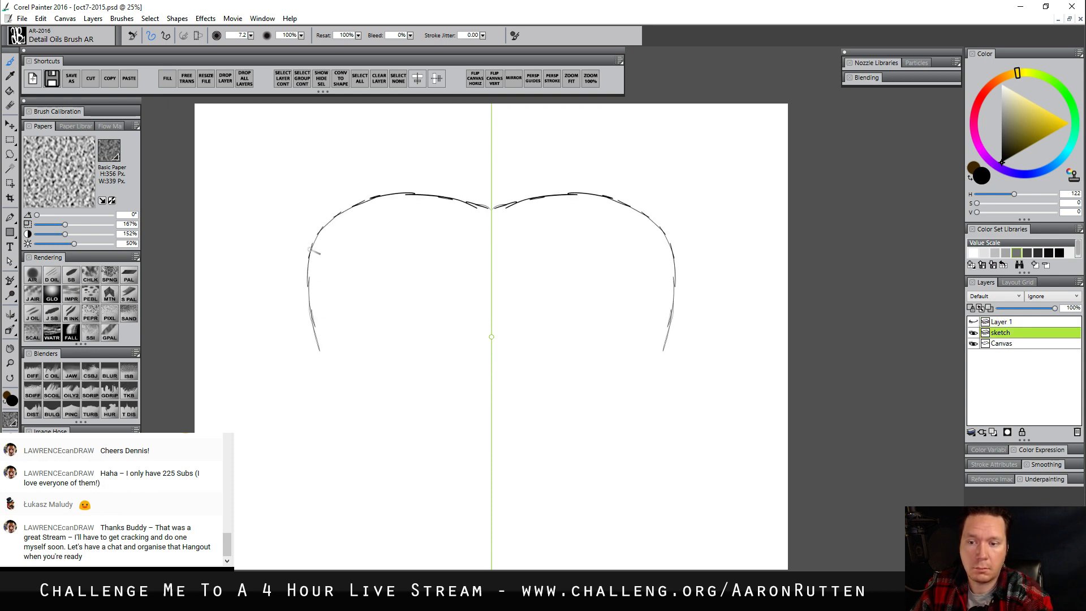
mouse_move(309, 243)
mouse_down()
mouse_move(327, 396)
mouse_move(353, 469)
mouse_move(344, 485)
mouse_move(315, 333)
mouse_move(320, 407)
mouse_move(314, 371)
mouse_move(314, 383)
mouse_move(330, 441)
mouse_move(311, 338)
mouse_move(326, 236)
mouse_up()
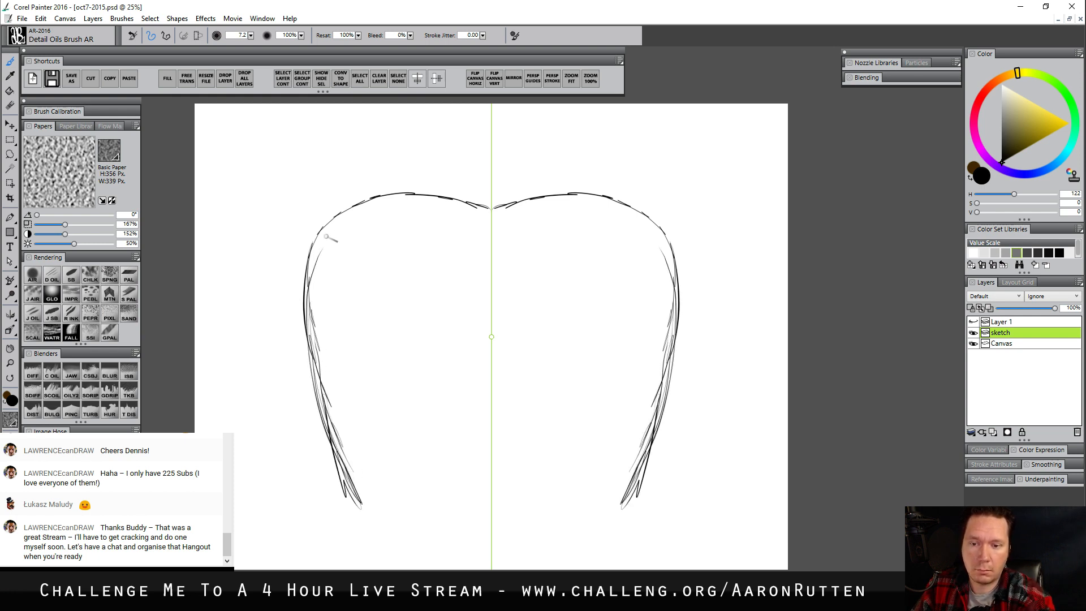
mouse_move(371, 493)
mouse_down()
mouse_move(396, 516)
mouse_move(457, 515)
mouse_move(390, 509)
mouse_move(445, 528)
mouse_move(492, 522)
mouse_move(442, 524)
mouse_move(405, 509)
mouse_up()
drag(488, 202, 481, 176)
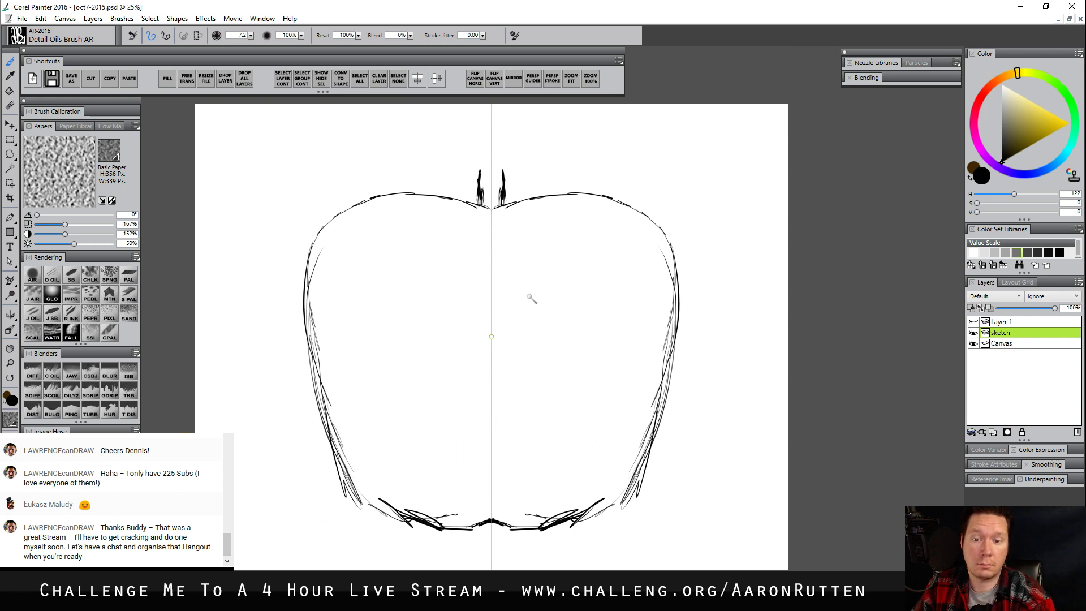
Sketch a jack-o'-lantern face inside the pumpkin with triangular eyes, a triangular nose and a wide toothed grin
mouse_move(397, 354)
mouse_down()
mouse_move(418, 300)
mouse_move(442, 336)
mouse_up()
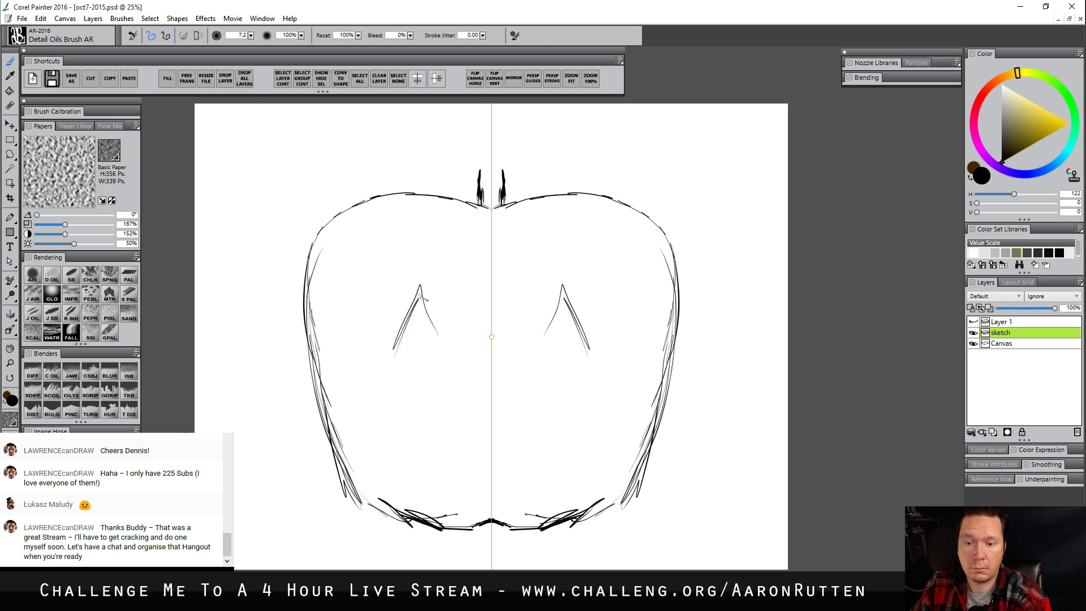
mouse_move(418, 286)
mouse_down()
mouse_move(447, 351)
mouse_move(387, 350)
mouse_move(452, 351)
mouse_move(474, 400)
mouse_move(465, 418)
mouse_move(486, 416)
mouse_up()
mouse_move(403, 420)
mouse_down()
mouse_move(436, 447)
mouse_move(487, 462)
mouse_move(398, 422)
mouse_move(407, 452)
mouse_move(439, 477)
mouse_move(486, 488)
mouse_move(535, 485)
mouse_move(526, 458)
mouse_move(554, 447)
mouse_up()
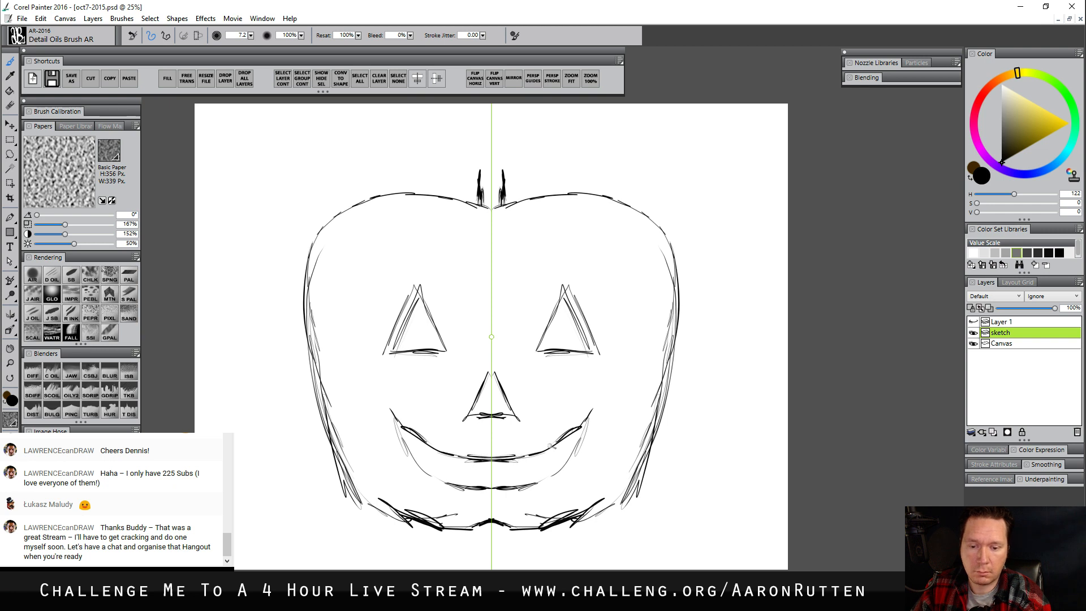
mouse_move(447, 456)
mouse_down()
mouse_move(468, 469)
mouse_move(473, 458)
mouse_up()
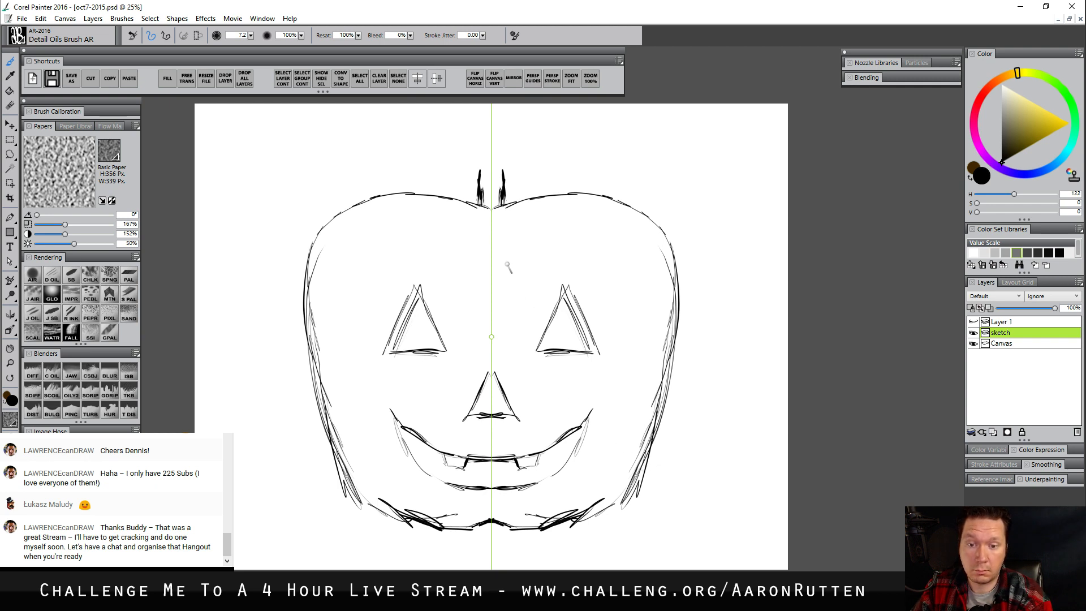
Reinforce the pumpkin outline with extra strokes along its upper shoulders, top edge and lower side curves
mouse_move(310, 292)
mouse_down()
mouse_move(337, 225)
mouse_move(362, 208)
mouse_up()
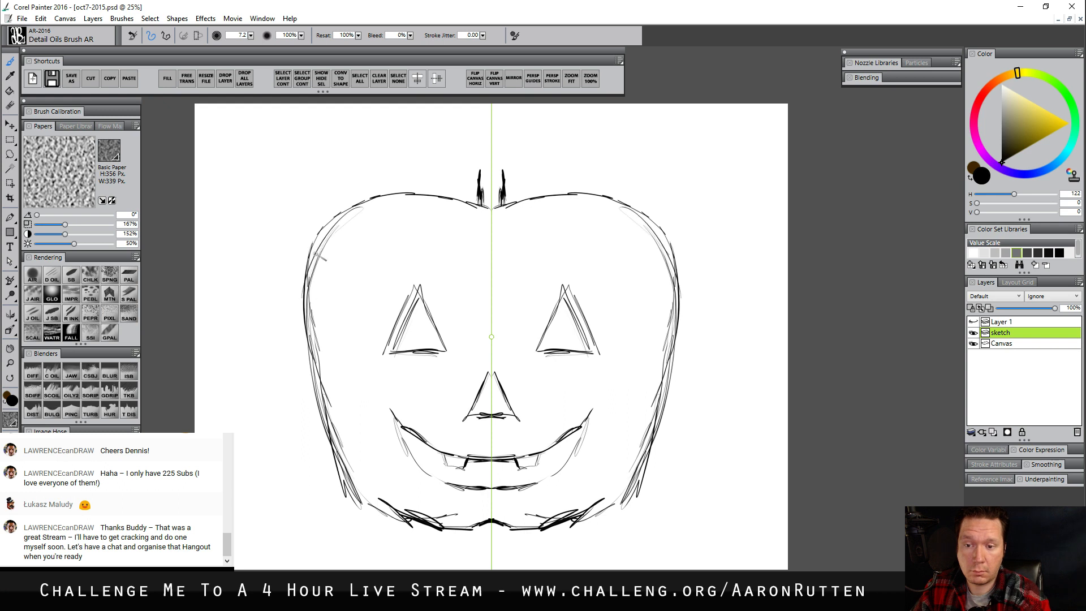
mouse_move(314, 258)
mouse_down()
mouse_move(390, 206)
mouse_move(429, 210)
mouse_up()
drag(419, 202, 467, 209)
mouse_move(386, 204)
mouse_down()
mouse_move(518, 212)
mouse_move(445, 202)
mouse_up()
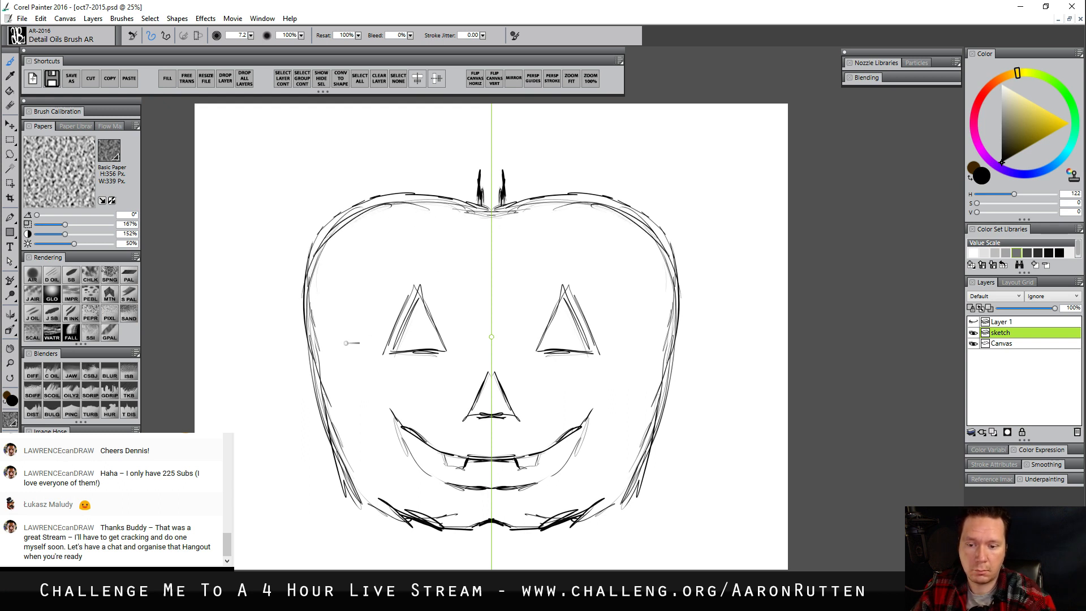
drag(327, 408, 364, 477)
drag(332, 444, 377, 515)
drag(324, 416, 373, 508)
drag(339, 452, 393, 513)
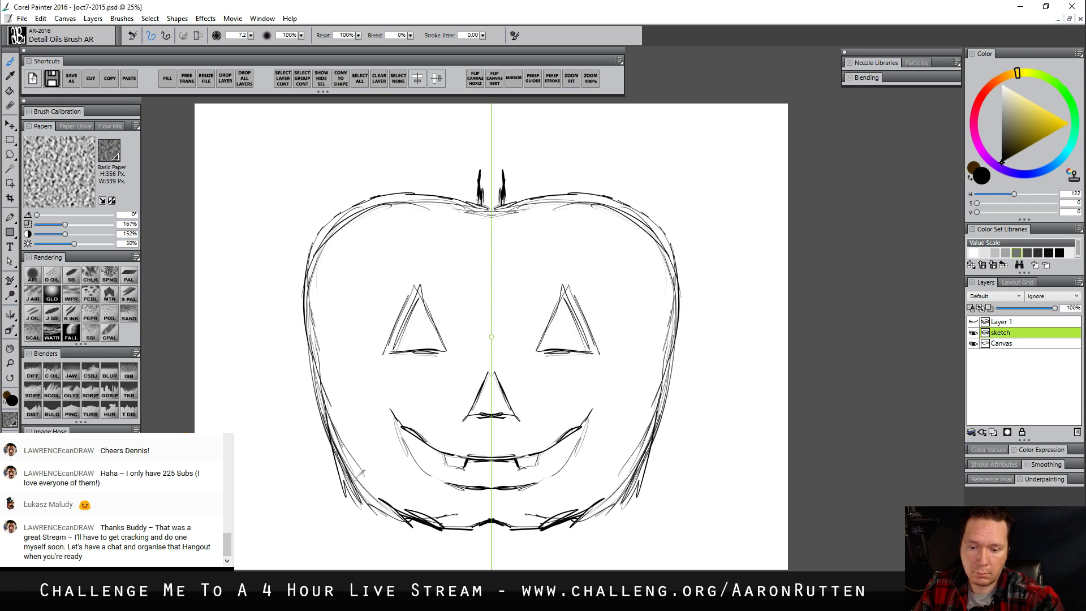
drag(361, 473, 417, 525)
Erase the excess sketch lines outside the pumpkin's lower sides and the stray strokes just inside its outline
key(n)
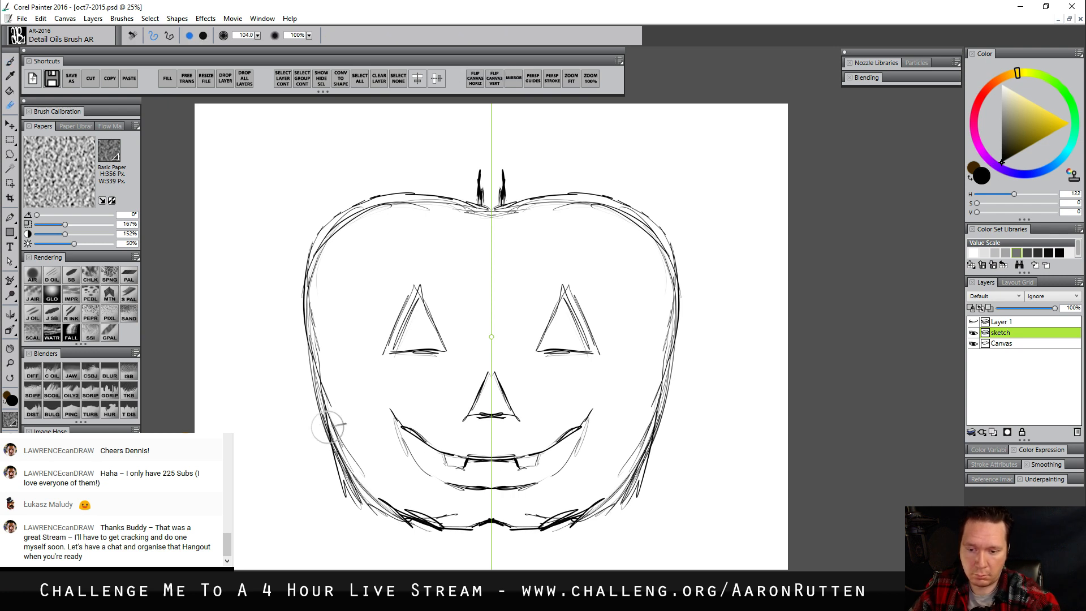
mouse_move(320, 434)
mouse_down()
mouse_move(354, 508)
mouse_move(321, 442)
mouse_move(347, 485)
mouse_up()
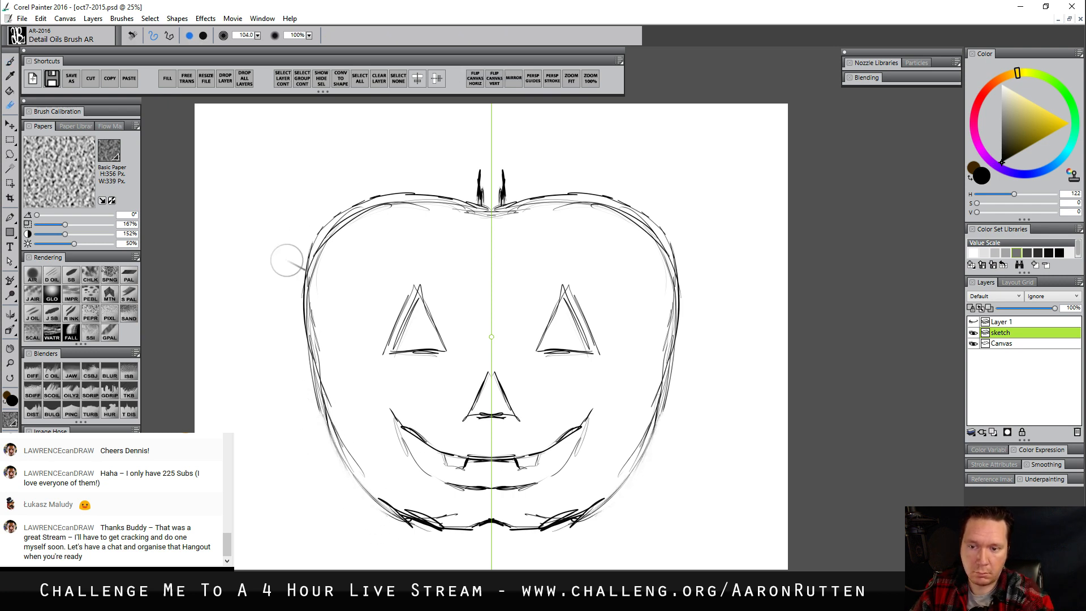
drag(341, 251, 354, 232)
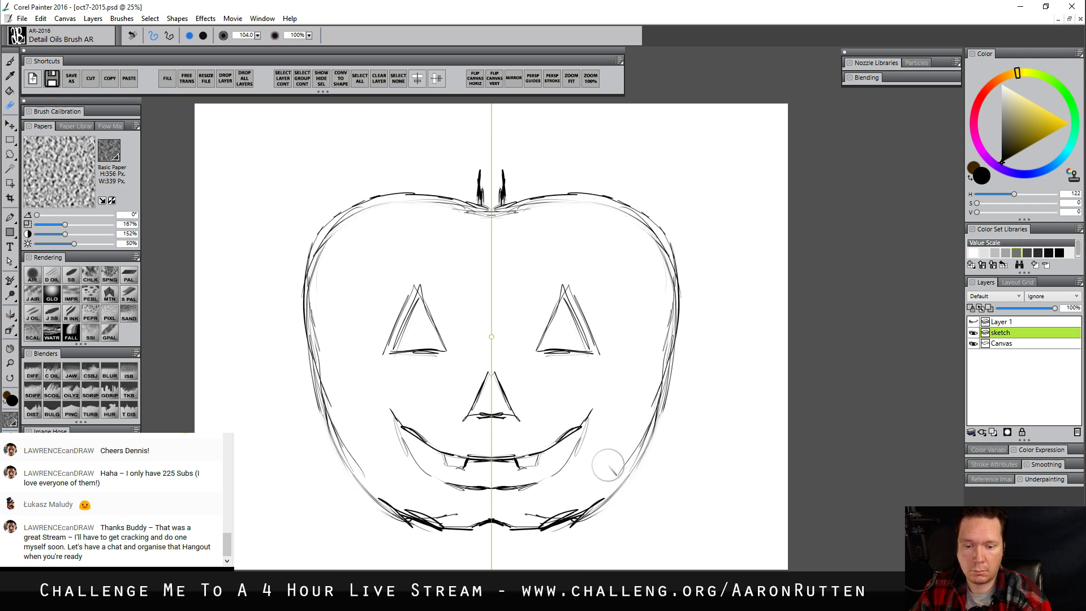
mouse_move(557, 504)
mouse_down()
mouse_move(580, 499)
mouse_move(552, 507)
mouse_up()
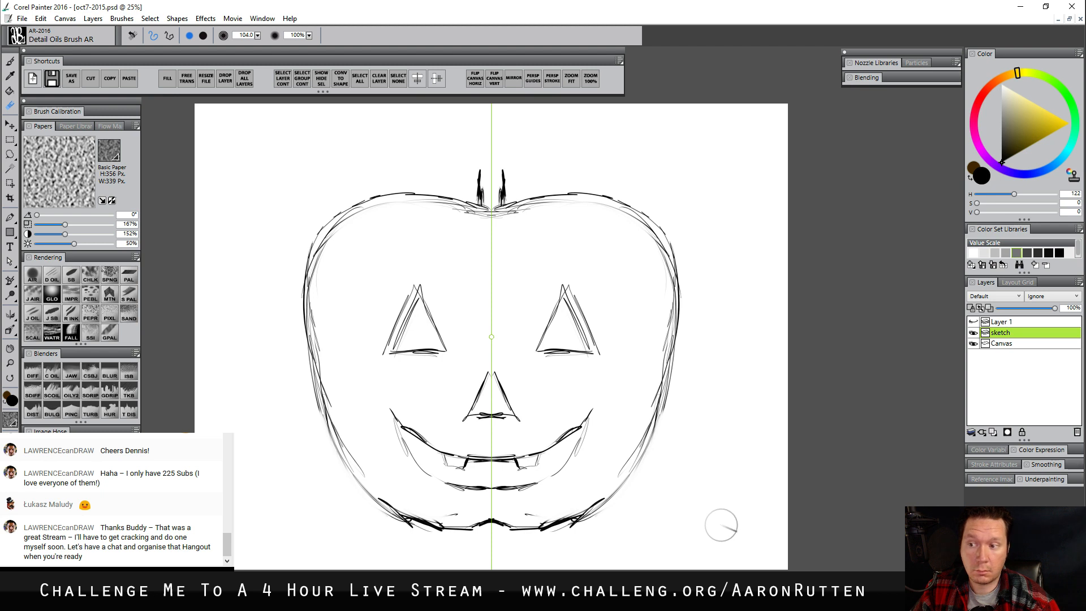
Select the eyes, nose and mouth with a freehand lasso and cut them from the sketch layer
click(9, 139)
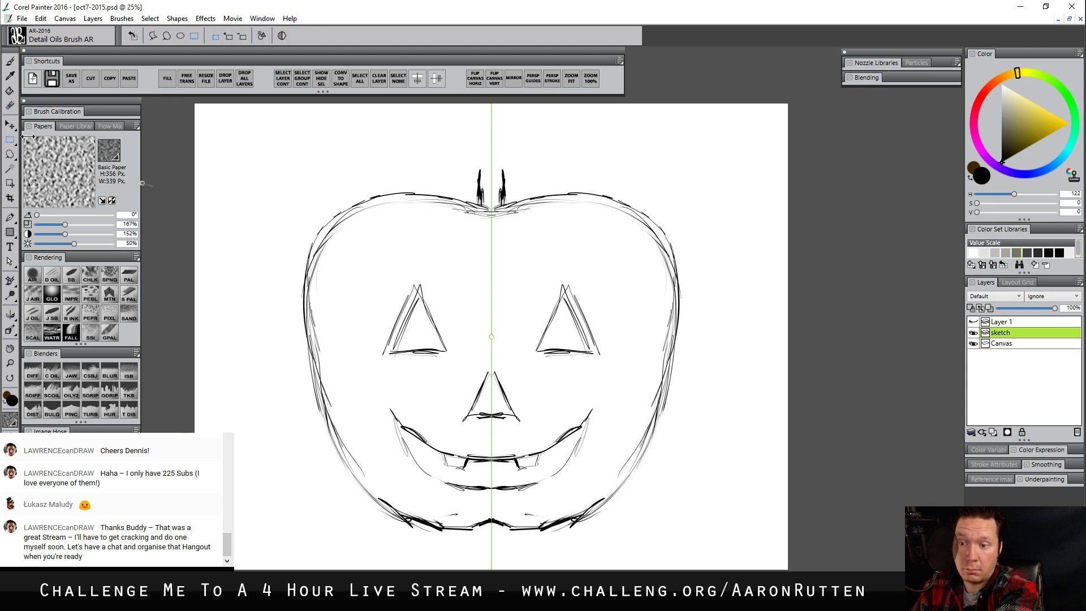
drag(360, 249, 418, 271)
click(9, 154)
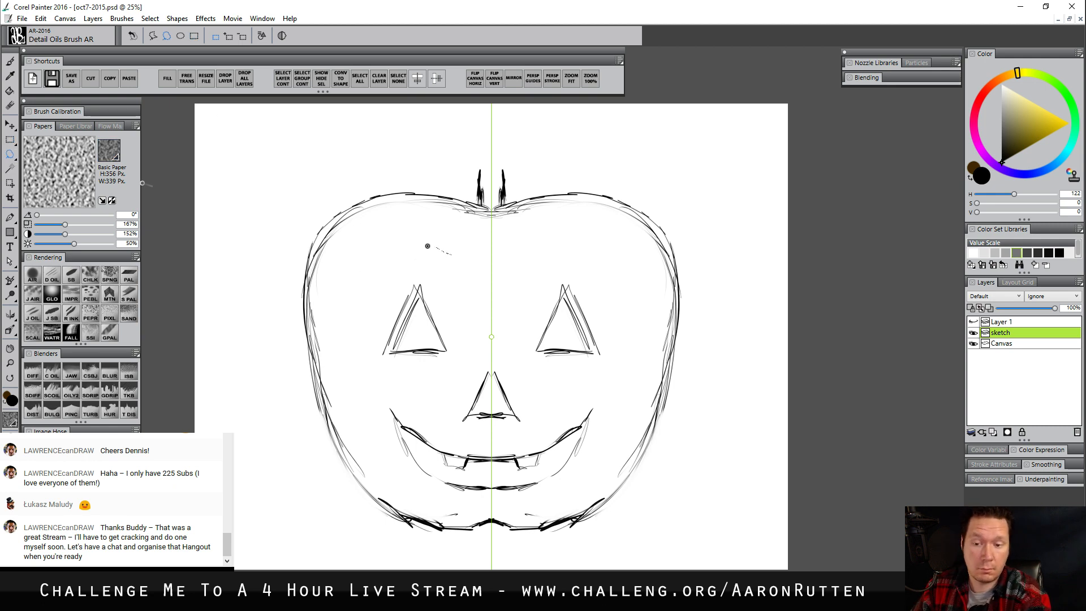
mouse_move(427, 246)
mouse_down()
mouse_move(377, 441)
mouse_move(438, 501)
mouse_move(537, 501)
mouse_move(626, 403)
mouse_move(517, 235)
mouse_move(477, 237)
mouse_up()
key(Delete)
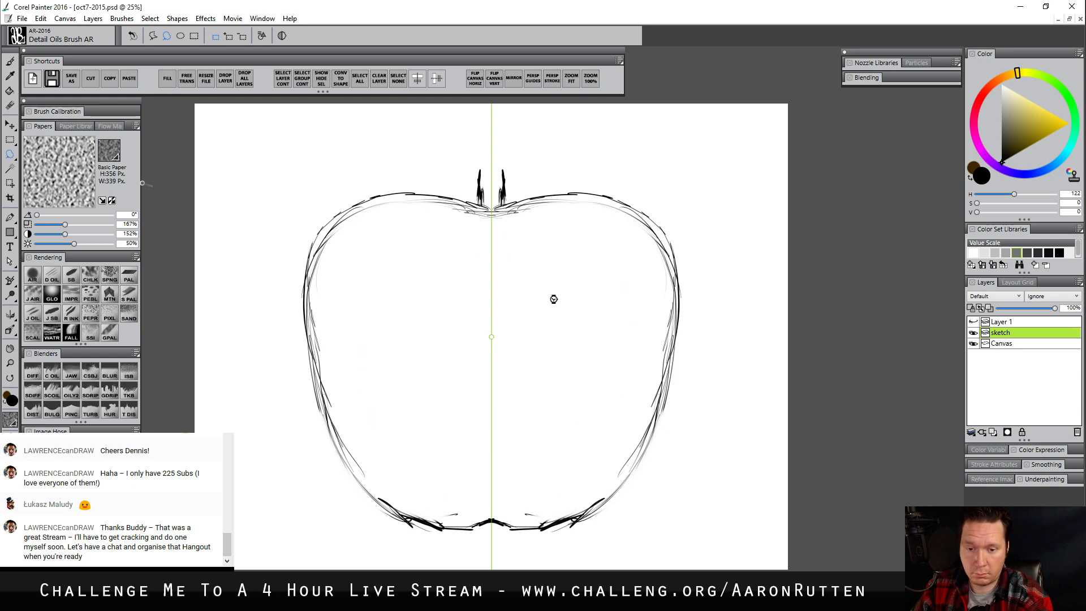
Paste the face features onto their own layer and nudge them slightly upward within the pumpkin
key(ctrl+v)
key(Up)
key(Up)
key(Up)
key(Up)
key(Up)
key(Up)
key(Up)
key(Up)
key(Up)
key(Up)
key(Up)
key(Up)
key(Up)
key(Up)
key(Up)
key(Up)
key(Up)
key(Up)
key(Up)
key(Up)
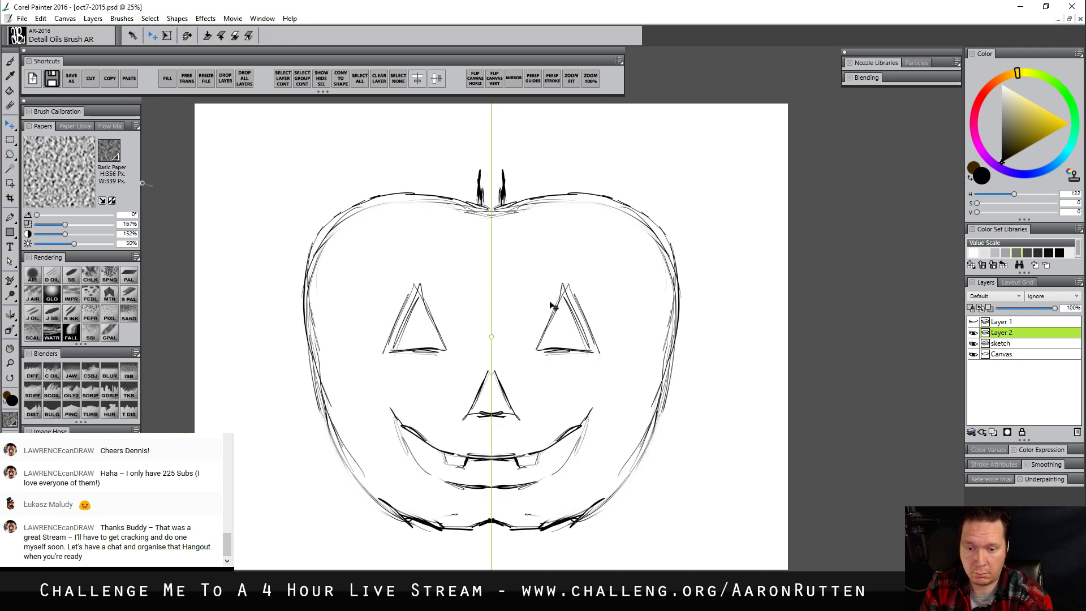
key(Up)
key(Down)
key(Down)
key(Down)
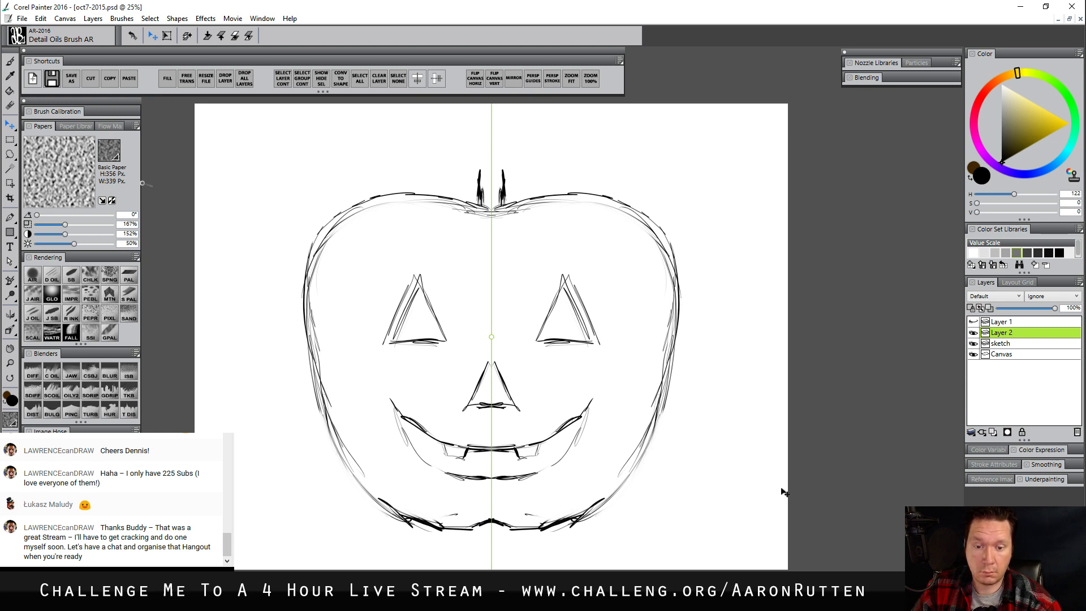
Merge the pasted face layer with the sketch layer and name the merged layer "sketch"
shift+click(1010, 345)
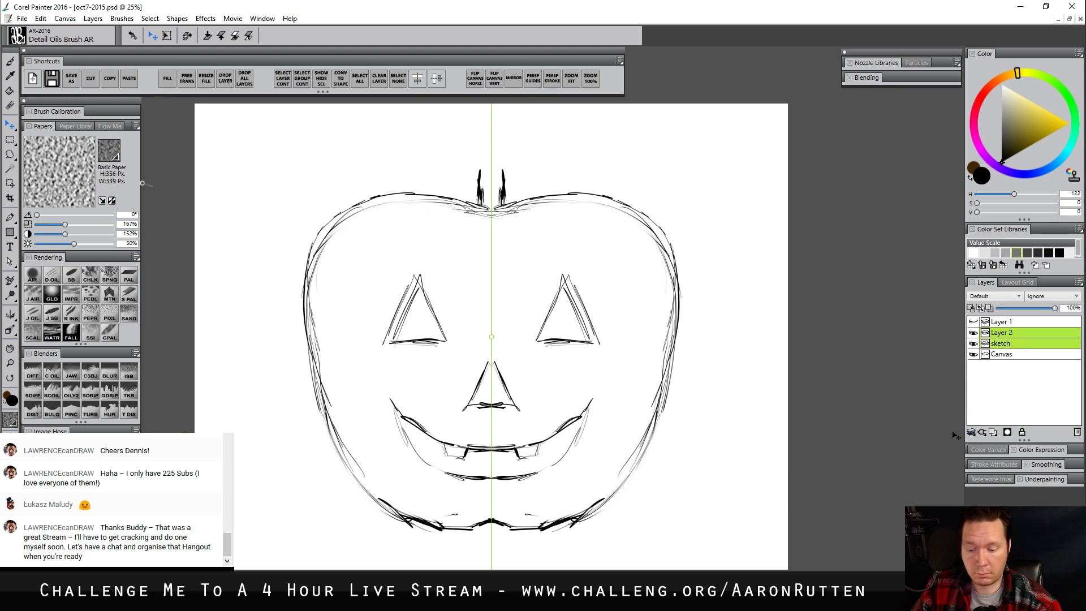
key(ctrl+e)
click(1008, 334)
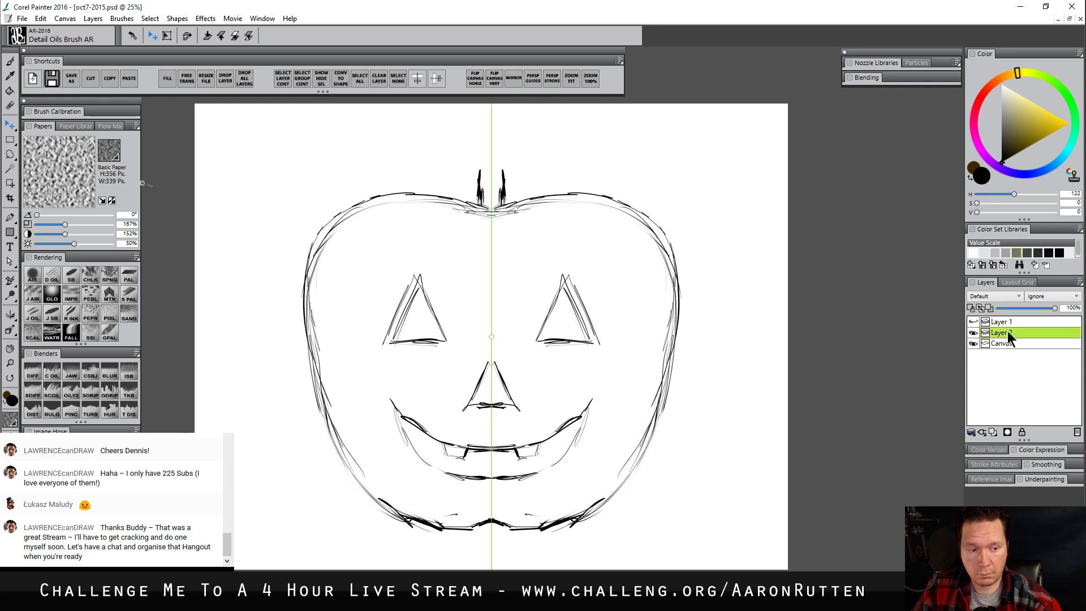
double_click(1007, 332)
text(sketch)
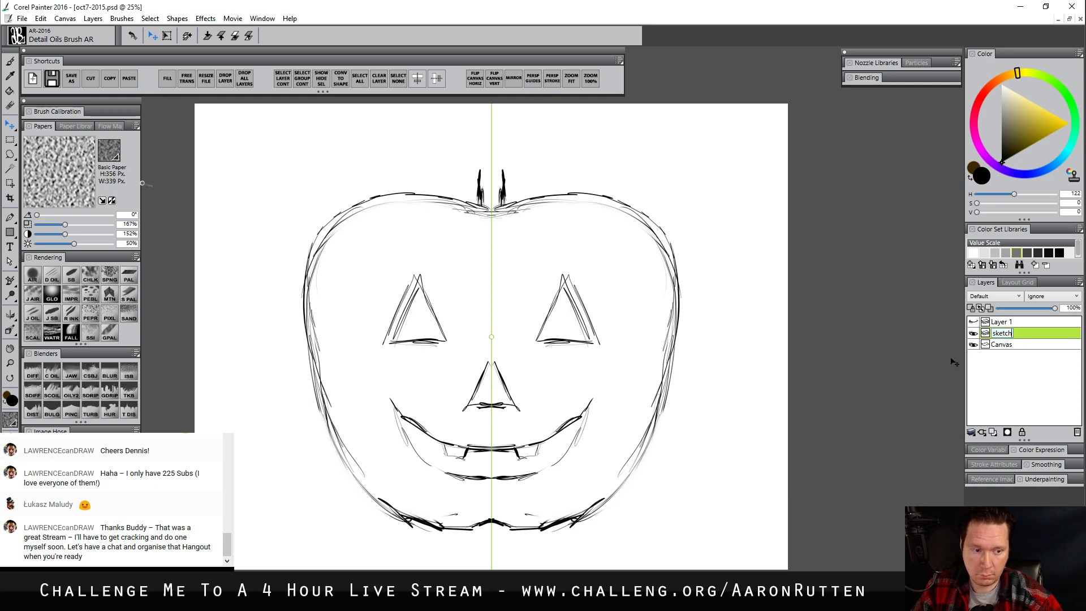
key(Return)
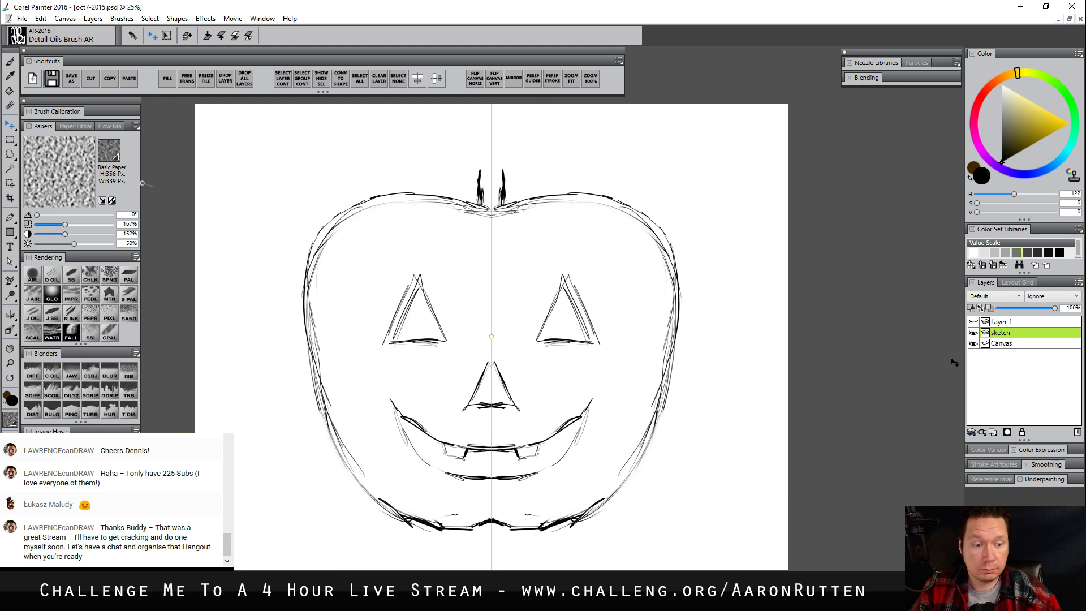
With mirror painting off, replace the stem marks with a single curved stem and erase the stray lines around its base
click(513, 76)
key(n)
mouse_move(480, 176)
mouse_down()
mouse_move(481, 194)
mouse_move(497, 187)
mouse_move(502, 169)
mouse_move(477, 184)
mouse_move(469, 137)
mouse_move(489, 135)
mouse_move(509, 191)
mouse_move(487, 220)
mouse_move(513, 206)
mouse_up()
key(b)
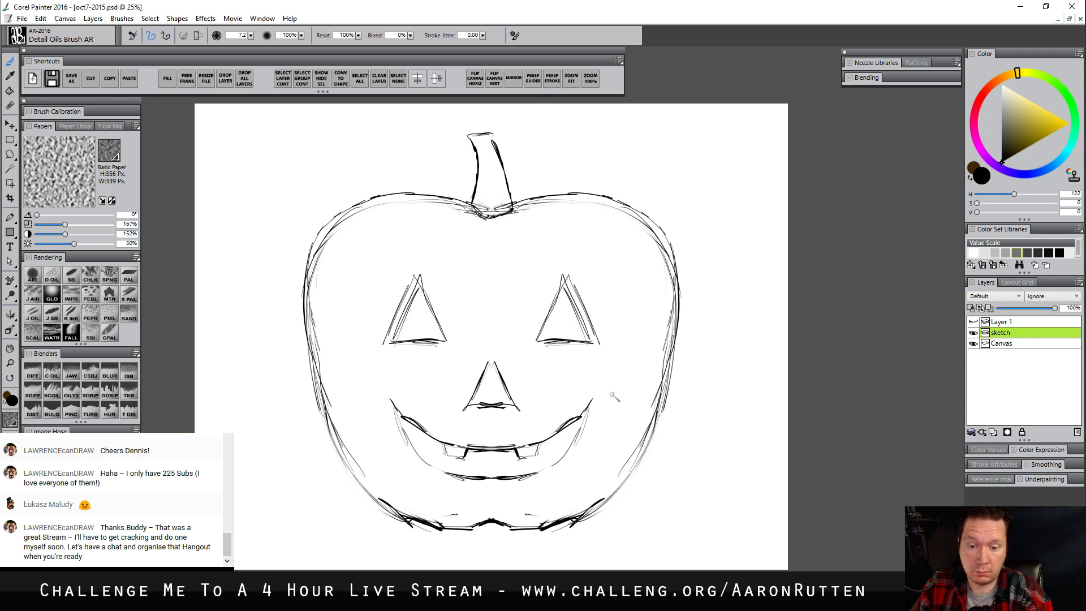
key(n)
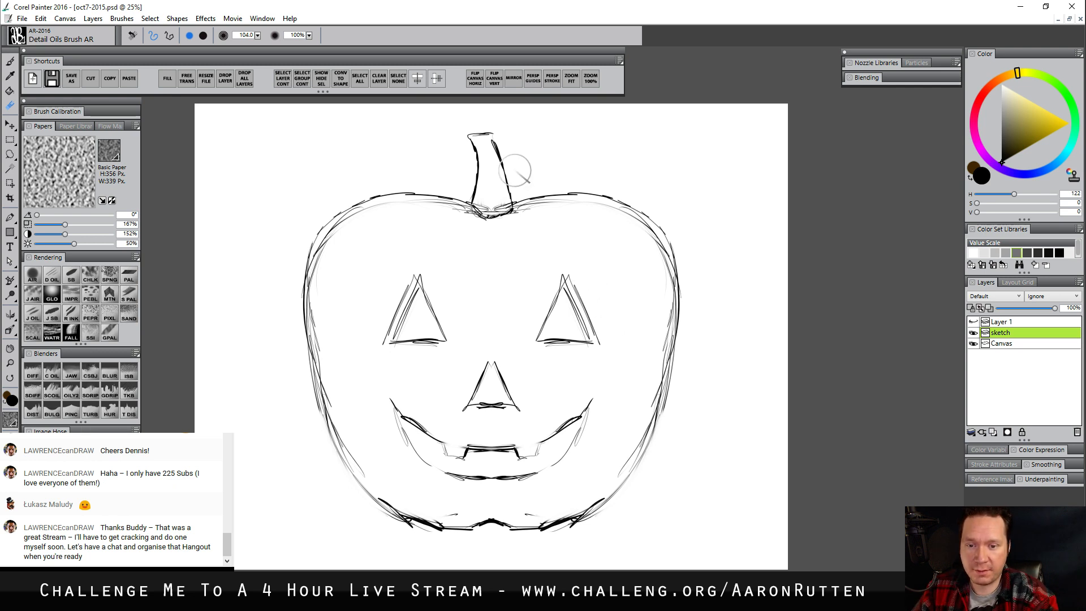
mouse_move(493, 187)
mouse_down()
mouse_move(490, 206)
mouse_move(505, 206)
mouse_move(482, 205)
mouse_up()
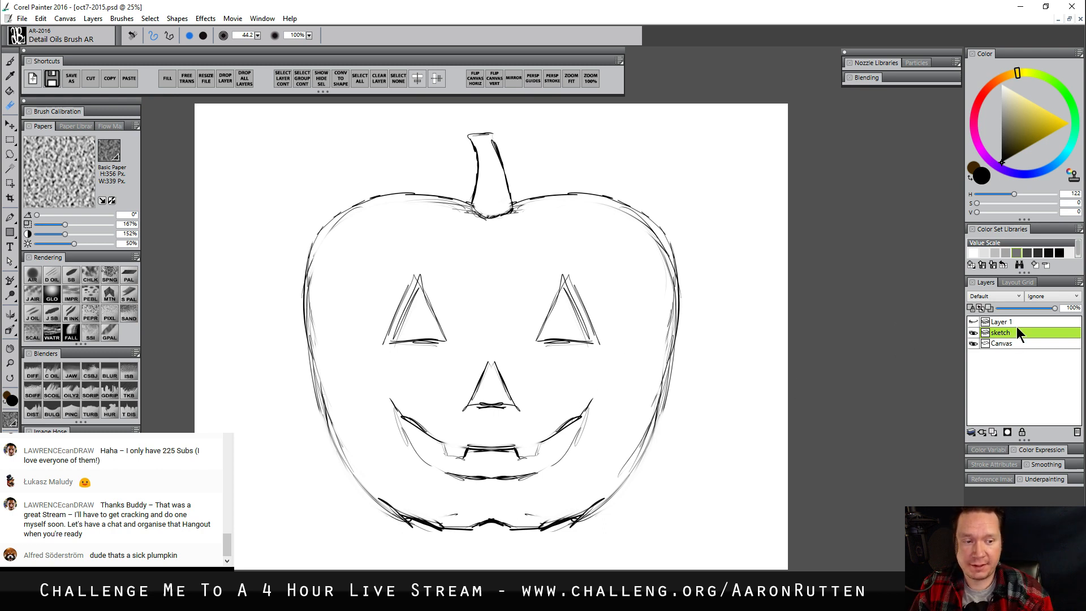
Lower the opacity of the sketch layer to 59%
drag(606, 420, 599, 412)
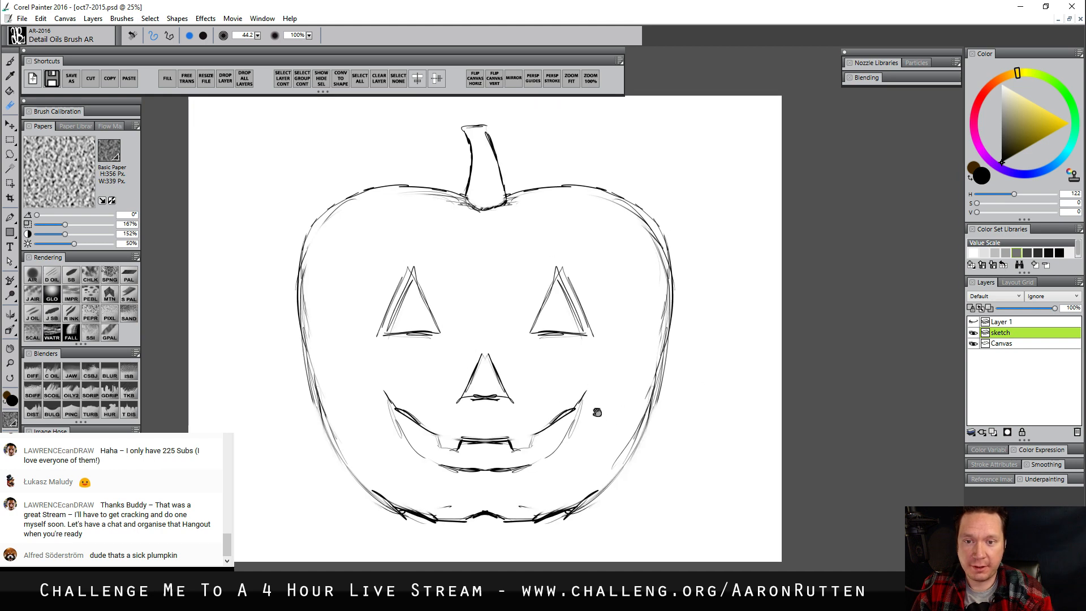
click(1029, 308)
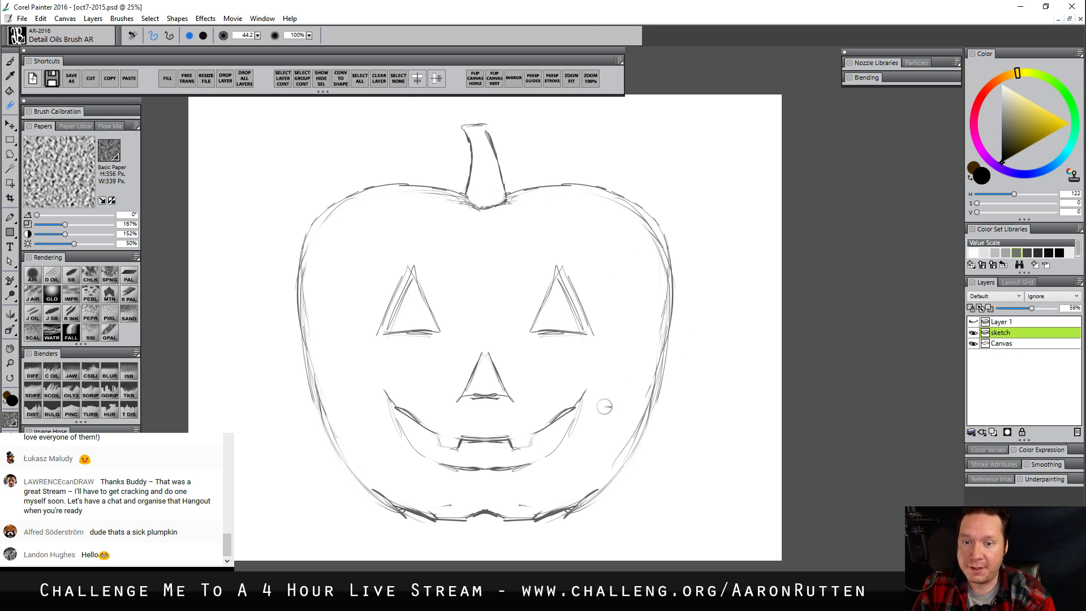
drag(605, 406, 602, 393)
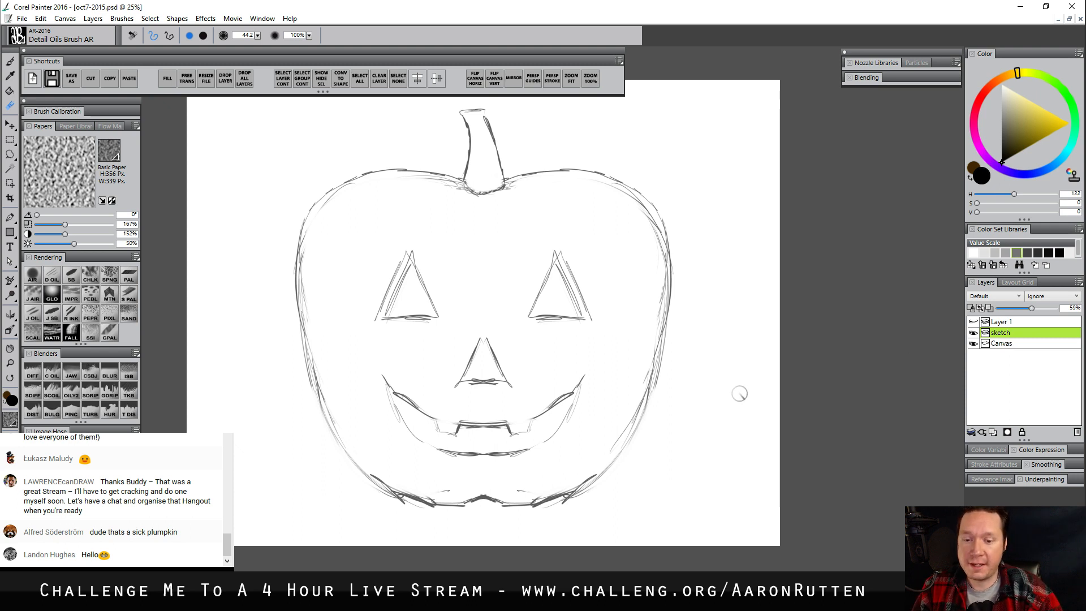
Create a new layer named "pumpkin" and place it below the sketch layer
click(992, 433)
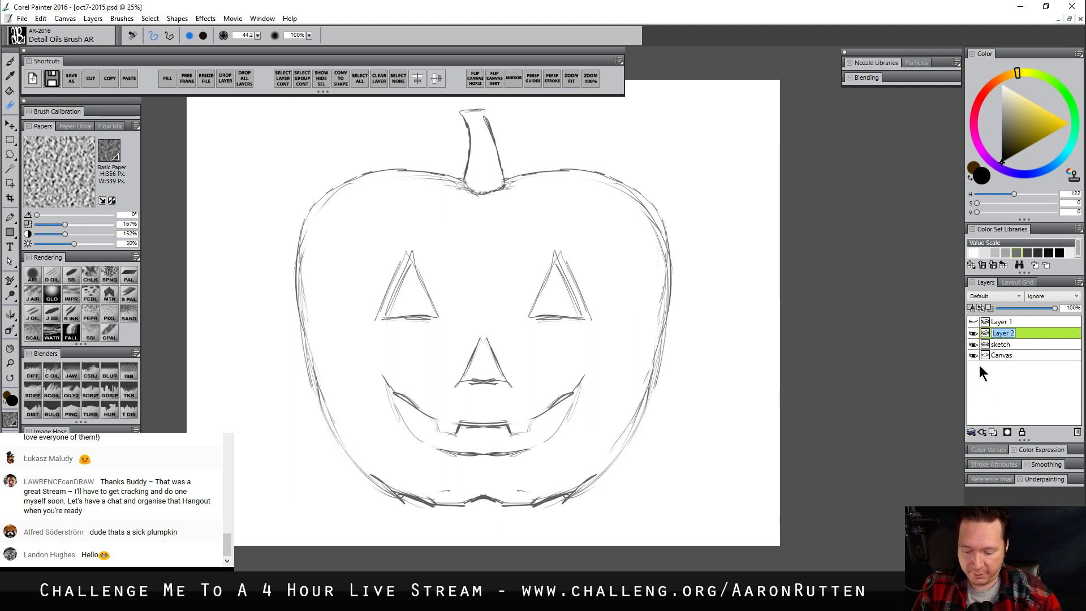
text(pum)
text(pkin)
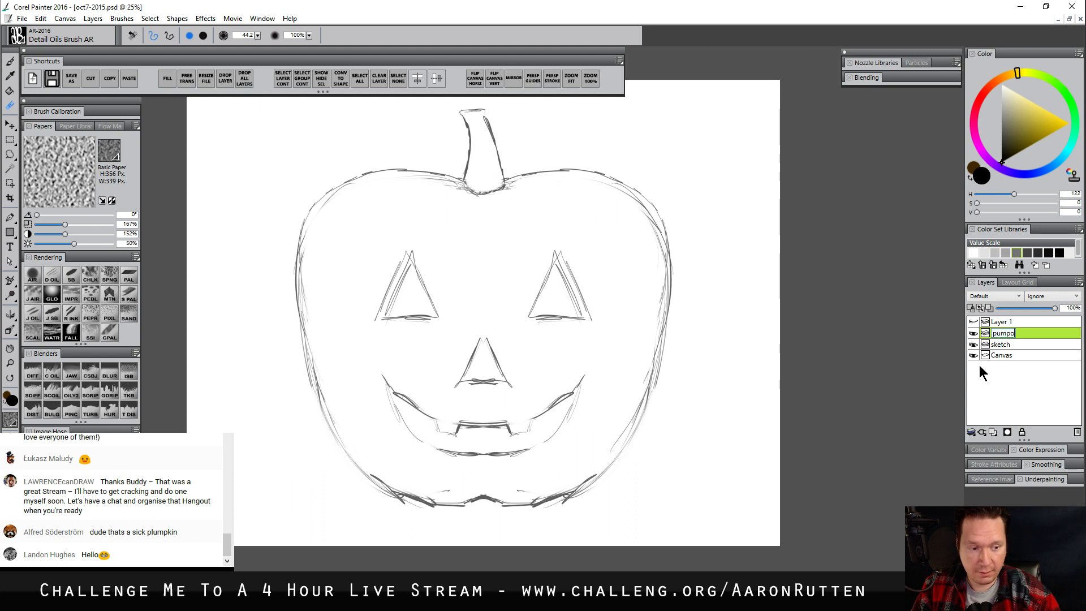
key(Return)
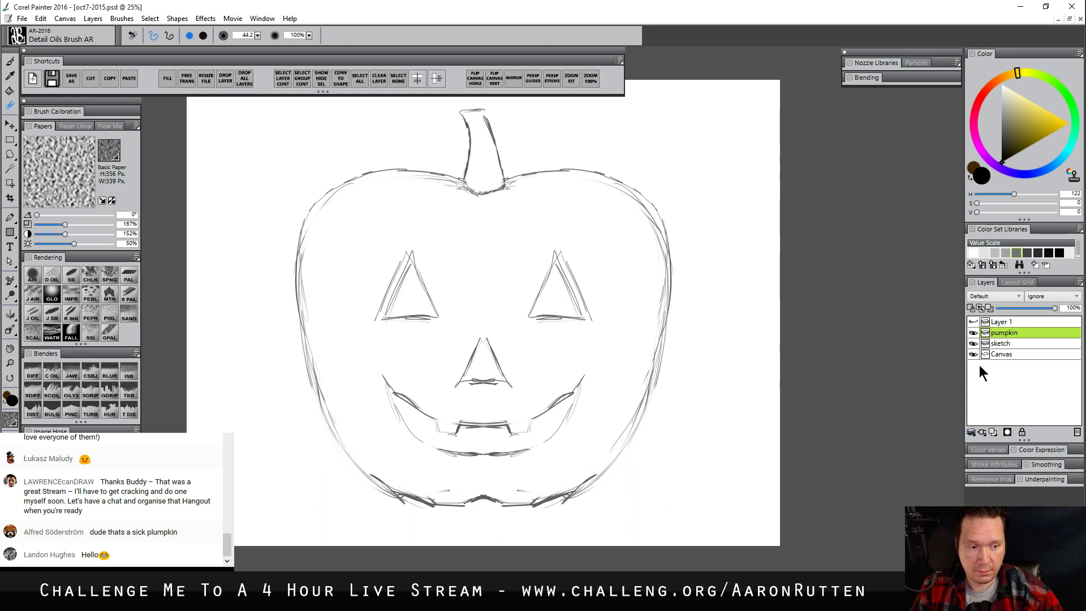
drag(1011, 334, 1007, 346)
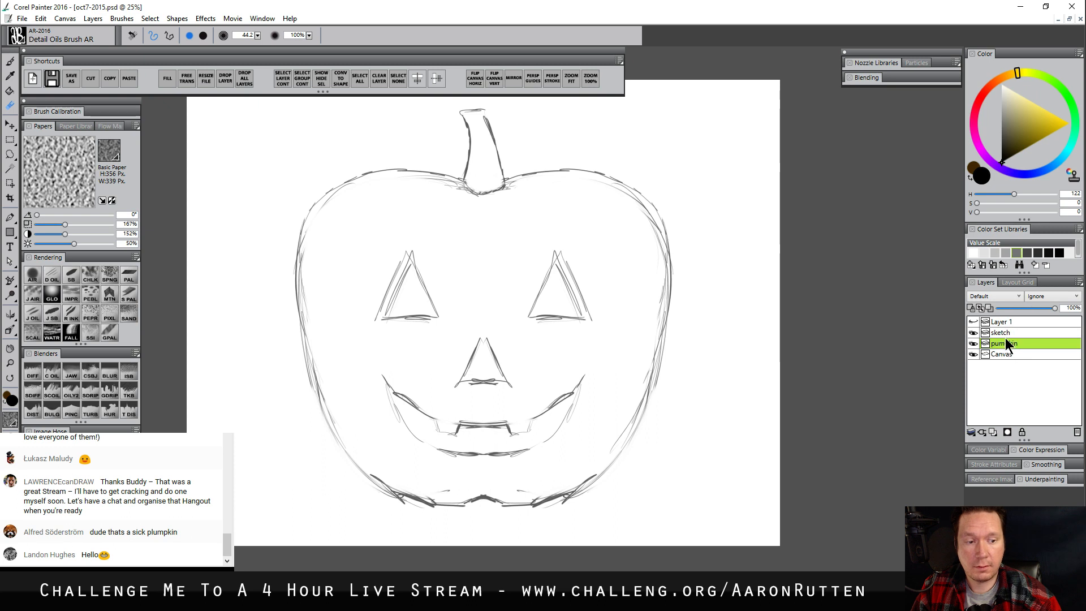
Choose the Smooth Scratchboard brush and set a dark orange paint colour with H 105, S 255 and V 90
click(75, 275)
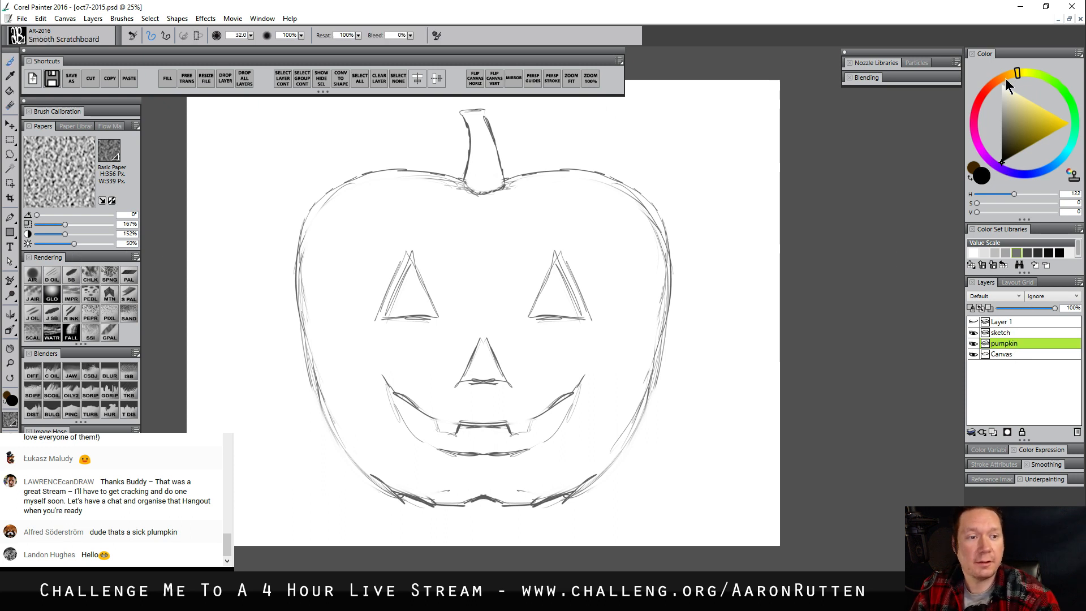
click(1006, 79)
drag(1036, 111, 1052, 146)
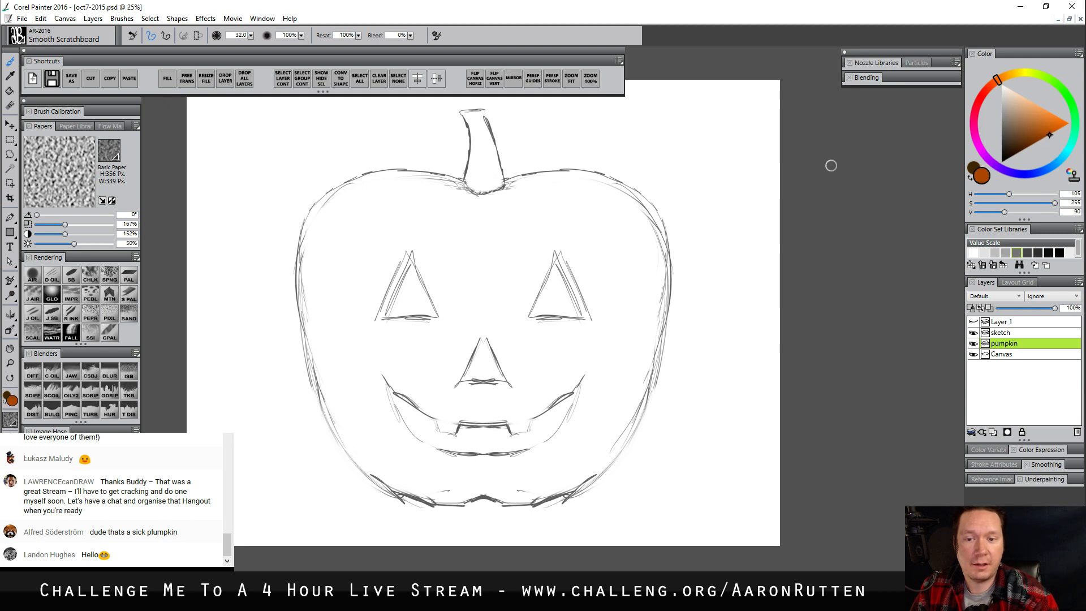
With the brush enlarged to 44.7 and mirror painting on, outline the pumpkin body in dark orange and fill its interior
ctrl+alt+drag(457, 182, 451, 185)
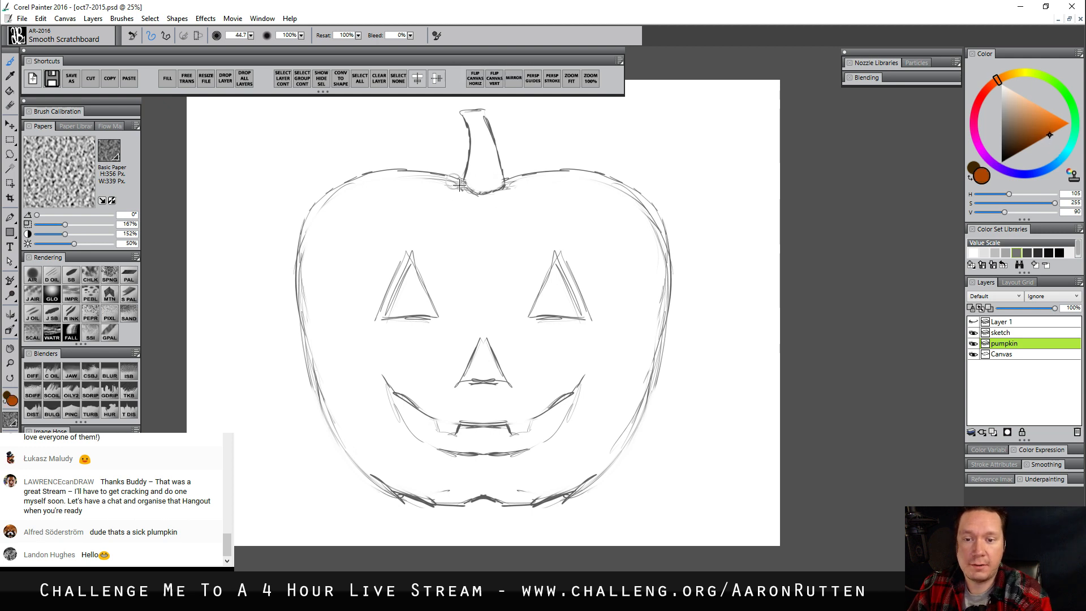
click(513, 79)
mouse_move(476, 192)
mouse_down()
mouse_move(402, 173)
mouse_move(332, 198)
mouse_move(301, 232)
mouse_move(297, 277)
mouse_move(314, 362)
mouse_move(344, 436)
mouse_move(378, 476)
mouse_move(441, 500)
mouse_move(485, 486)
mouse_up()
drag(472, 188, 494, 194)
key(k)
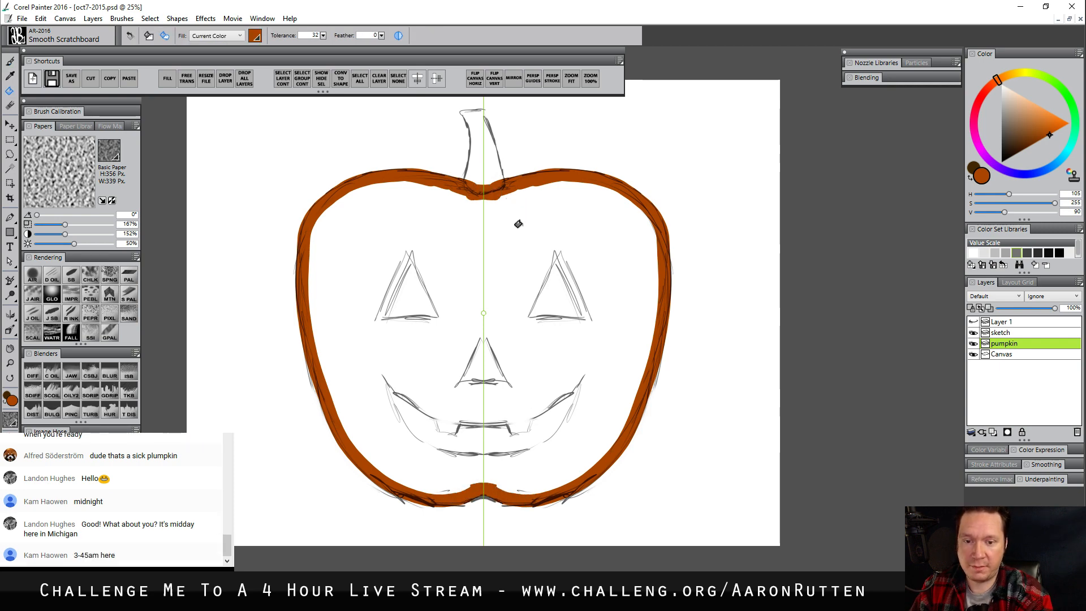
click(528, 238)
key(b)
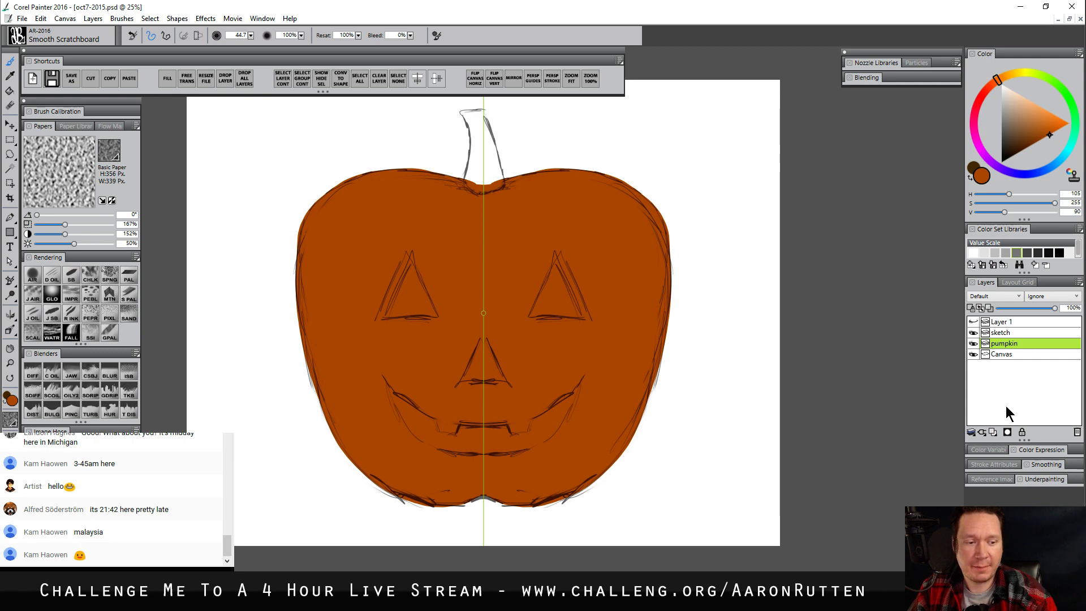
Create a layer named "stem" above the pumpkin layer and set a very dark brown paint colour with V 23
click(993, 432)
double_click(1003, 343)
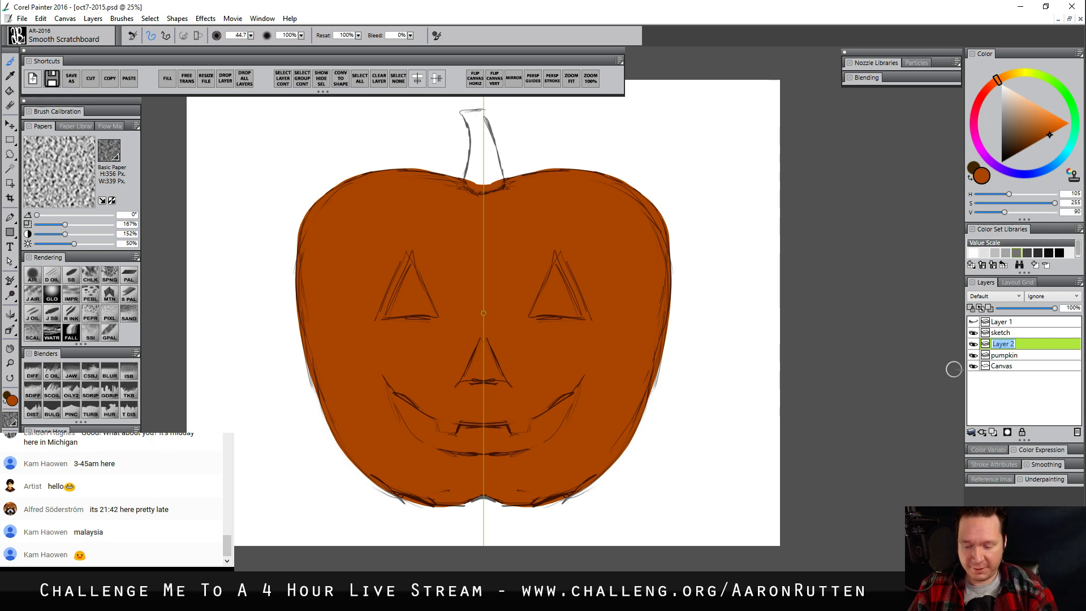
text(stem)
key(Return)
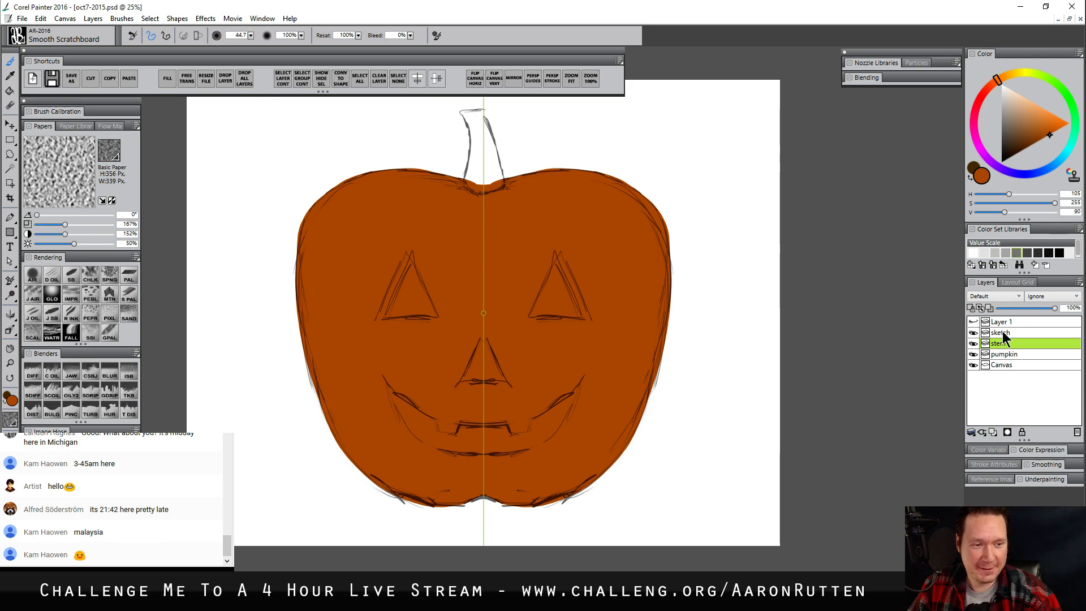
click(1014, 155)
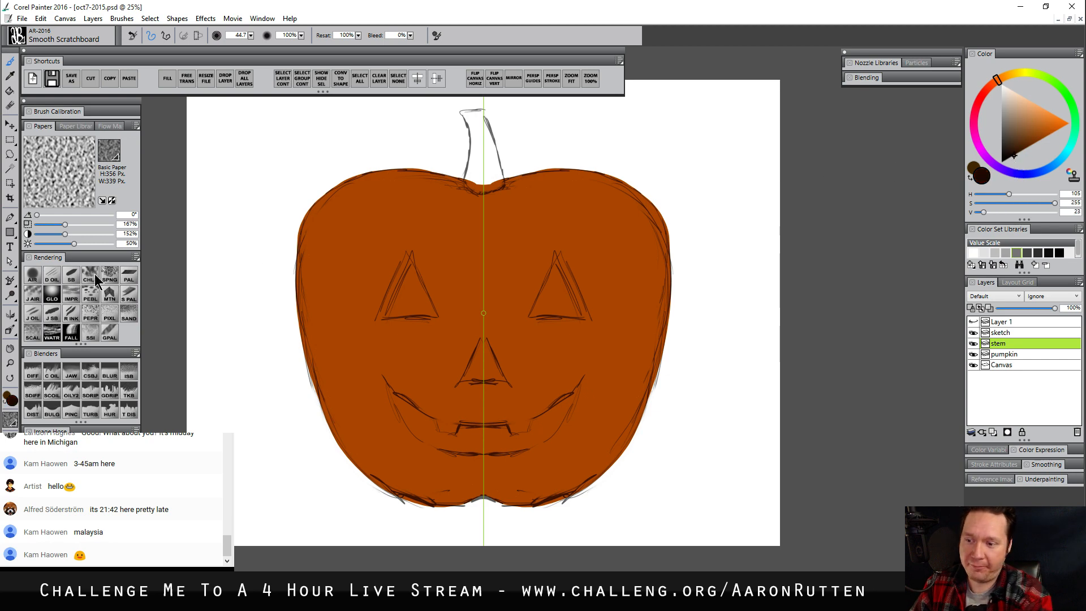
drag(466, 112, 469, 155)
key(ctrl+z)
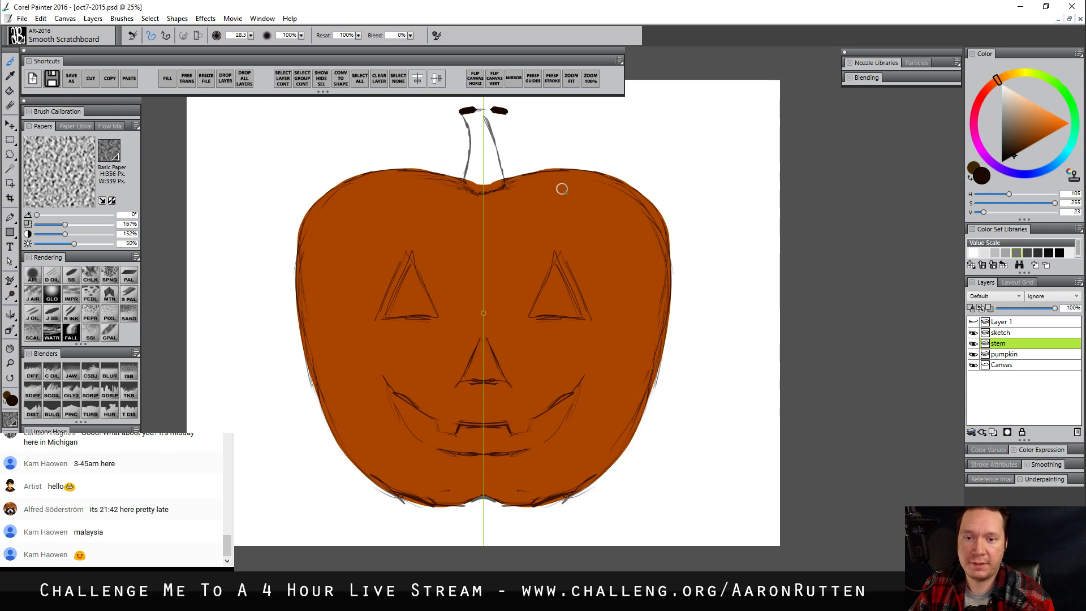
key(ctrl+z)
With mirror painting off, outline the curved stem in dark brown and fill its interior
click(517, 81)
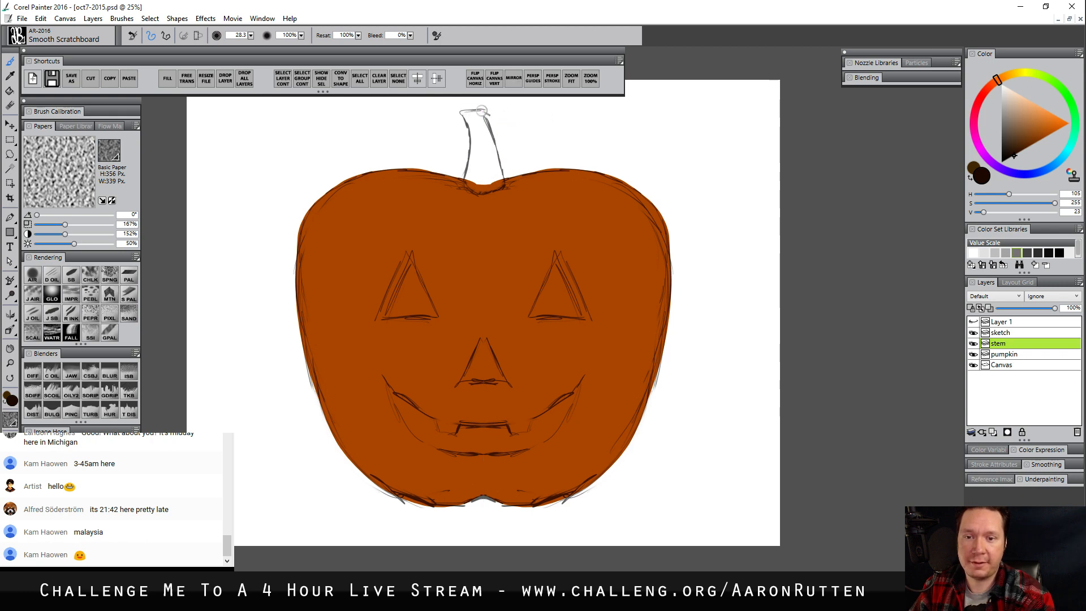
mouse_move(478, 108)
mouse_down()
mouse_move(461, 113)
mouse_move(477, 193)
mouse_up()
mouse_move(471, 112)
mouse_down()
mouse_move(500, 186)
mouse_move(491, 194)
mouse_move(470, 182)
mouse_up()
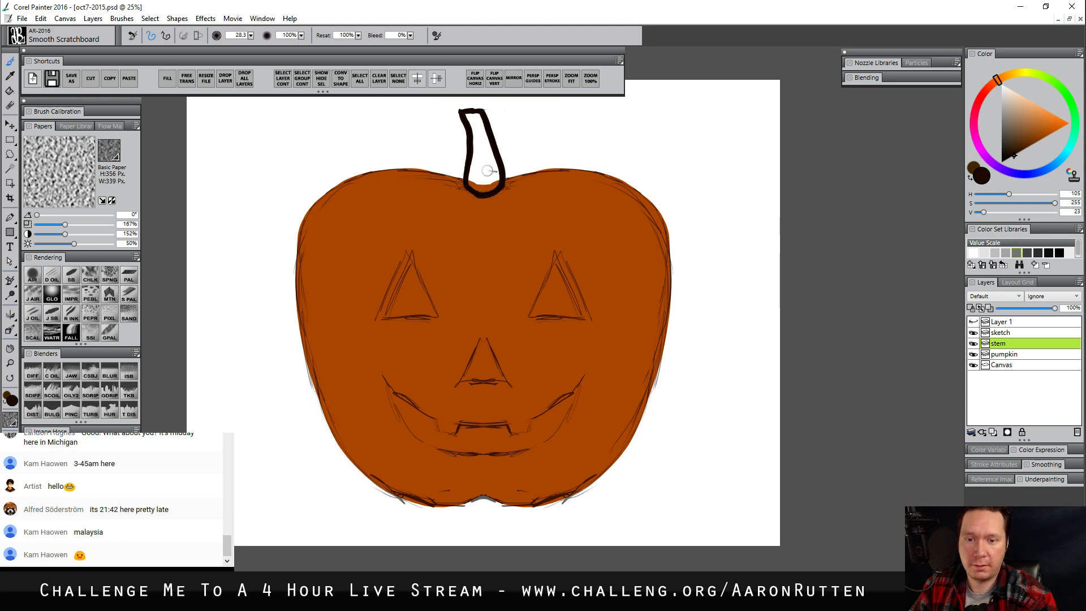
key(k)
click(489, 169)
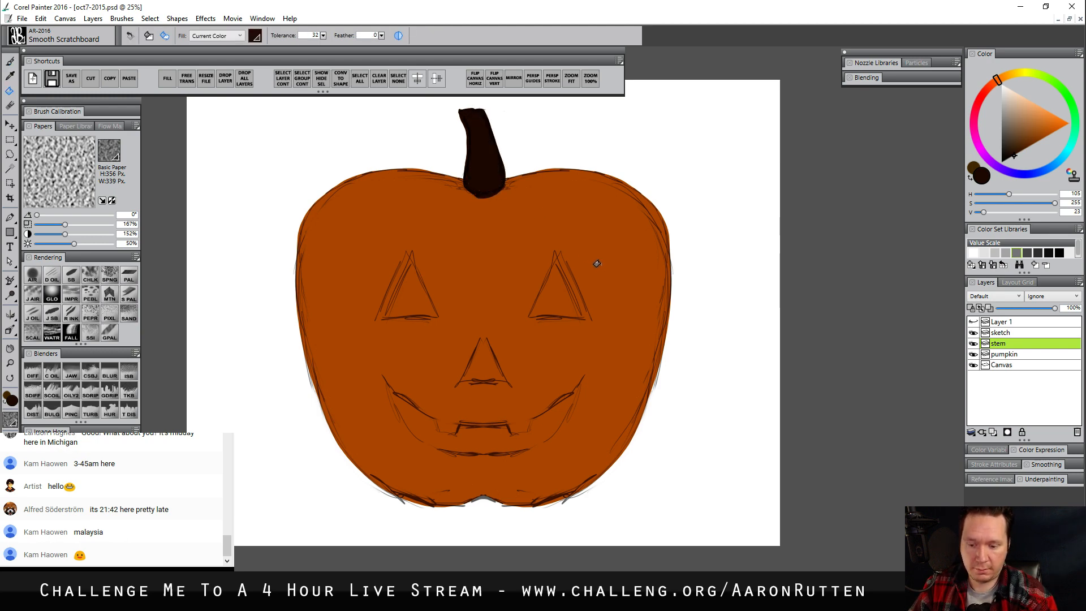
key(b)
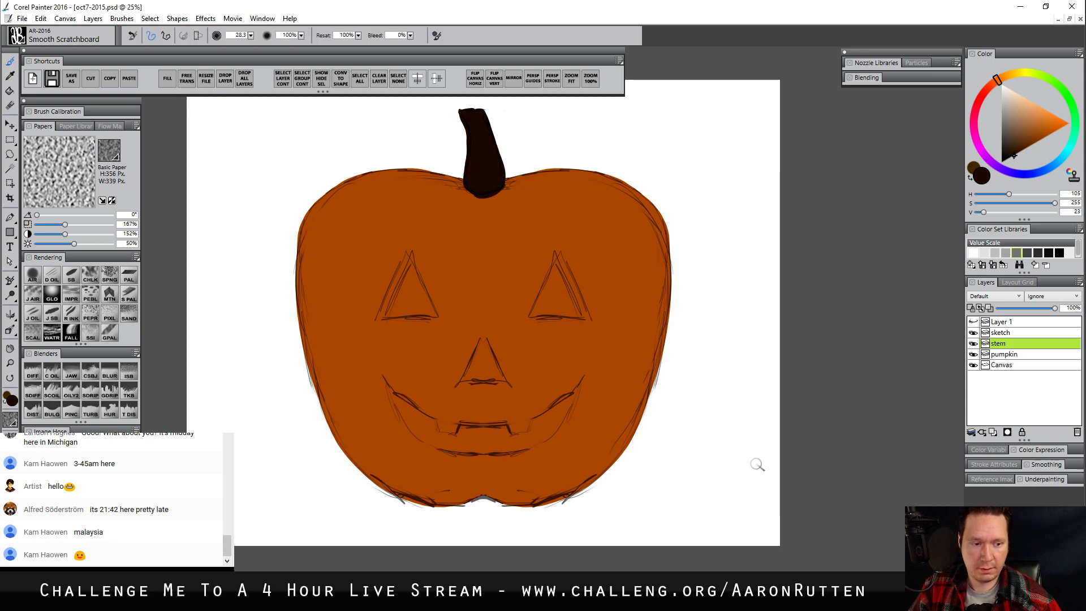
Create a layer named "face" above the stem layer and set the paint colour to black
click(994, 432)
double_click(1003, 343)
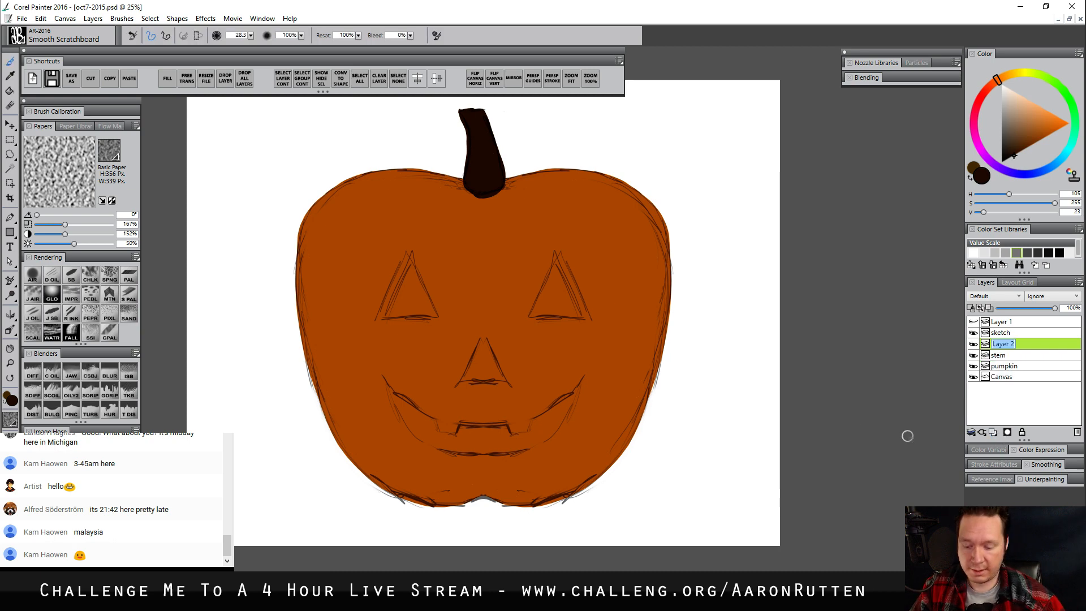
text(eye)
key(BackSpace)
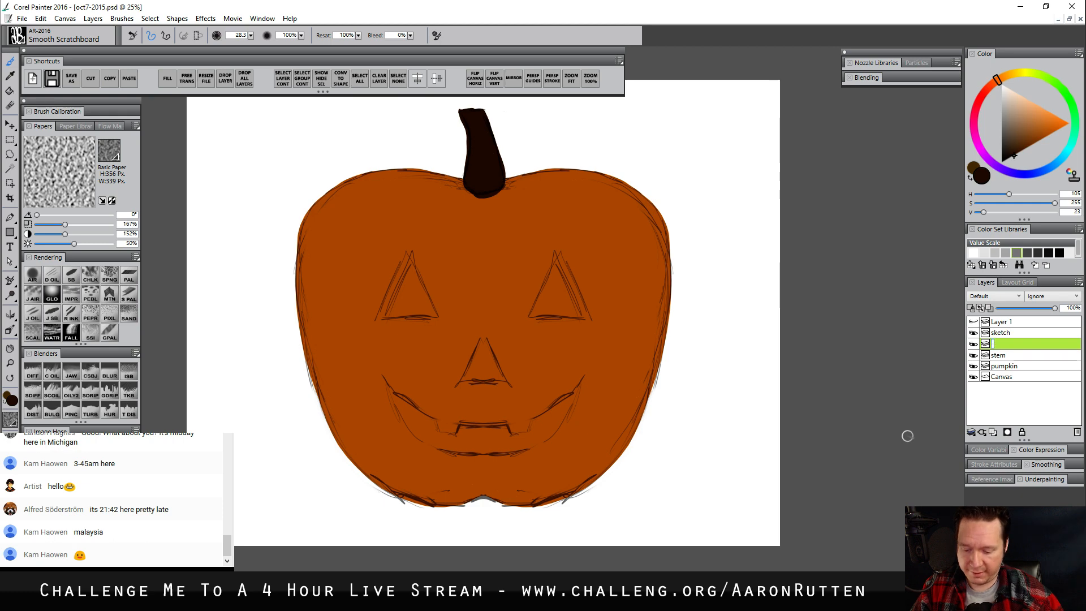
text(face)
key(Return)
click(1003, 163)
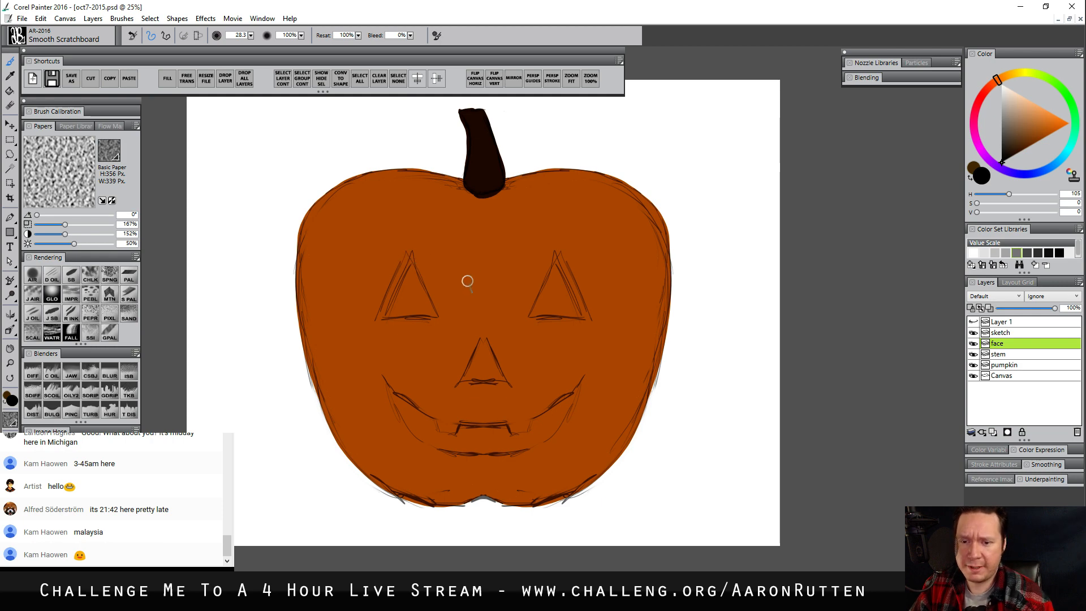
With mirror painting on, outline the triangular eyes, the nose and the toothed grin in black over the sketch
click(515, 80)
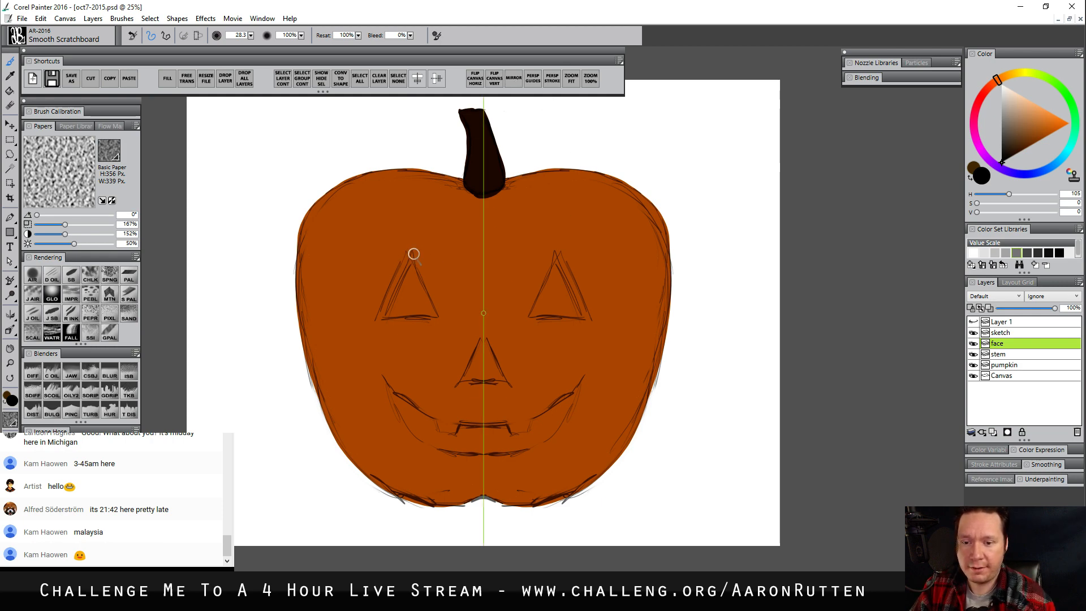
drag(408, 254, 376, 313)
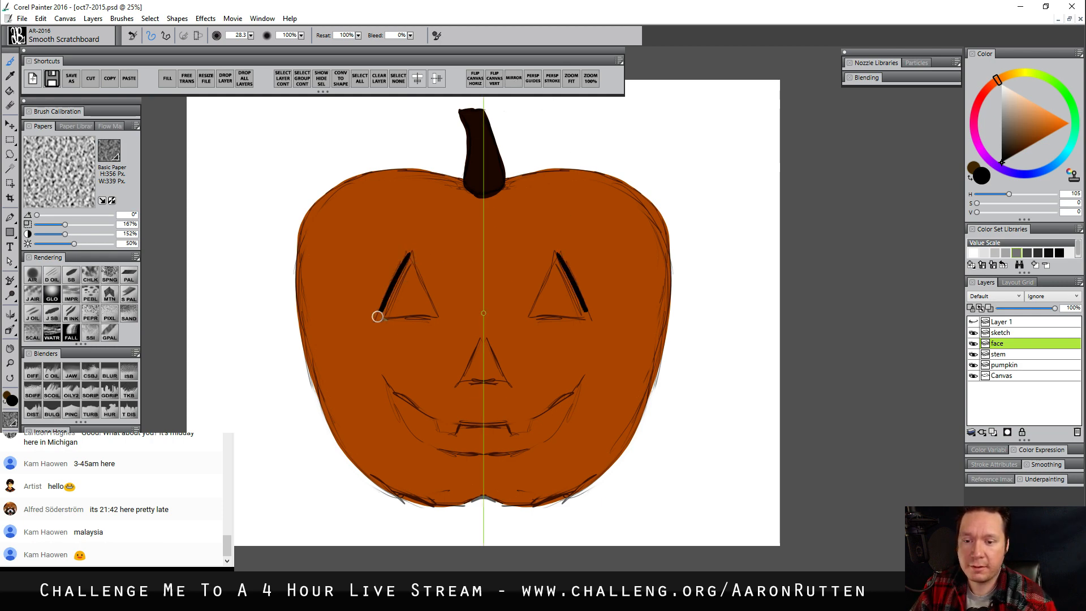
mouse_move(408, 253)
mouse_down()
mouse_move(439, 311)
mouse_move(397, 318)
mouse_move(435, 316)
mouse_move(479, 348)
mouse_move(460, 386)
mouse_move(471, 382)
mouse_move(459, 385)
mouse_move(497, 380)
mouse_up()
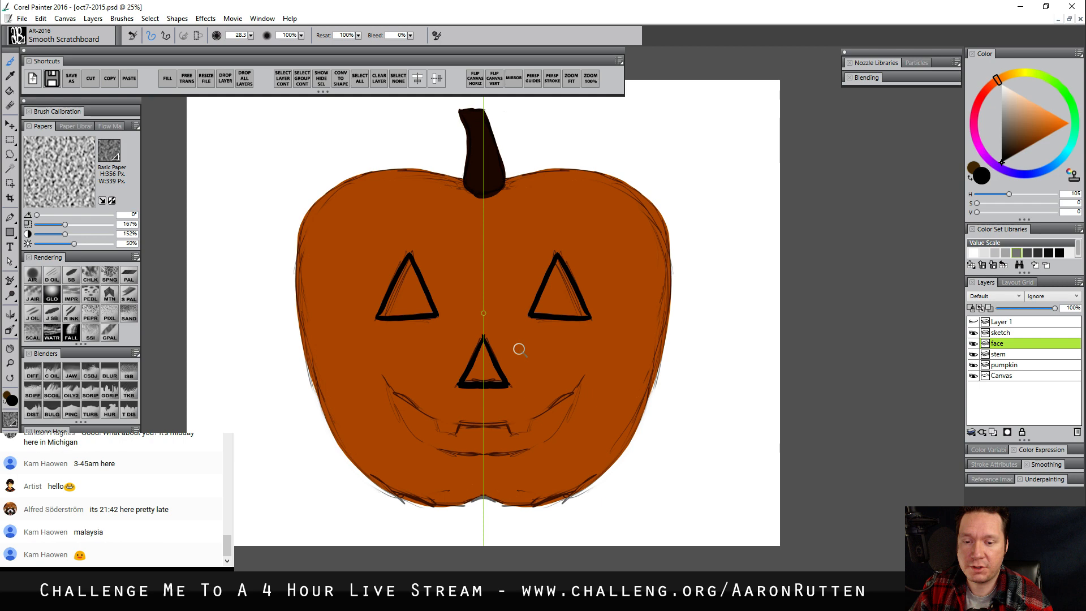
mouse_move(384, 378)
mouse_down()
mouse_move(442, 432)
mouse_move(482, 424)
mouse_up()
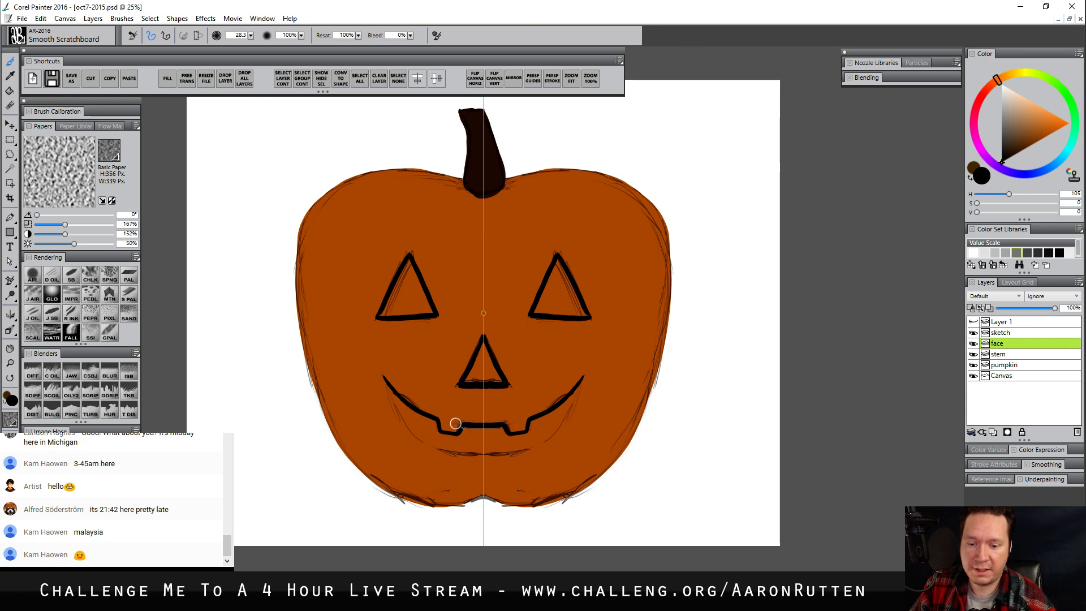
mouse_move(380, 376)
mouse_down()
mouse_move(440, 450)
mouse_move(509, 446)
mouse_move(488, 458)
mouse_move(441, 450)
mouse_up()
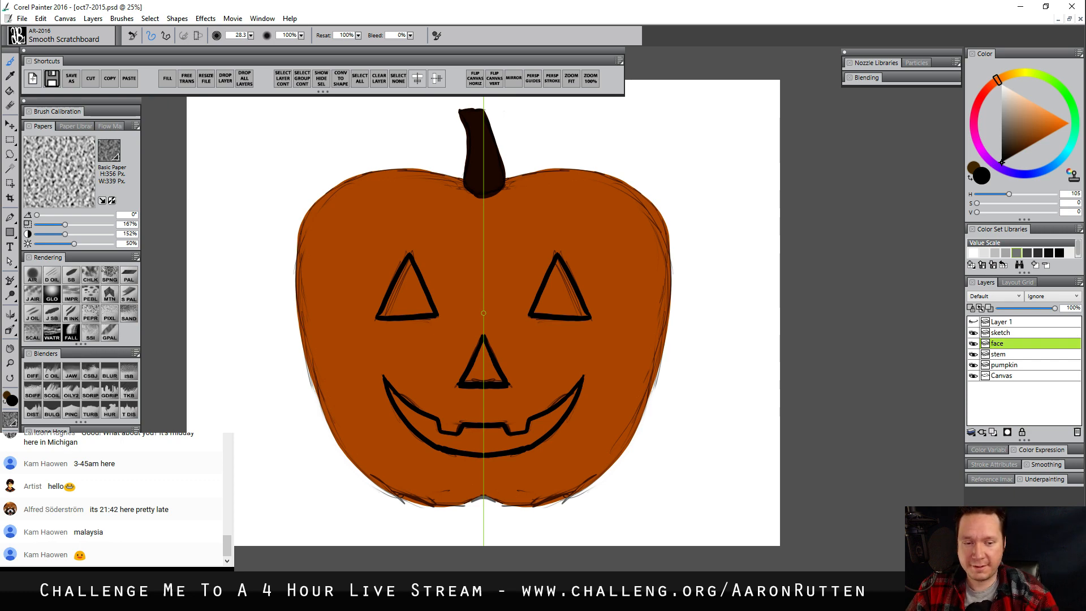
Fill both eyes, the nose and the mouth with black
key(k)
click(560, 292)
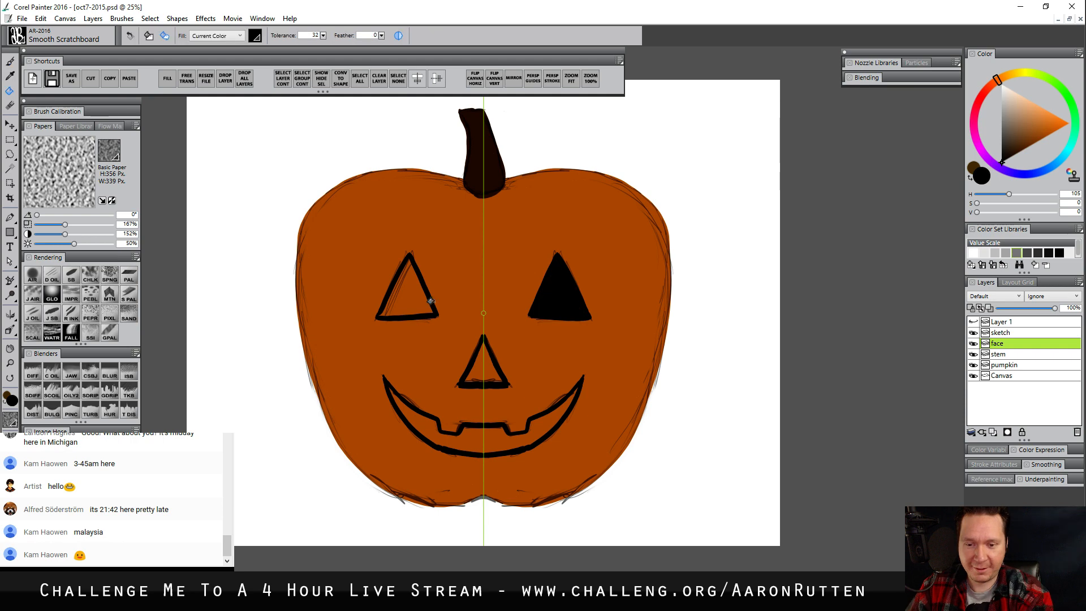
click(416, 305)
click(484, 374)
click(483, 438)
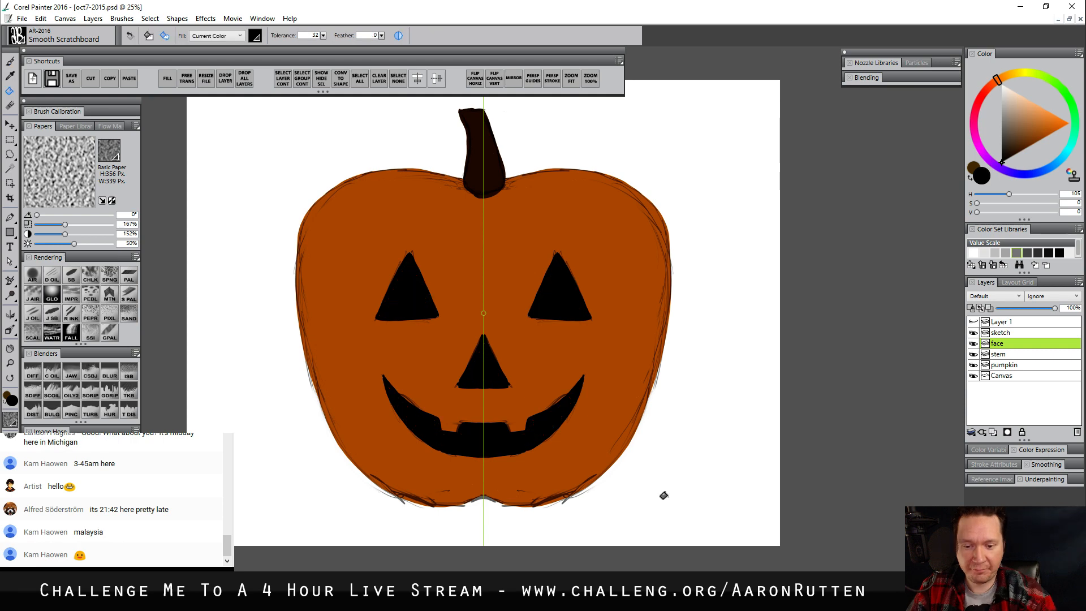
key(b)
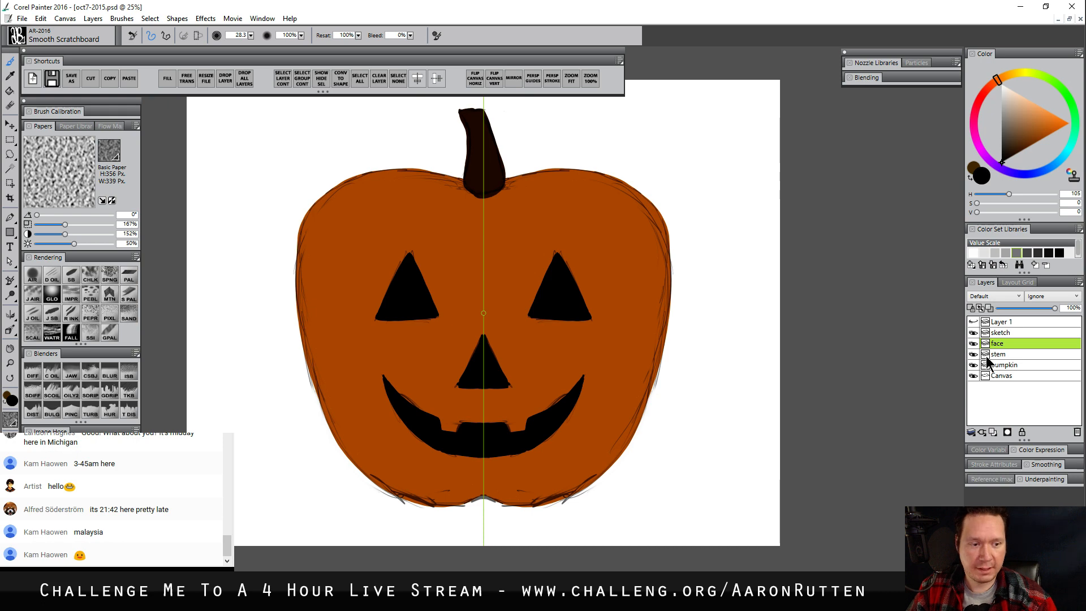
Hide the sketch layer and smooth the pumpkin layer's upper and side contours with the Pinch AR brush
click(974, 333)
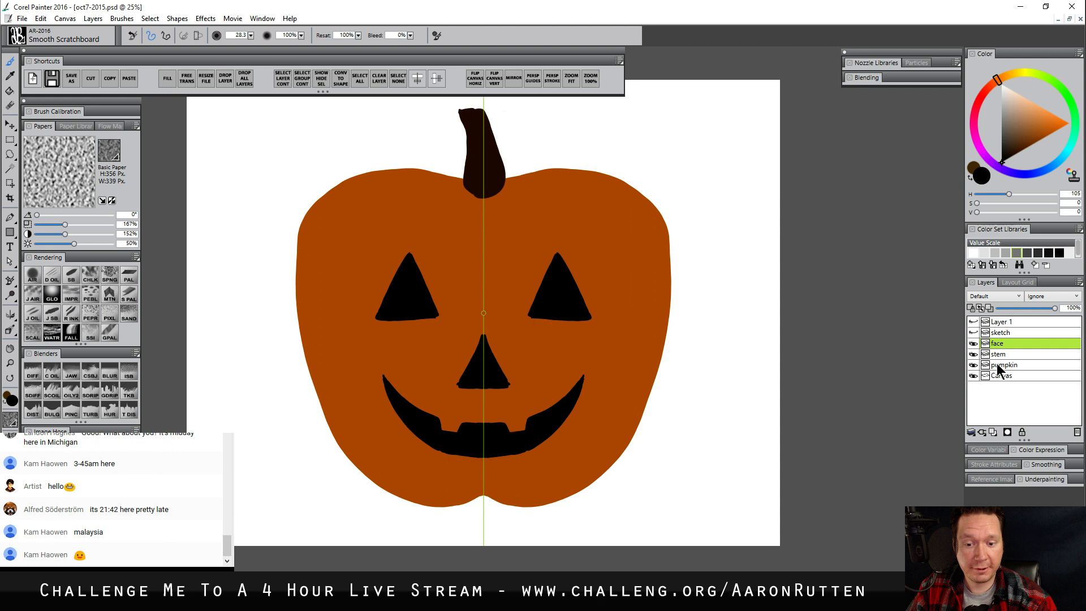
click(1008, 365)
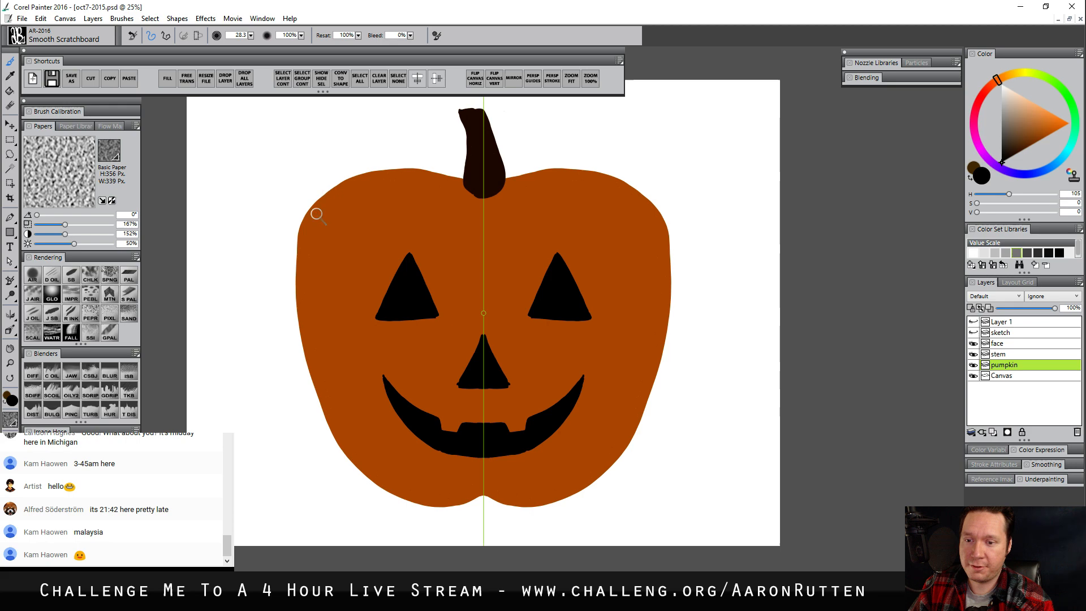
click(72, 413)
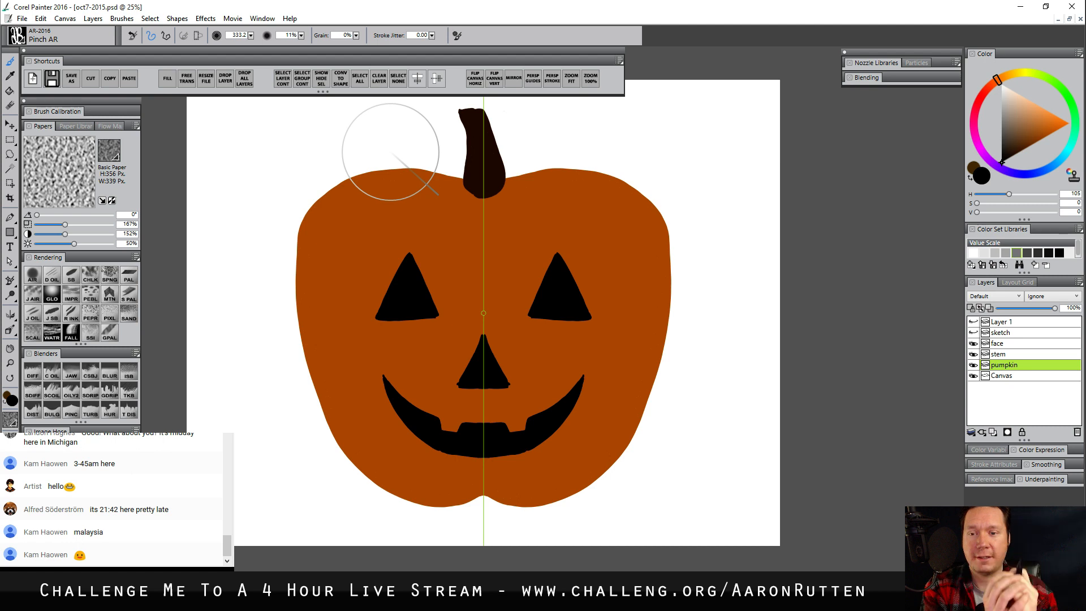
mouse_move(437, 195)
mouse_down()
mouse_move(390, 168)
mouse_move(404, 168)
mouse_up()
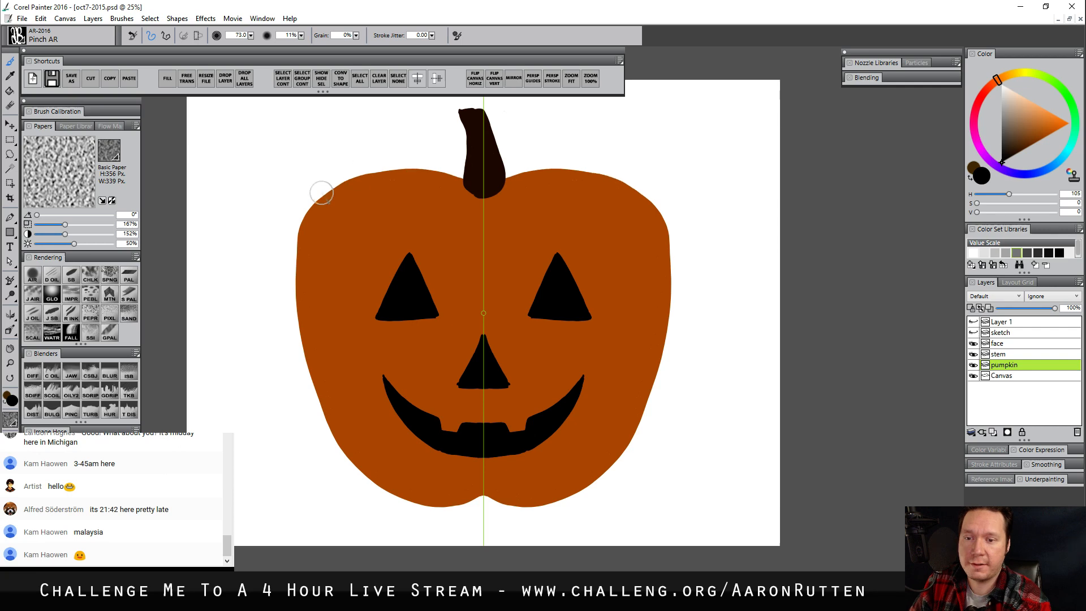
mouse_move(322, 192)
mouse_down()
mouse_move(381, 167)
mouse_move(373, 173)
mouse_up()
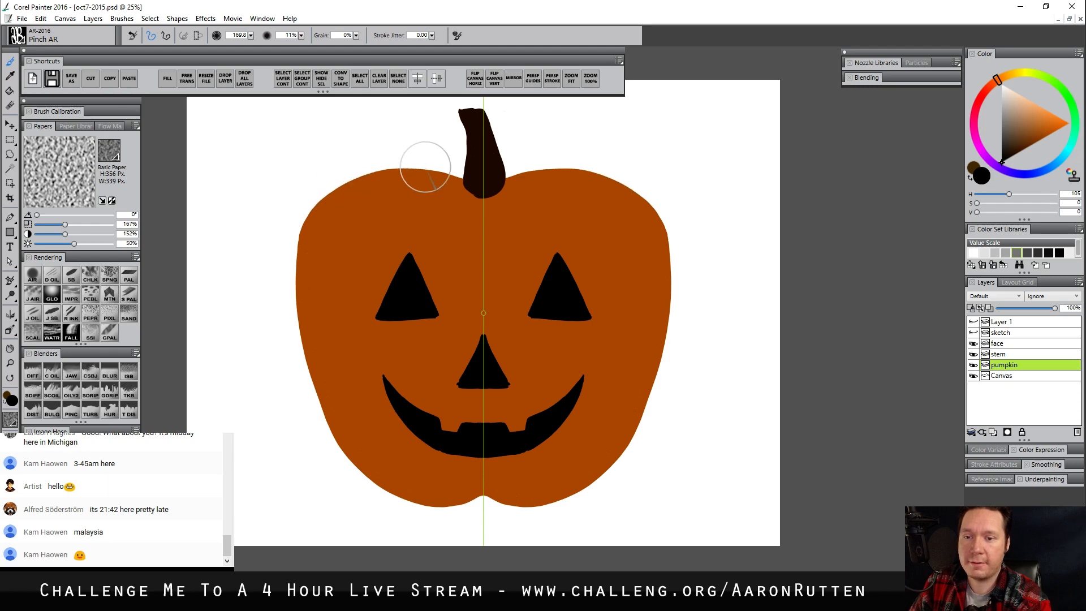
mouse_move(307, 227)
mouse_down()
mouse_move(296, 347)
mouse_move(306, 380)
mouse_up()
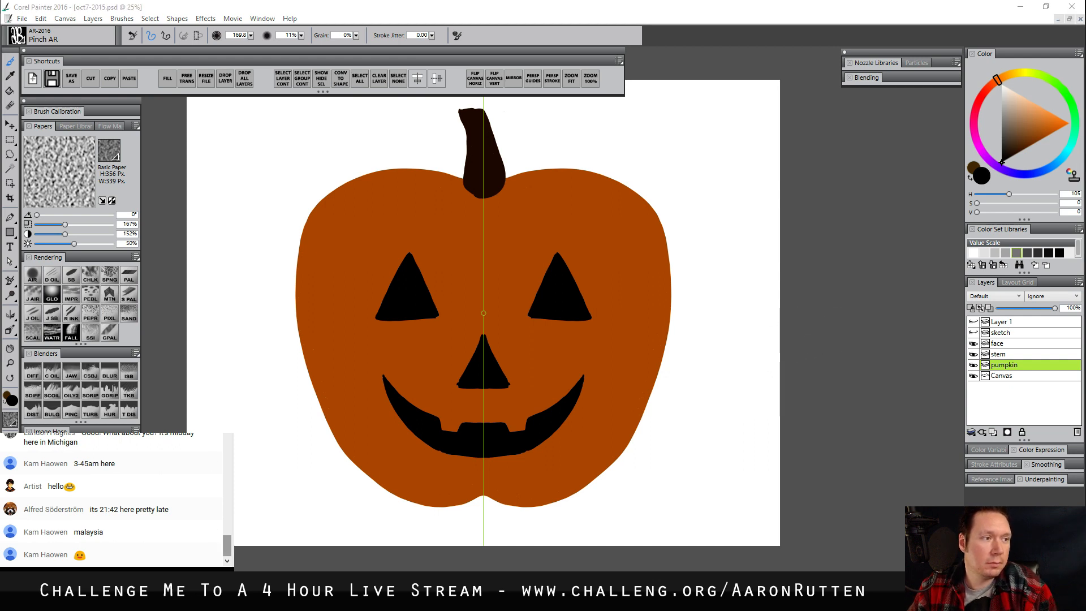
On the stem layer with mirror painting off, smooth the stem's tip and base using Pinch AR at size 56
click(1003, 354)
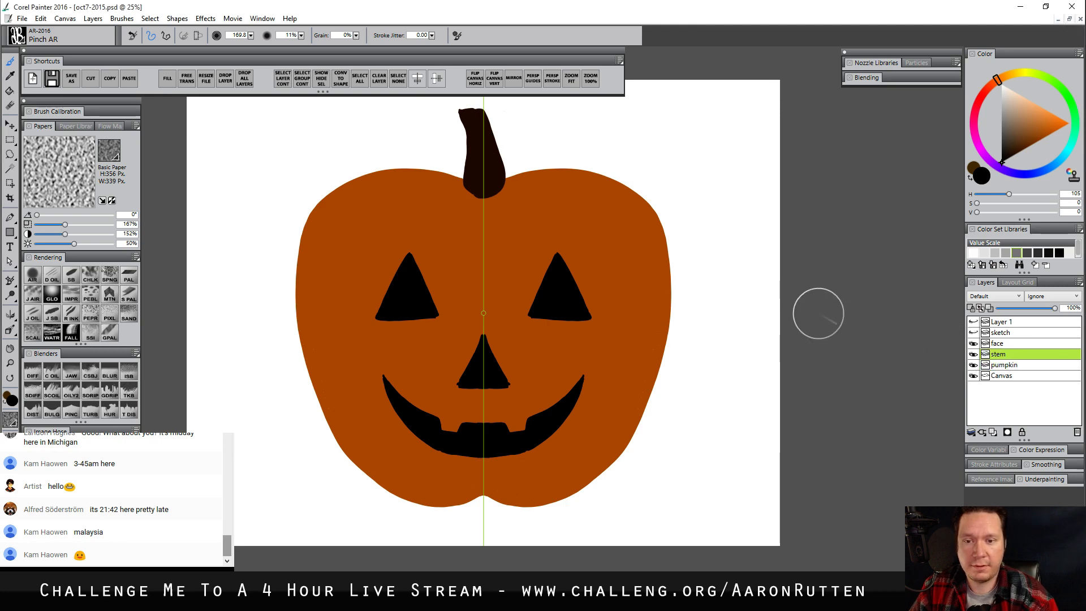
key(bracketleft)
key(bracketleft)
key(bracketleft)
key(bracketleft)
key(bracketleft)
key(bracketleft)
key(bracketleft)
key(bracketleft)
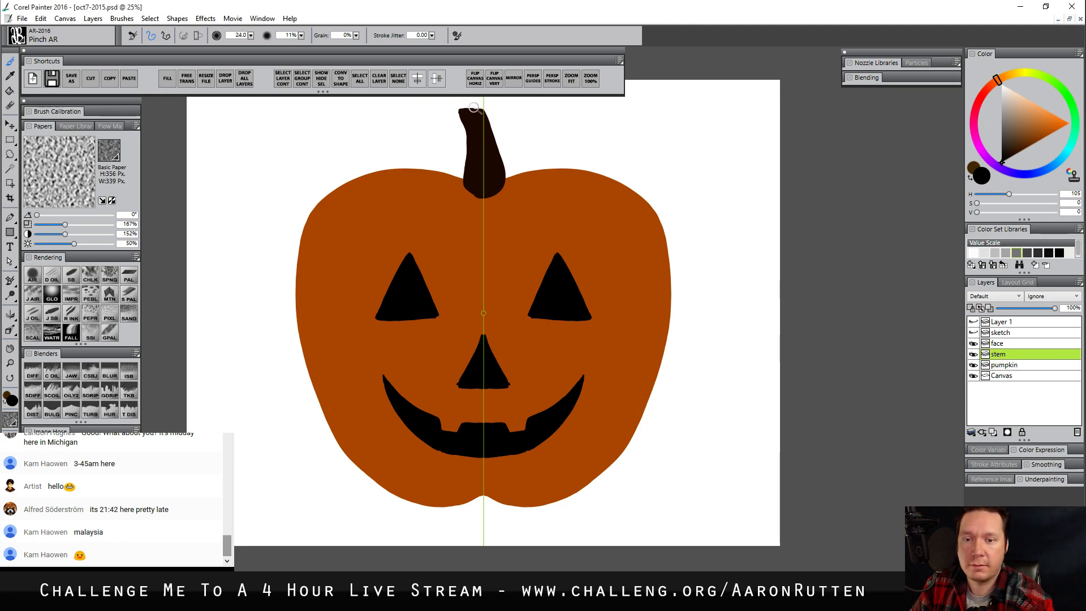
click(514, 78)
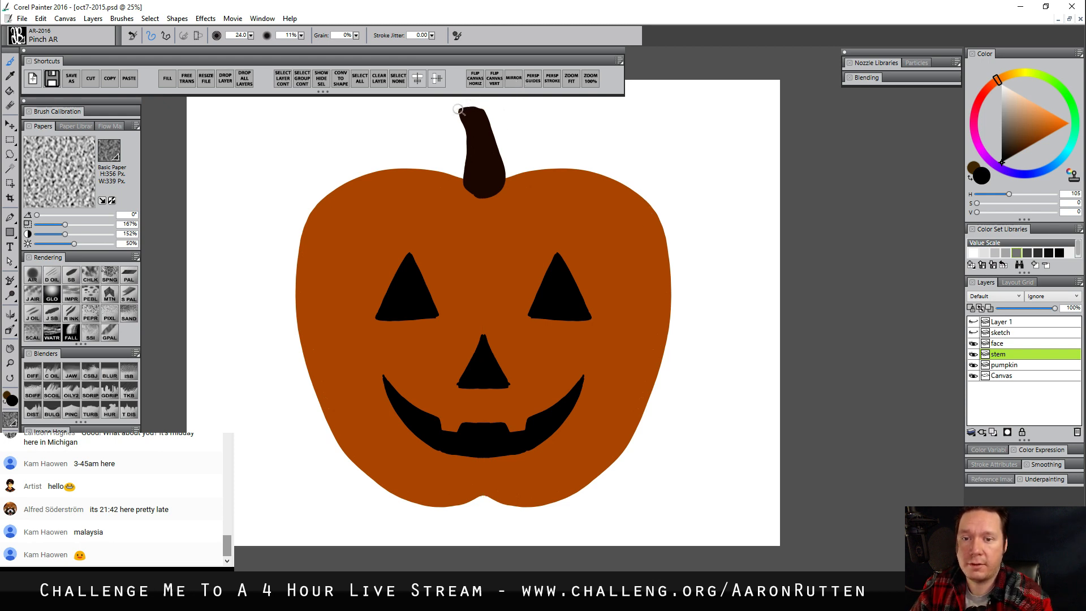
key(bracketright)
key(bracketright)
key(bracketright)
key(bracketright)
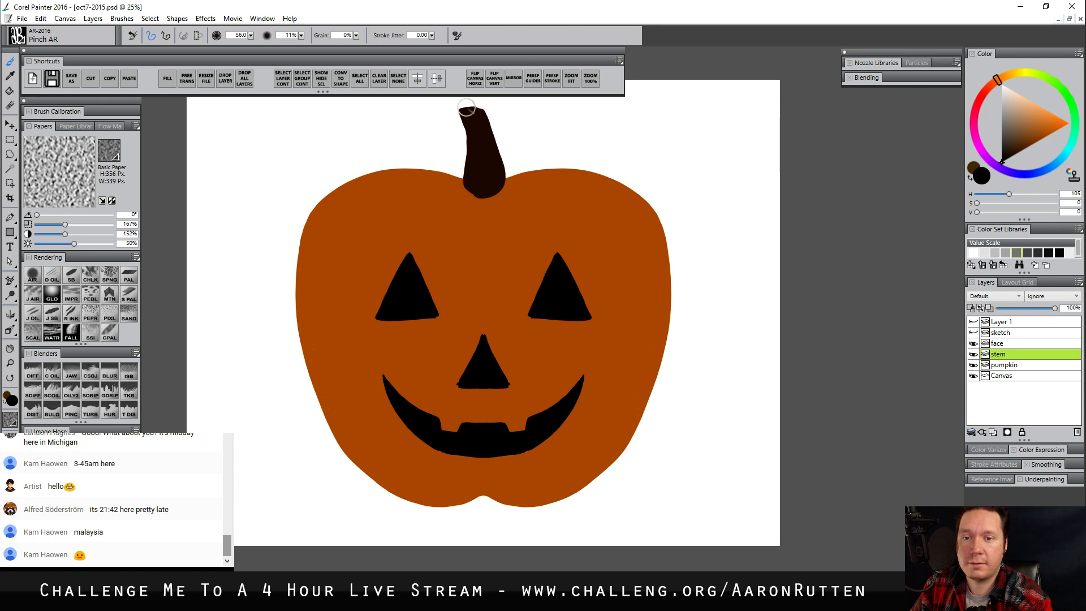
drag(467, 109, 484, 112)
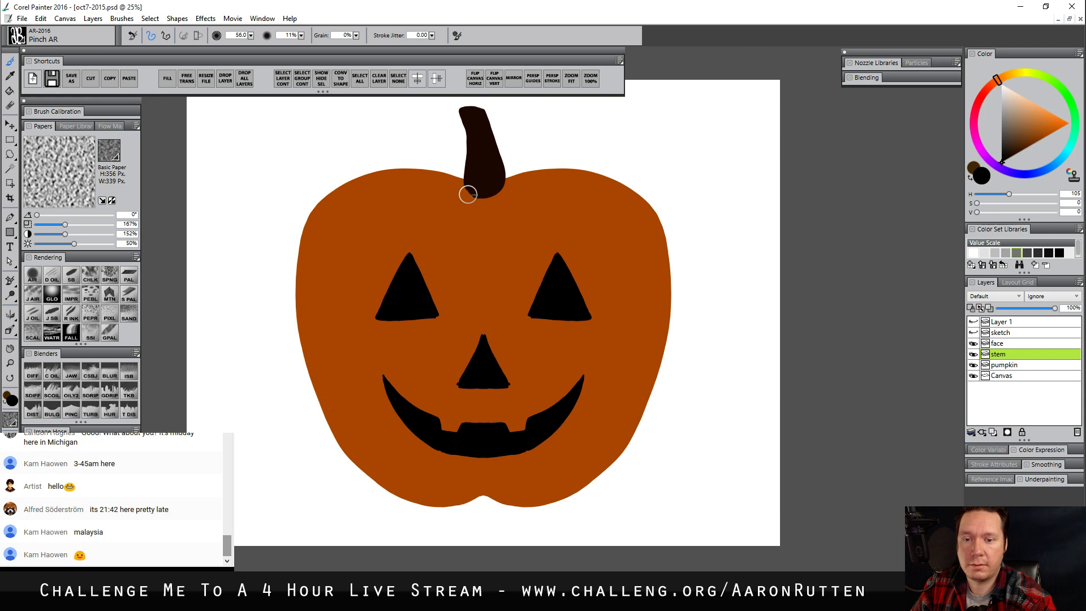
mouse_move(486, 197)
mouse_down()
mouse_move(509, 182)
mouse_move(492, 197)
mouse_up()
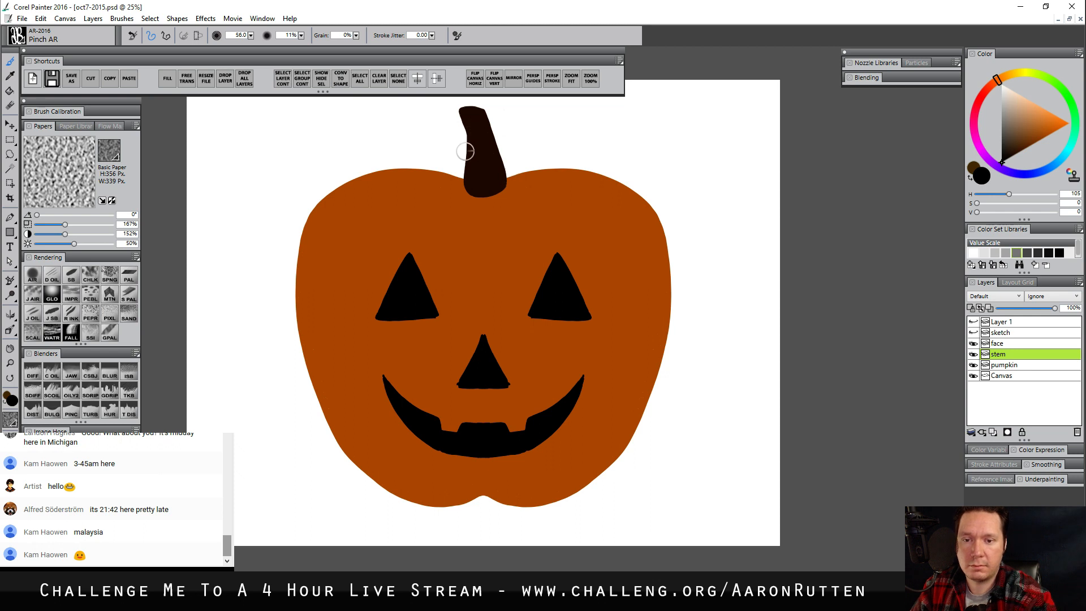
Turn mirror painting back on and choose the Smooth Scratchboard brush for work on the face layer
click(10, 363)
click(469, 306)
mouse_move(522, 381)
mouse_down()
mouse_move(505, 354)
mouse_move(522, 361)
mouse_up()
click(514, 78)
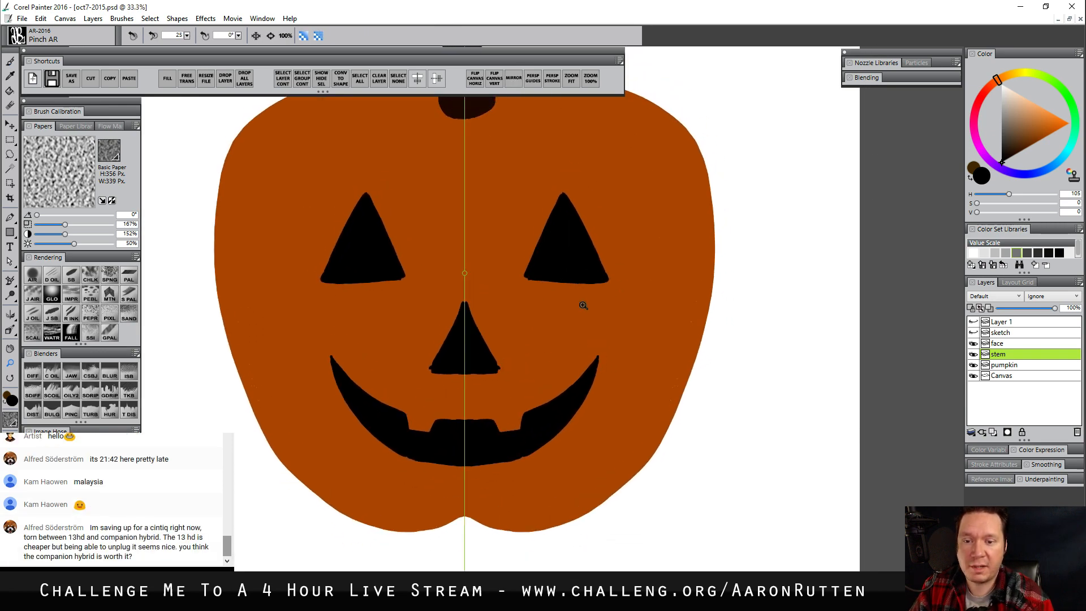
click(71, 277)
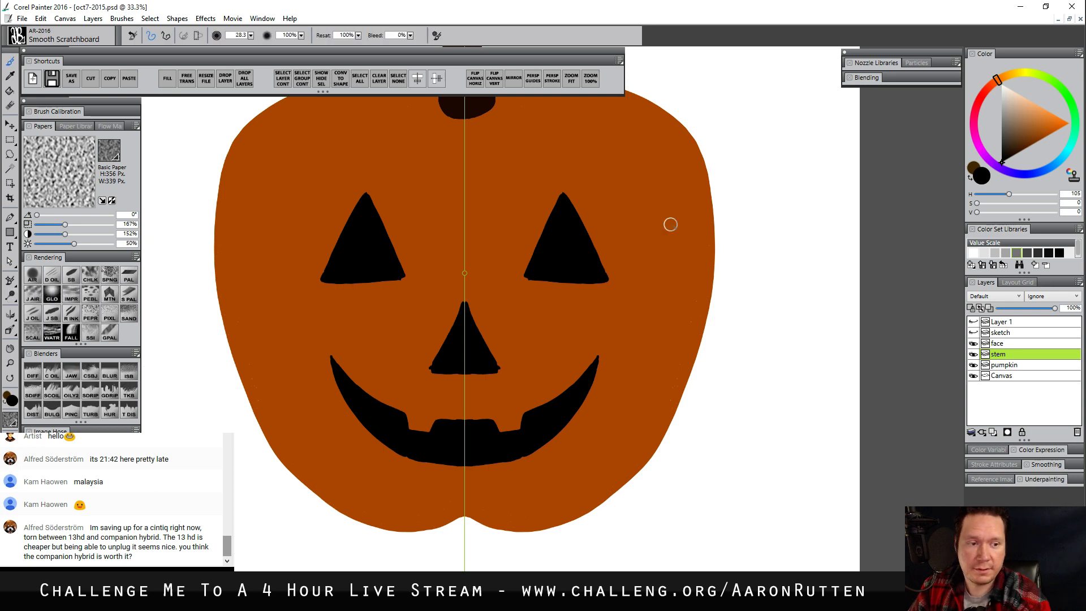
click(1003, 345)
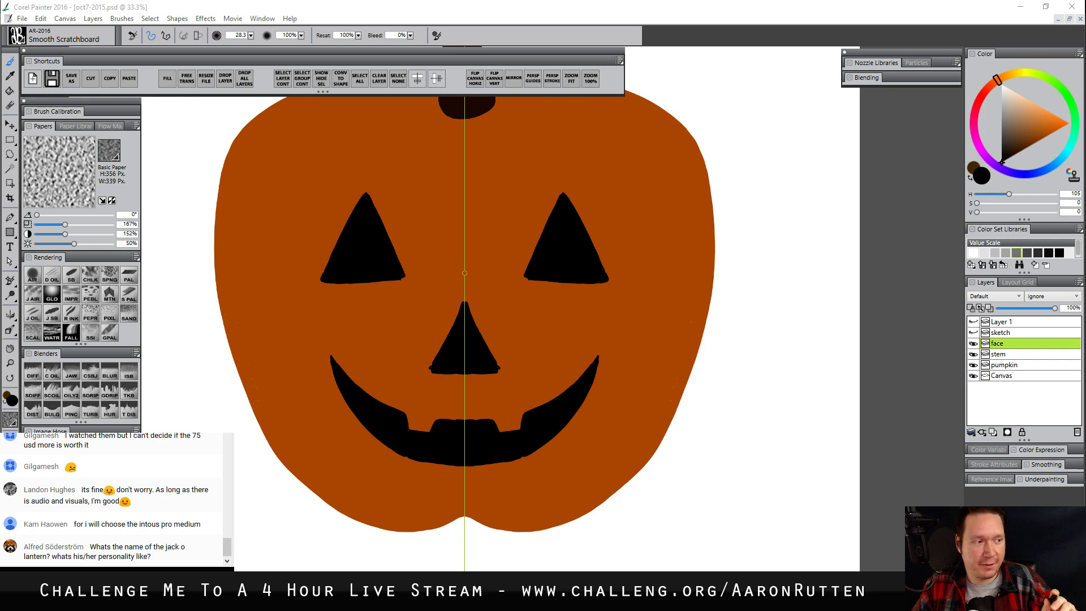
Sharpen the lower corners of both eyes and the nose's corners and tip in black with the brush at size 6.3
click(10, 362)
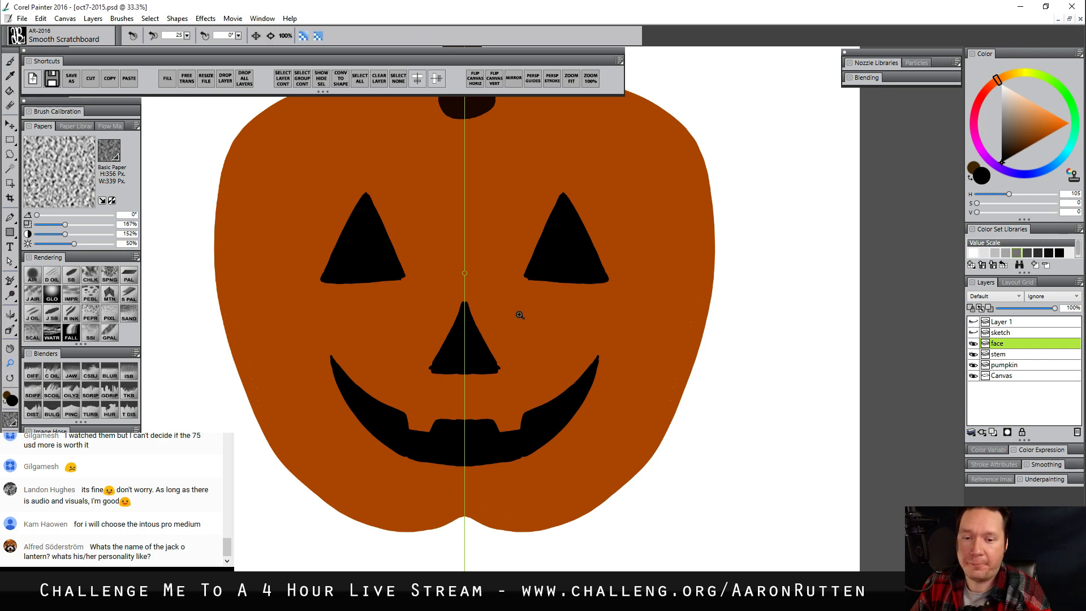
alt+click(528, 327)
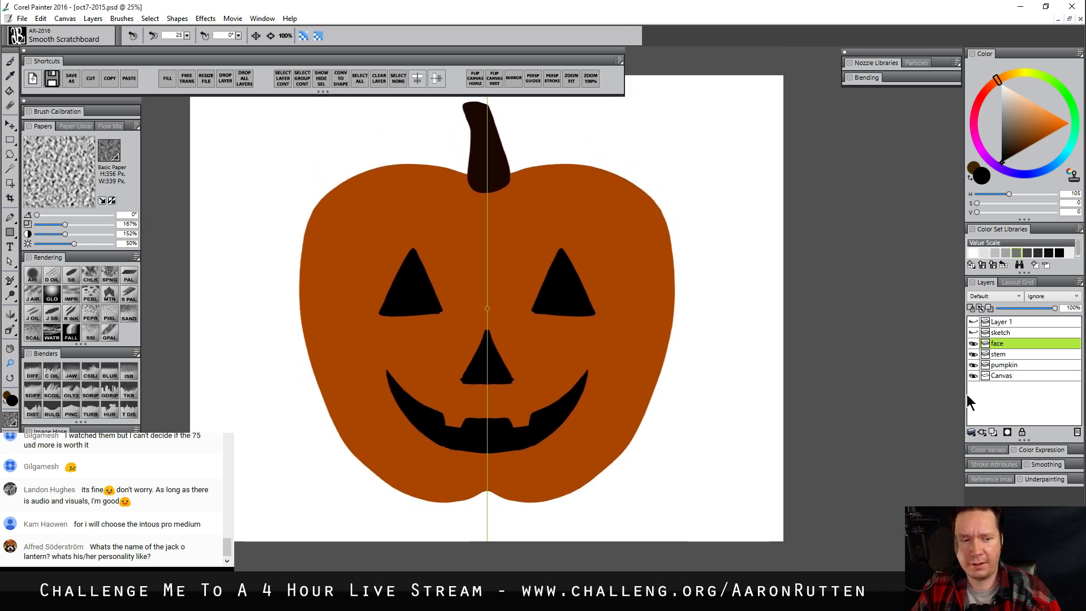
click(467, 322)
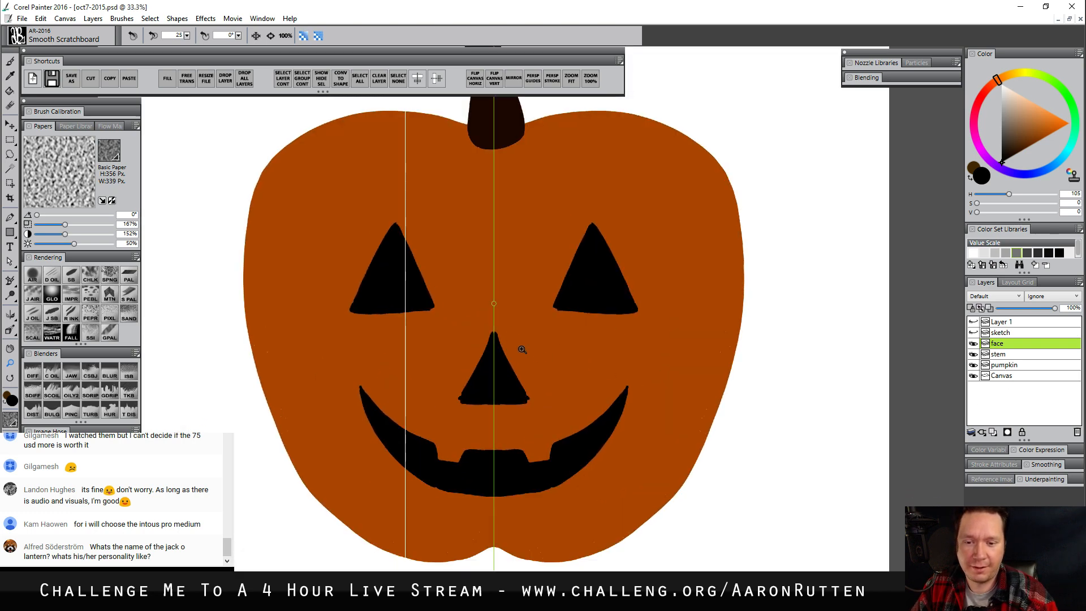
click(592, 371)
drag(582, 381, 633, 373)
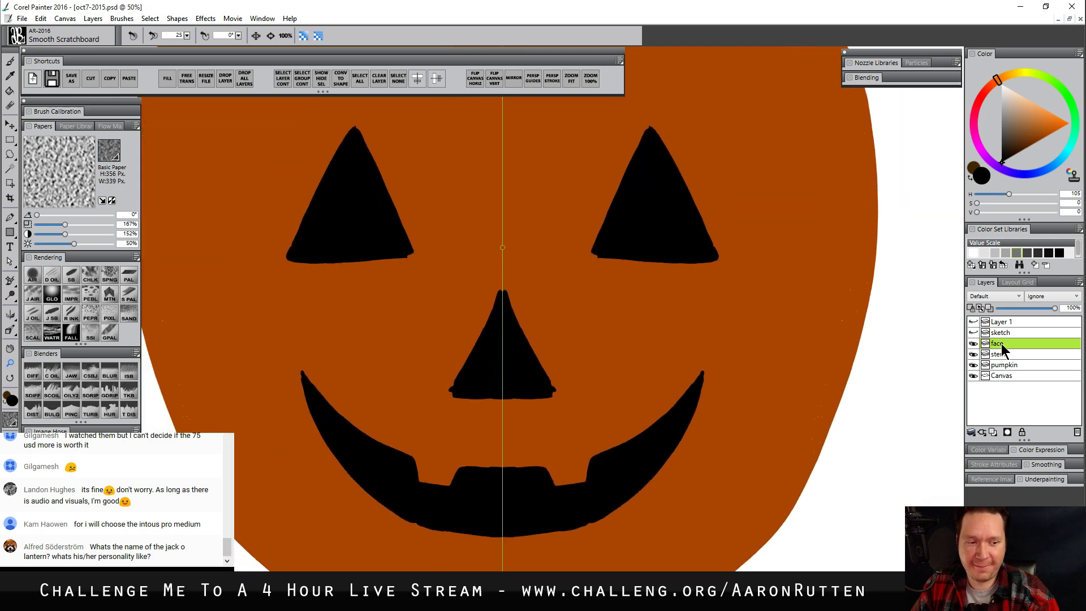
key(b)
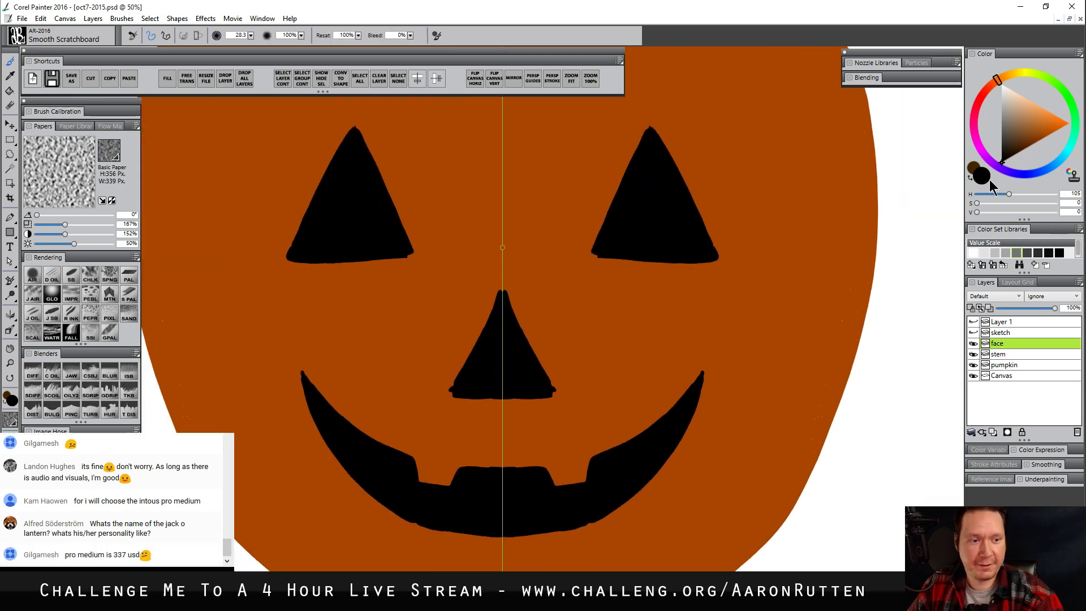
ctrl+alt+drag(598, 252, 590, 258)
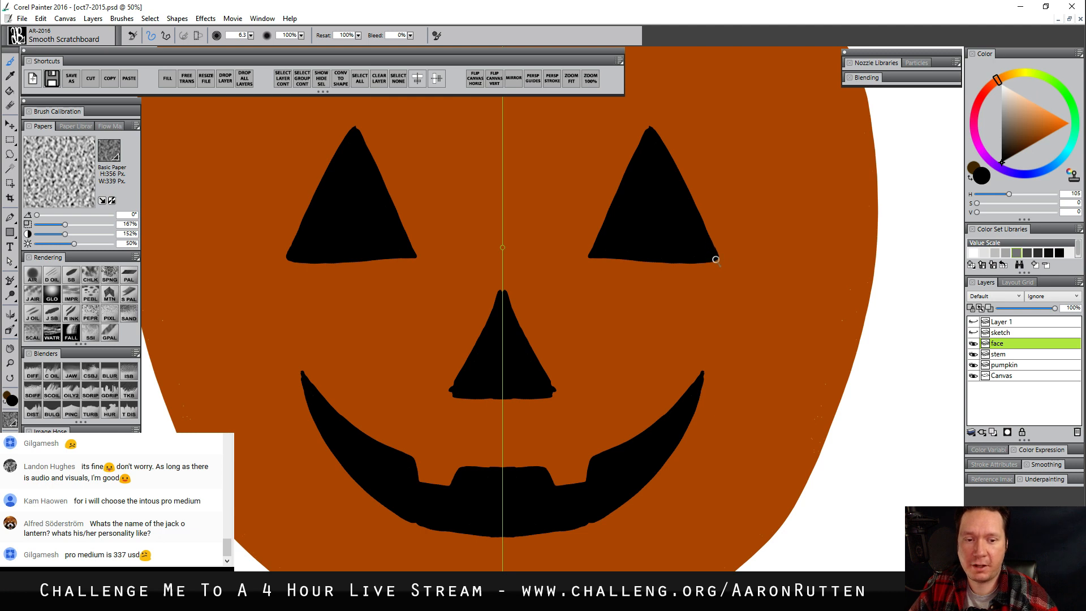
drag(716, 260, 718, 253)
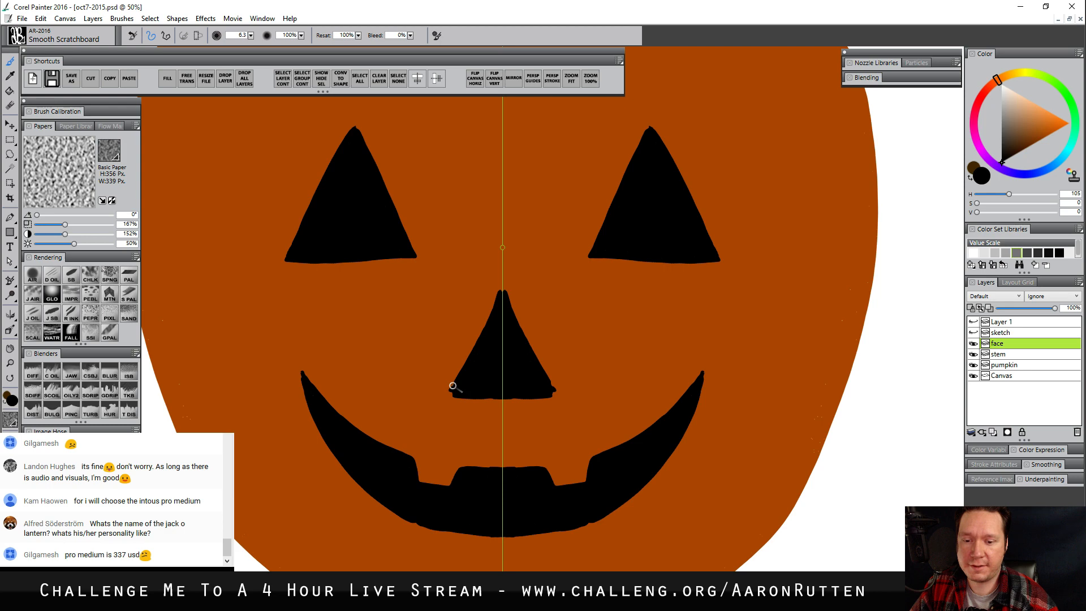
drag(452, 386, 453, 391)
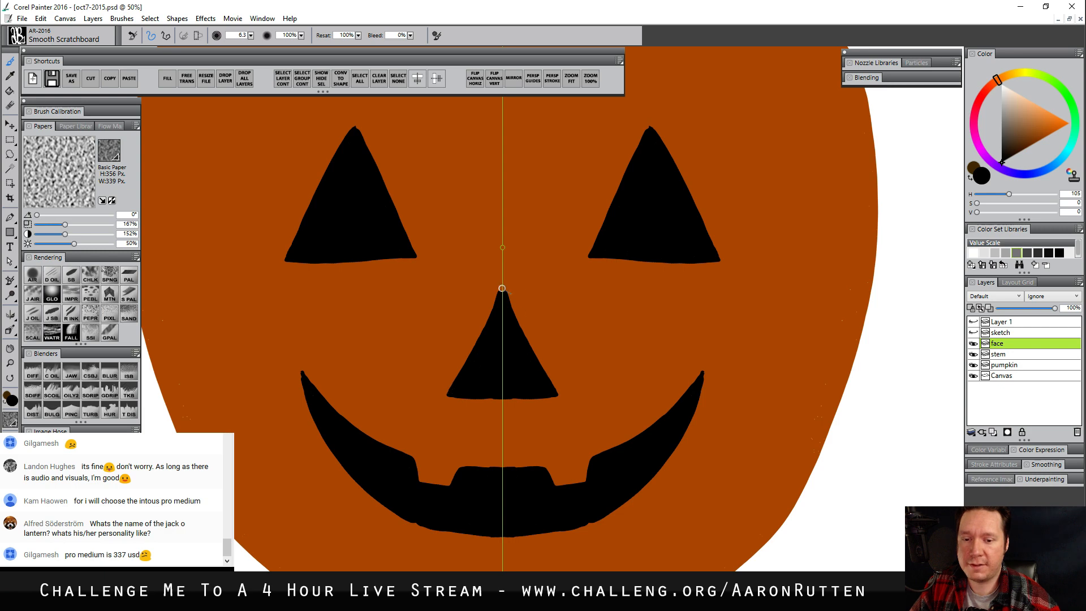
drag(502, 289, 502, 300)
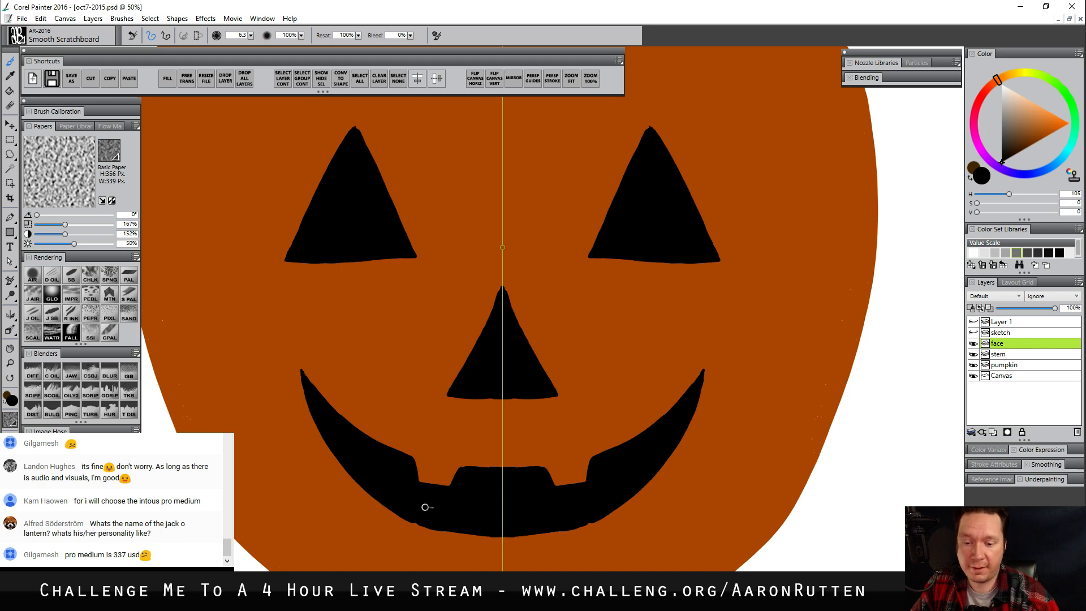
Smooth the kinks along the mouth's lower edge in black with the brush enlarged to size 19.0
key(bracketright)
key(bracketright)
key(bracketright)
key(bracketright)
key(bracketright)
drag(415, 517, 418, 521)
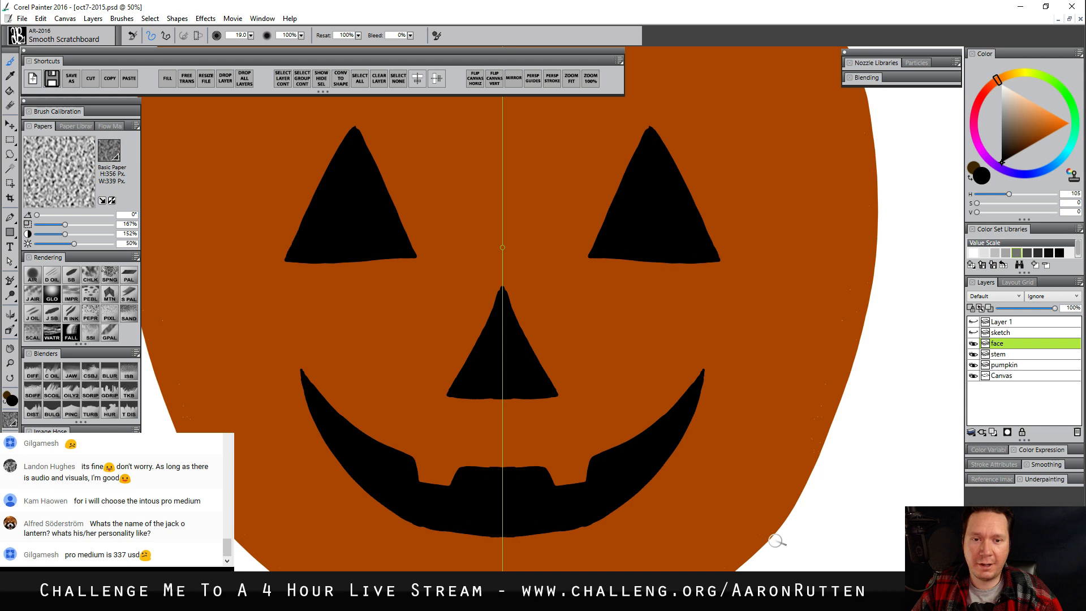
Even out the bottom edges of both eyes in black with the brush at size 14.1
key(bracketleft)
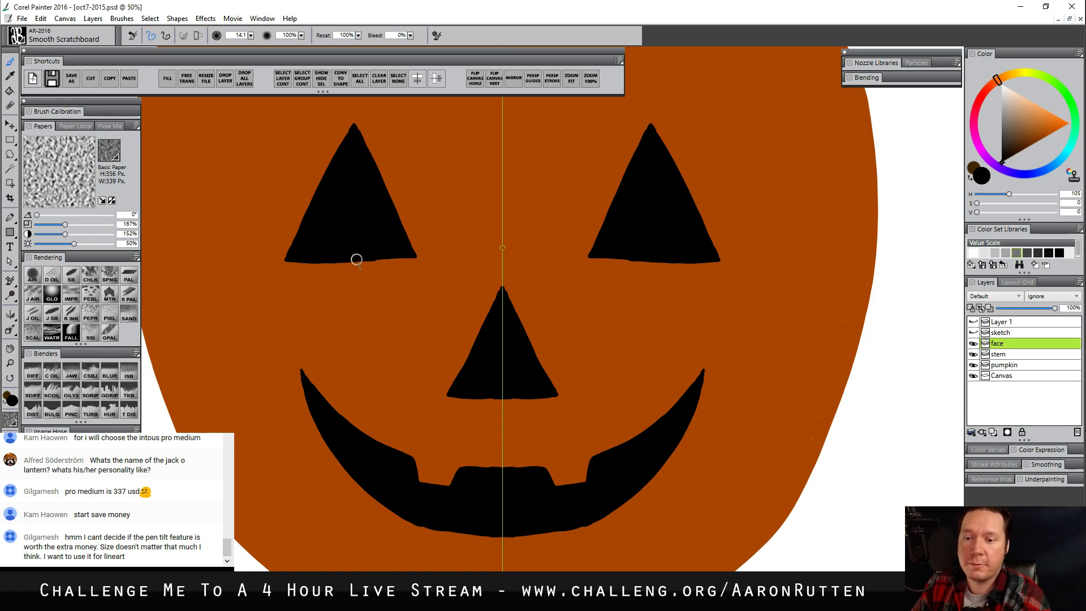
drag(357, 258, 400, 258)
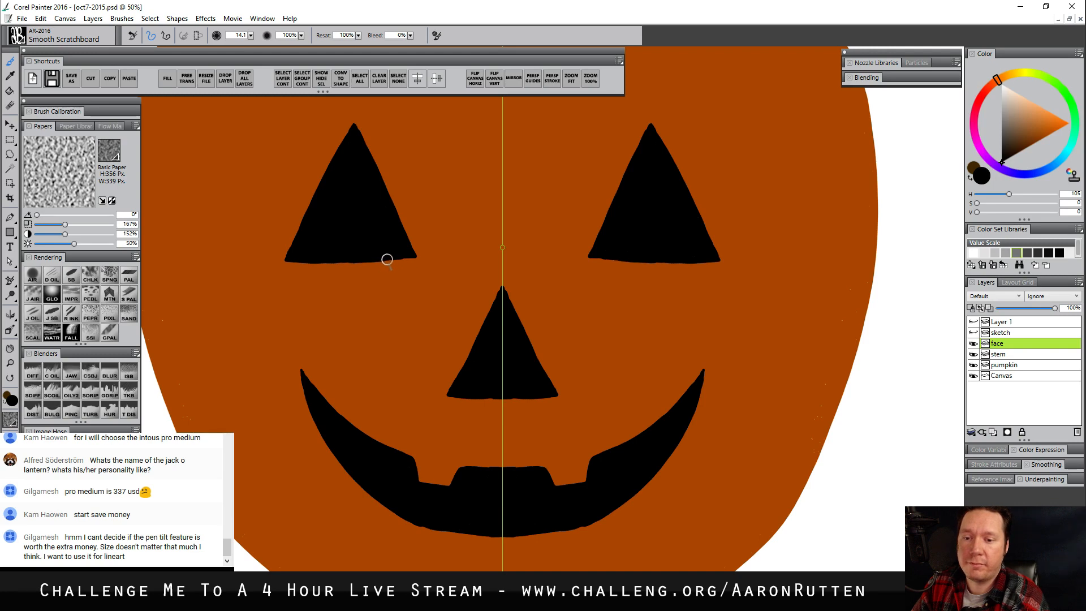
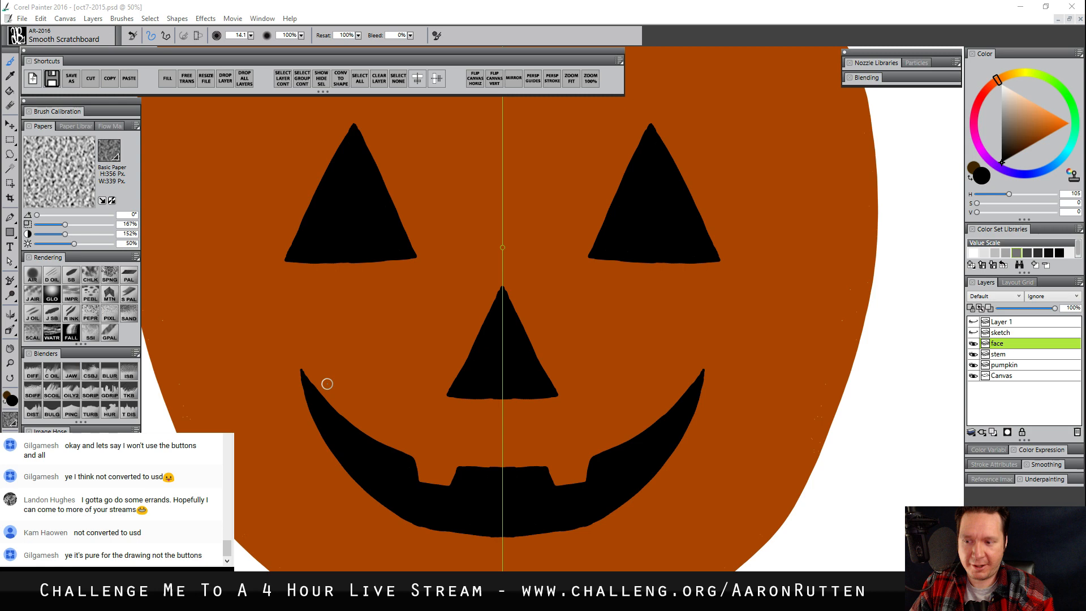
Fill the Canvas layer with a muted dark purple (S 55, V 89) as the background
key(ctrl+alt+space)
click(581, 352)
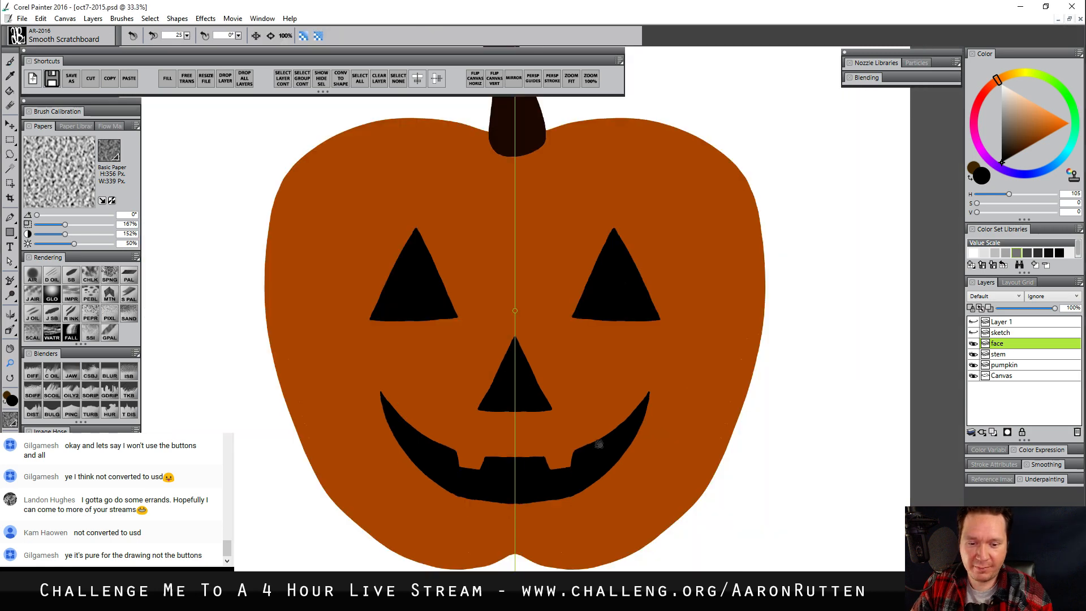
drag(599, 444, 570, 383)
alt+click(568, 503)
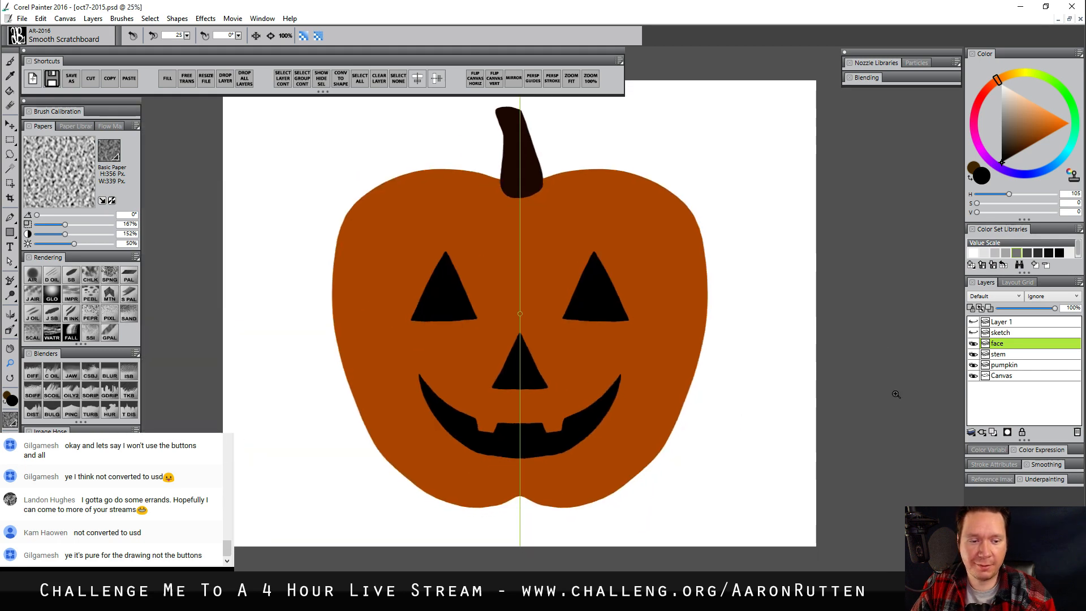
click(1002, 379)
click(1039, 172)
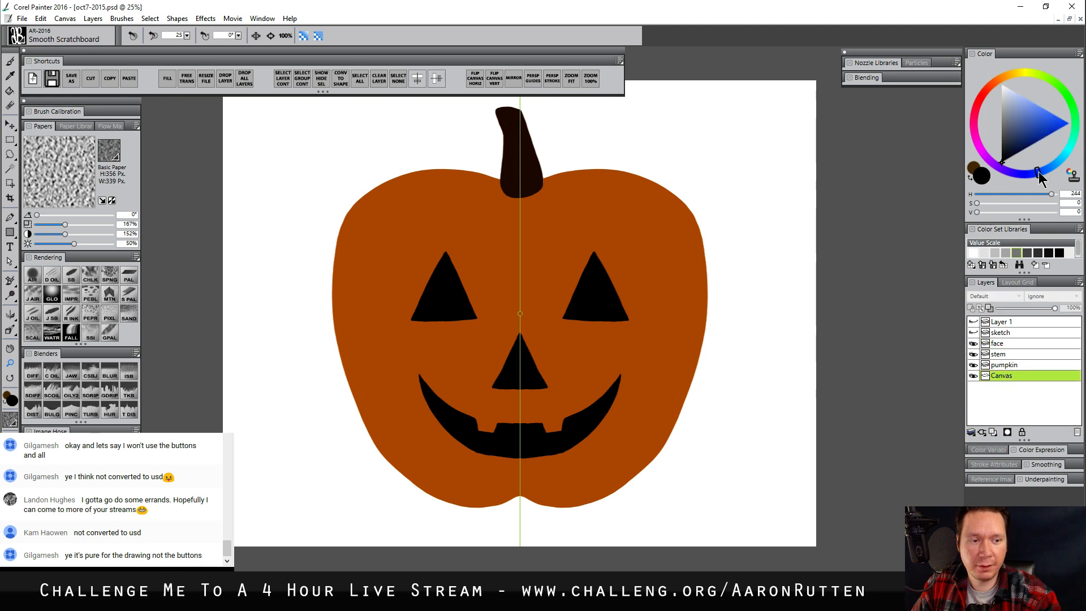
drag(1015, 130, 1009, 139)
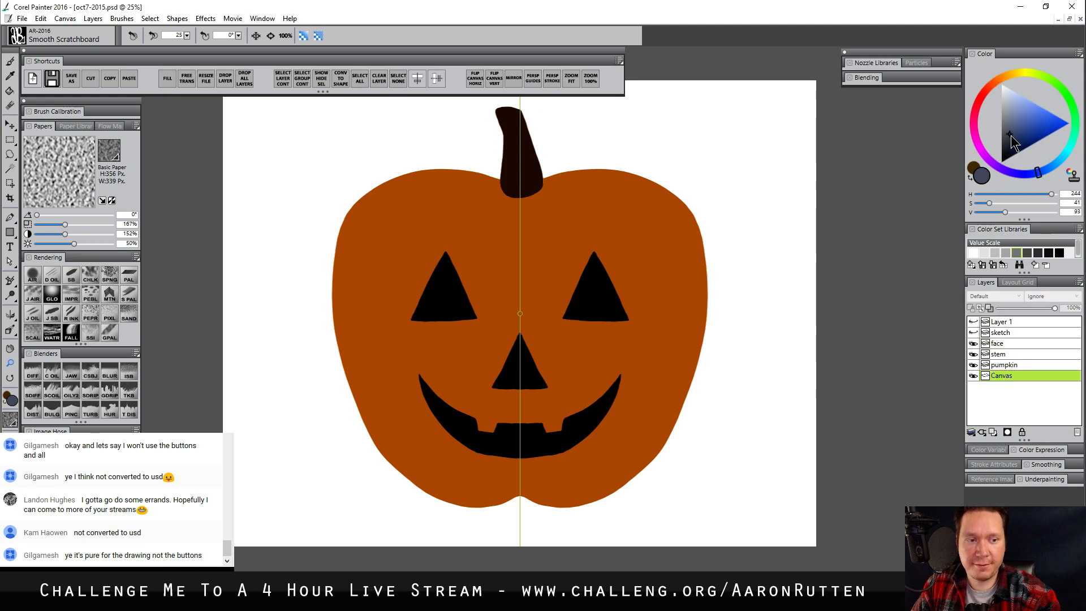
click(1010, 171)
click(1011, 138)
click(1013, 136)
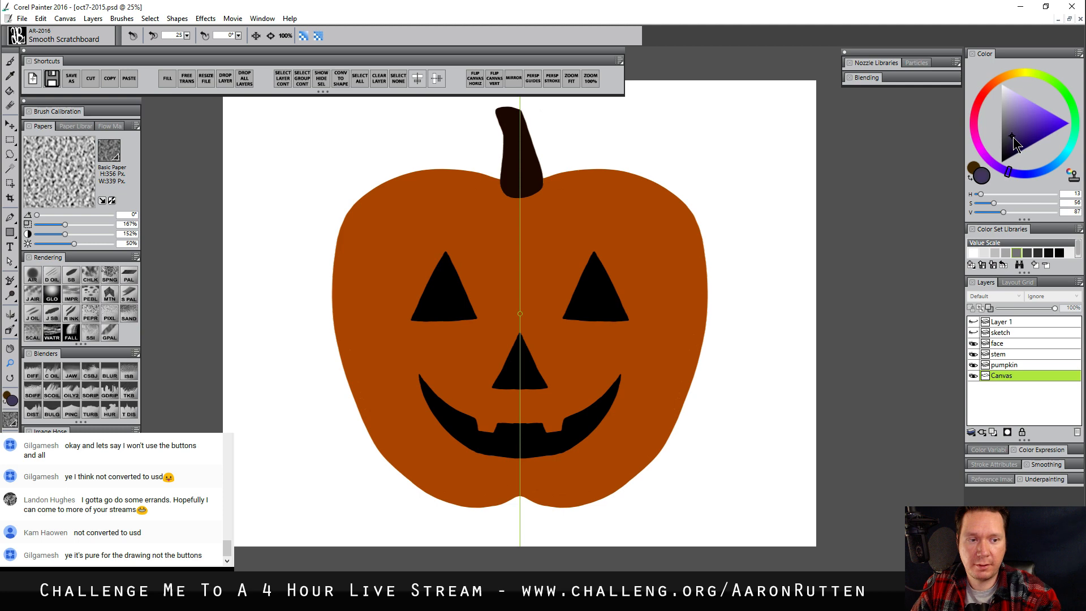
click(1013, 136)
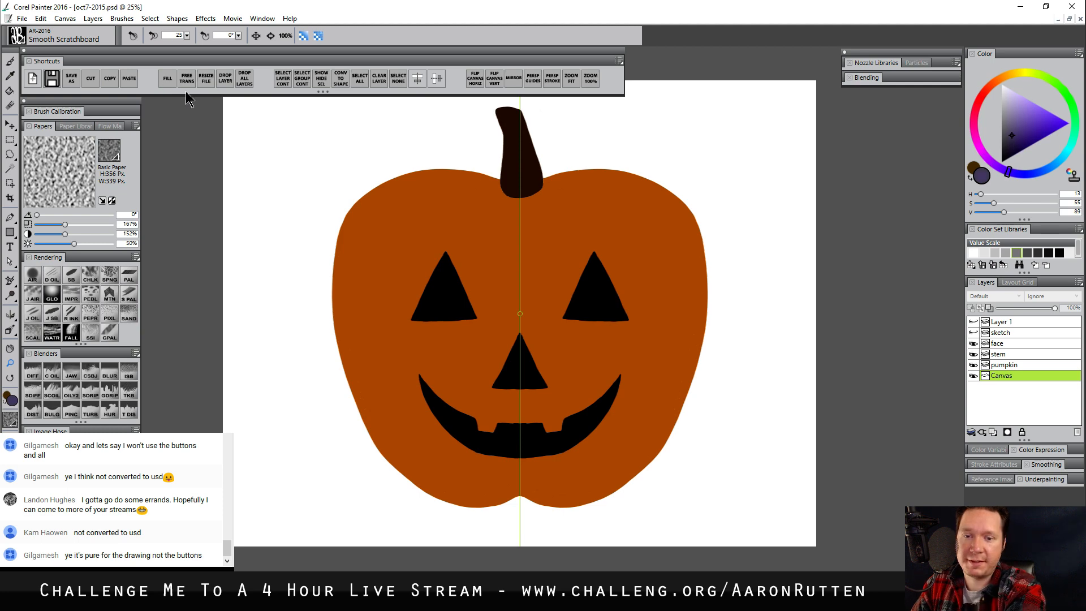
key(Return)
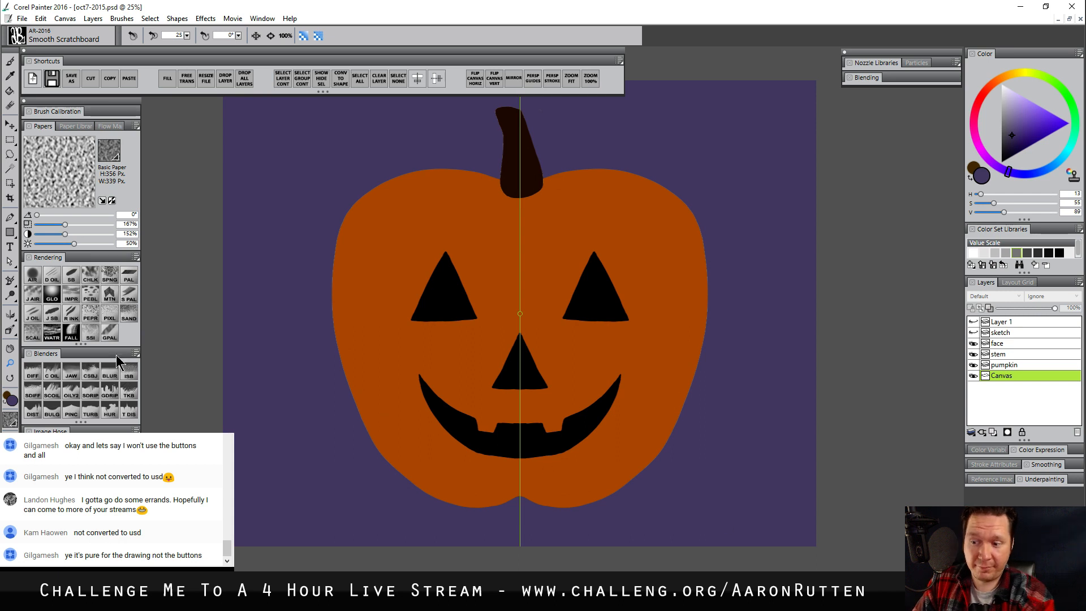
Darken the background's outer edges into a dark navy vignette with Digital Airbrush CC at about size 541
drag(542, 341, 531, 366)
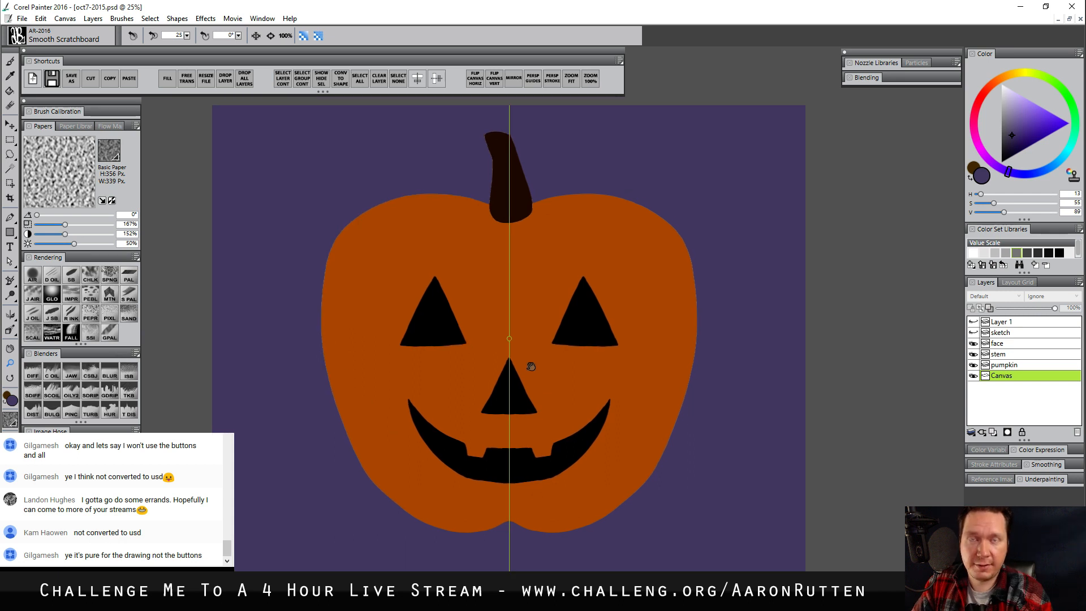
click(1011, 152)
click(39, 277)
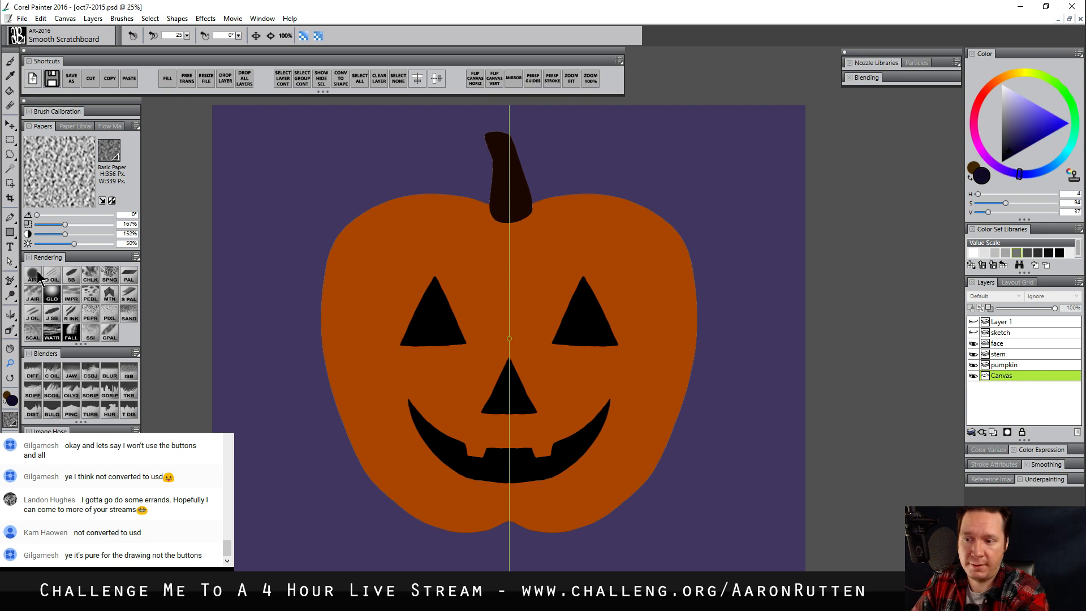
drag(245, 133, 262, 210)
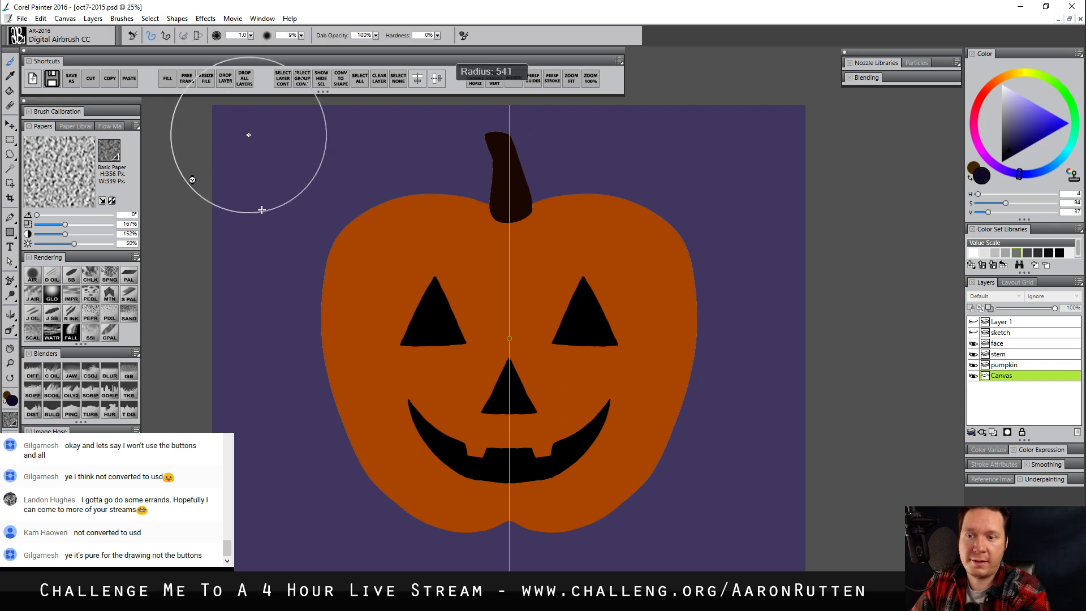
mouse_move(192, 180)
mouse_down()
mouse_move(511, 73)
mouse_move(218, 270)
mouse_move(374, 605)
mouse_up()
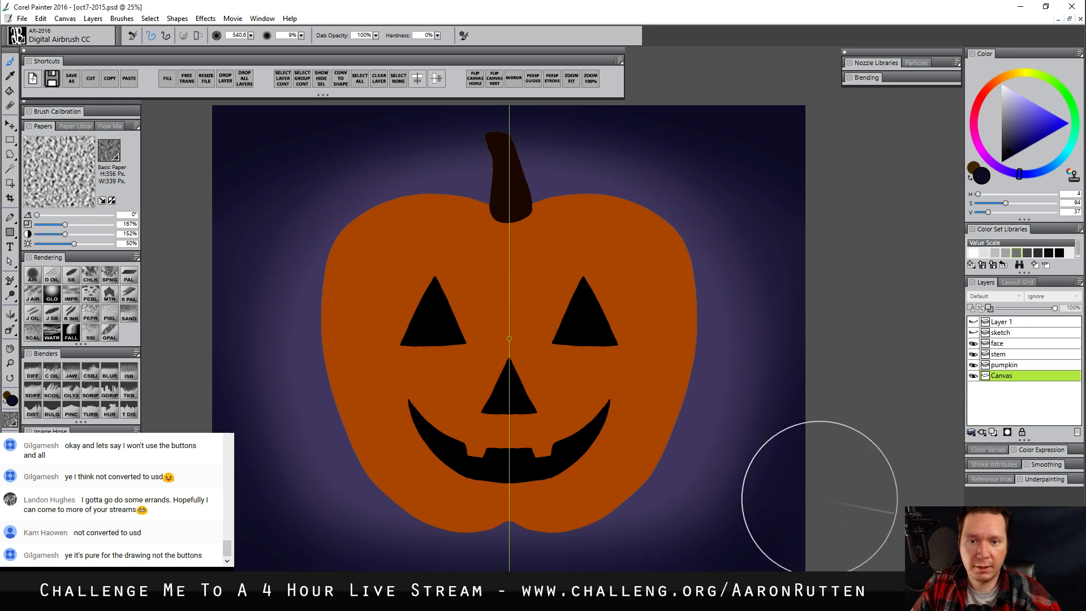
Turn off mirror painting and preserve transparency on the stem layer
click(514, 79)
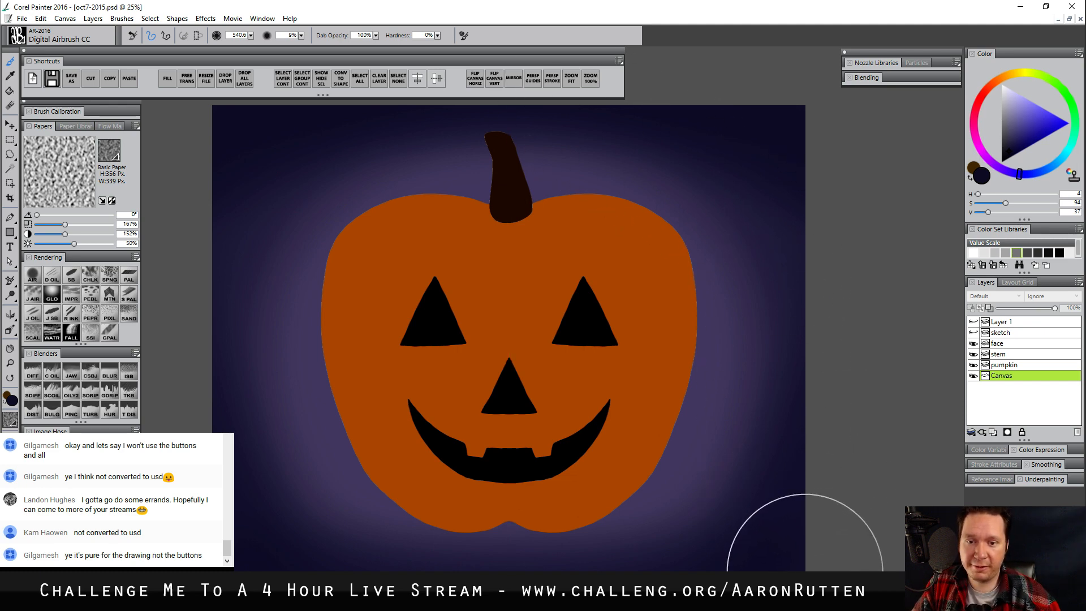
click(1010, 354)
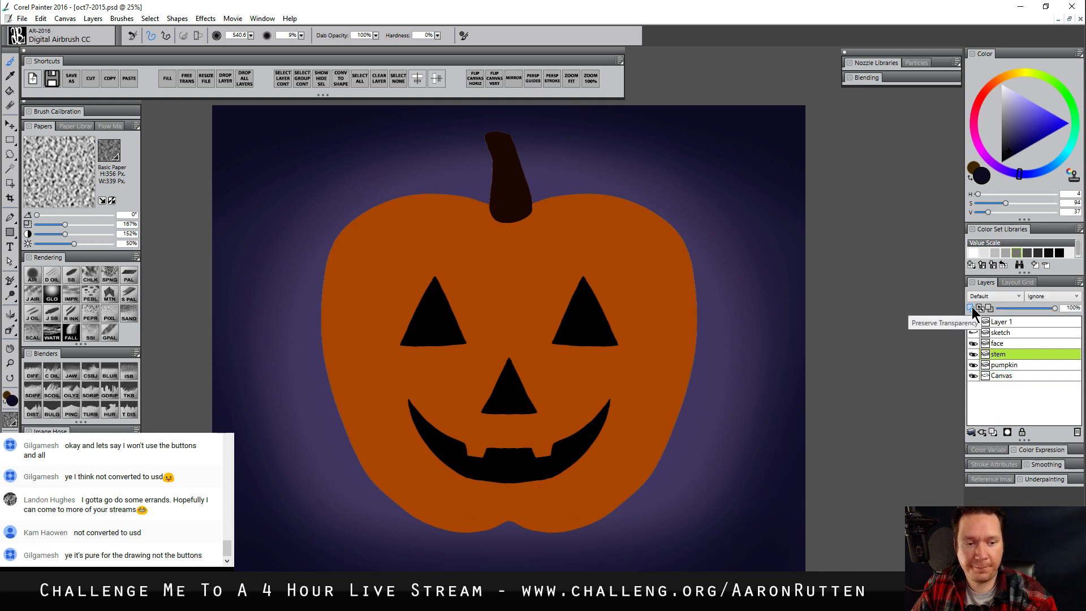
alt+click(515, 179)
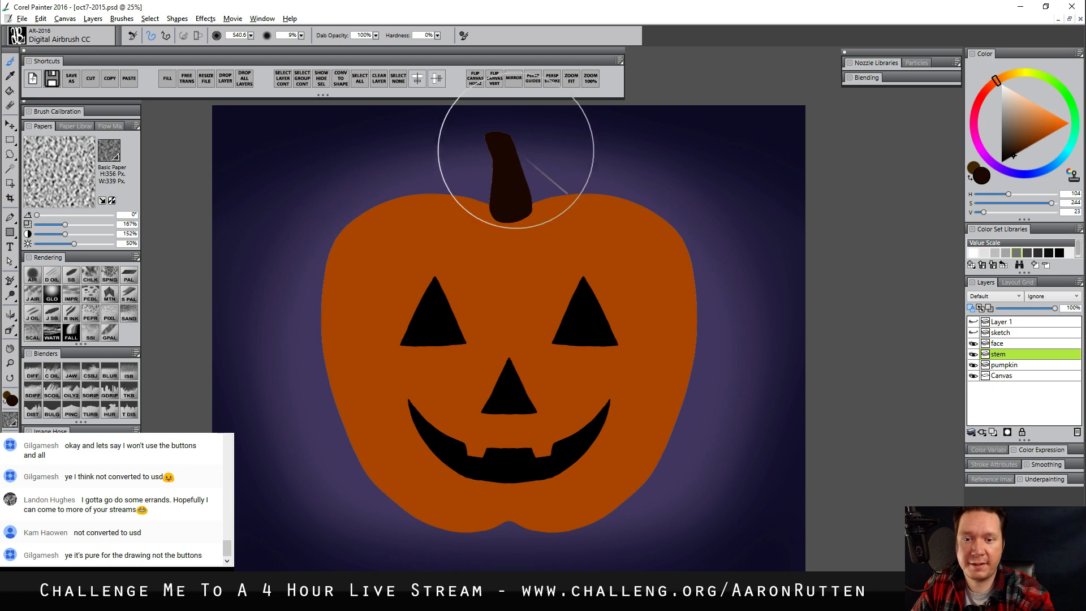
Airbrush brown highlights down the stem at size 41.8 and strengthen them with a lighter brown (S 80, V 105)
mouse_move(512, 139)
ctrl+alt+mouse_down()
mouse_move(514, 128)
mouse_move(496, 152)
ctrl+alt+mouse_up()
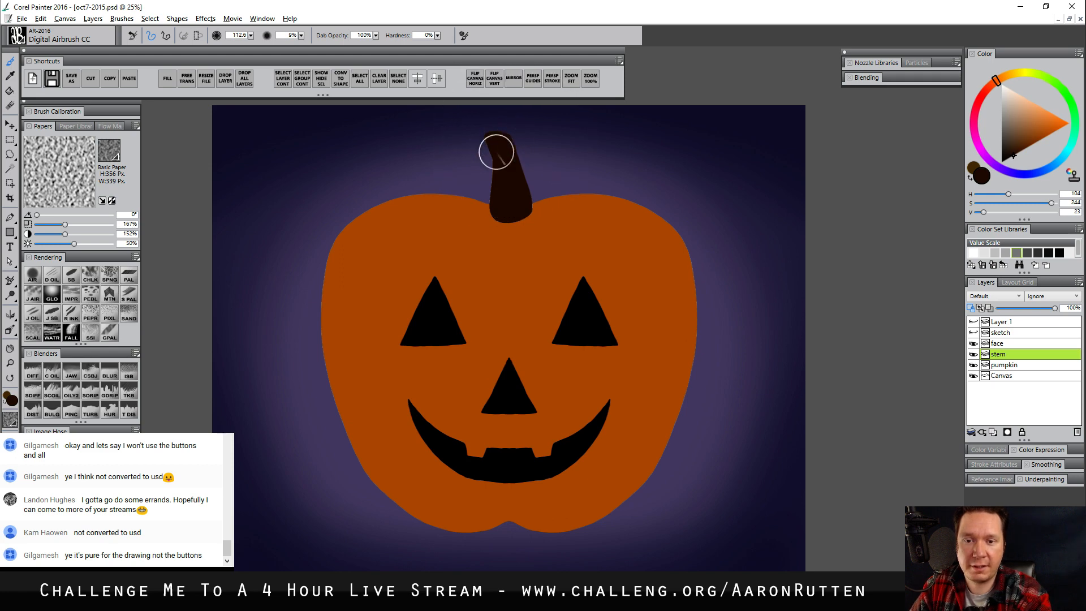
click(1018, 140)
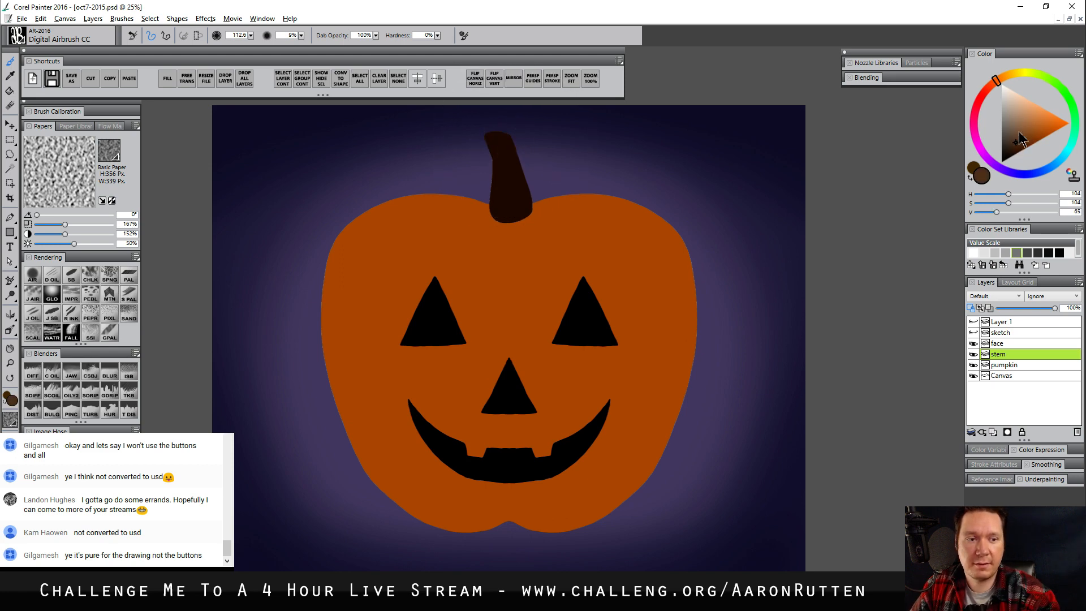
click(1001, 78)
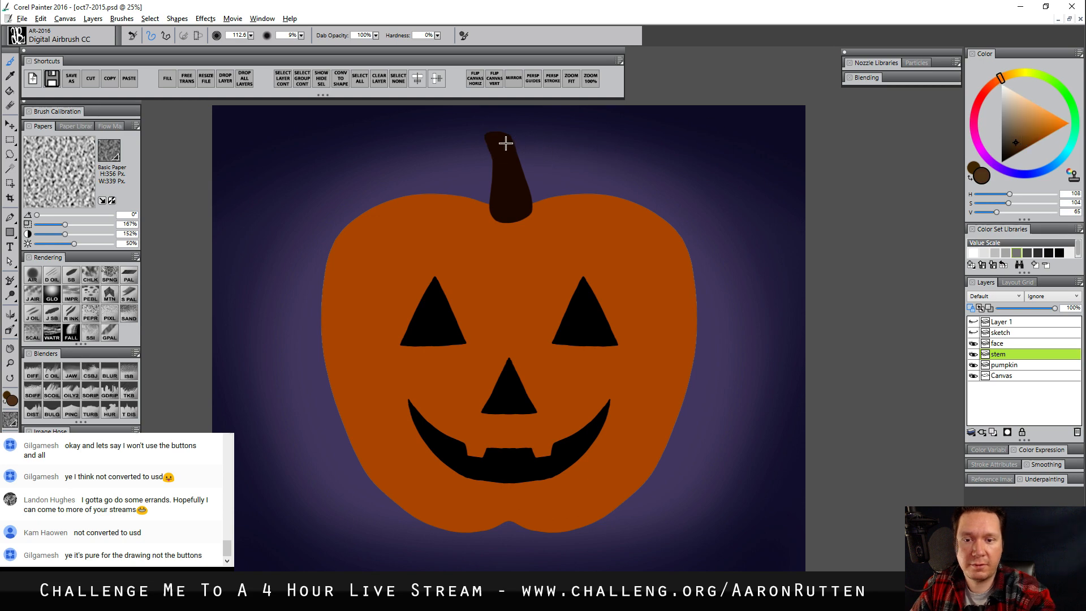
drag(549, 252, 557, 254)
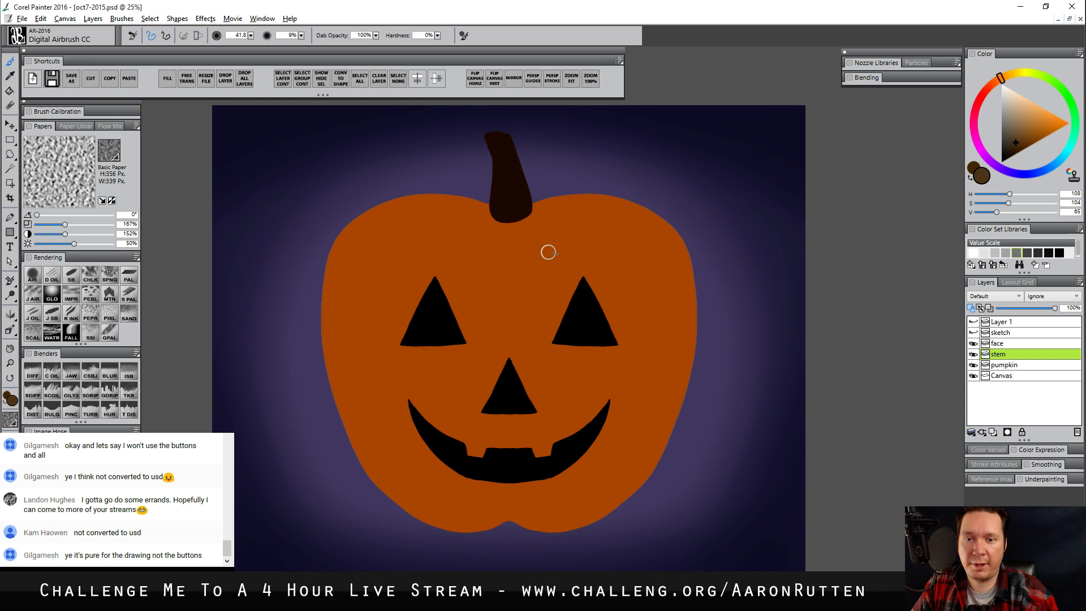
drag(501, 140, 518, 190)
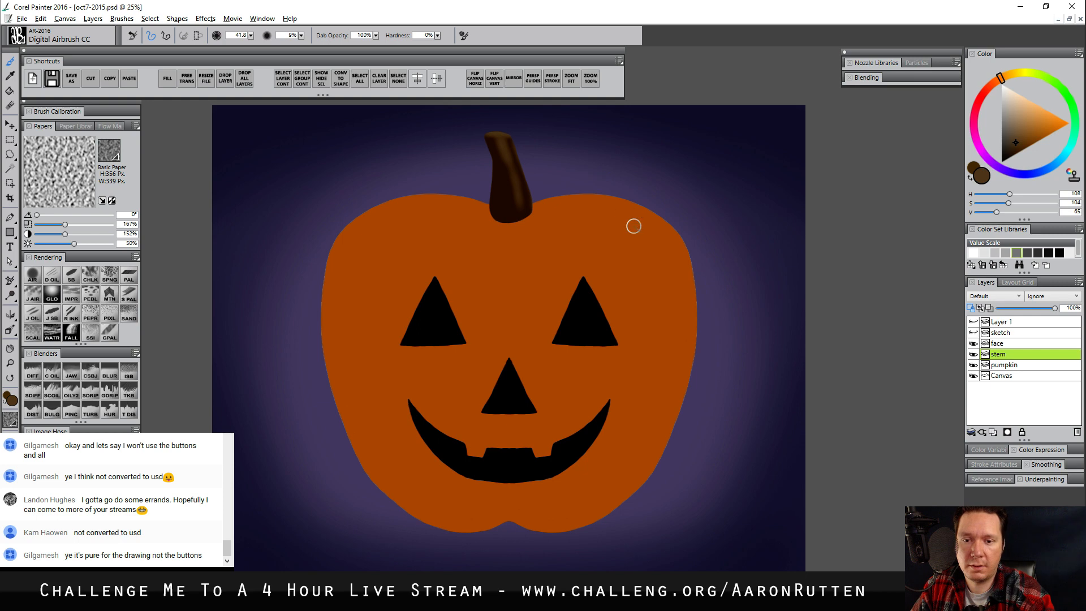
click(1020, 130)
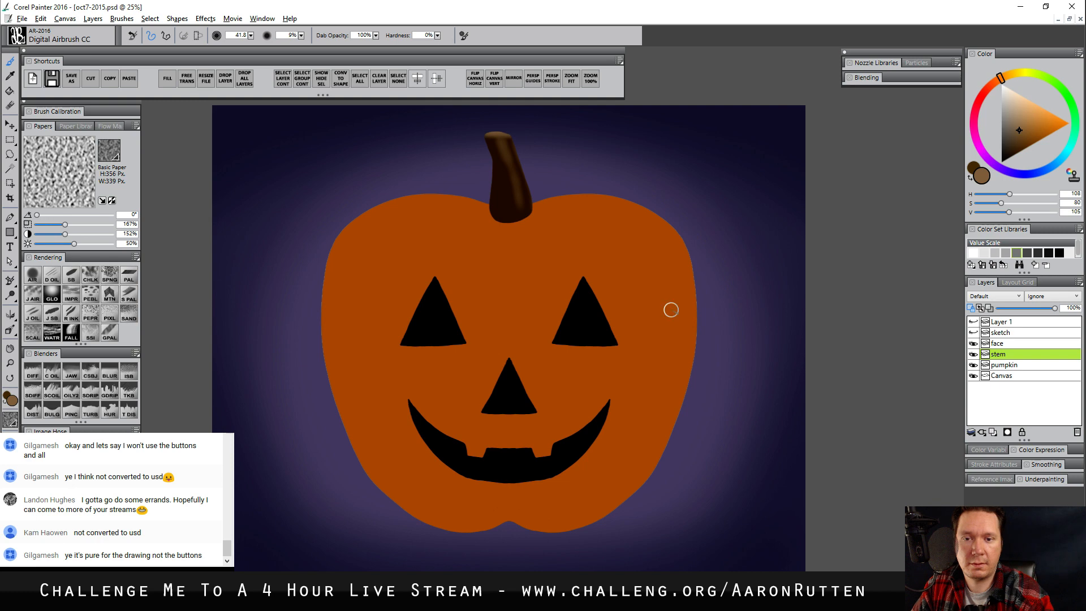
Shade the stem's darker areas with a dark reddish brown and a near-black brown at airbrush size 72.4
click(1013, 151)
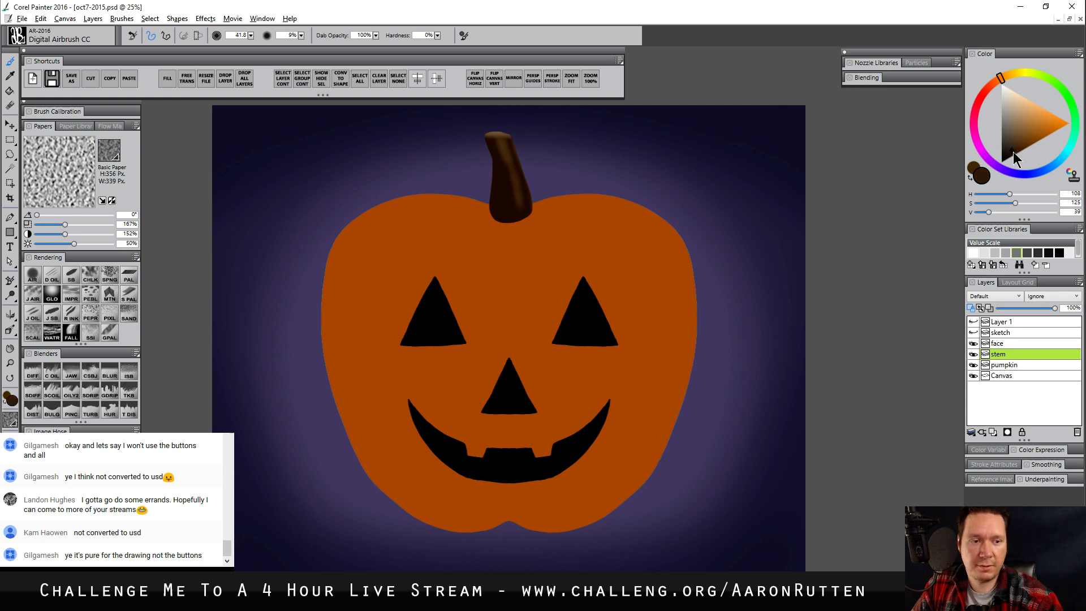
click(990, 86)
drag(522, 184, 510, 172)
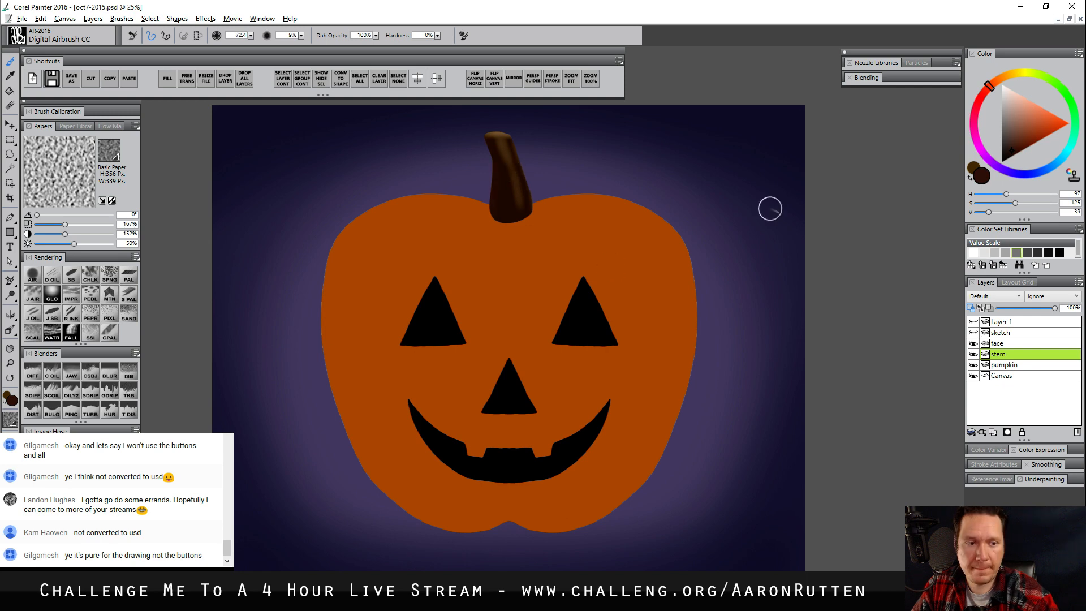
click(1002, 164)
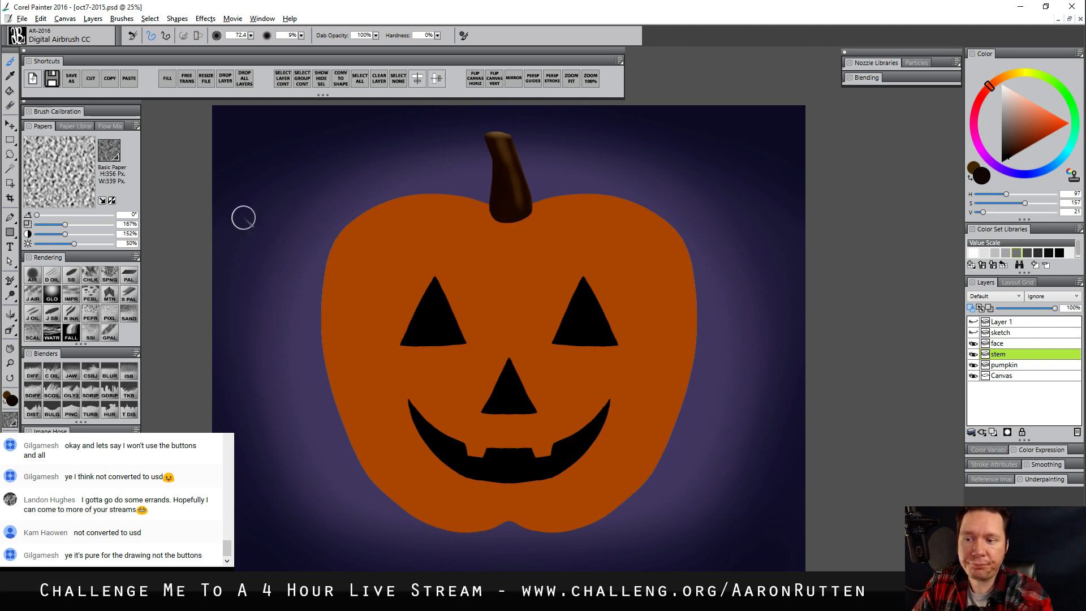
Define the rim of the stem's cut top in sampled dark brown with Detail Oils Brush AR at size 7.2
click(51, 275)
alt+click(503, 189)
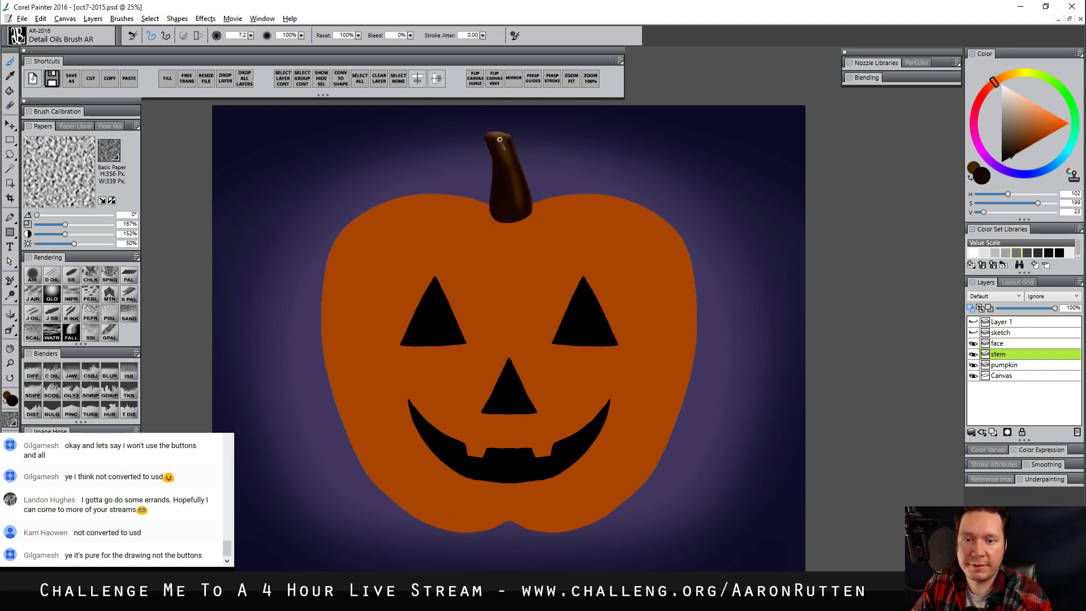
drag(488, 137, 510, 137)
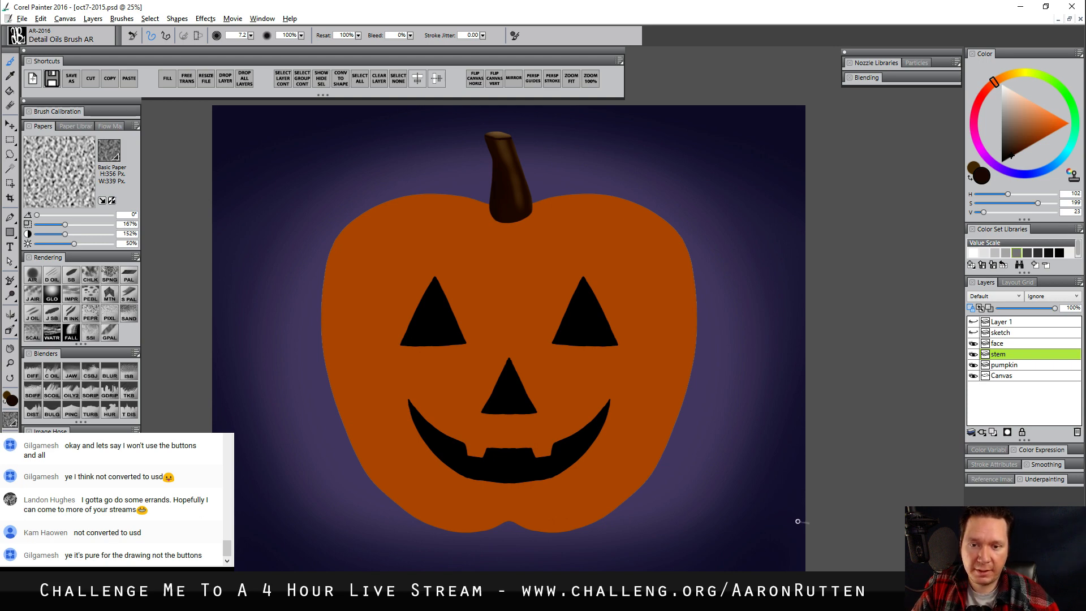
Airbrush dark red-orange shading (S 255, V 52) over the pumpkin layer's left side and bottom at size 428.3
click(44, 275)
click(1020, 365)
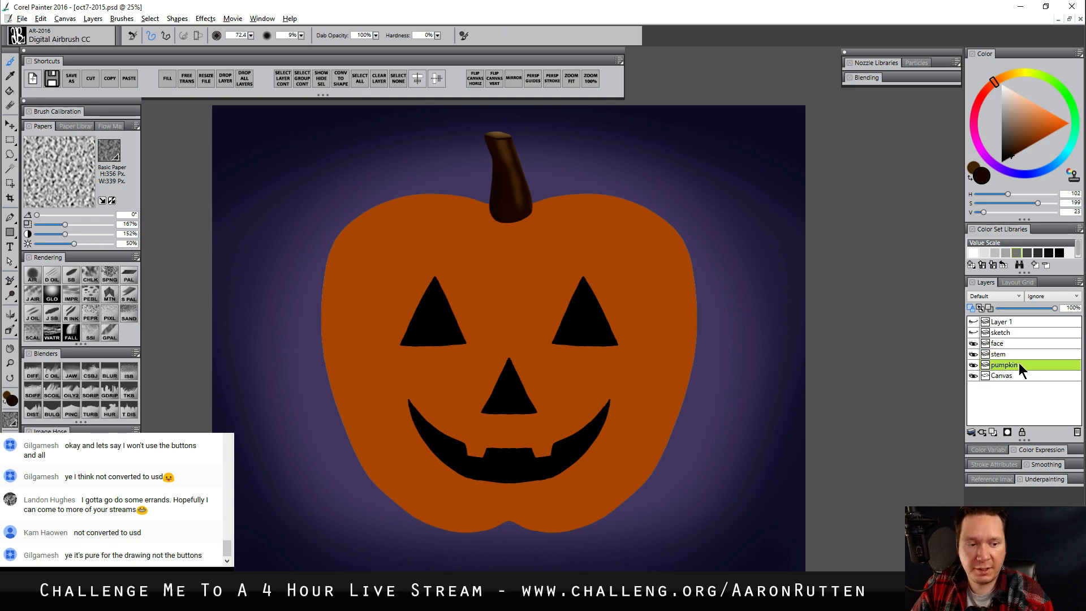
alt+click(637, 271)
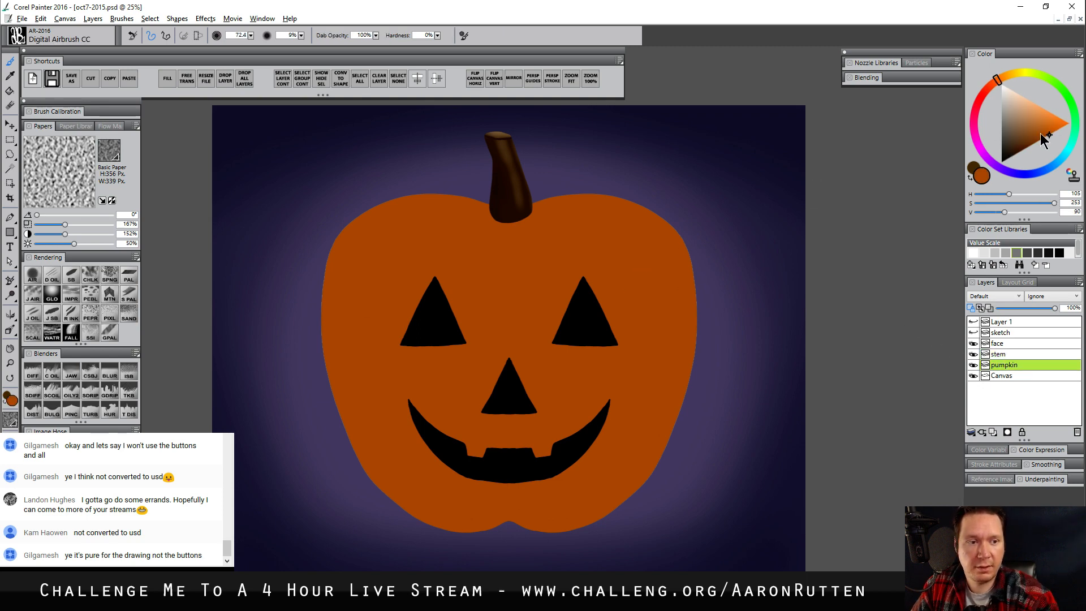
click(1030, 147)
drag(436, 204, 436, 264)
mouse_move(446, 182)
mouse_down()
mouse_move(420, 464)
mouse_move(478, 466)
mouse_up()
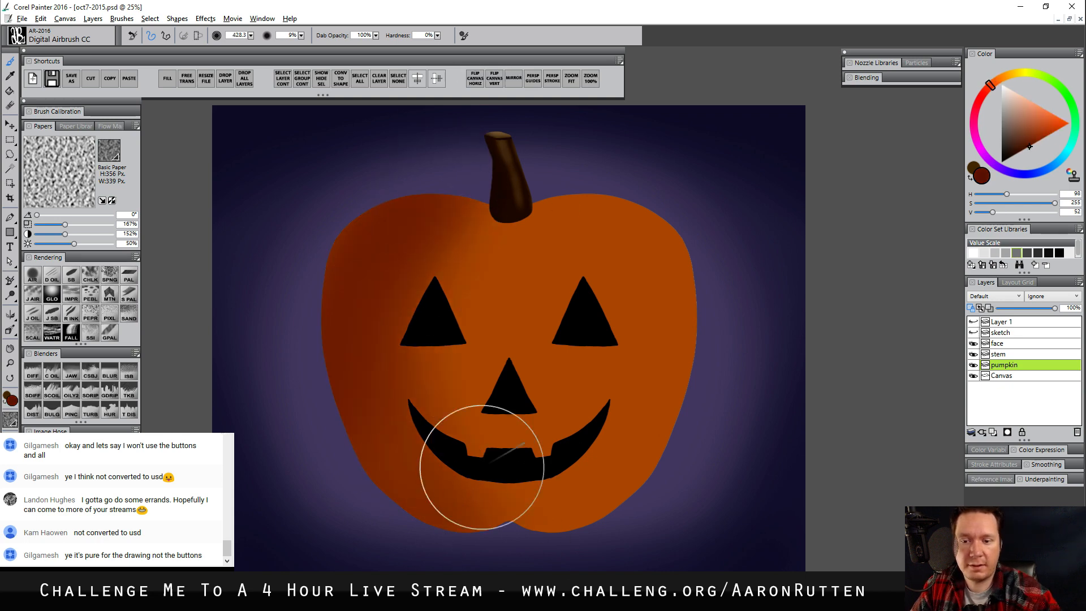
mouse_move(402, 311)
mouse_down()
mouse_move(456, 516)
mouse_move(473, 502)
mouse_move(591, 529)
mouse_move(674, 380)
mouse_move(508, 461)
mouse_move(553, 418)
mouse_up()
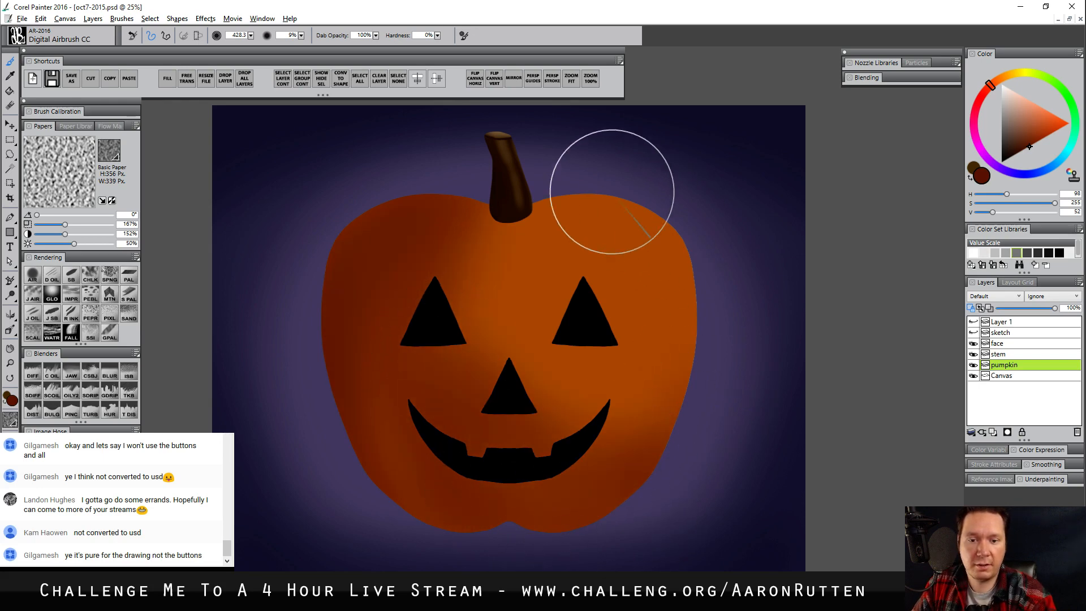
Airbrush a bright orange highlight (H 108, S 255, V 151) around the pumpkin's upper right, varying the brush size from 428.3 to 288.3
alt+click(639, 250)
click(1003, 80)
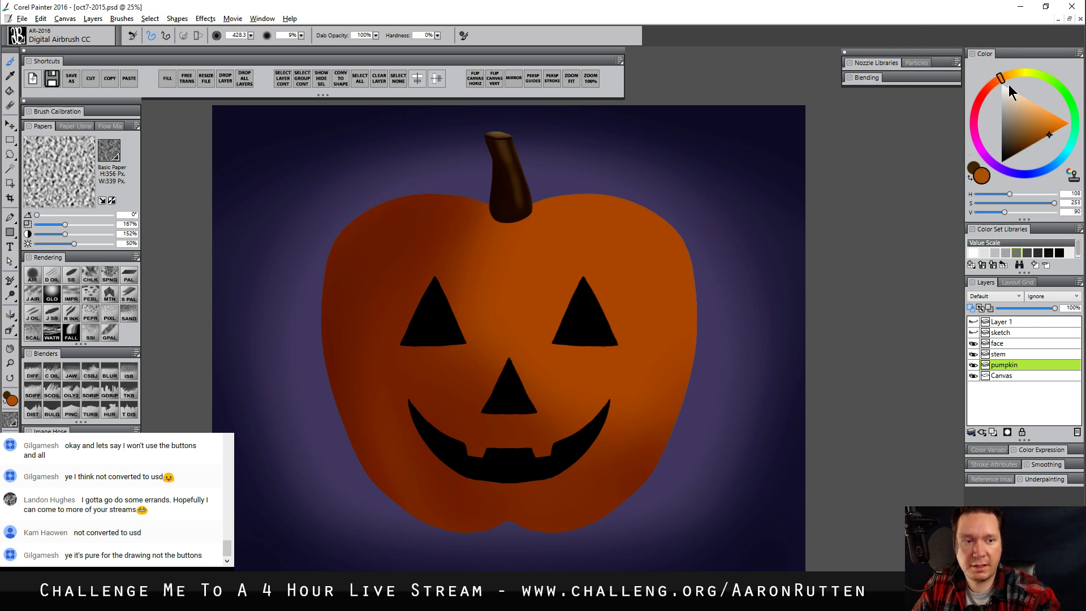
click(1058, 116)
click(623, 247)
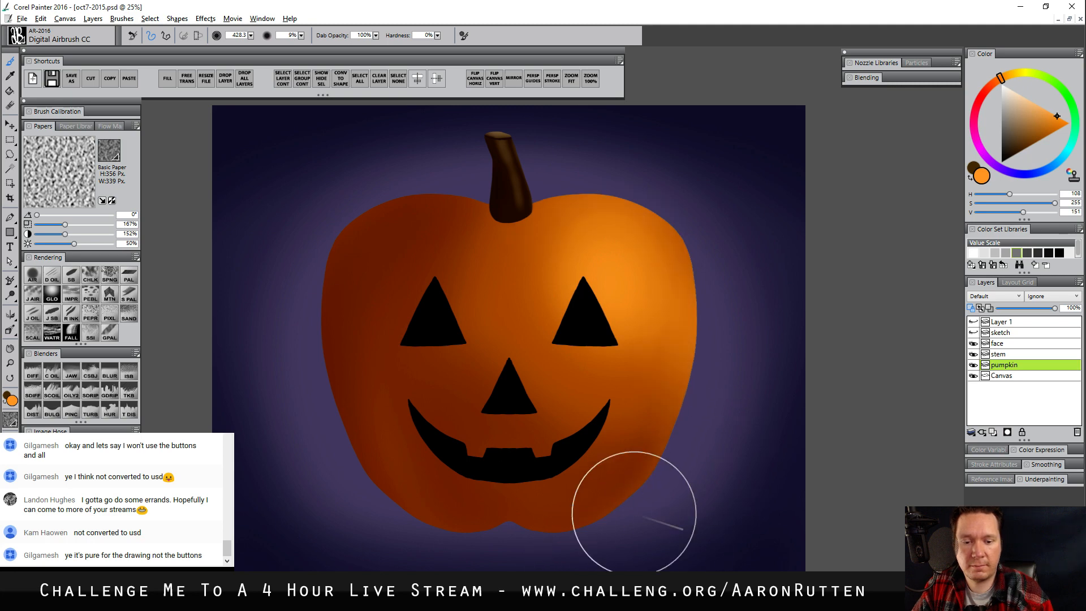
drag(481, 171, 490, 185)
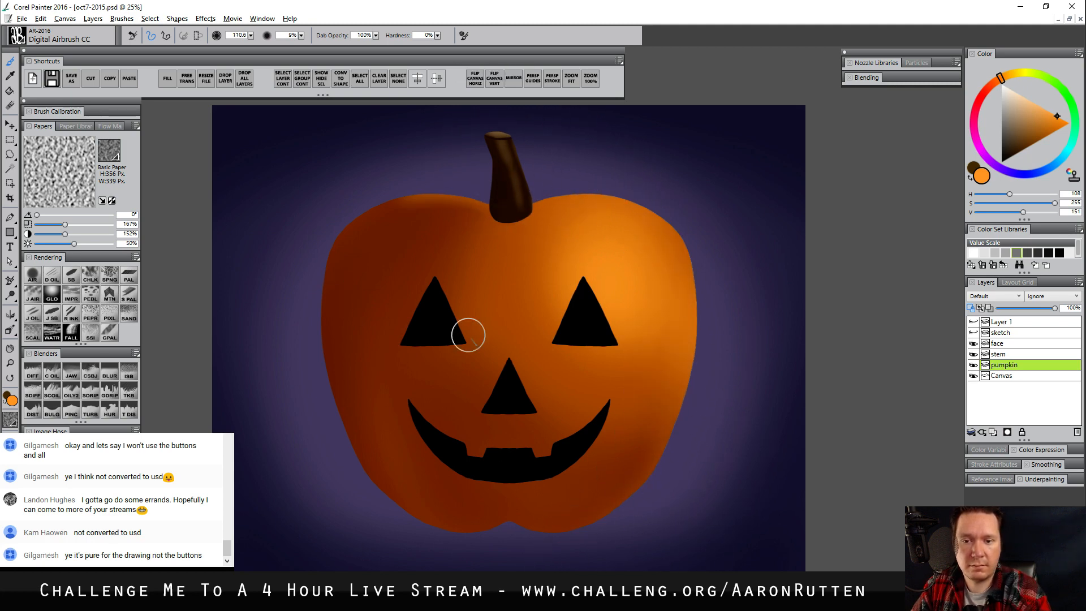
mouse_move(655, 313)
mouse_down()
mouse_move(639, 300)
mouse_move(652, 287)
mouse_up()
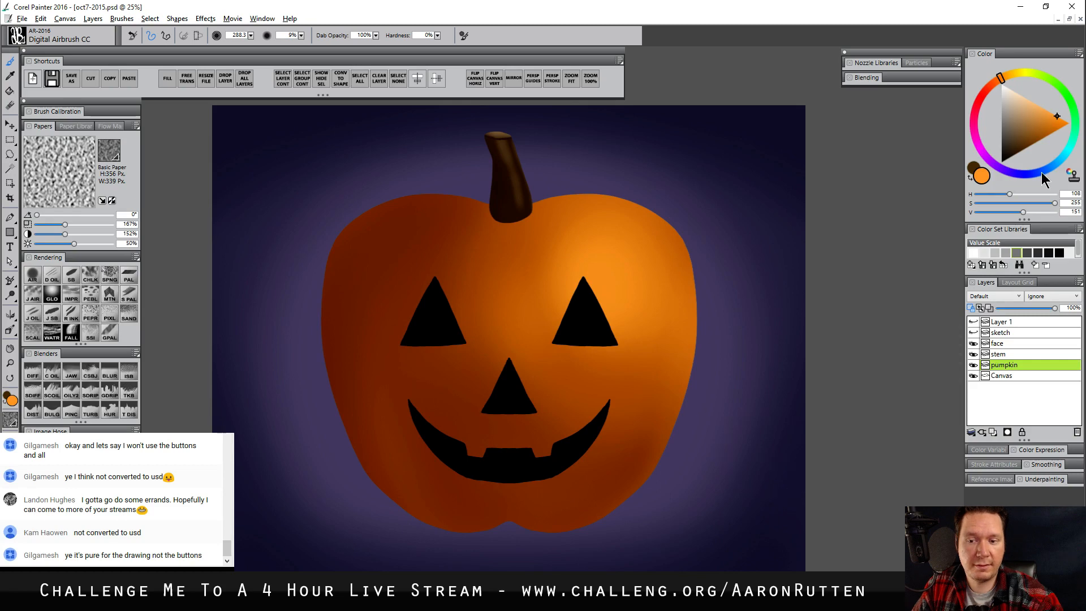
Airbrush a soft light-purple rim light (H 21, S 111, V 170) along the pumpkin's left edge at size 384.1
mouse_move(1002, 165)
mouse_down()
mouse_move(990, 160)
mouse_move(1003, 168)
mouse_up()
click(1021, 108)
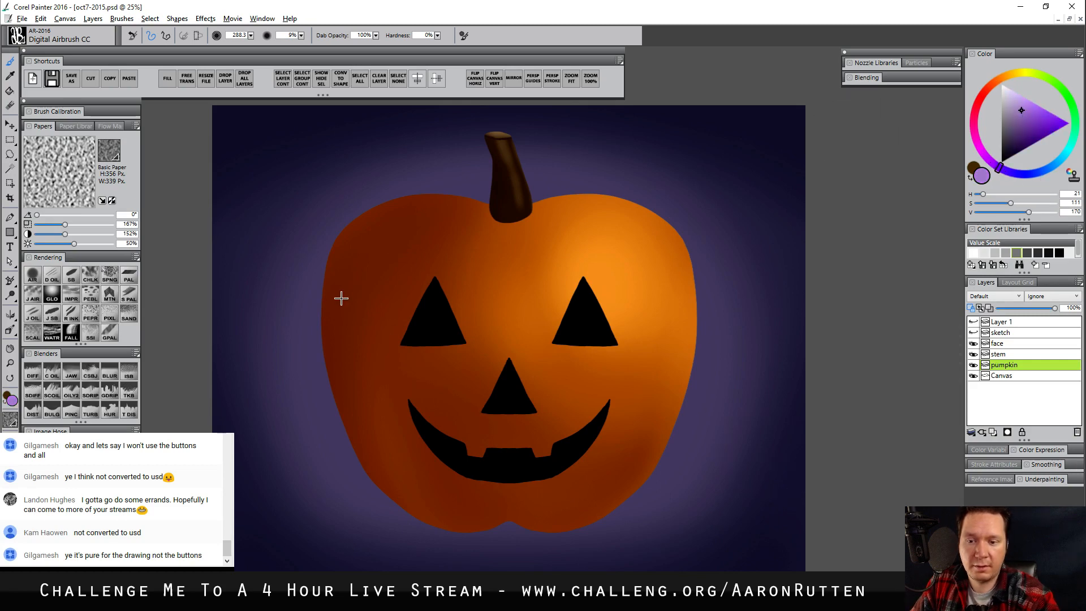
key(bracketleft)
key(bracketright)
key(bracketright)
key(bracketright)
key(bracketright)
key(bracketright)
key(bracketright)
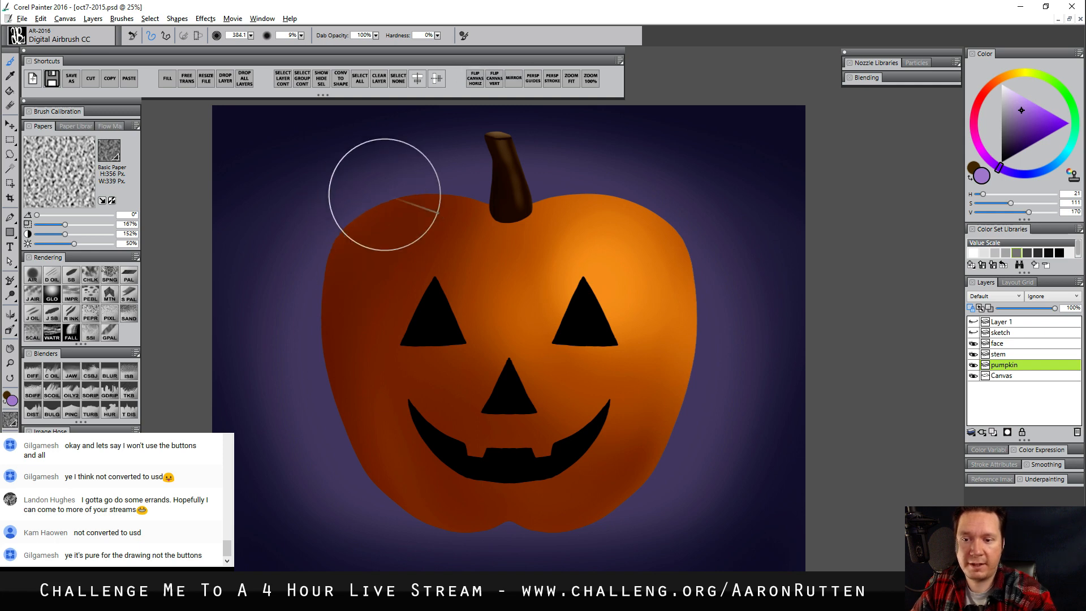
drag(379, 181, 433, 564)
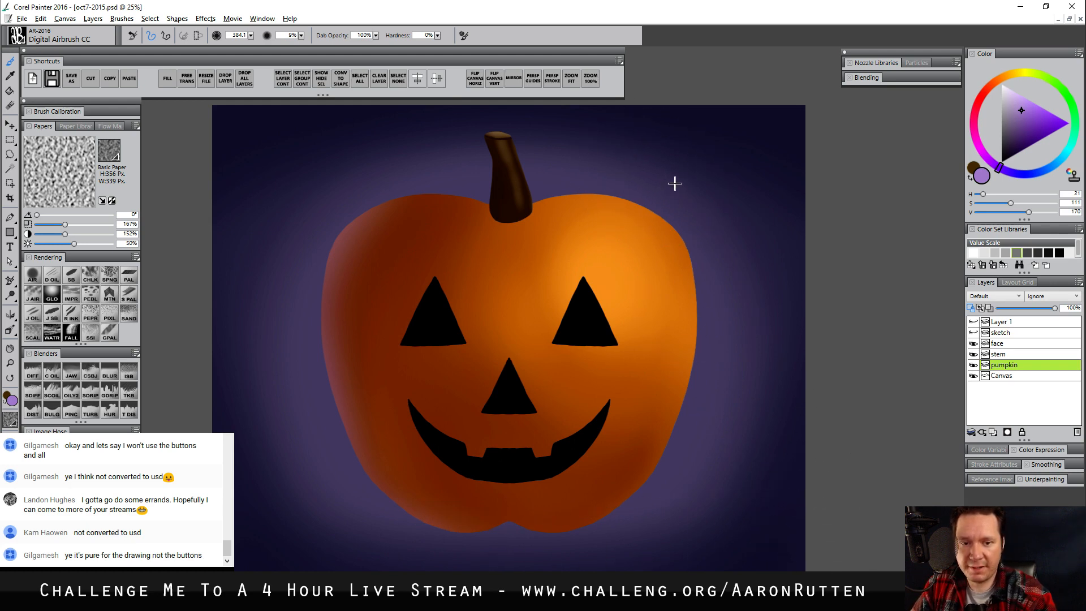
drag(677, 184, 682, 187)
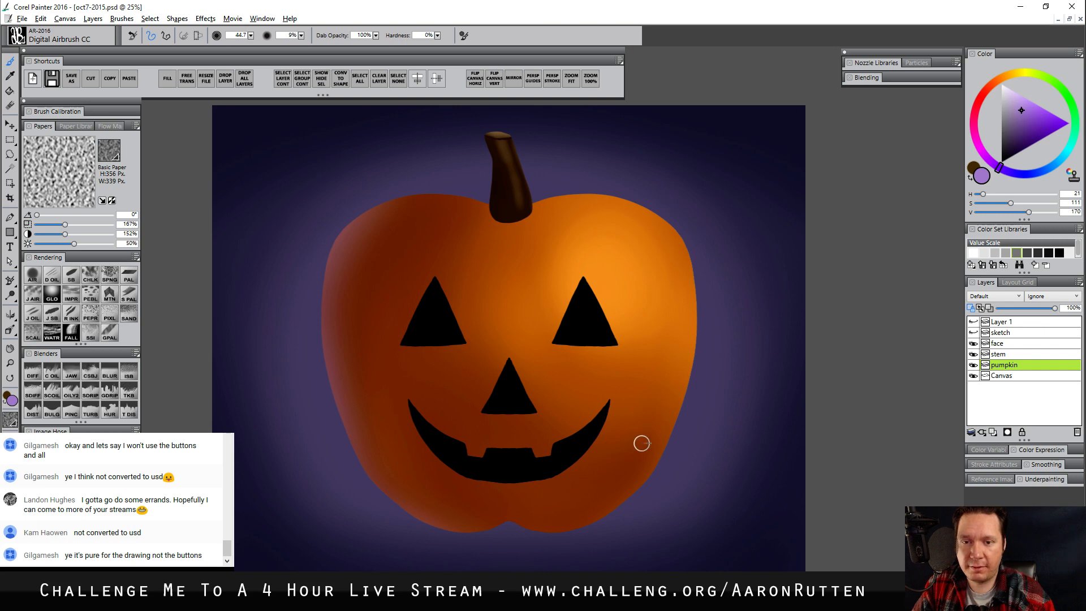
drag(666, 439, 656, 425)
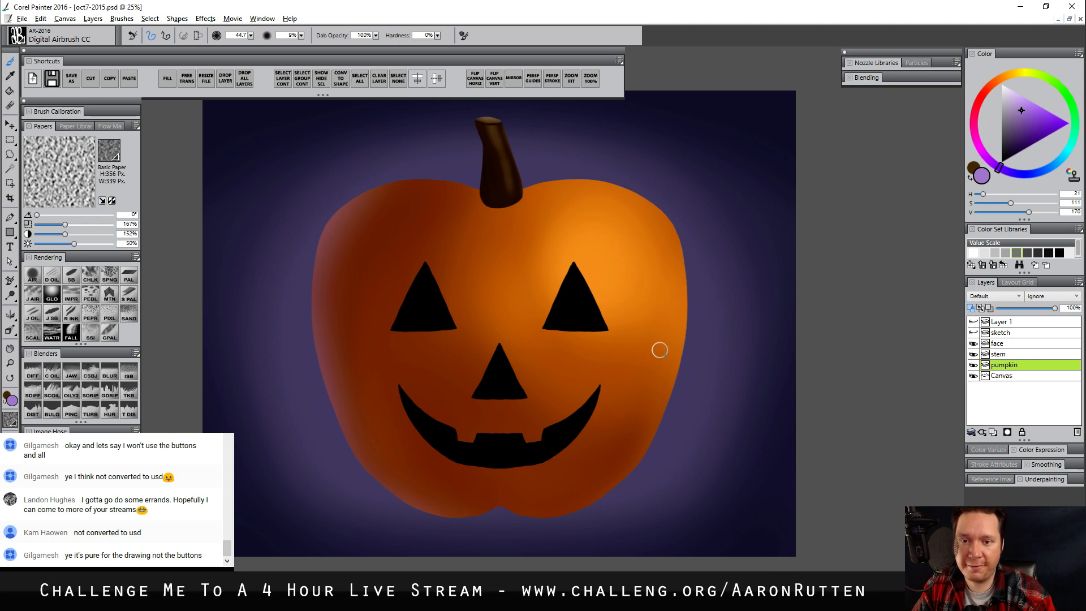
drag(705, 439, 706, 431)
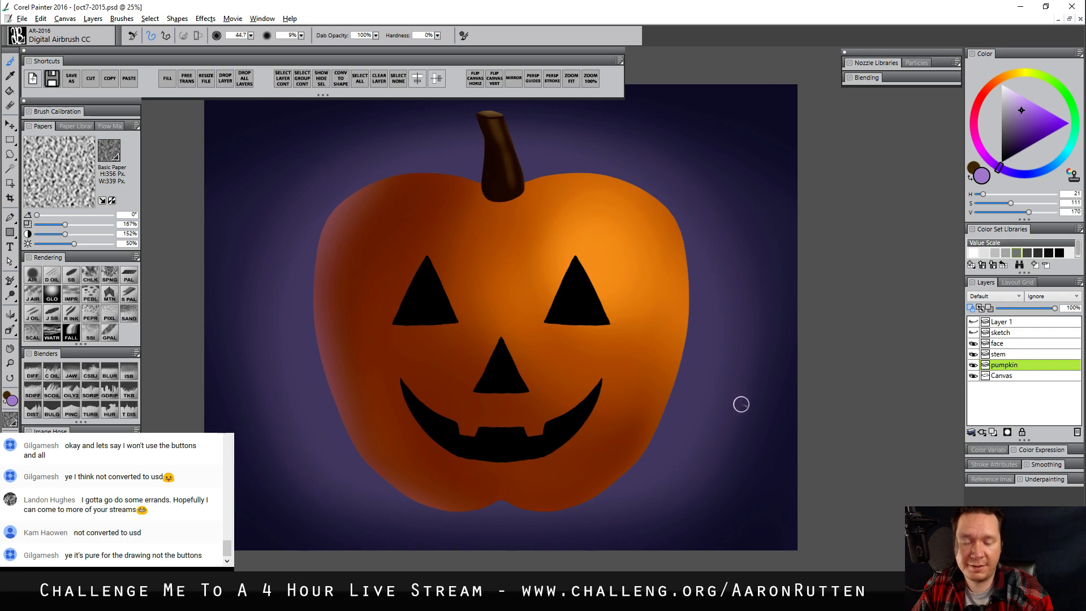
Airbrush bright red-orange (H 97, S 255, V 128) inside the eyes, nose and mouth on the face layer at size 560.4
click(1010, 343)
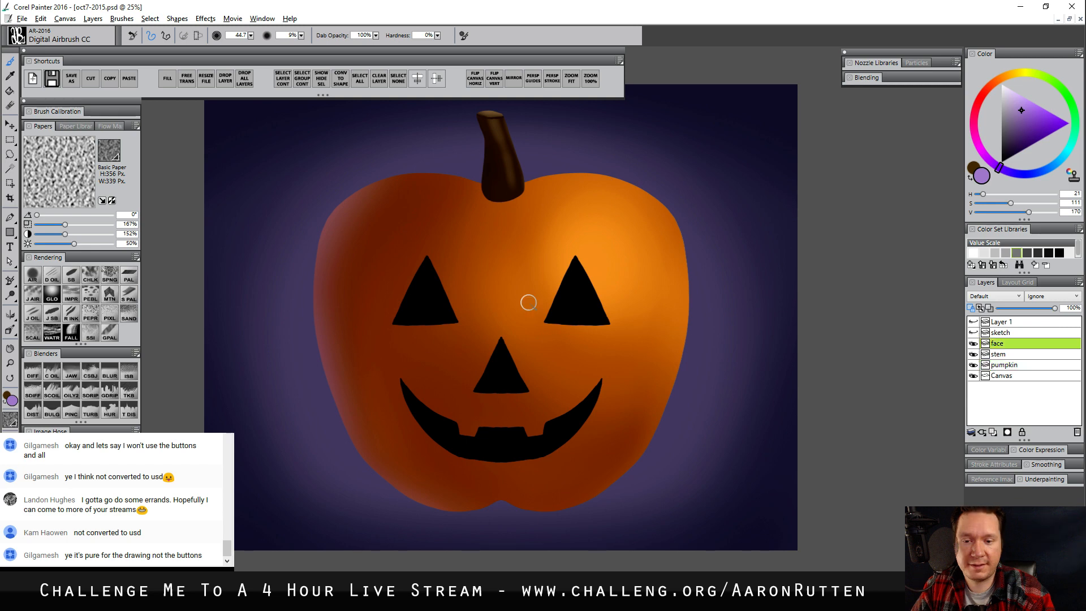
click(34, 275)
click(990, 86)
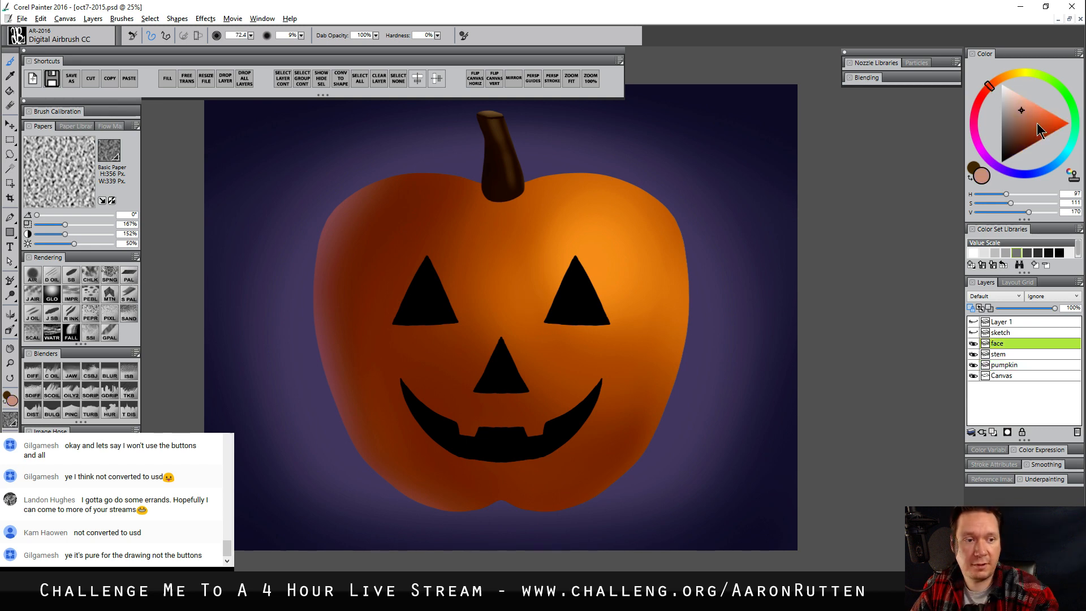
drag(1037, 123, 1069, 123)
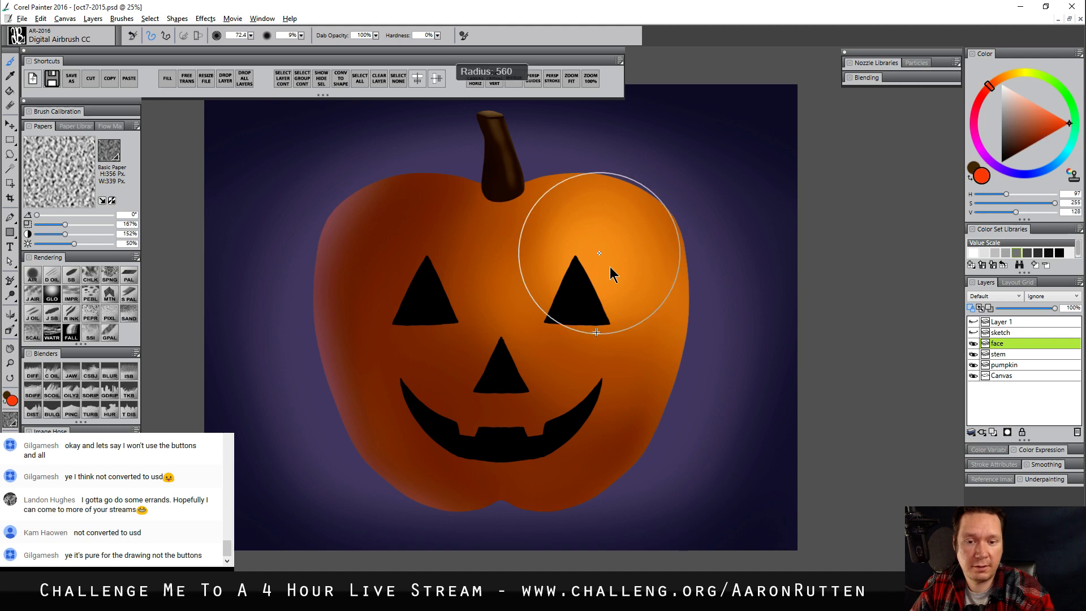
drag(453, 316, 553, 289)
key(ctrl+z)
mouse_move(519, 328)
mouse_down()
mouse_move(527, 373)
mouse_move(511, 312)
mouse_move(460, 331)
mouse_move(486, 401)
mouse_move(531, 298)
mouse_move(466, 387)
mouse_move(584, 360)
mouse_up()
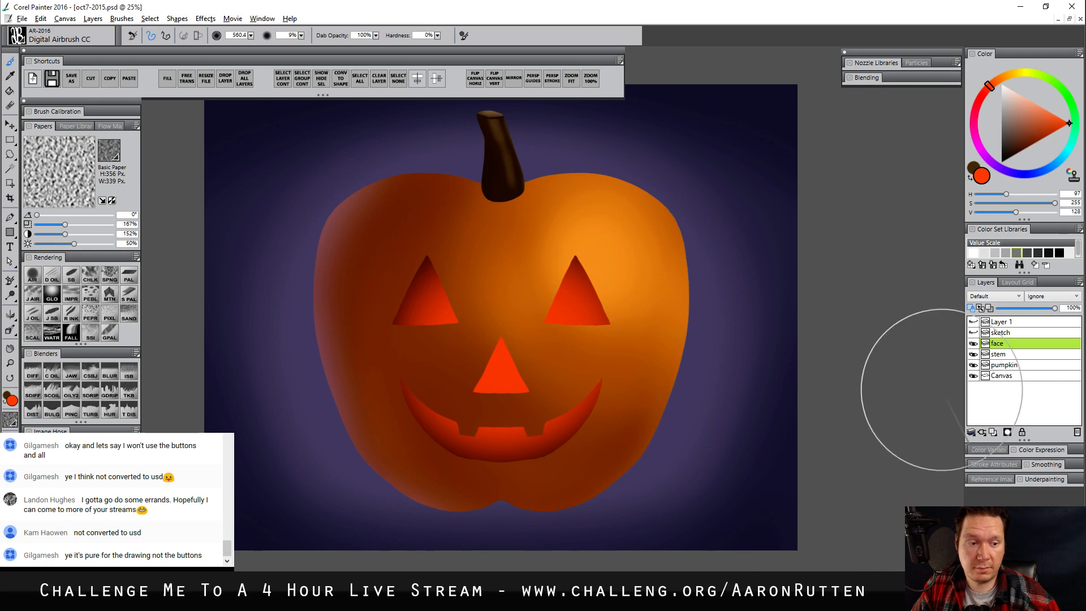
Delete the hidden Layer 1 and sketch layers
click(974, 322)
click(974, 322)
click(1076, 431)
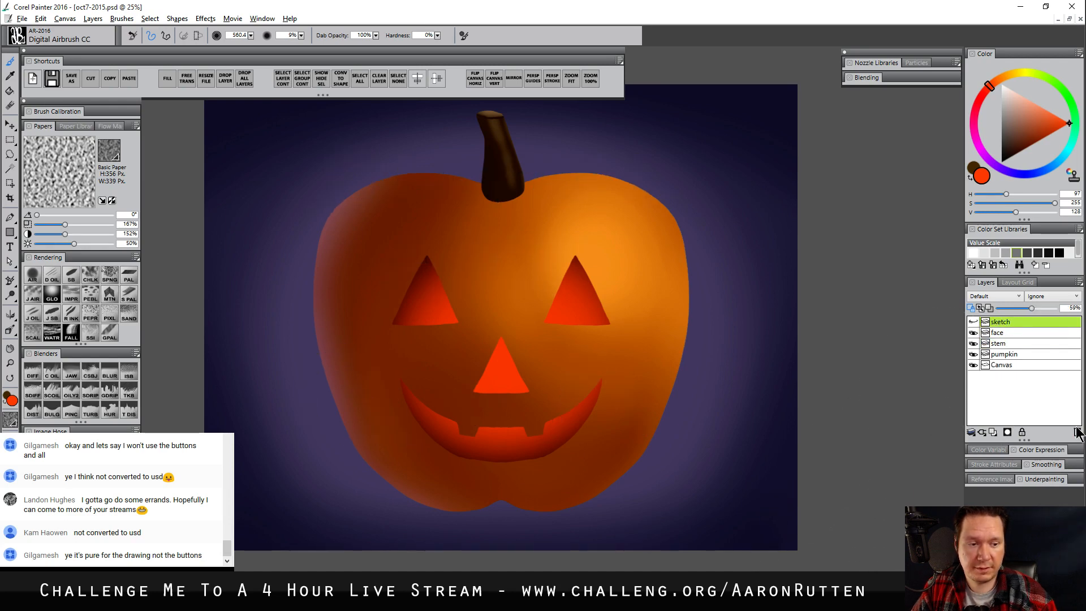
click(1076, 431)
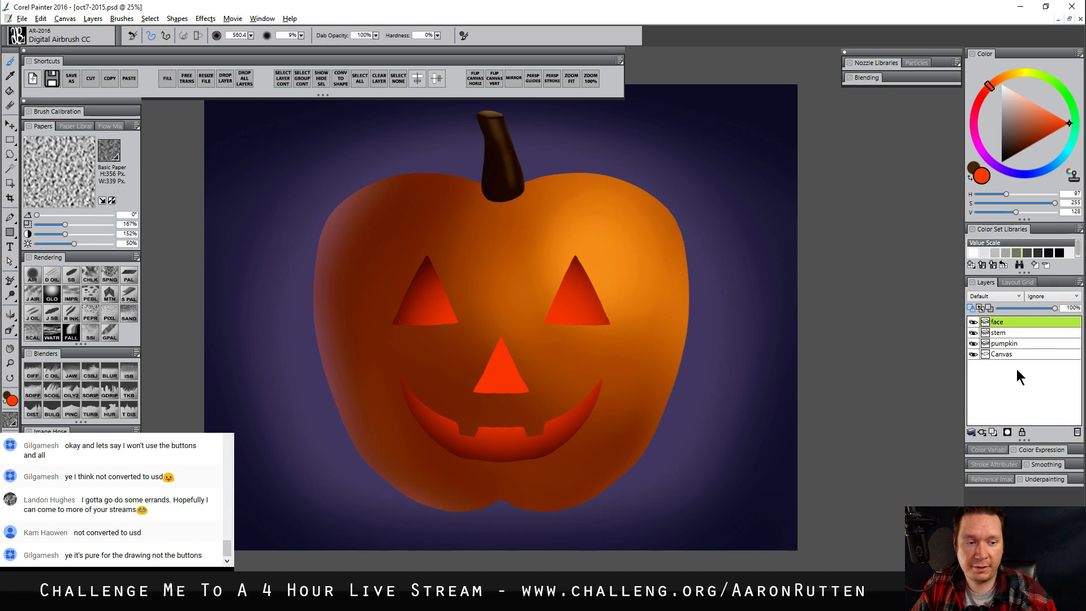
Add a layer named vignette above the face layer and set its blend mode to Multiply
click(992, 432)
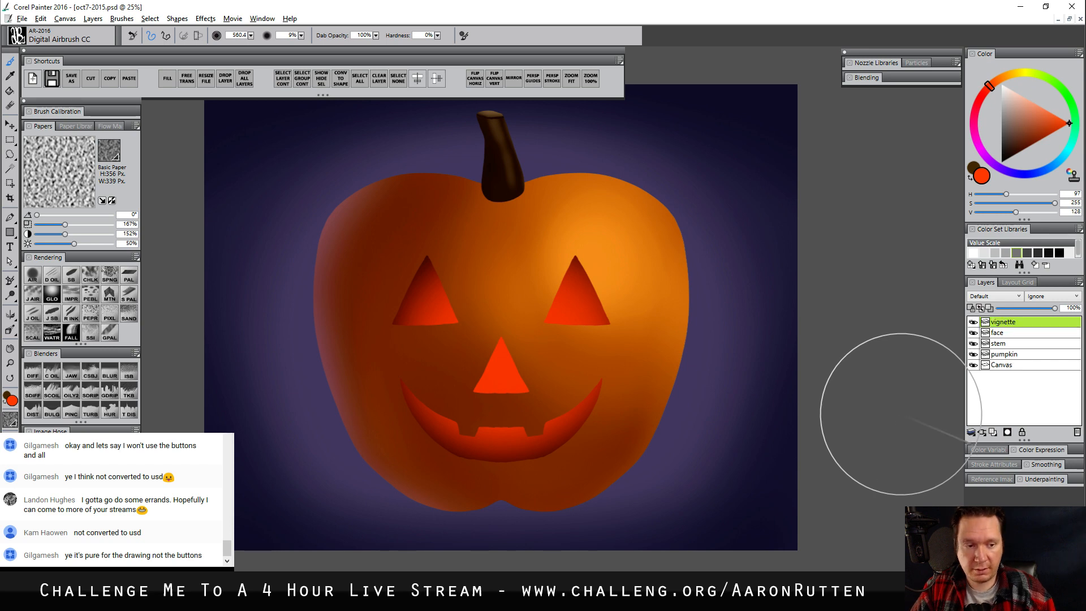
click(994, 296)
click(984, 374)
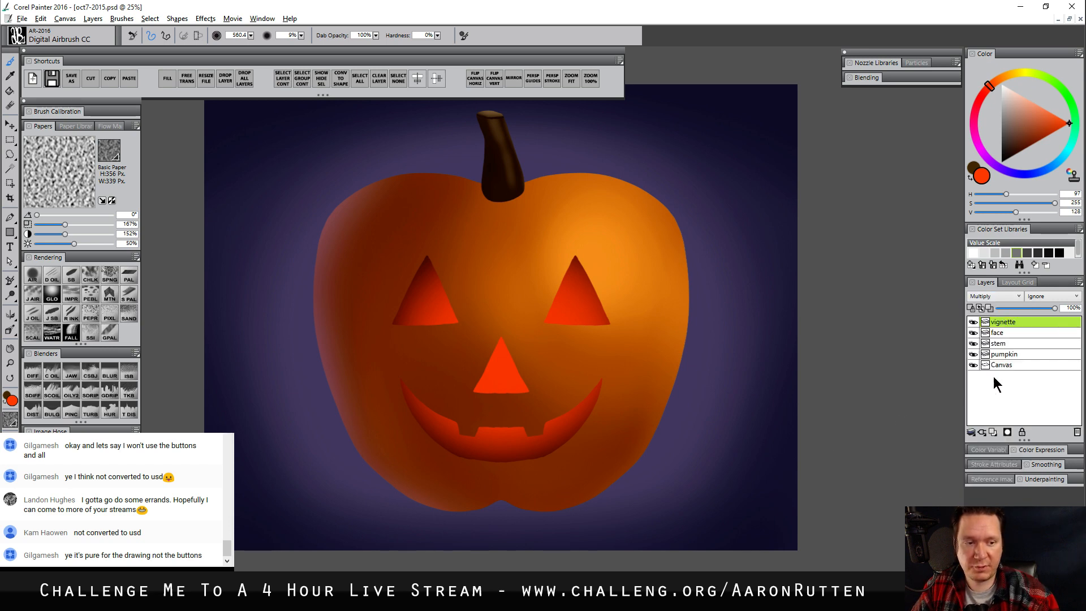
Fill the vignette layer with very dark purple (H 22, S 213, V 32) and airbrush white over the pumpkin at size 594.6
click(997, 165)
click(1016, 156)
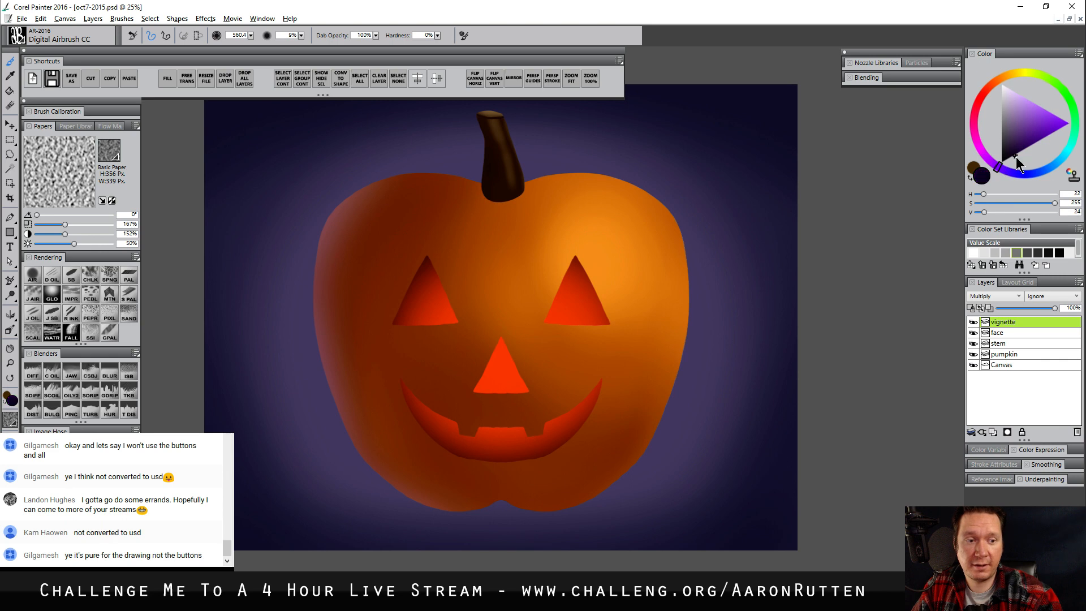
key(ctrl+f)
click(605, 375)
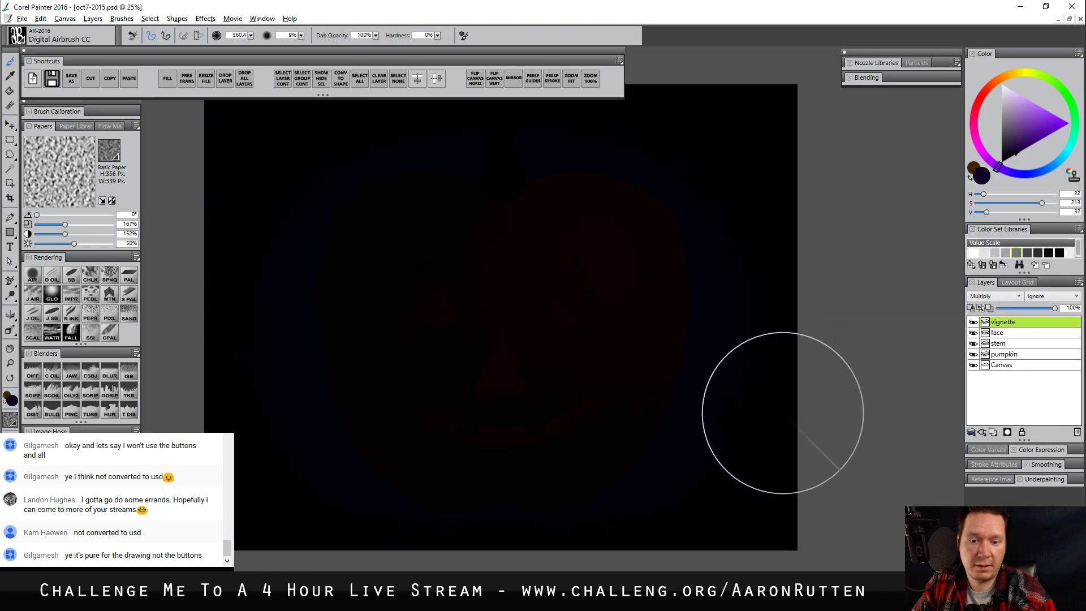
drag(1023, 120, 982, 35)
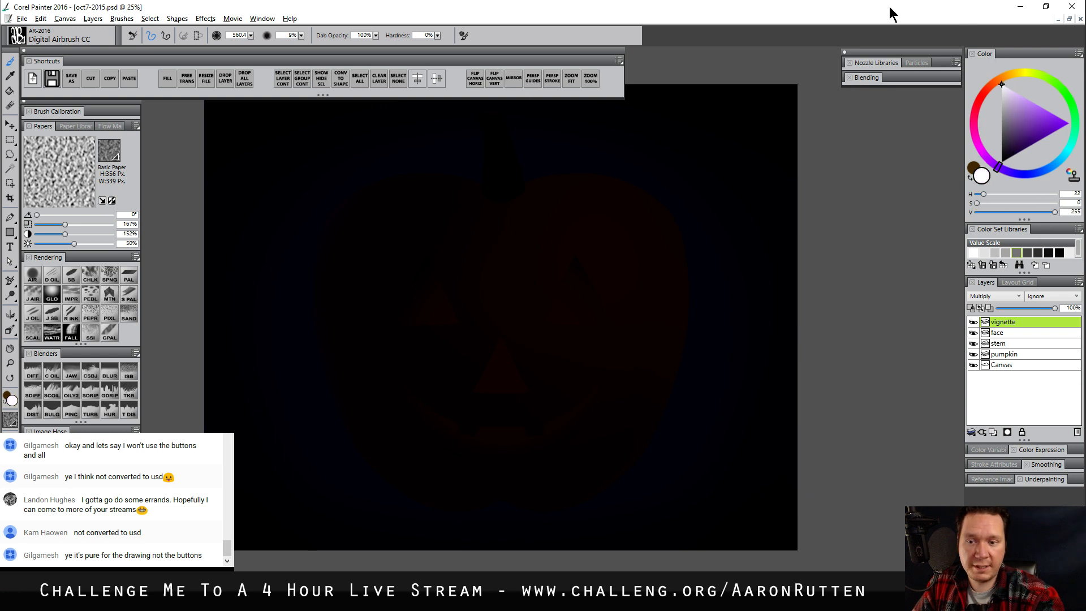
mouse_move(523, 257)
mouse_down()
mouse_move(552, 338)
mouse_move(509, 319)
mouse_move(515, 361)
mouse_move(466, 306)
mouse_move(481, 377)
mouse_move(565, 274)
mouse_move(412, 289)
mouse_move(489, 398)
mouse_move(423, 432)
mouse_move(663, 353)
mouse_move(646, 213)
mouse_move(352, 254)
mouse_move(415, 455)
mouse_move(649, 402)
mouse_move(679, 228)
mouse_move(369, 232)
mouse_move(375, 431)
mouse_move(439, 340)
mouse_move(547, 324)
mouse_up()
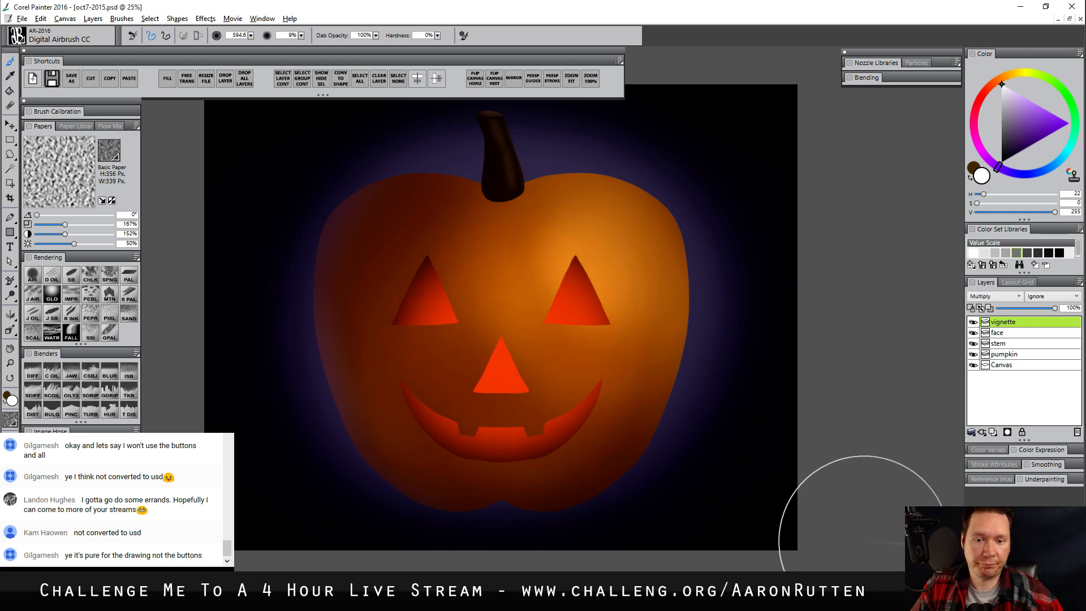
Add a layer named glow above the vignette layer and set its blend mode to Screen
click(993, 432)
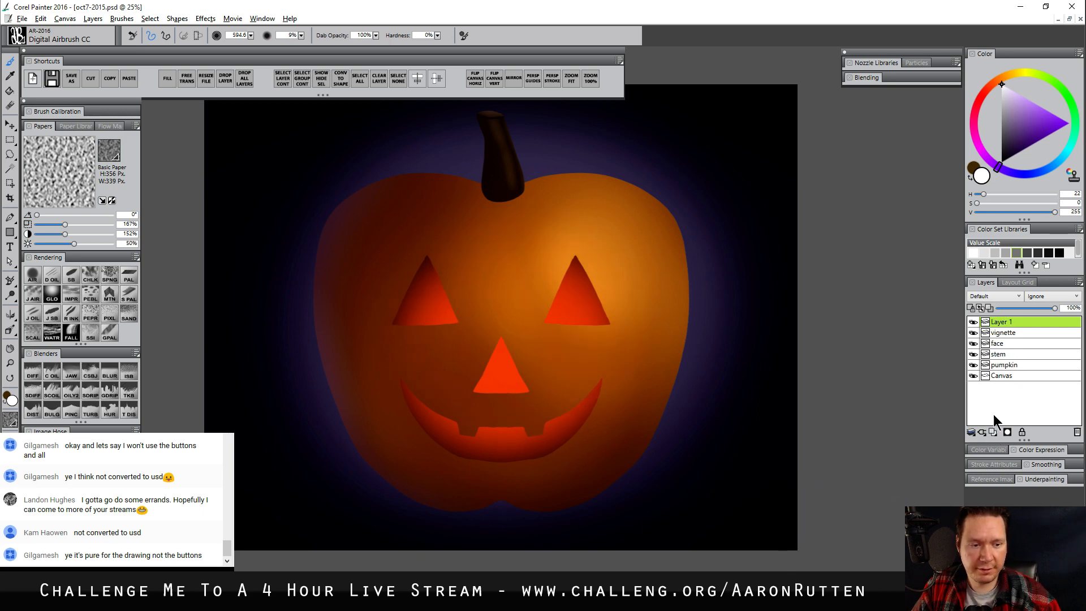
double_click(1006, 321)
text(gl)
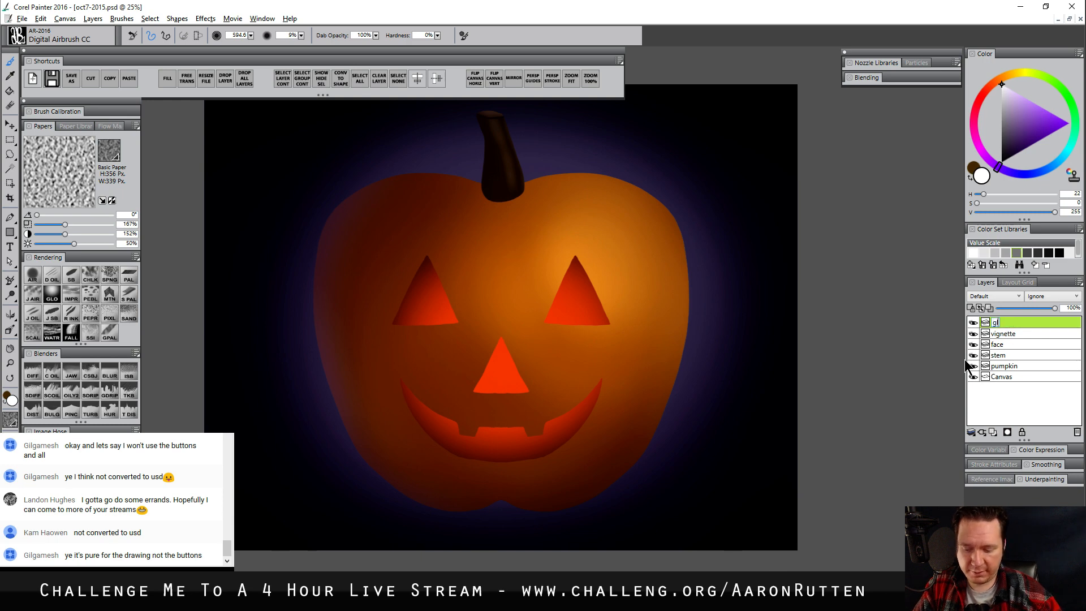
text(ow)
key(Return)
click(995, 296)
click(987, 389)
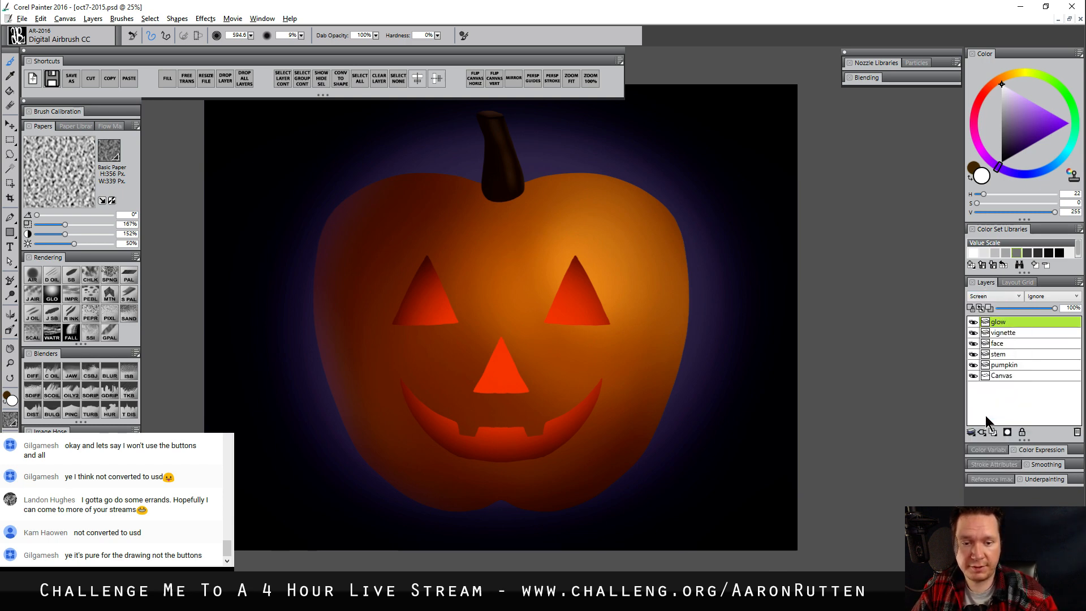
Choose the Glow AR brush and sample the red-orange inside the pumpkin's left eye
click(52, 294)
alt+click(445, 301)
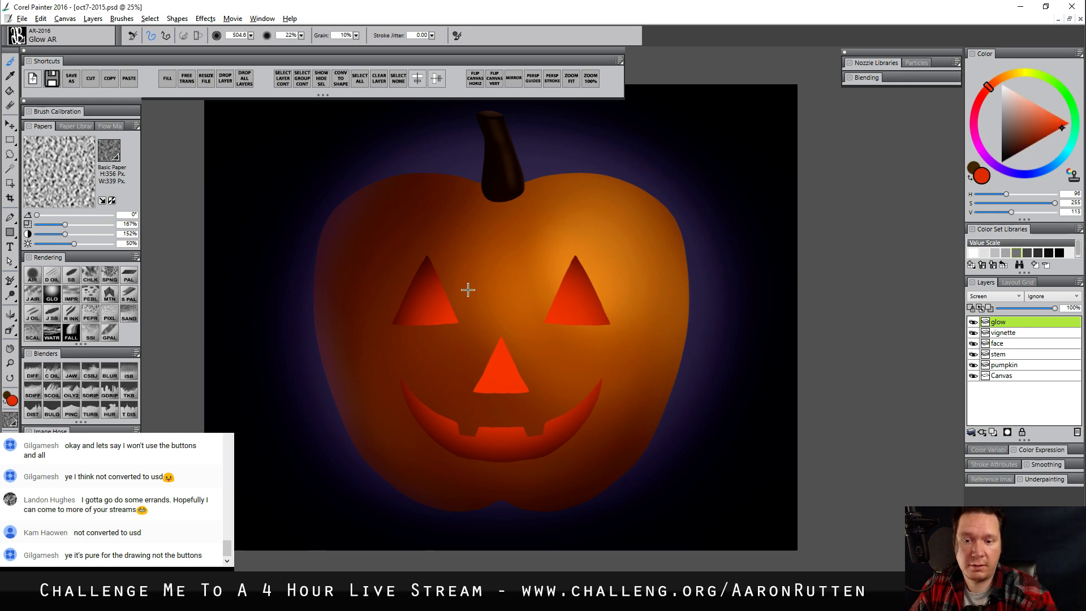
mouse_move(448, 297)
mouse_down()
mouse_move(453, 332)
mouse_move(472, 406)
mouse_move(548, 303)
mouse_move(529, 322)
mouse_move(608, 307)
mouse_move(697, 332)
mouse_move(668, 321)
mouse_move(660, 334)
mouse_move(677, 331)
mouse_move(669, 318)
mouse_move(566, 297)
mouse_up()
drag(499, 374, 502, 364)
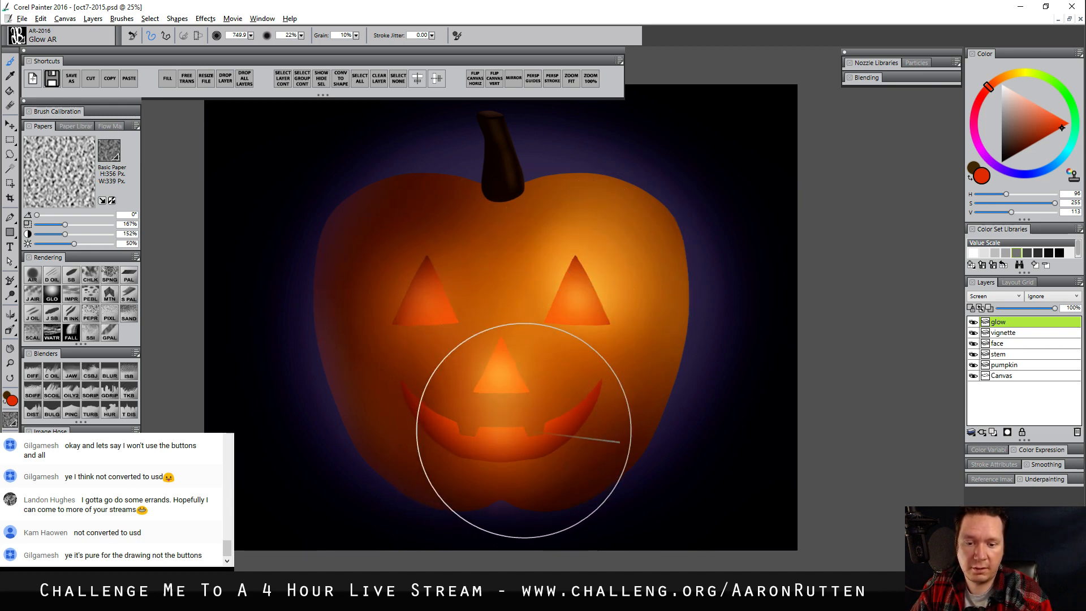
drag(523, 430, 501, 379)
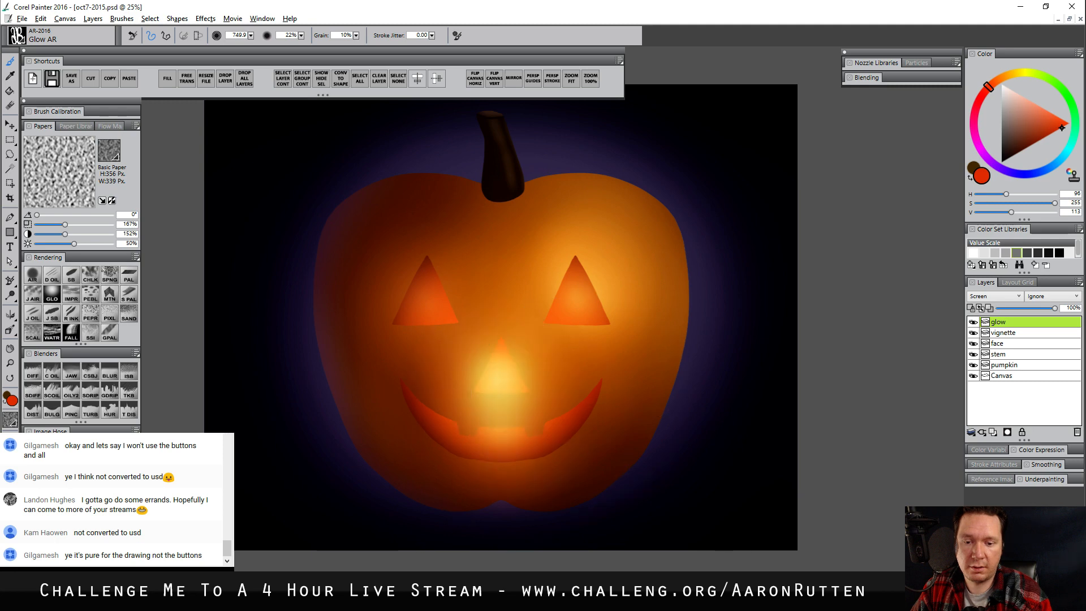
key(ctrl+z)
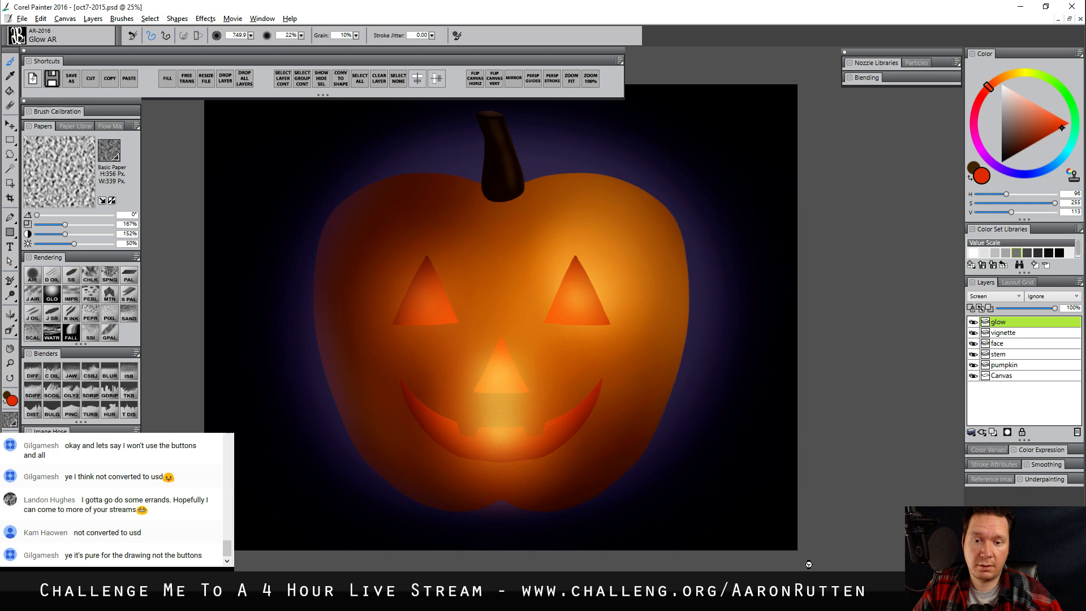
key(ctrl+z)
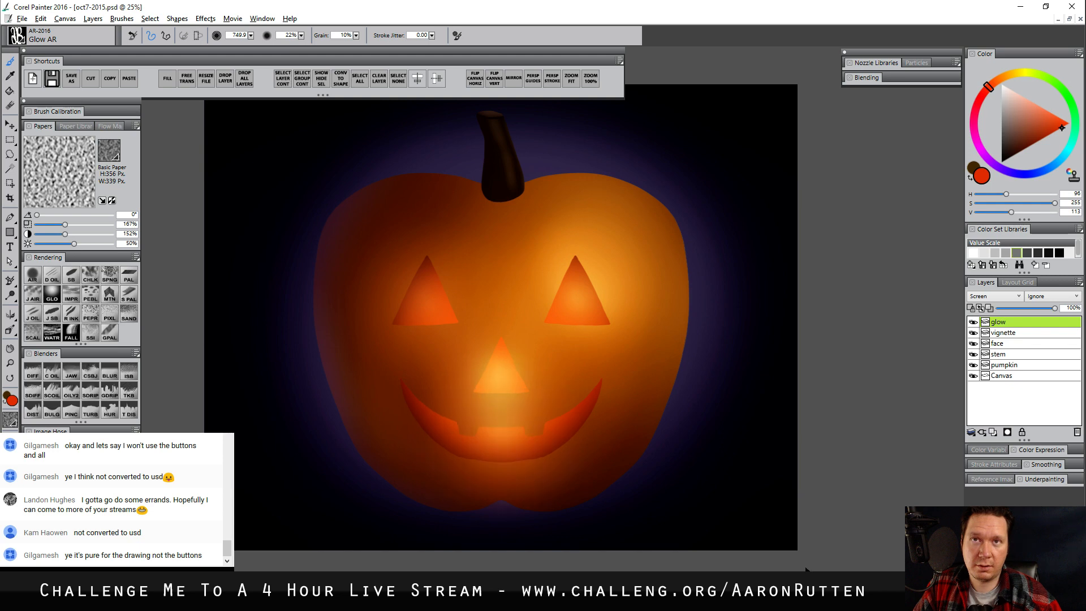
key(ctrl+z)
key(ctrl+z)
key(ctrl+z)
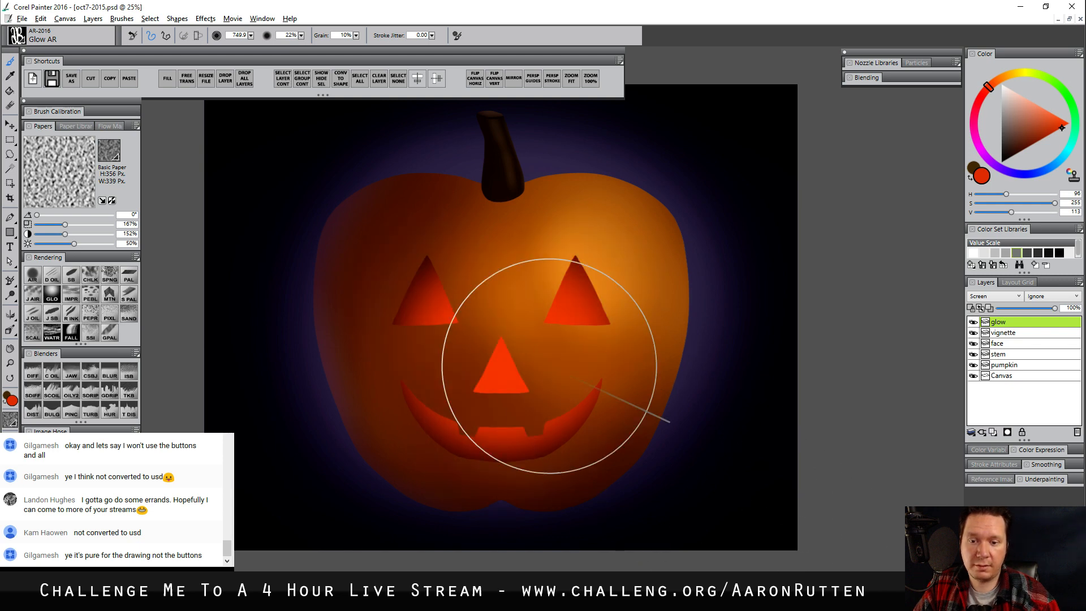
Paint a subtle red-orange glow over the eyes, nose and mouth on the glow layer with Glow AR at size 749.9
mouse_move(441, 315)
mouse_down()
mouse_move(551, 315)
mouse_move(500, 361)
mouse_move(500, 352)
mouse_move(497, 377)
mouse_move(522, 349)
mouse_up()
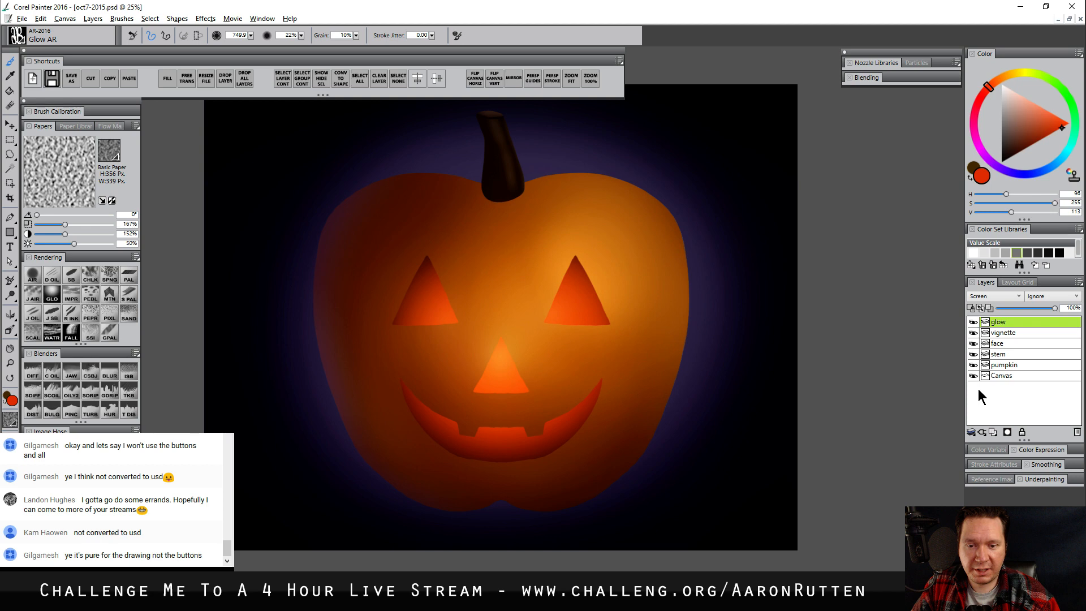
Select the pumpkin layer's outline and add a layer named pumpkin-texture directly above that layer
click(1013, 368)
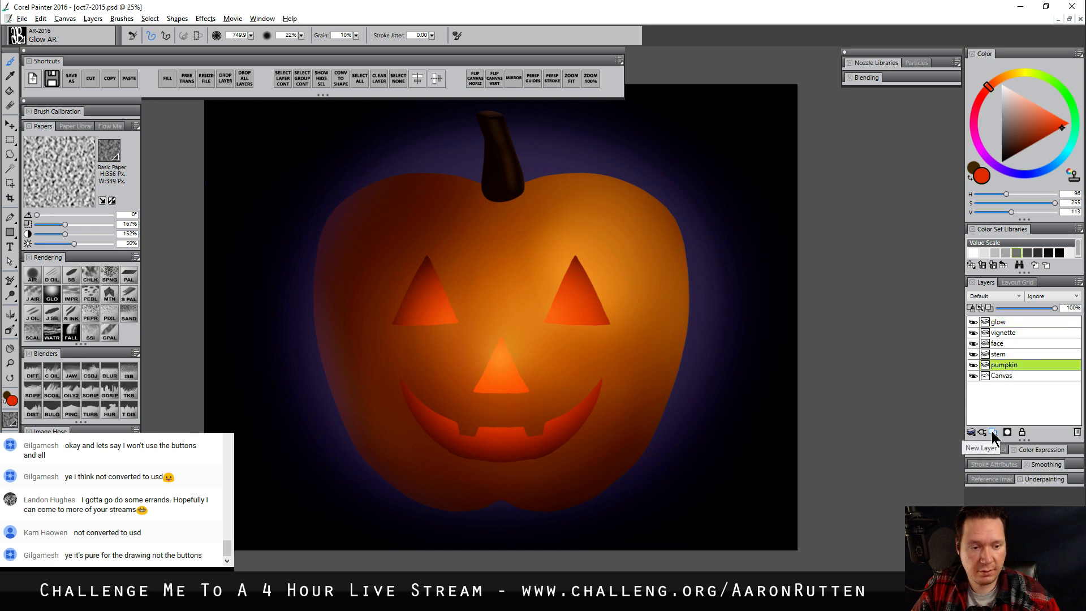
ctrl+click(1004, 364)
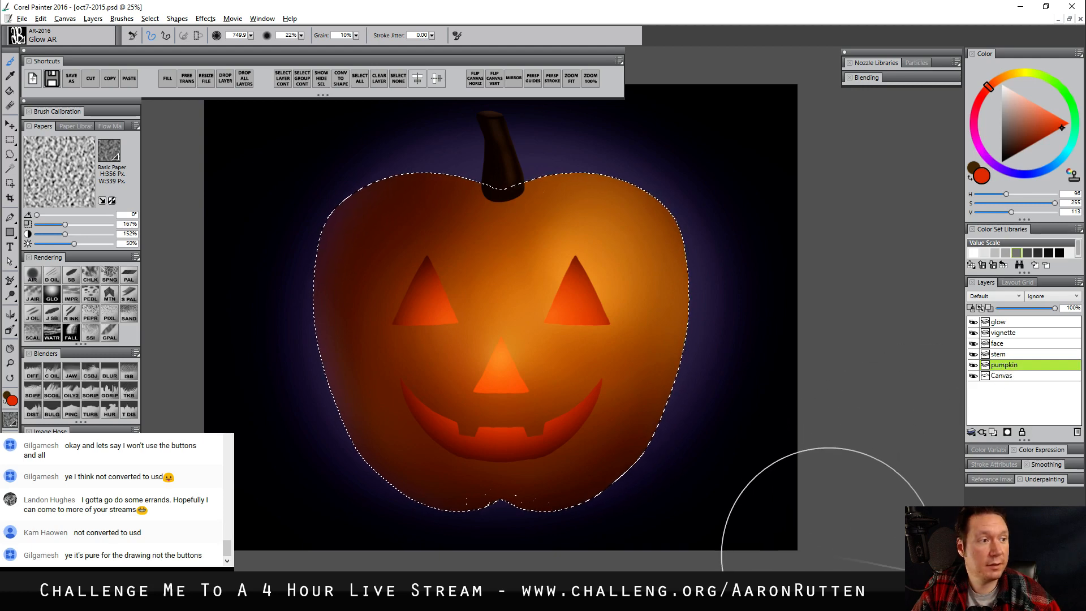
click(995, 433)
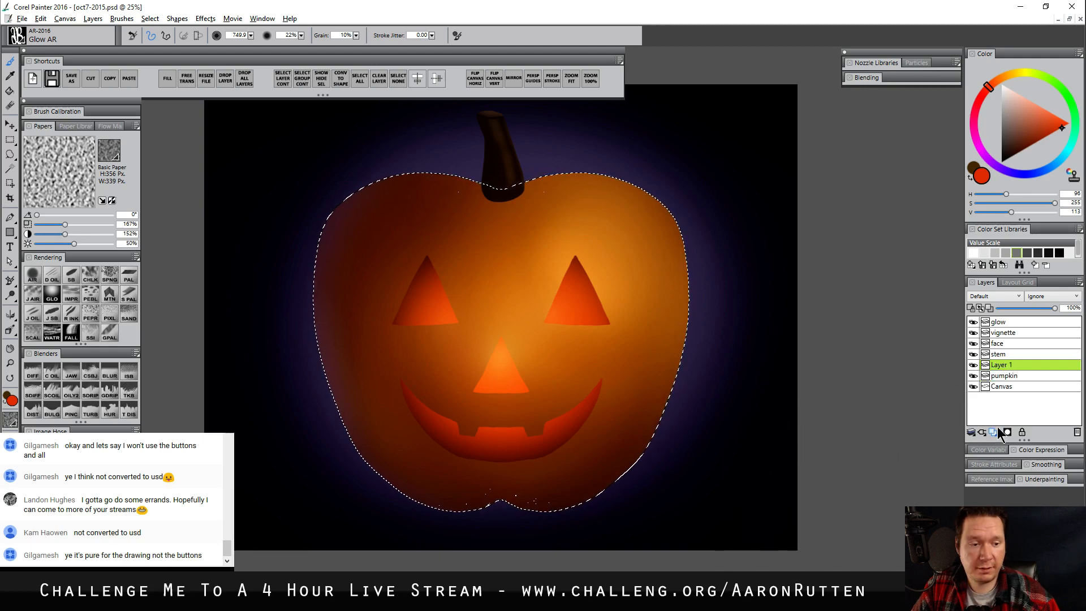
double_click(999, 365)
text(p)
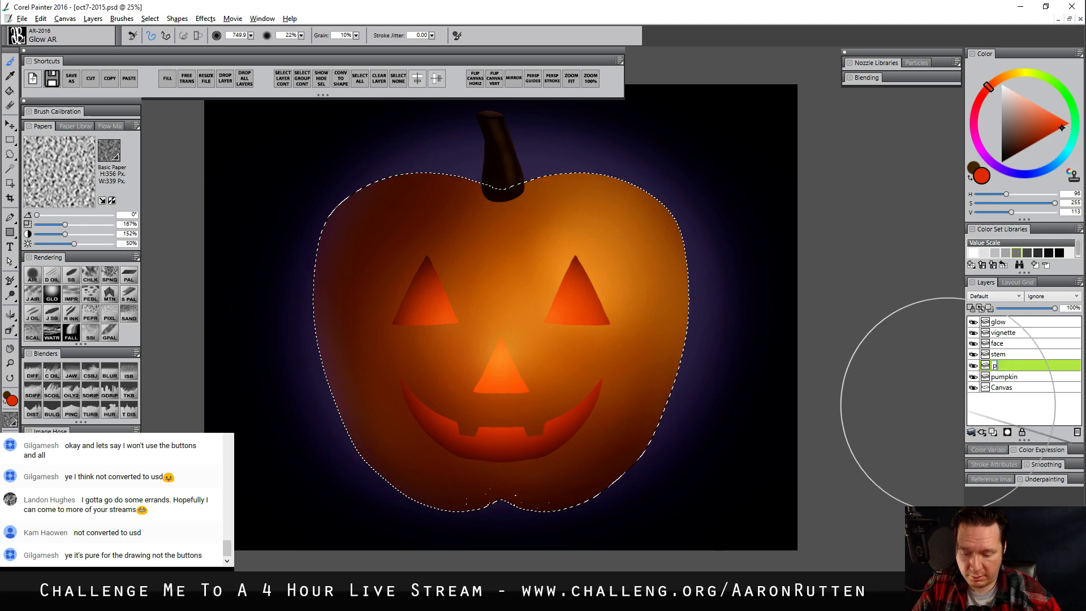
text(un)
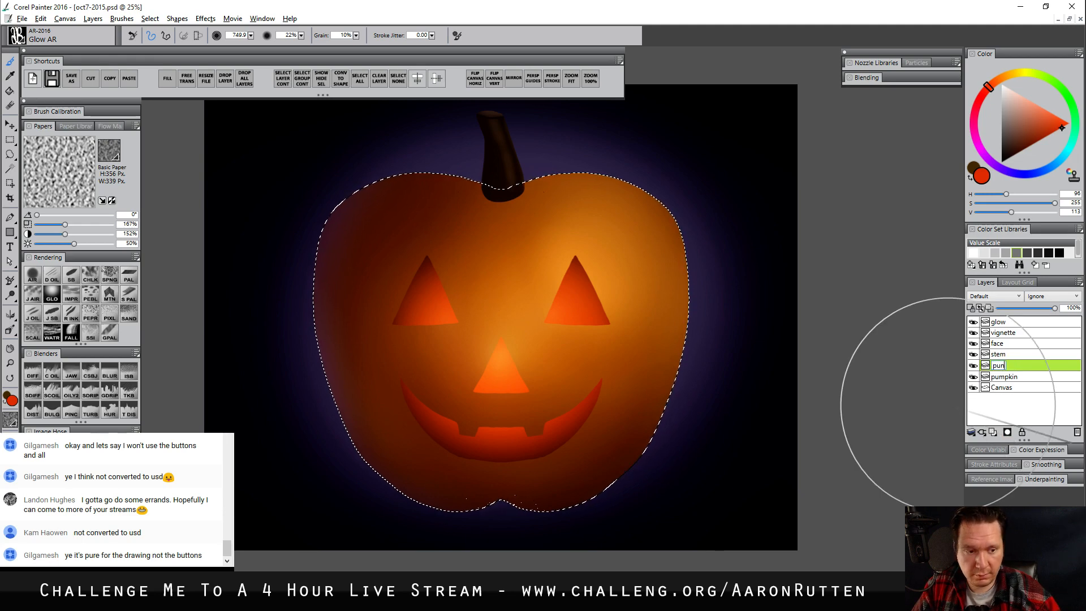
text(pki)
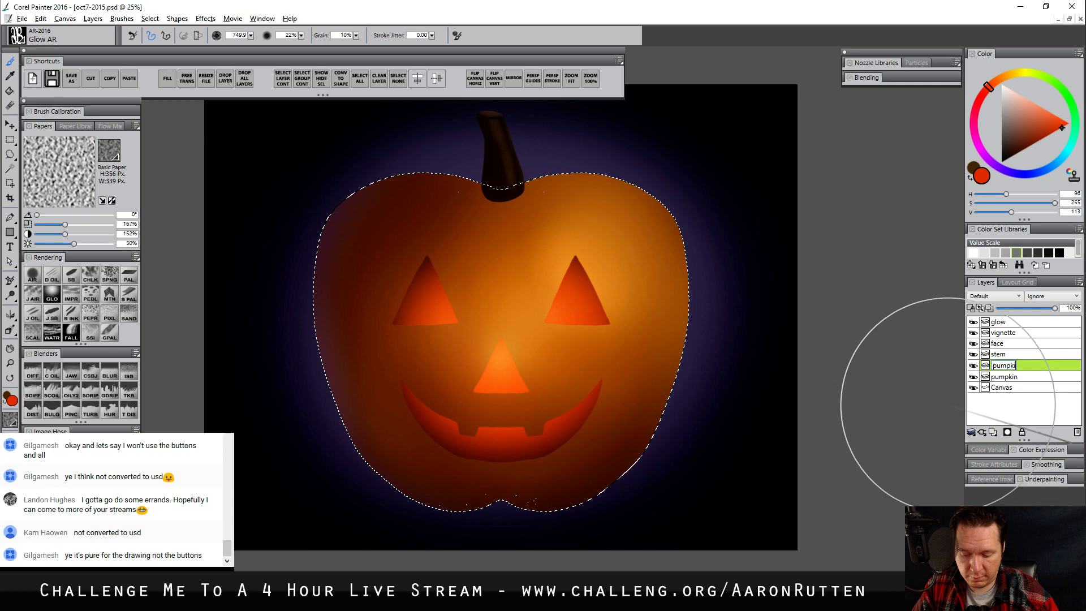
text(n-texure)
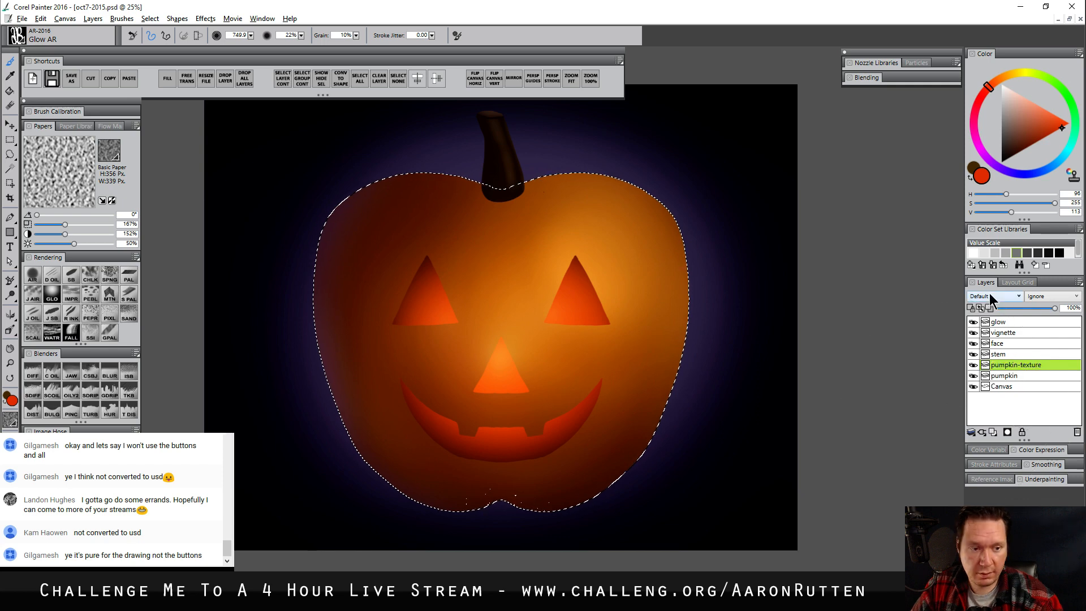
Set the pumpkin-texture layer's blend mode to Multiply and pick a dark orange-brown as the paint colour
click(995, 296)
click(980, 406)
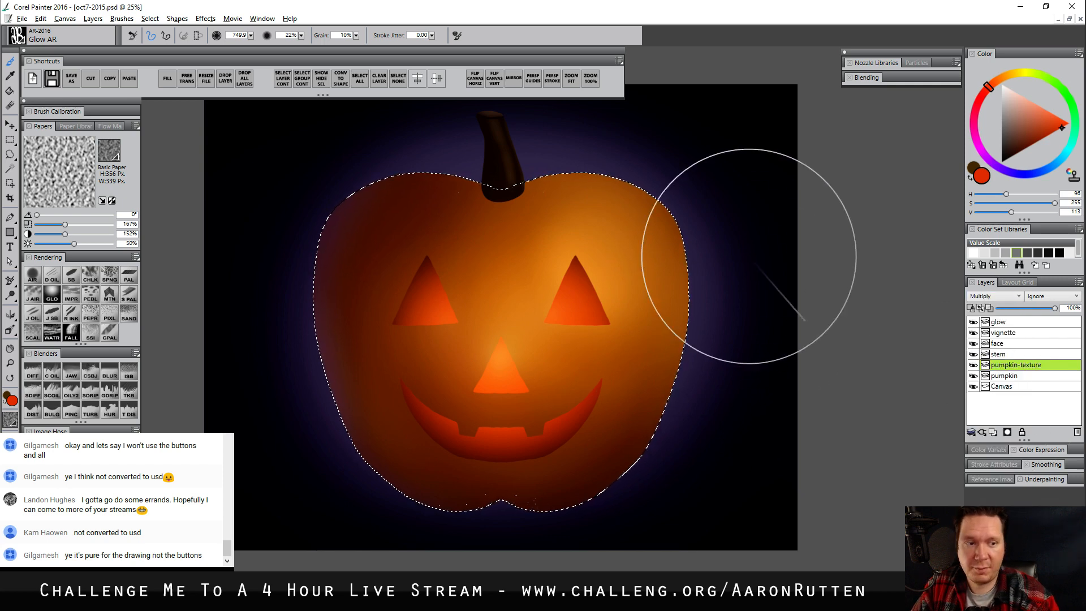
click(1019, 149)
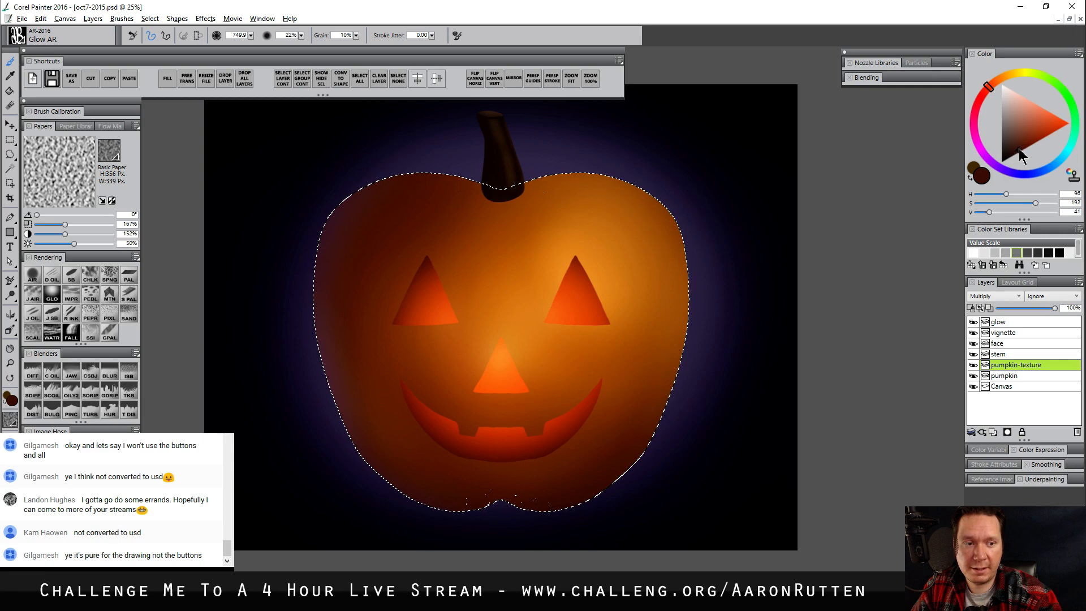
click(996, 86)
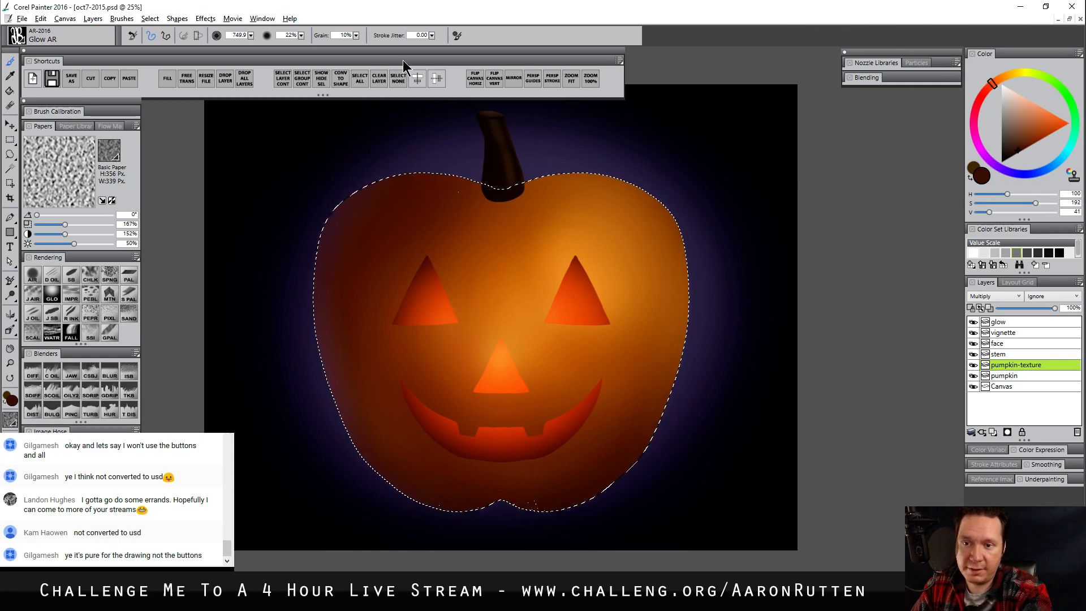
Hide the selection outline and paint mottled dark texture over the pumpkin using Square Chalk AR with the Polypay Wool paper
click(323, 80)
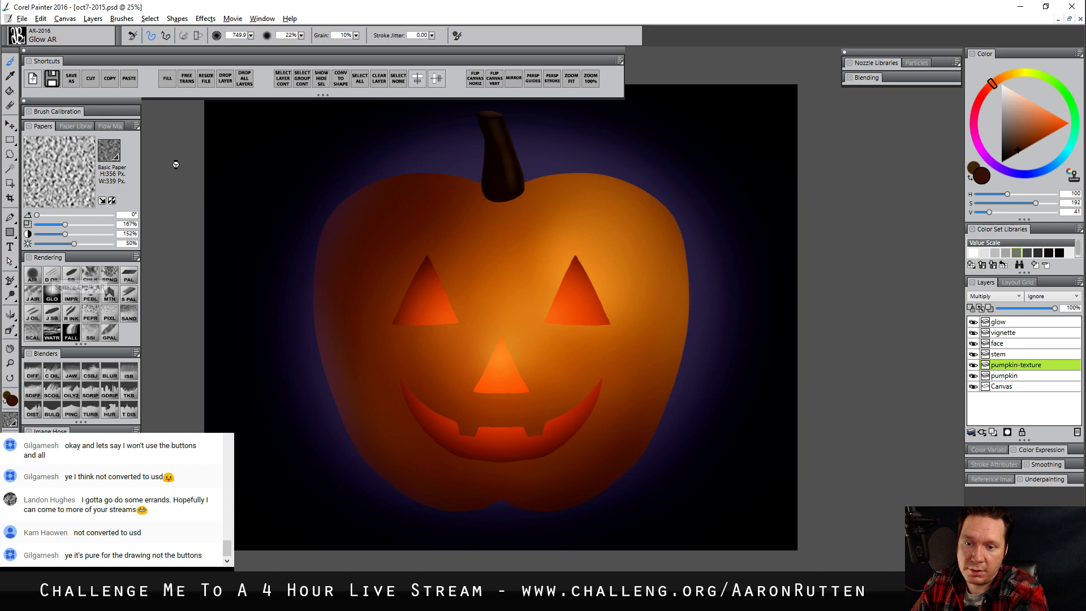
click(109, 150)
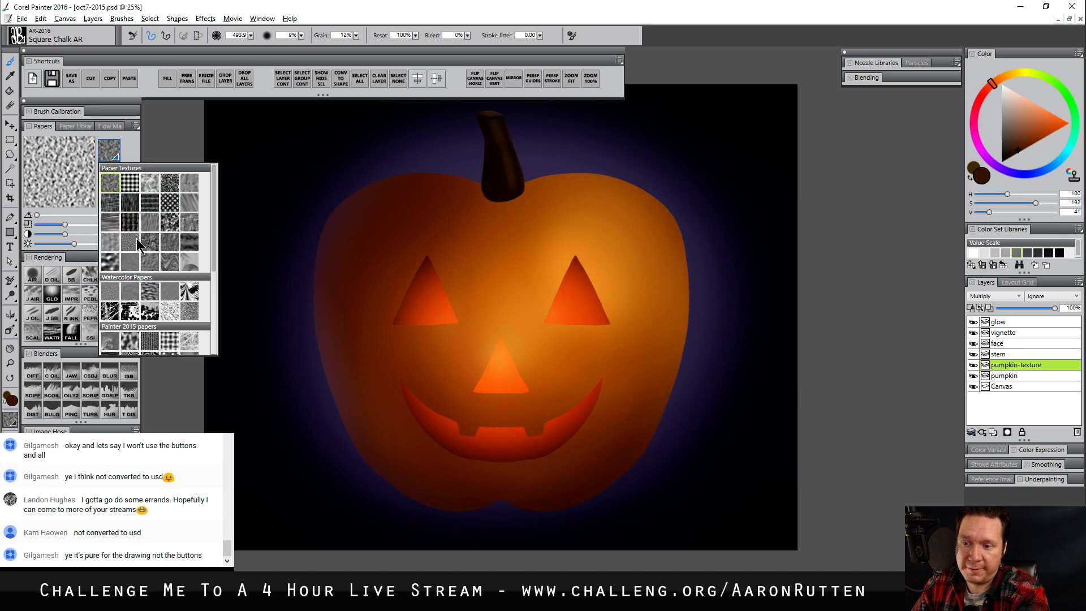
scroll(137, 245, down, 4)
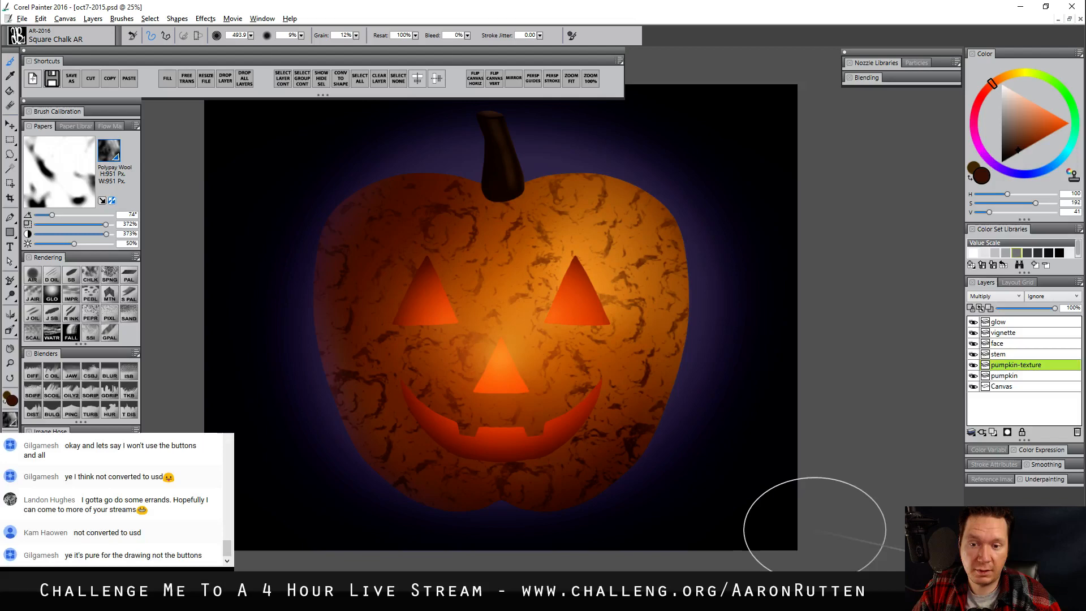
Smear the texture along the pumpkin's curves with Coarse Oily Blender 2 at size 184 and lower the pumpkin-texture layer's opacity to 17%
click(52, 374)
drag(412, 210, 412, 234)
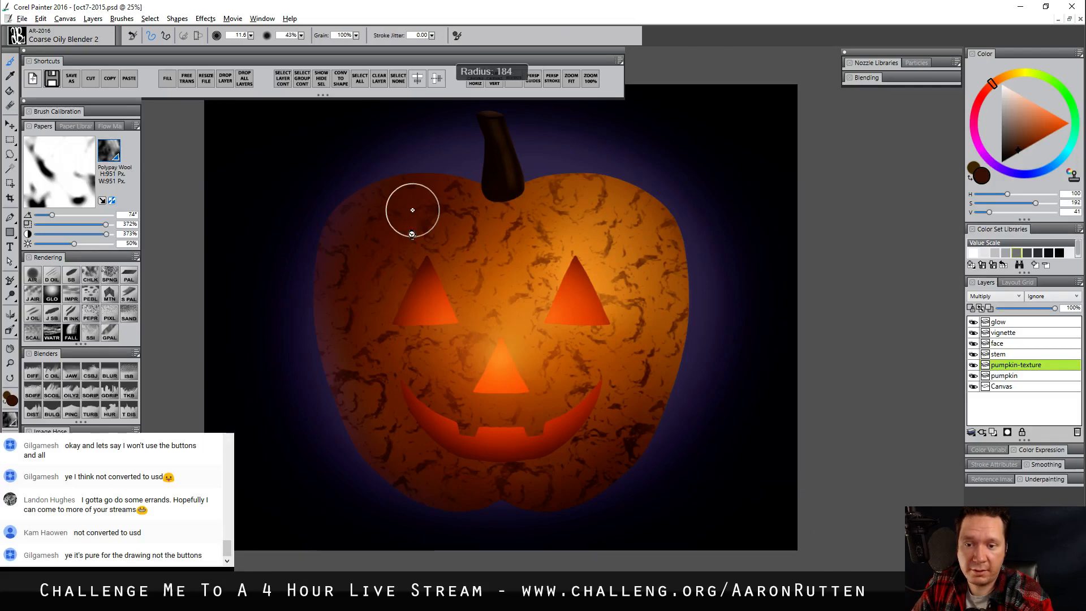
mouse_move(343, 235)
mouse_down()
mouse_move(357, 417)
mouse_move(366, 198)
mouse_move(363, 396)
mouse_move(376, 327)
mouse_move(436, 478)
mouse_move(424, 214)
mouse_move(449, 468)
mouse_move(460, 453)
mouse_move(420, 455)
mouse_move(490, 429)
mouse_move(509, 439)
mouse_move(553, 187)
mouse_move(582, 187)
mouse_move(629, 250)
mouse_move(614, 443)
mouse_up()
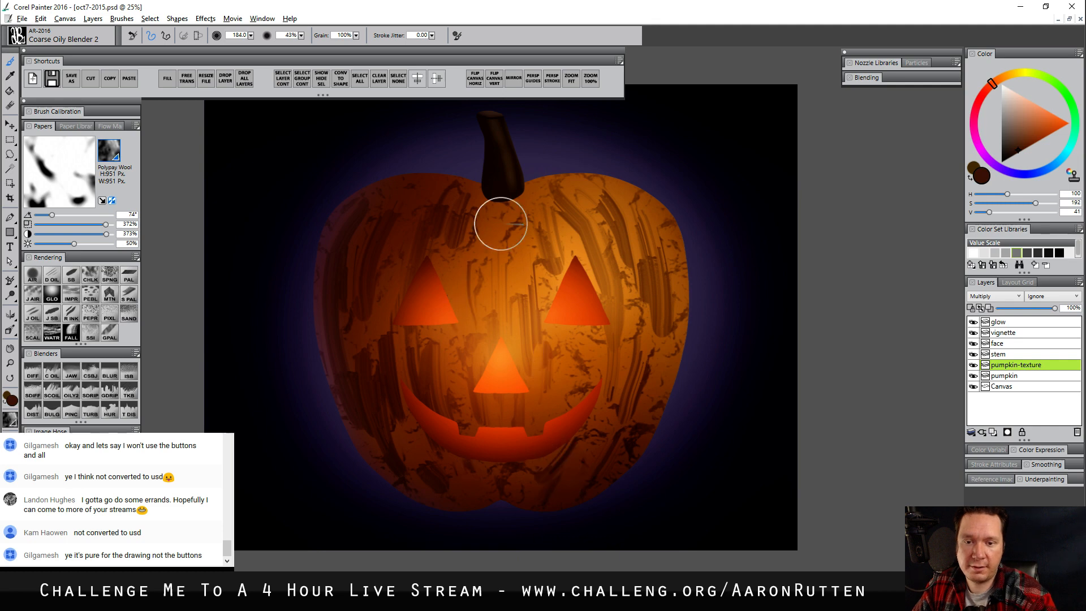
mouse_move(501, 224)
mouse_down()
mouse_move(672, 270)
mouse_move(546, 207)
mouse_up()
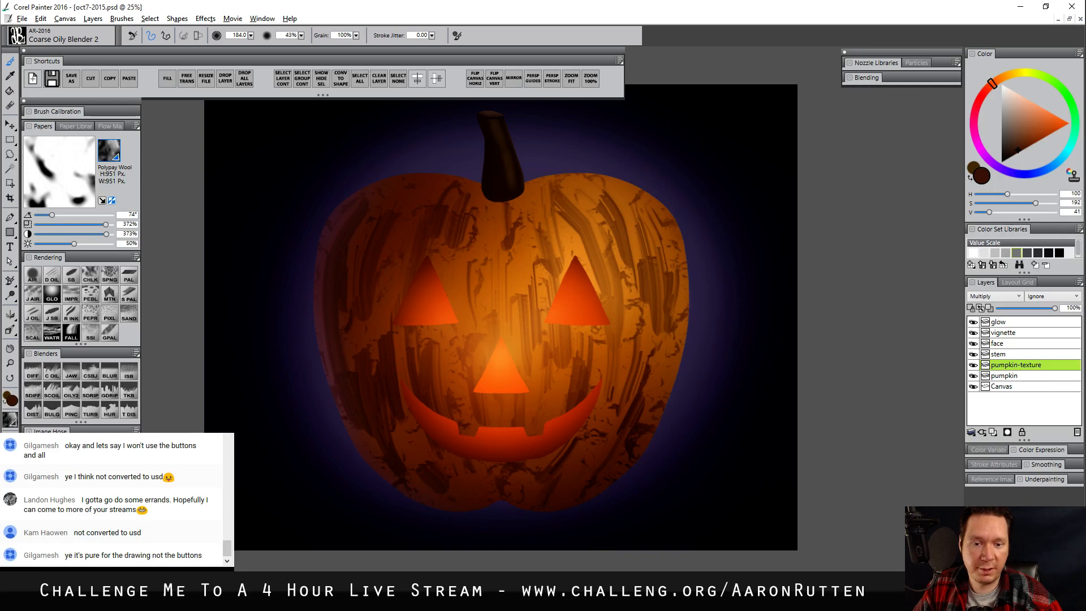
drag(1054, 307, 1010, 312)
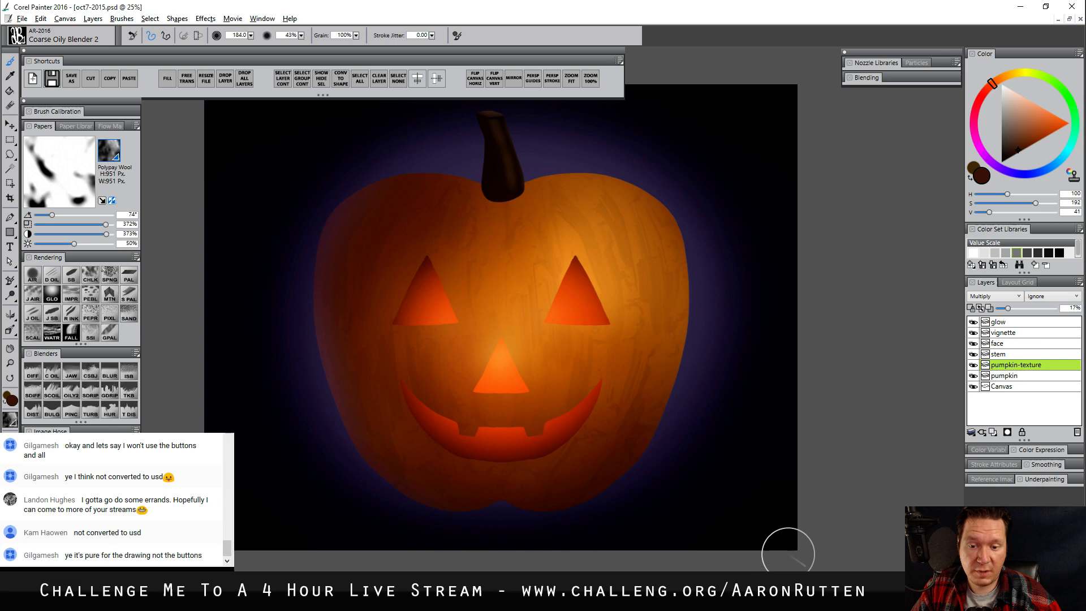
Select the face layer's content and add a layer named face-inner directly above that layer
click(1006, 345)
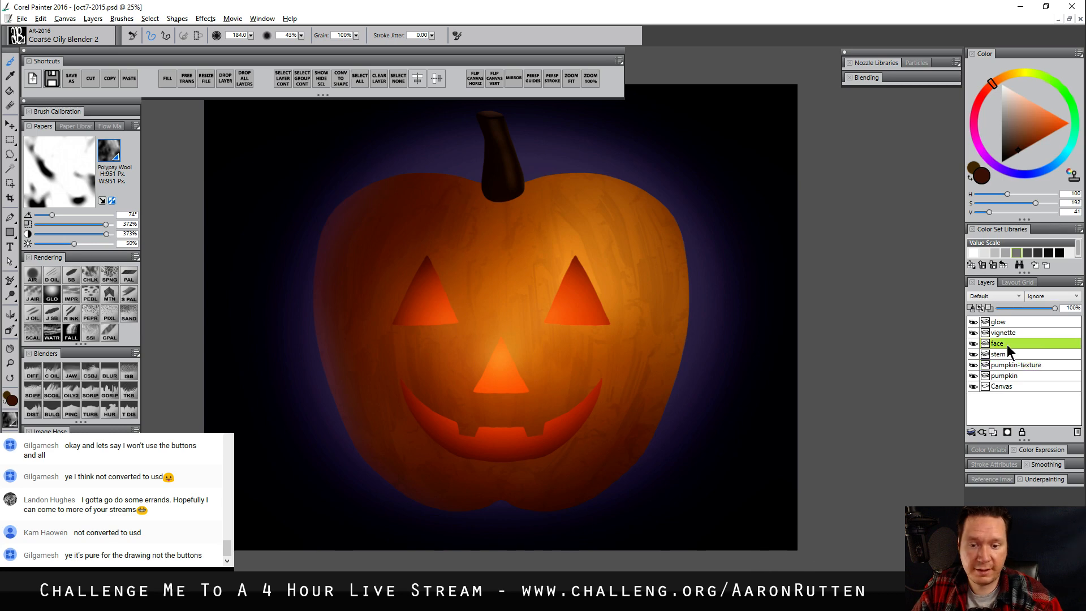
right_click(1002, 346)
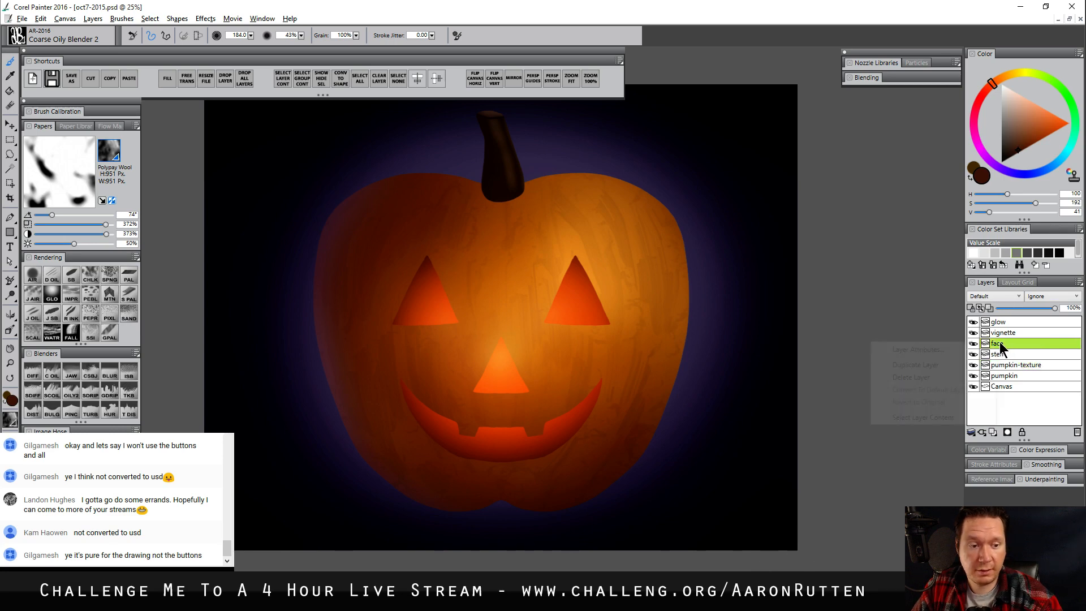
click(923, 418)
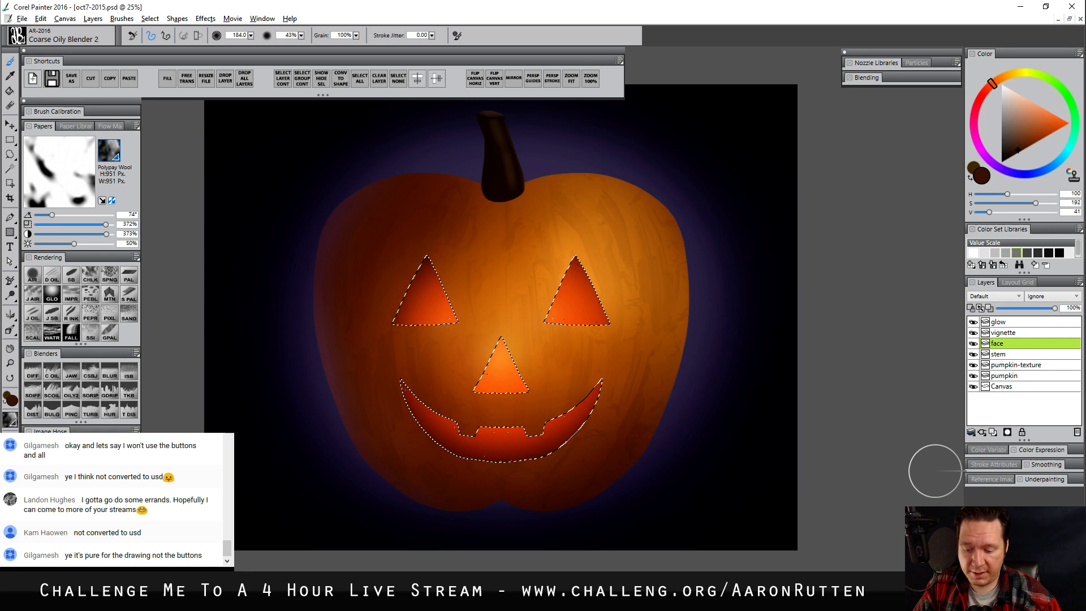
click(993, 431)
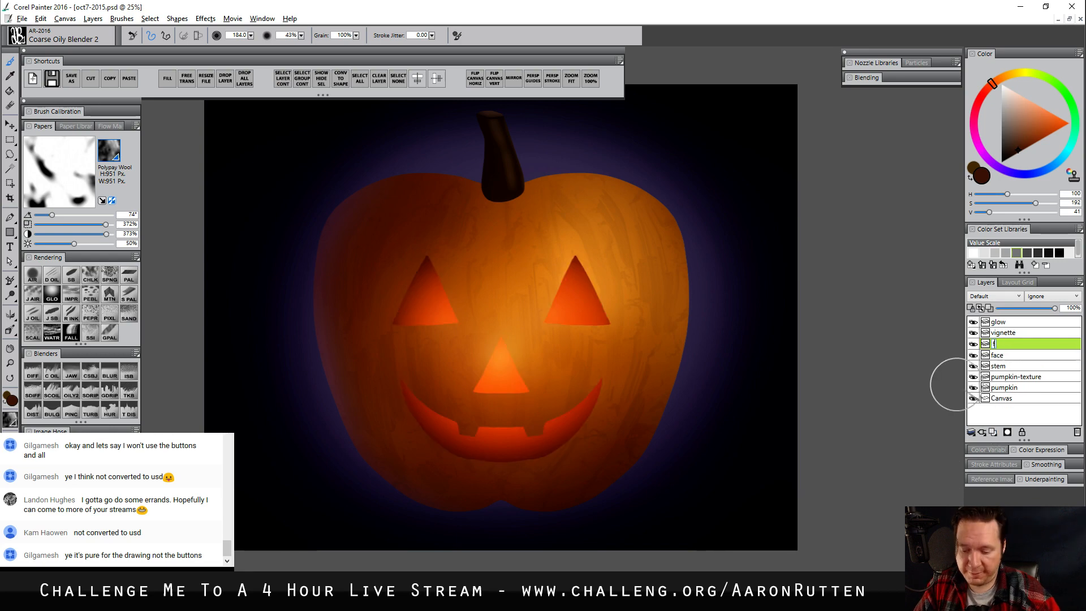
text(face-inner)
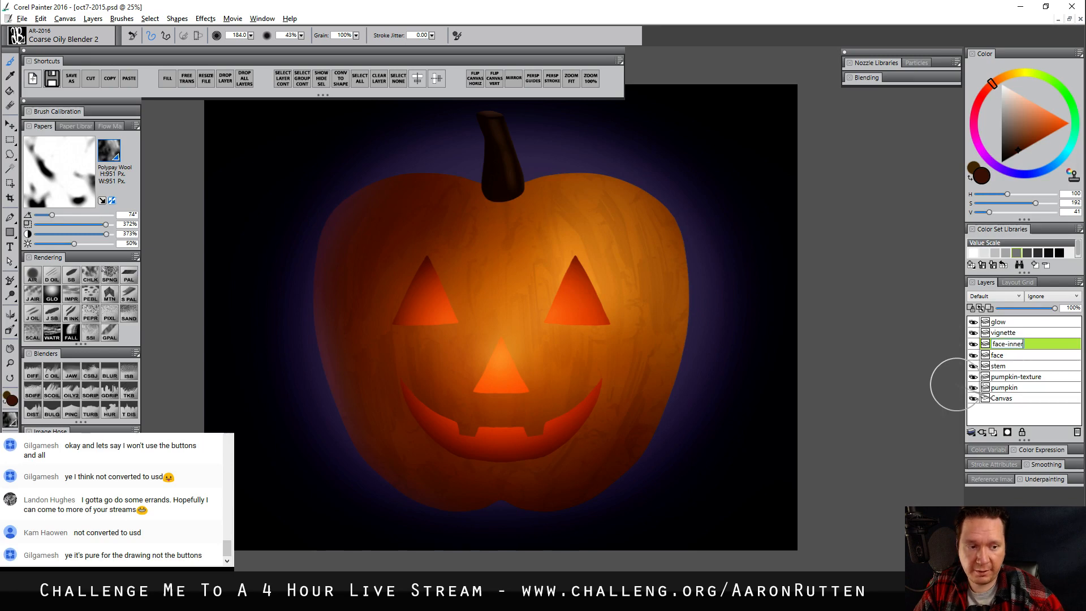
Pick a fully saturated yellow-orange and try a small Digital Airbrush CC stroke along the nose's lower edge
click(33, 275)
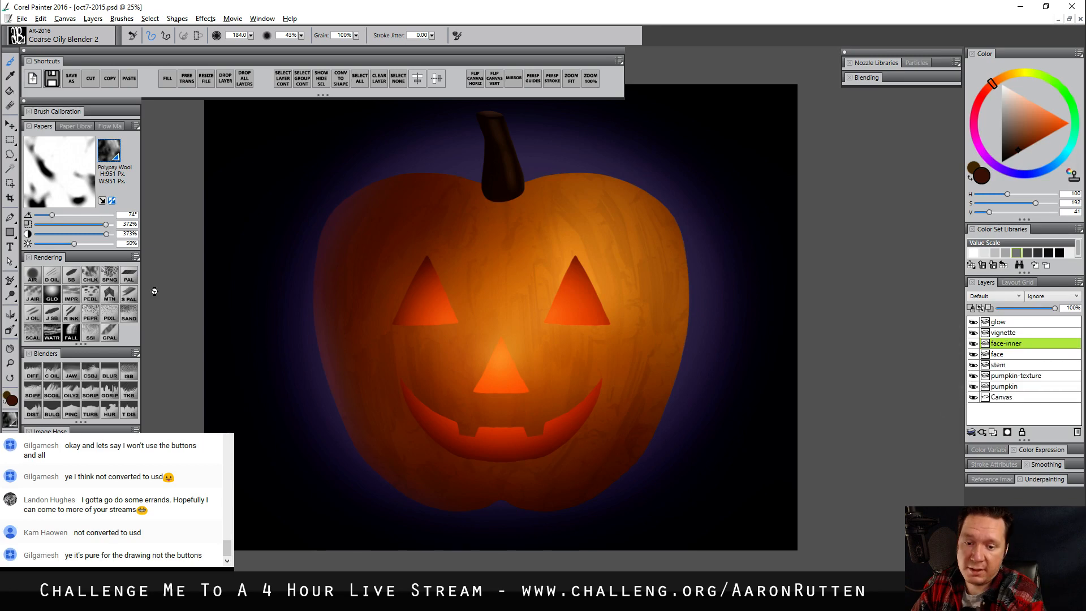
click(1007, 75)
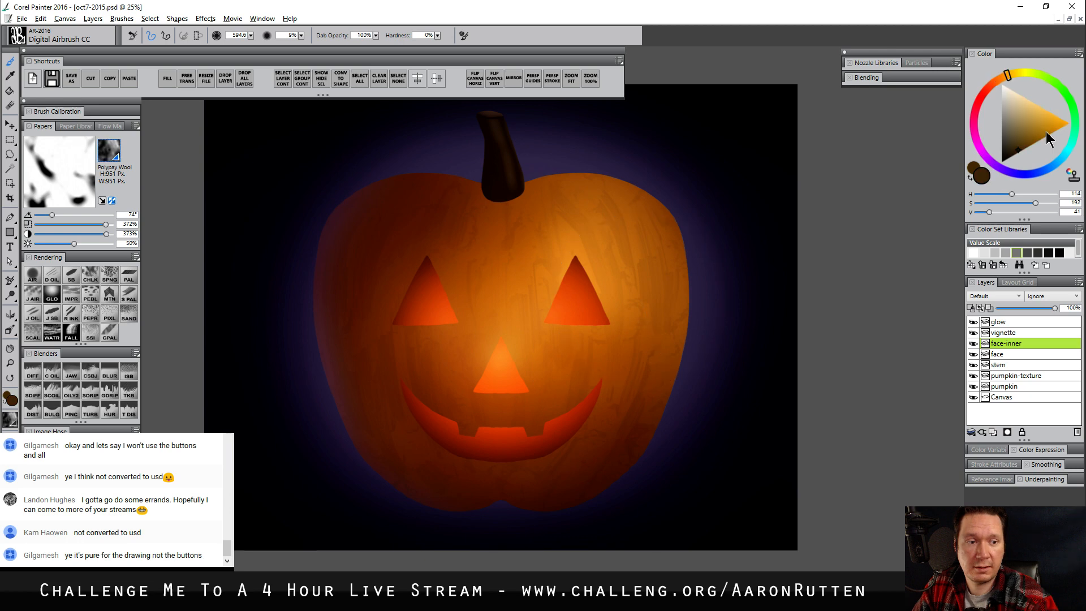
drag(1047, 132, 1069, 124)
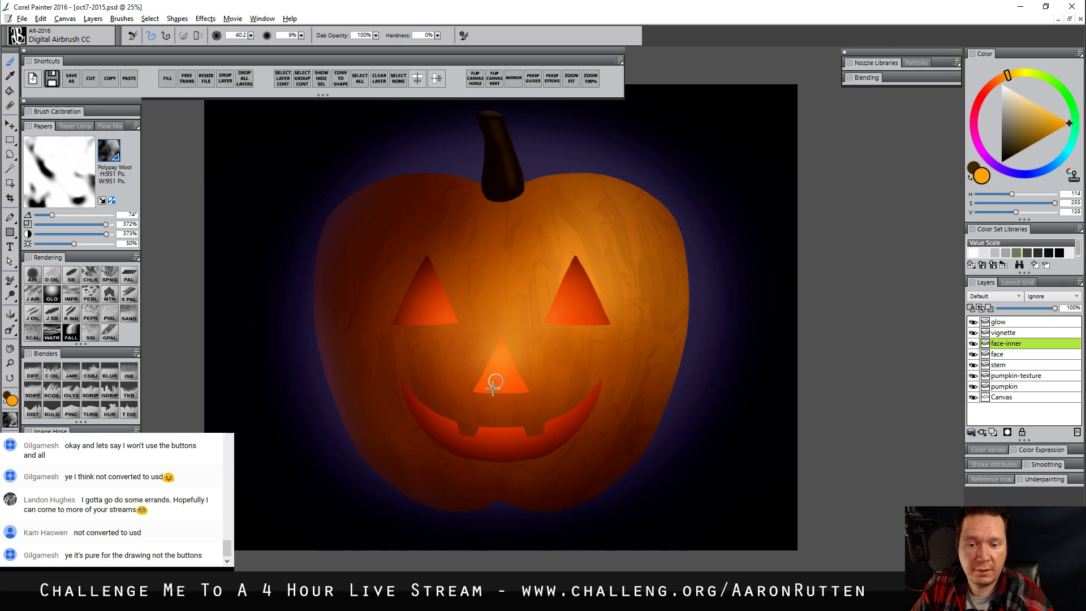
drag(492, 388, 523, 394)
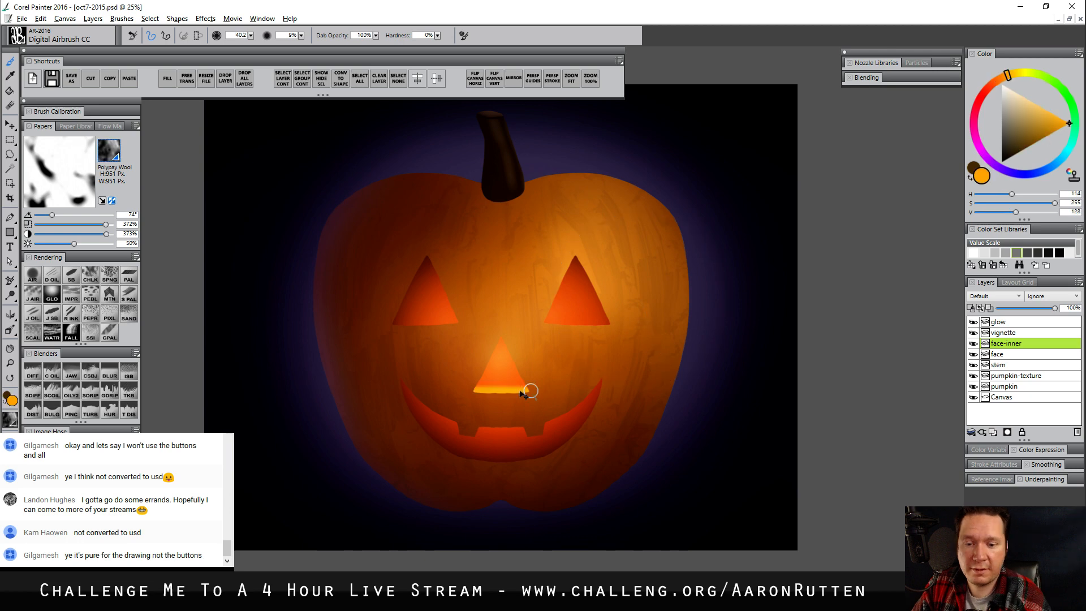
Paint yellow-orange inner rims along the nose's base, both eyes' outer edges and the mouth's lower edge with Smooth Scratchboard at size 40
click(72, 276)
mouse_move(524, 388)
mouse_down()
mouse_move(487, 391)
mouse_move(523, 391)
mouse_up()
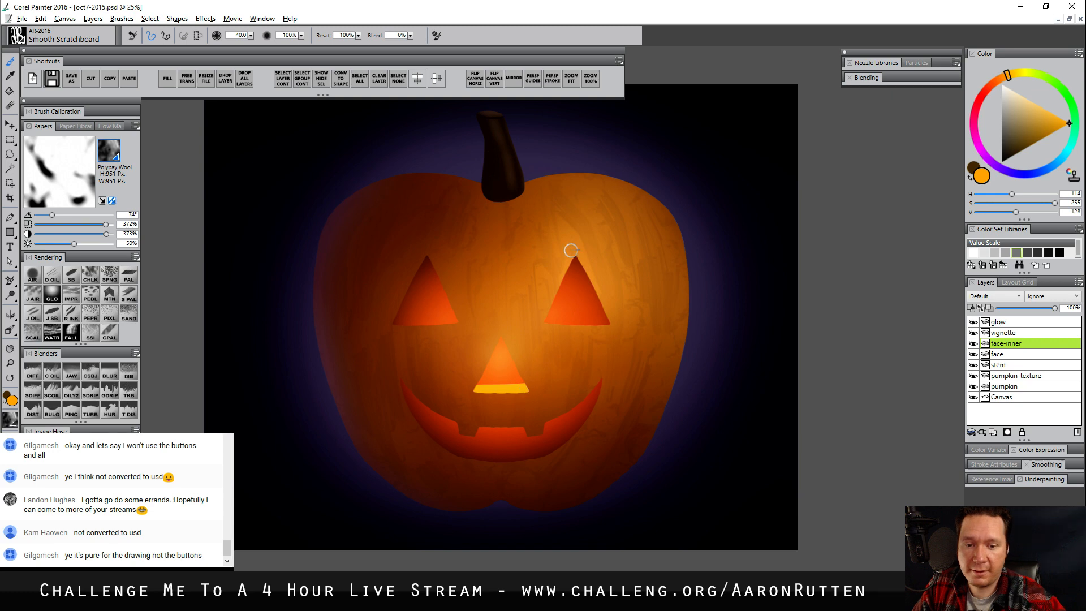
drag(572, 256, 608, 324)
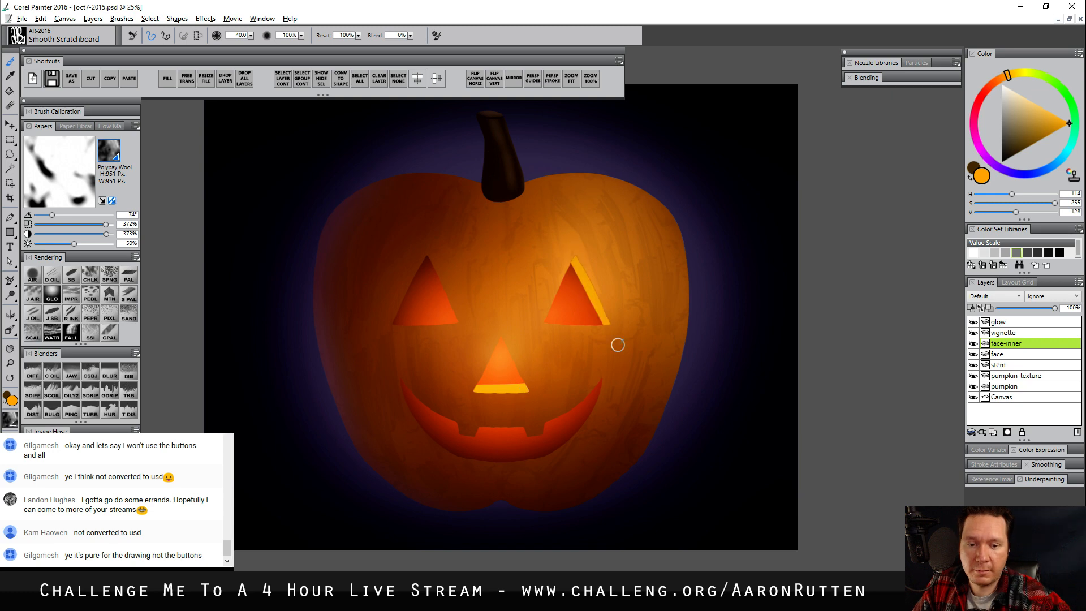
drag(394, 323, 426, 256)
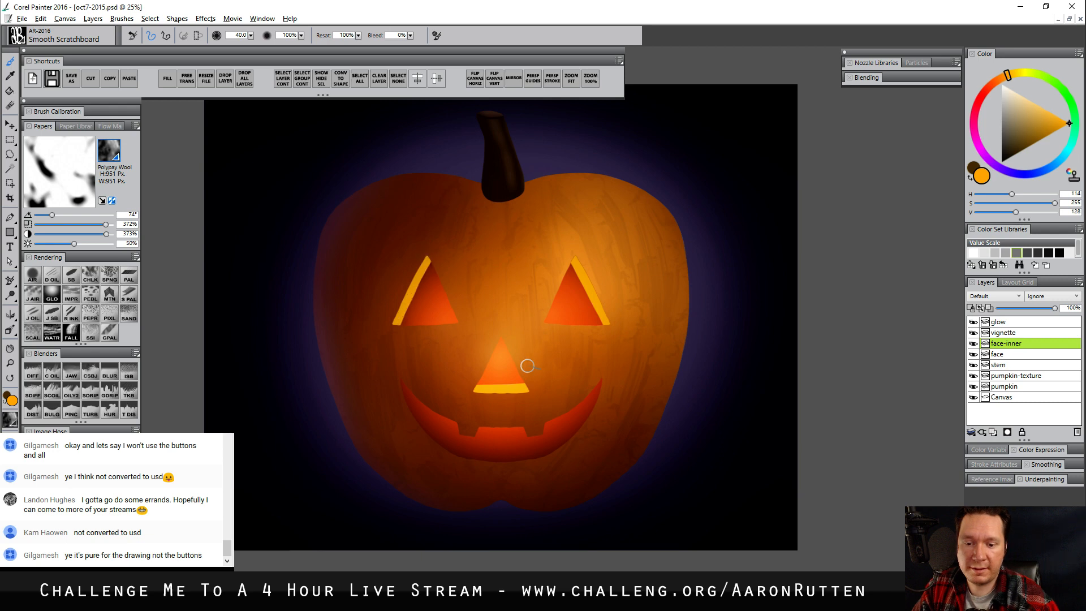
mouse_move(401, 379)
mouse_down()
mouse_move(449, 453)
mouse_move(574, 438)
mouse_move(603, 378)
mouse_move(586, 419)
mouse_move(554, 448)
mouse_up()
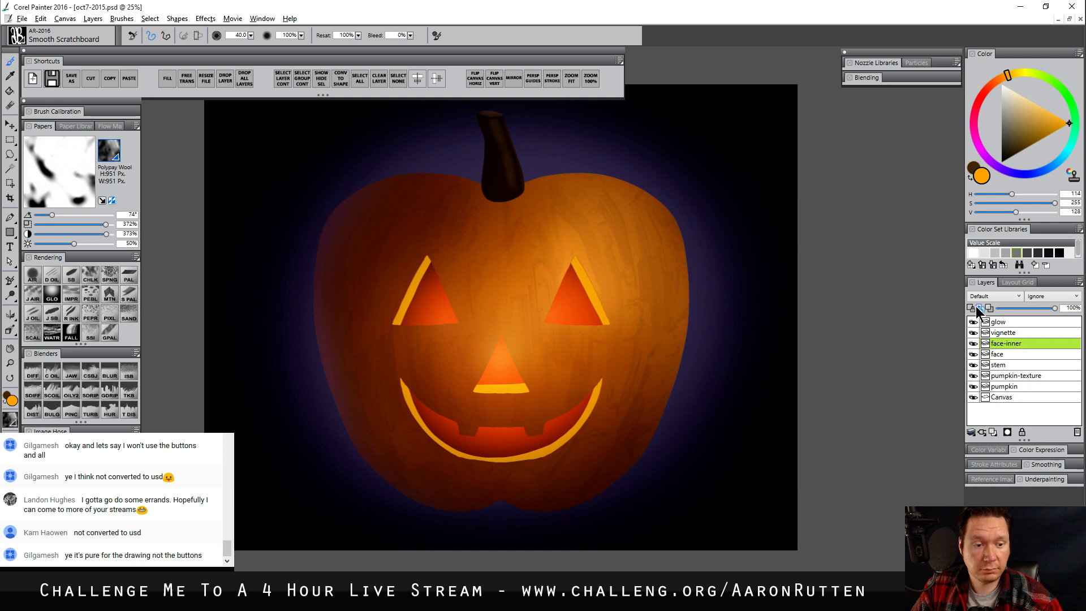
Preserve the face-inner layer's transparency and shade the tops of the rims dark orange with Digital Airbrush CC at size 232.3
click(1046, 138)
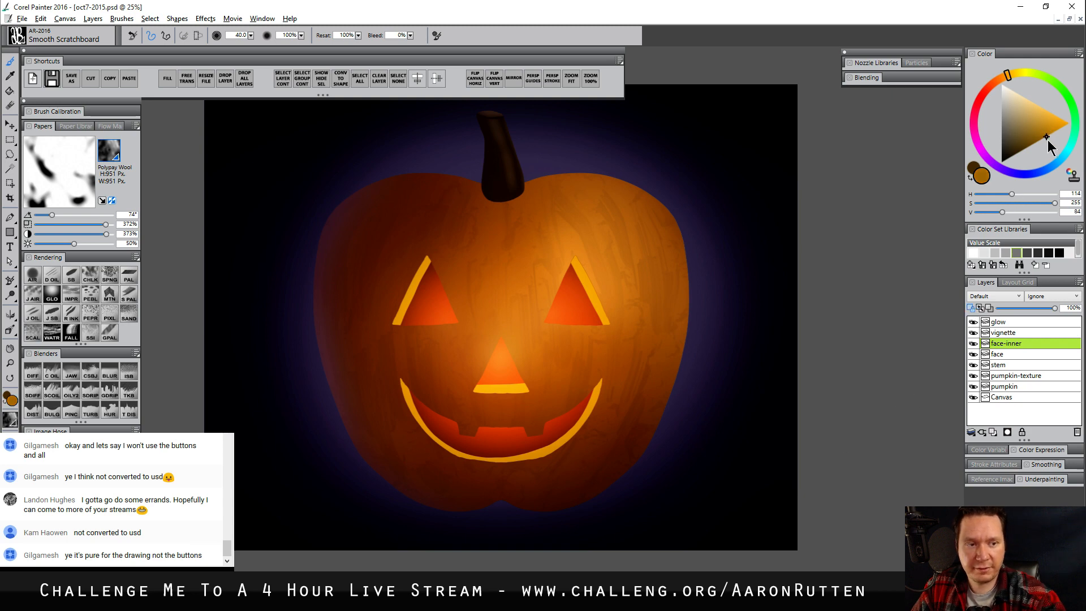
click(994, 82)
key(a)
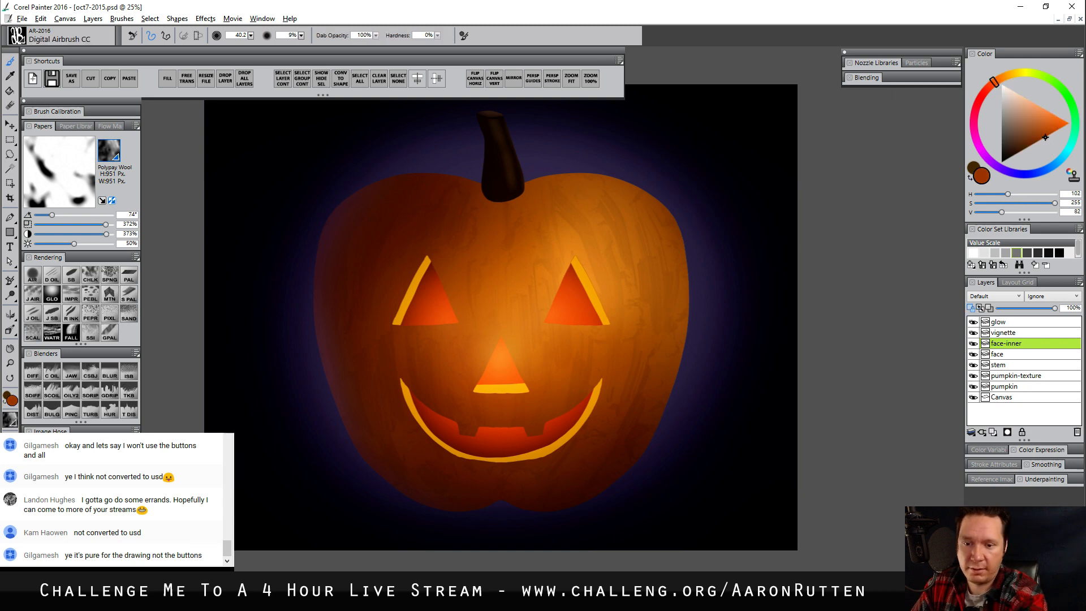
key(bracketright)
drag(425, 244, 404, 292)
drag(579, 241, 573, 305)
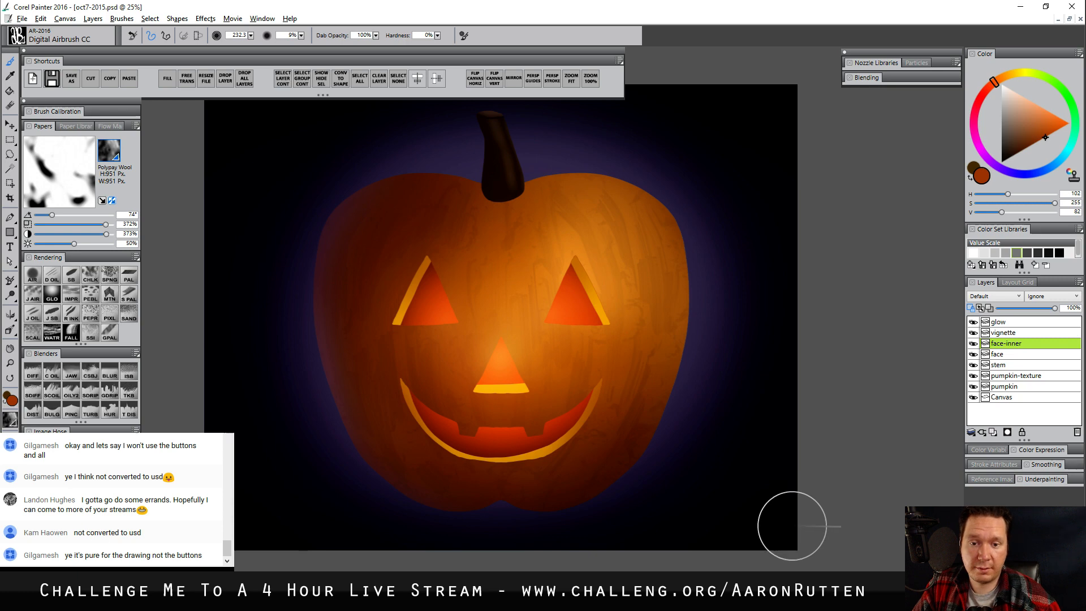
Make the pumpkin layer active, pick a bright saturated orange and enlarge the airbrush to size 500.5
click(1006, 387)
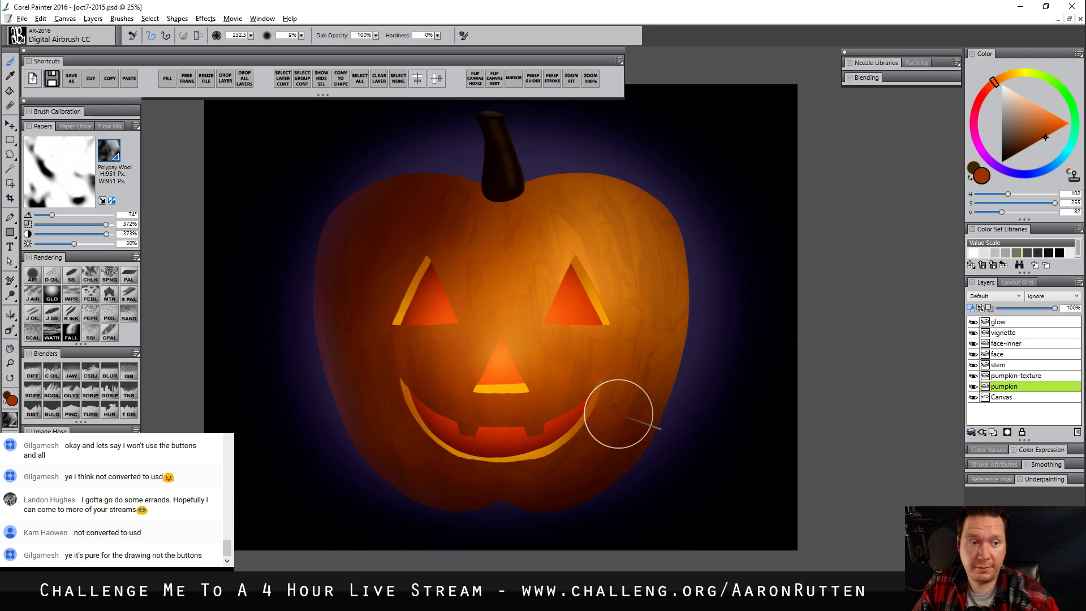
click(1069, 123)
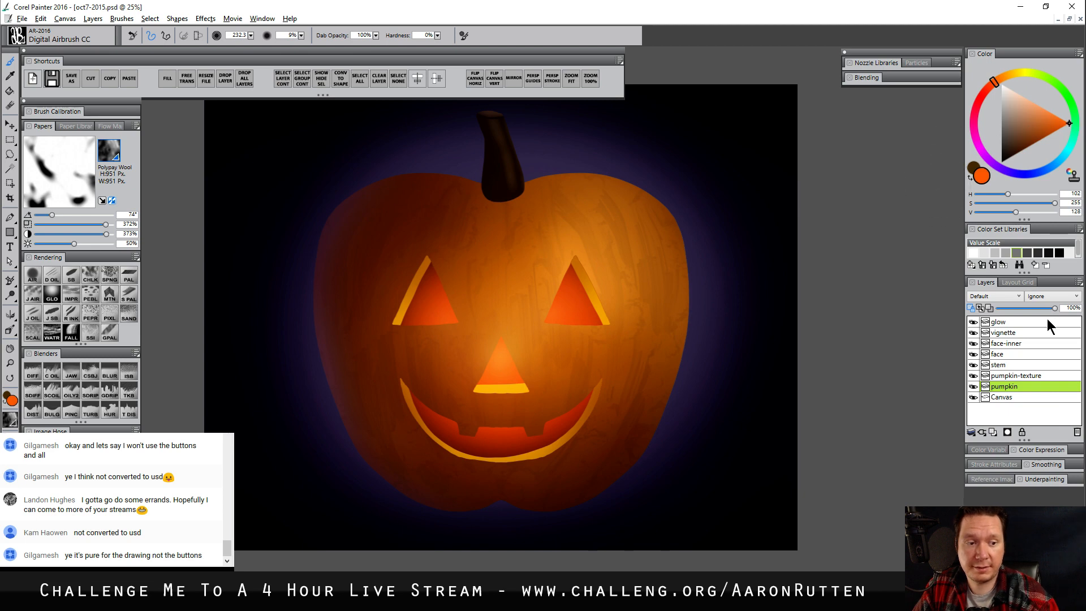
key(bracketright)
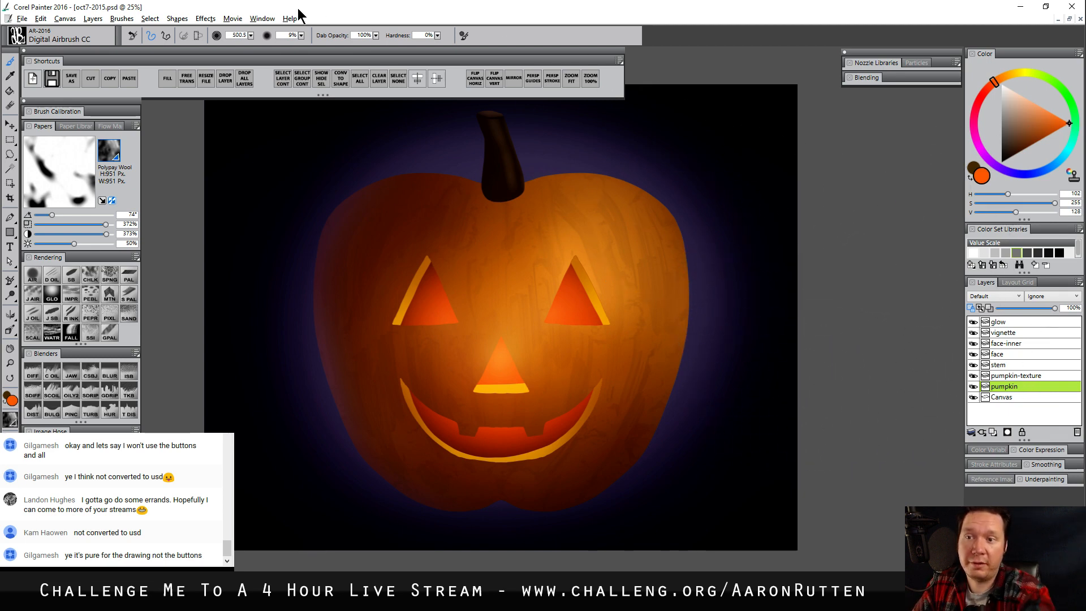
click(211, 19)
mouse_move(210, 60)
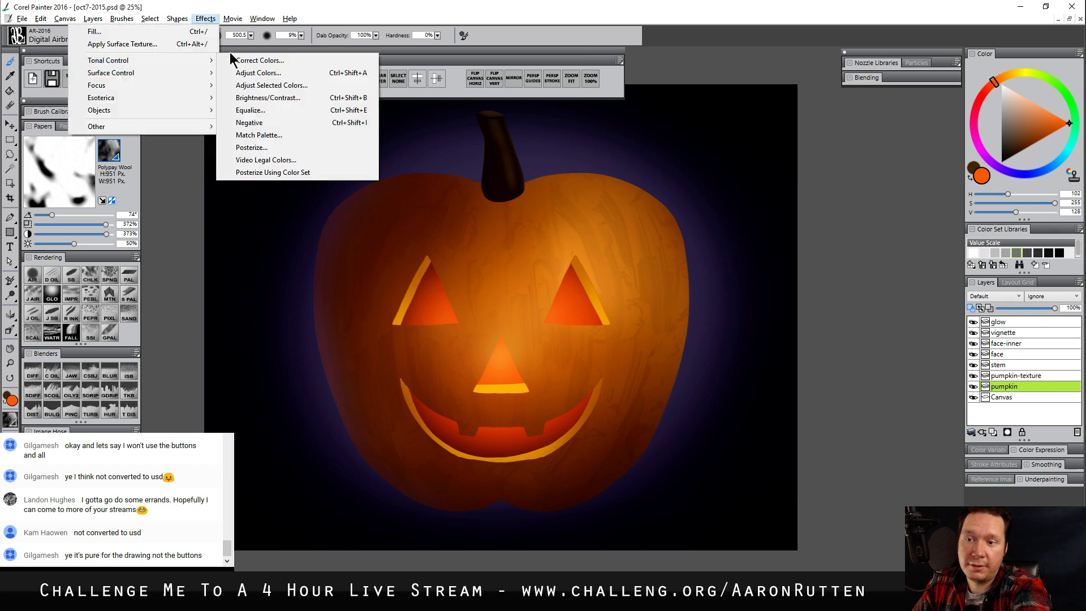
click(272, 74)
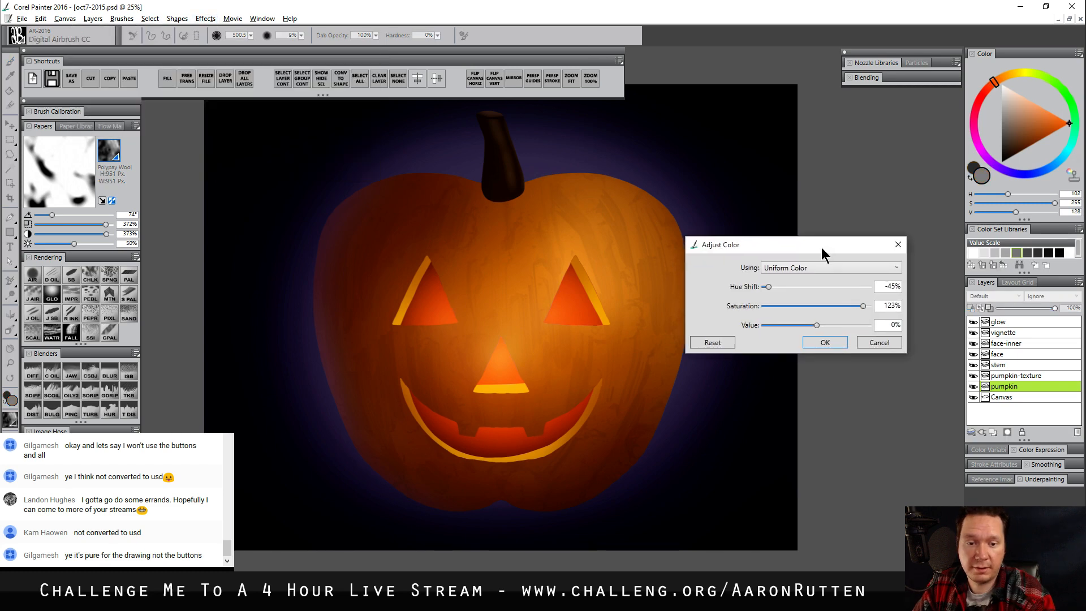
click(866, 308)
drag(785, 291, 769, 293)
click(881, 347)
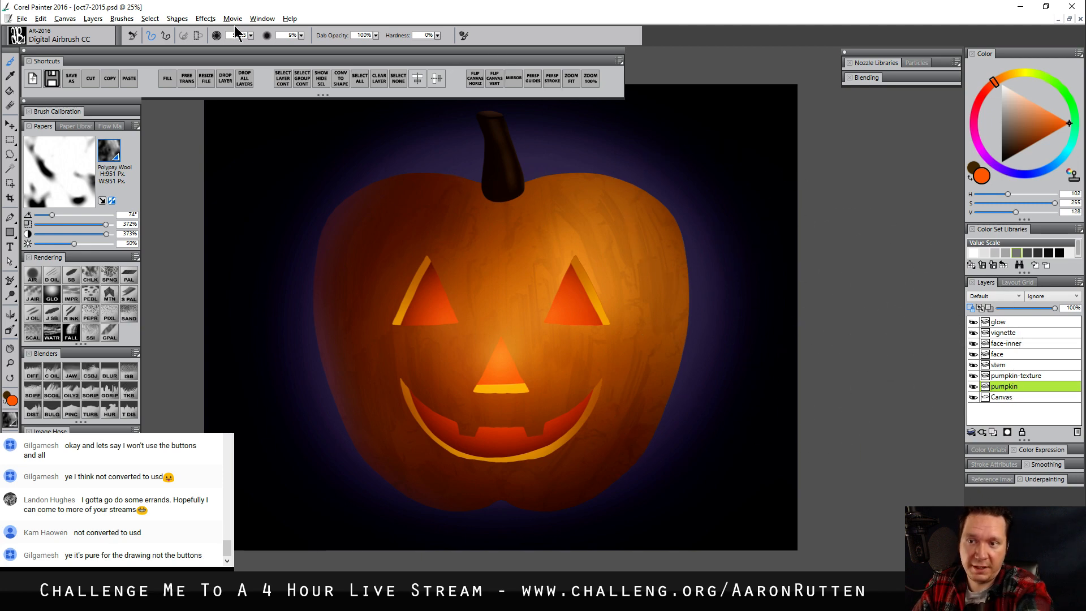
Adjust the pumpkin layer's colours uniformly with hue shift 0% and saturation 139%
click(206, 18)
mouse_move(197, 59)
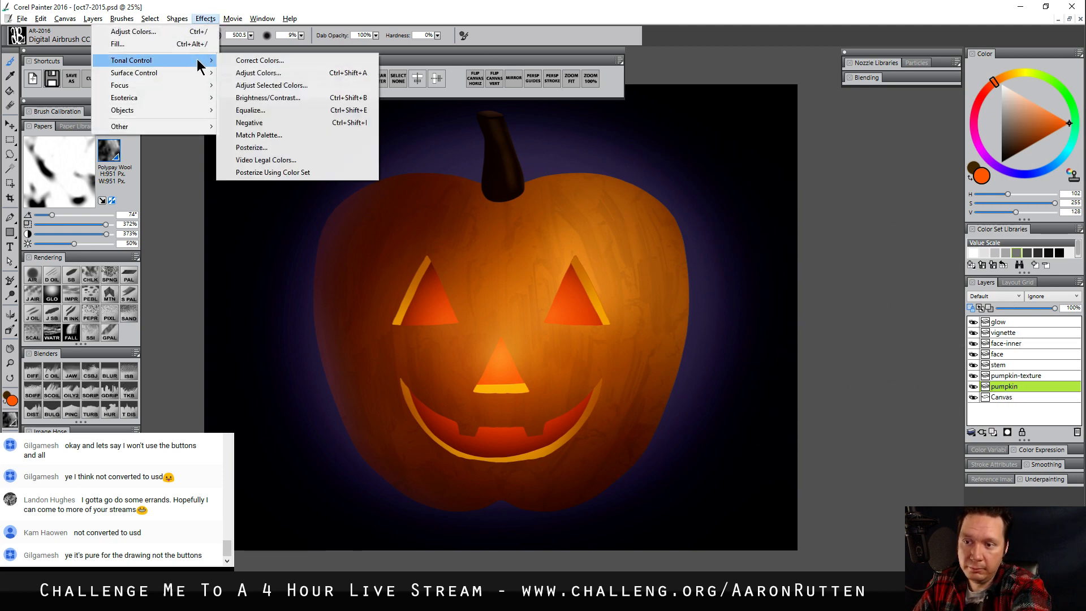
click(253, 73)
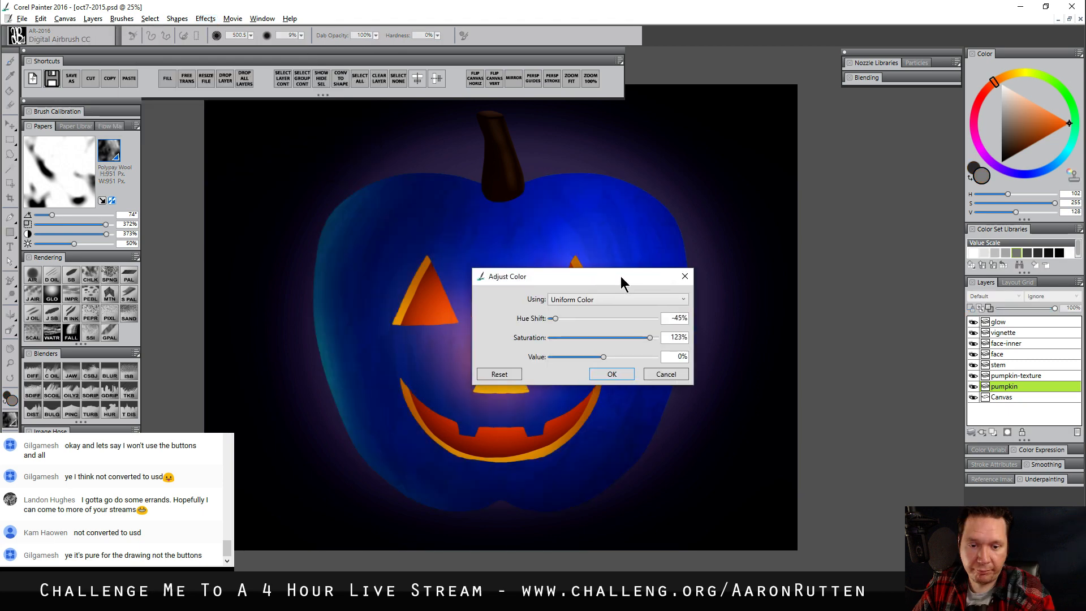
drag(620, 276, 857, 254)
double_click(917, 297)
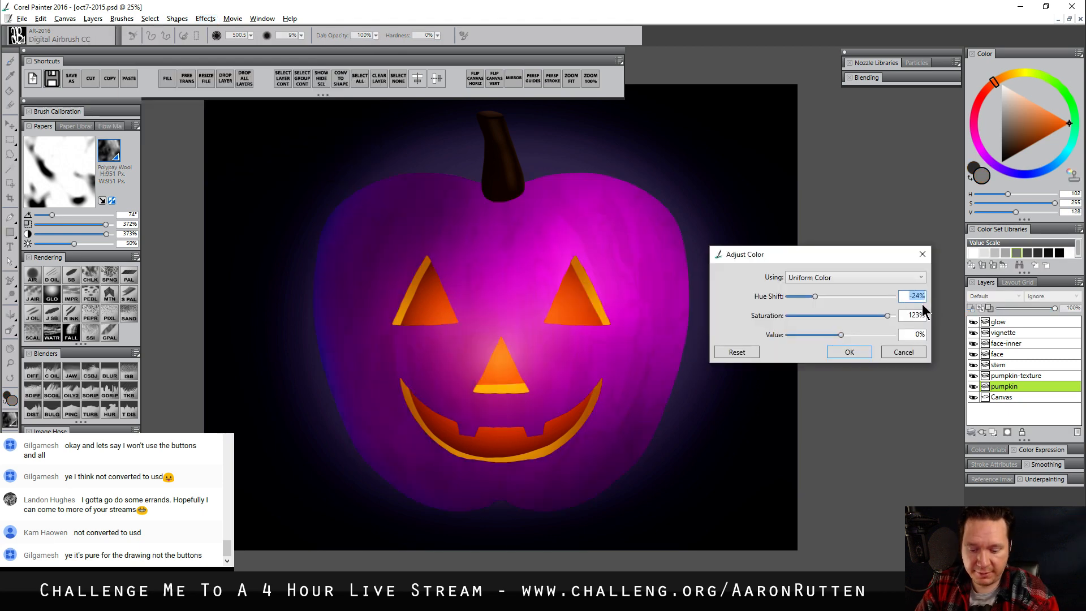
text(0)
key(Tab)
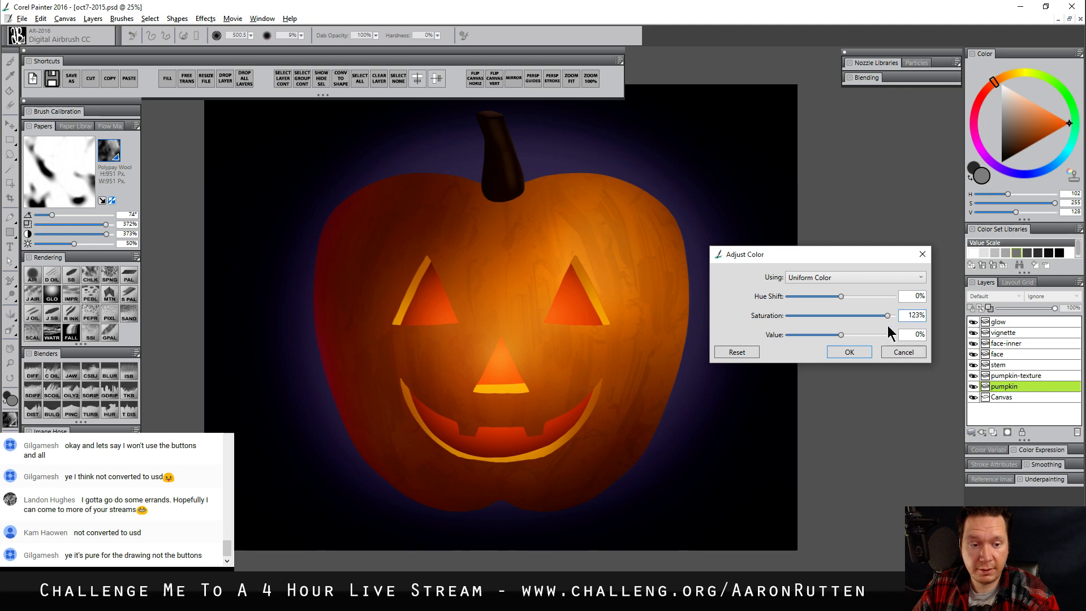
click(850, 353)
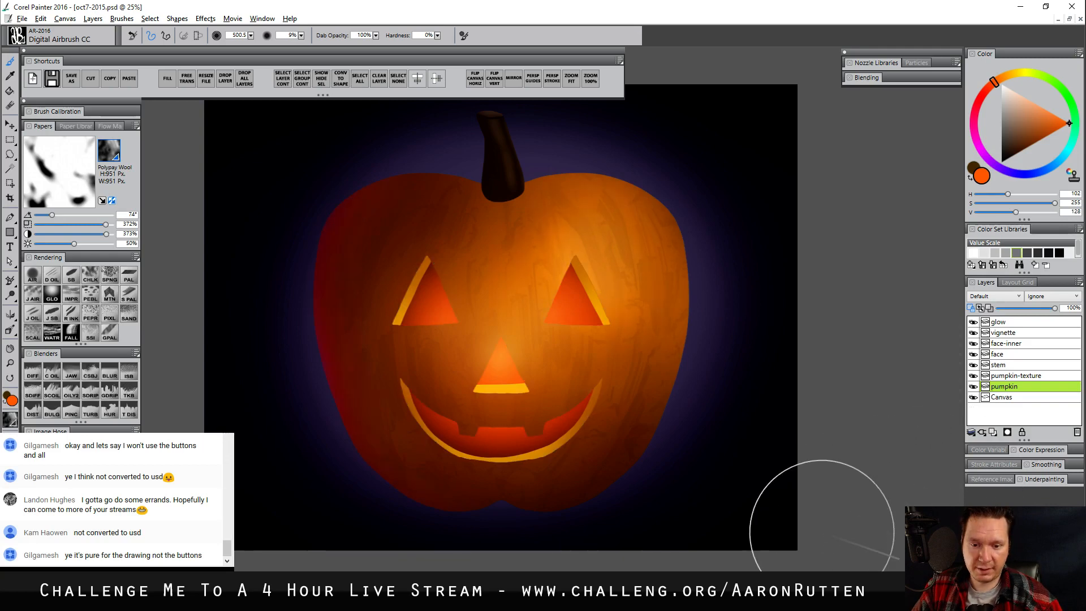
On the stem layer, airbrush a subtle warm glow onto the stem using an orange-brown sampled from the pumpkin
click(999, 365)
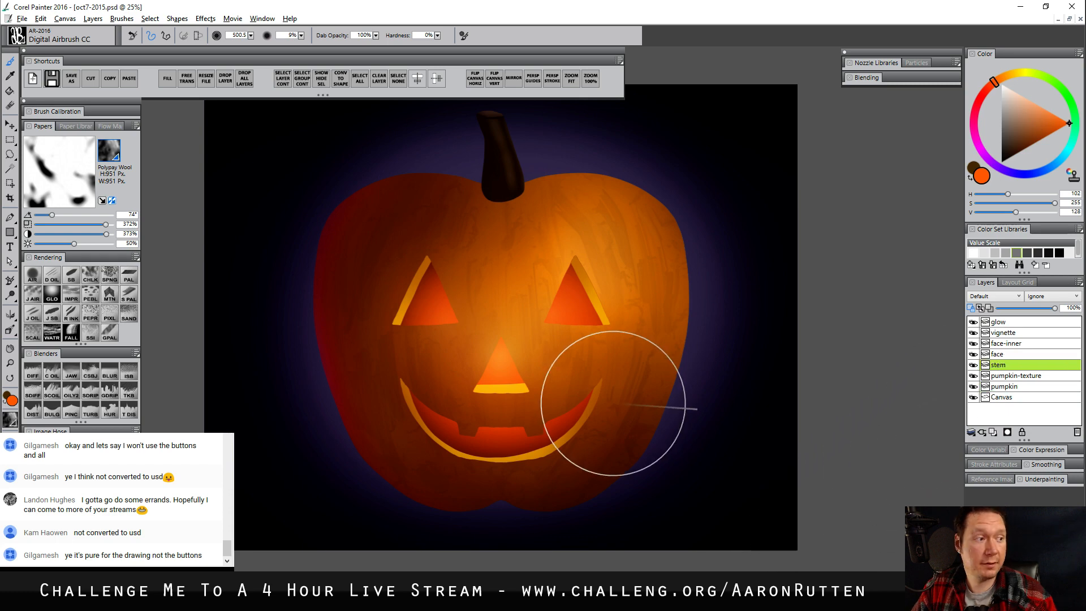
drag(516, 259, 523, 260)
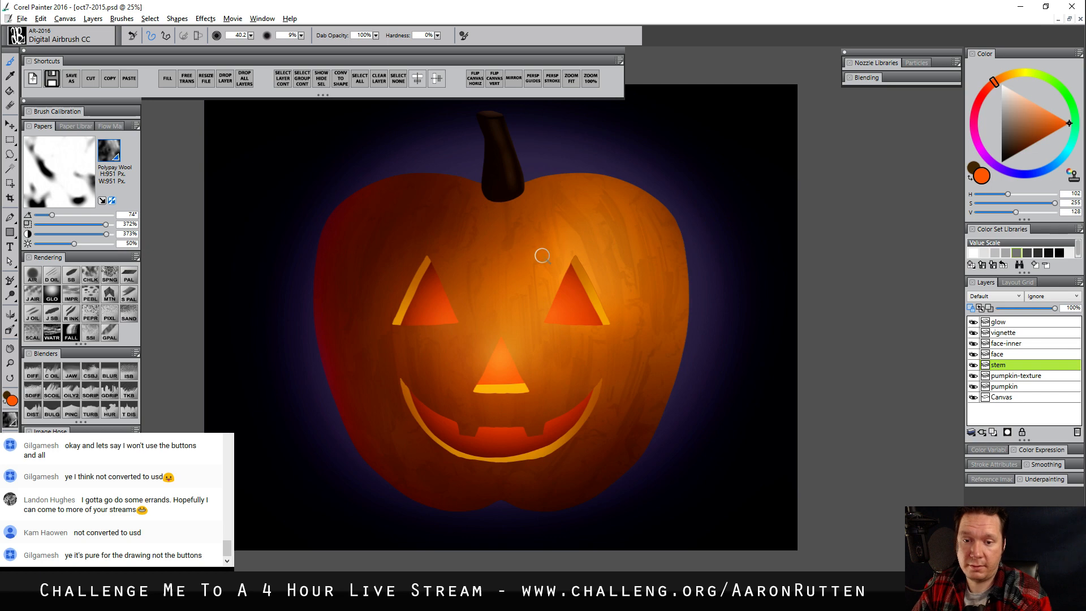
alt+click(513, 253)
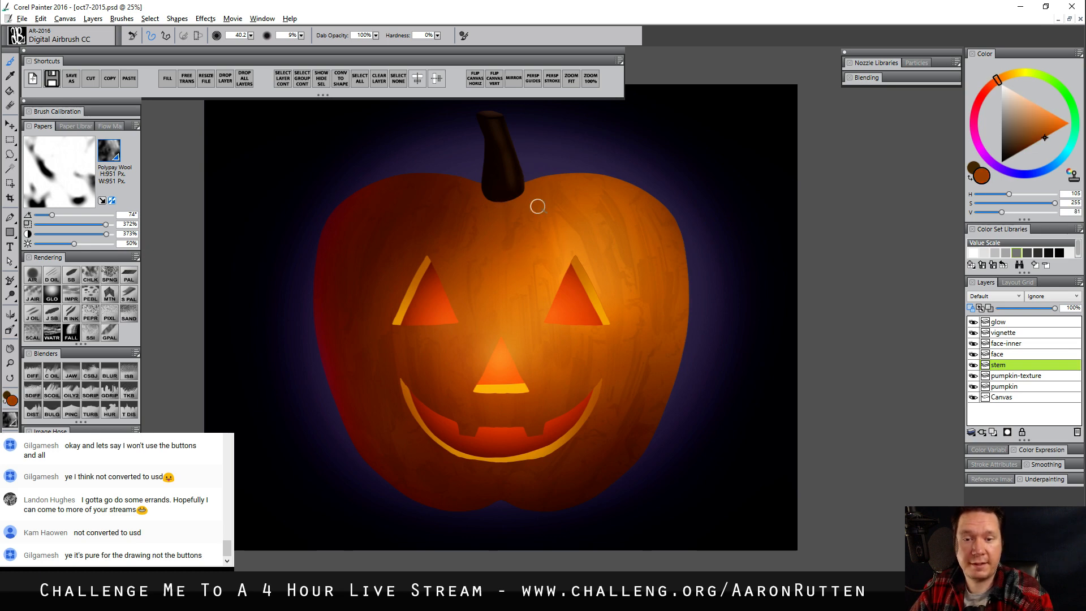
drag(489, 150, 491, 146)
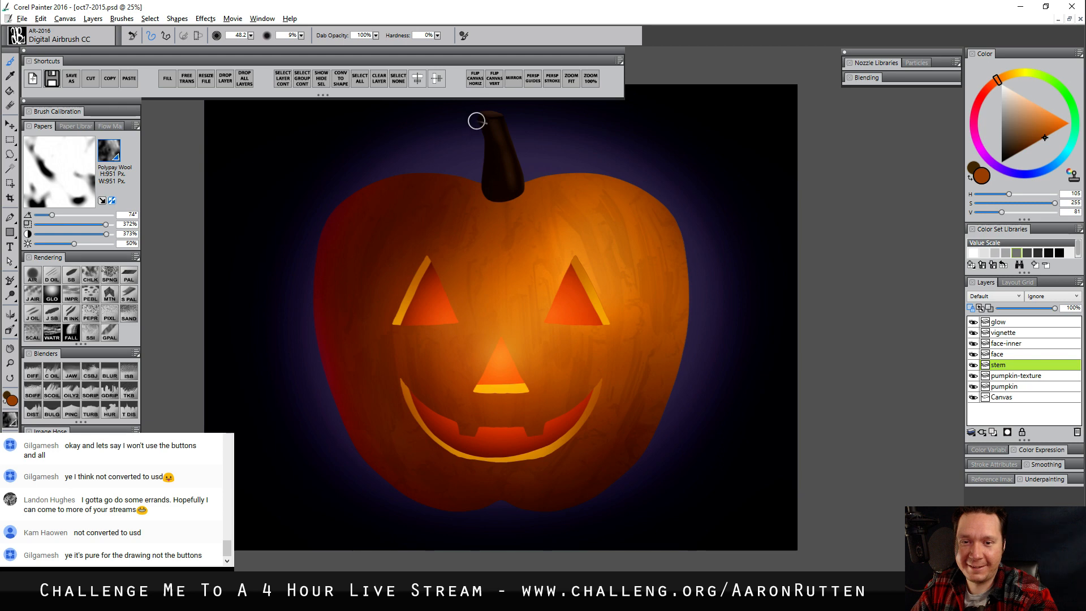
drag(497, 151, 483, 175)
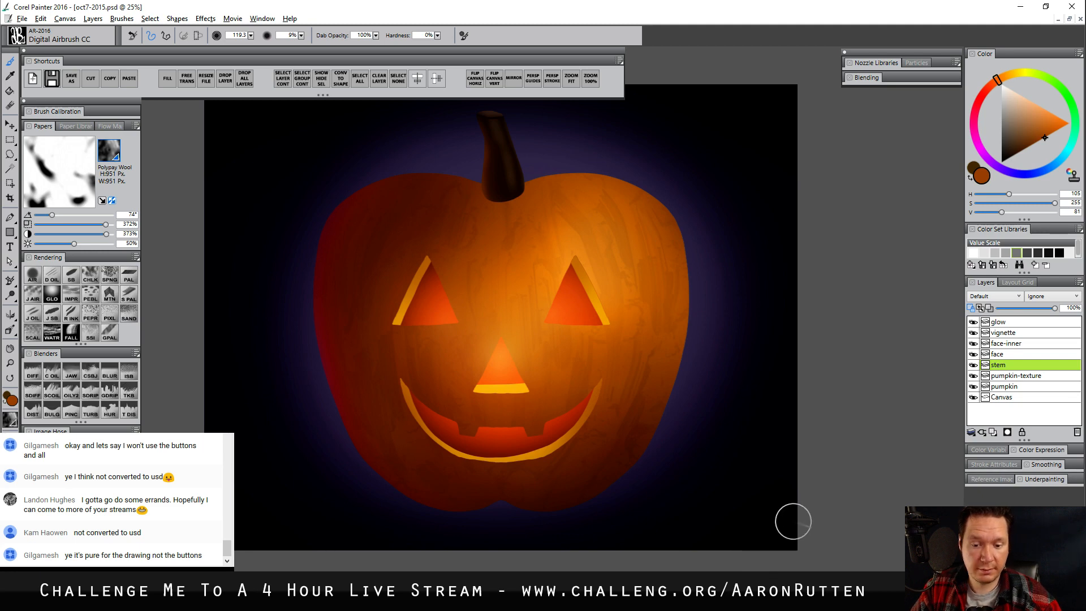
On the pumpkin layer, airbrush fully saturated orange highlights along the pumpkin's edges with Digital Airbrush CC at about size 113.8
click(1013, 388)
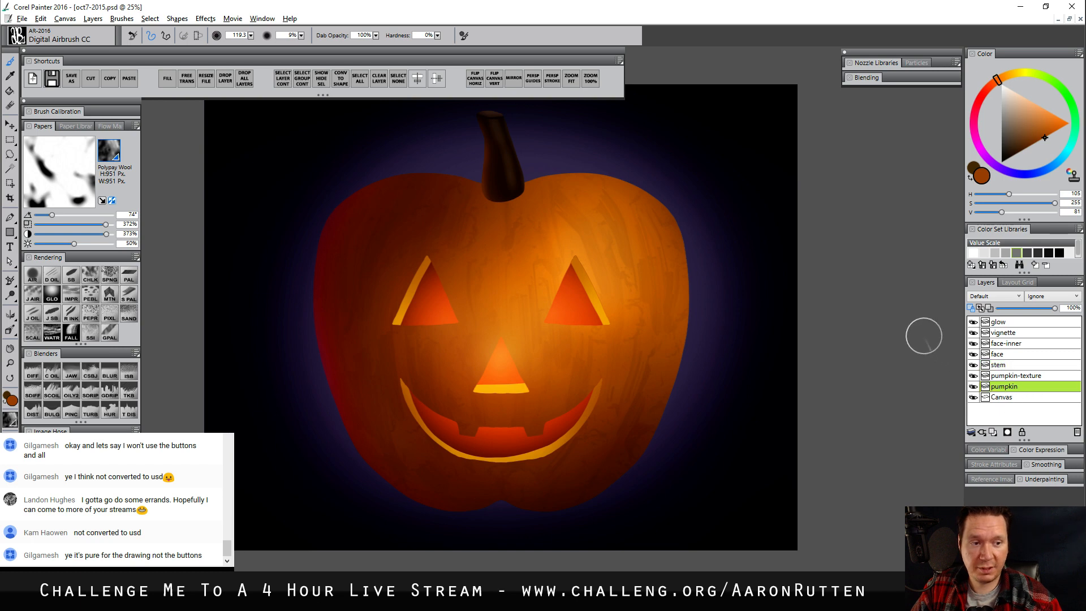
drag(1040, 125, 1070, 124)
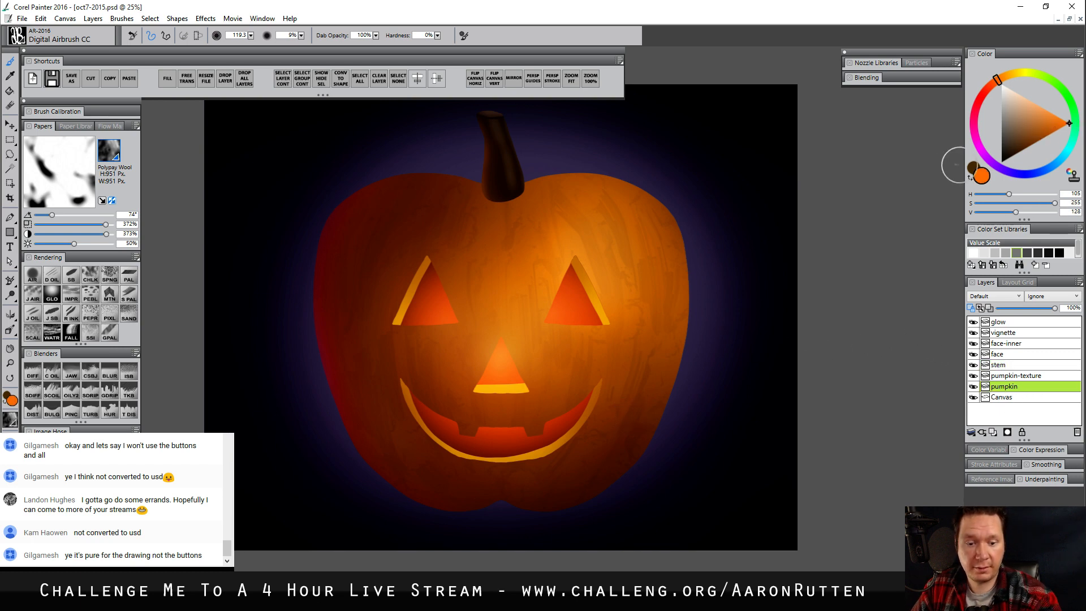
ctrl+alt+drag(523, 516, 538, 523)
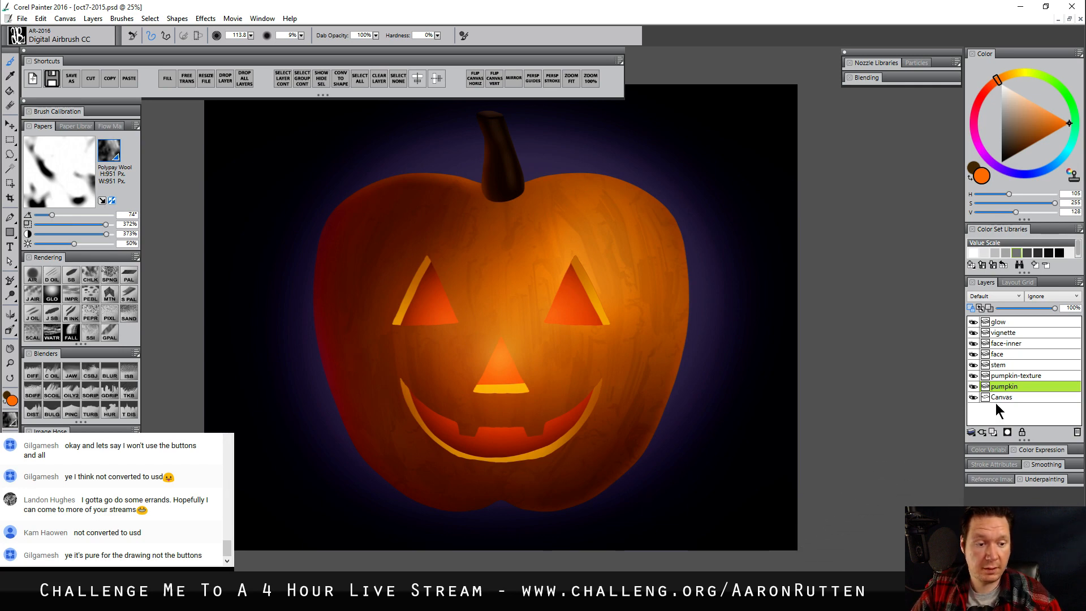
Add a new layer above the pumpkin layer and select the pumpkin layer's content, with the marching-ants outline hidden
click(993, 432)
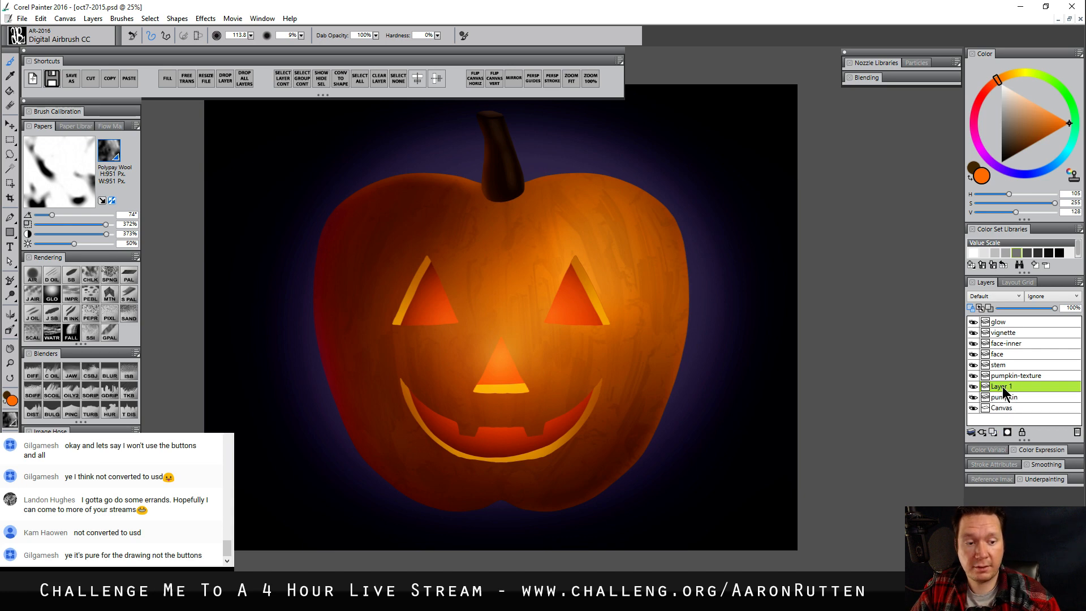
right_click(1003, 396)
click(934, 475)
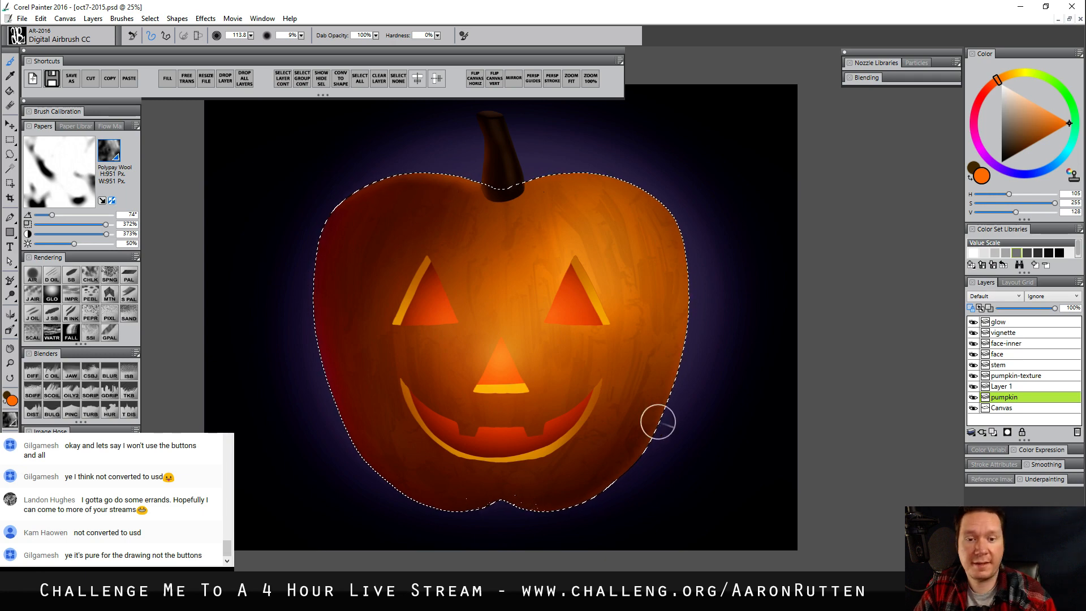
key(ctrl+d)
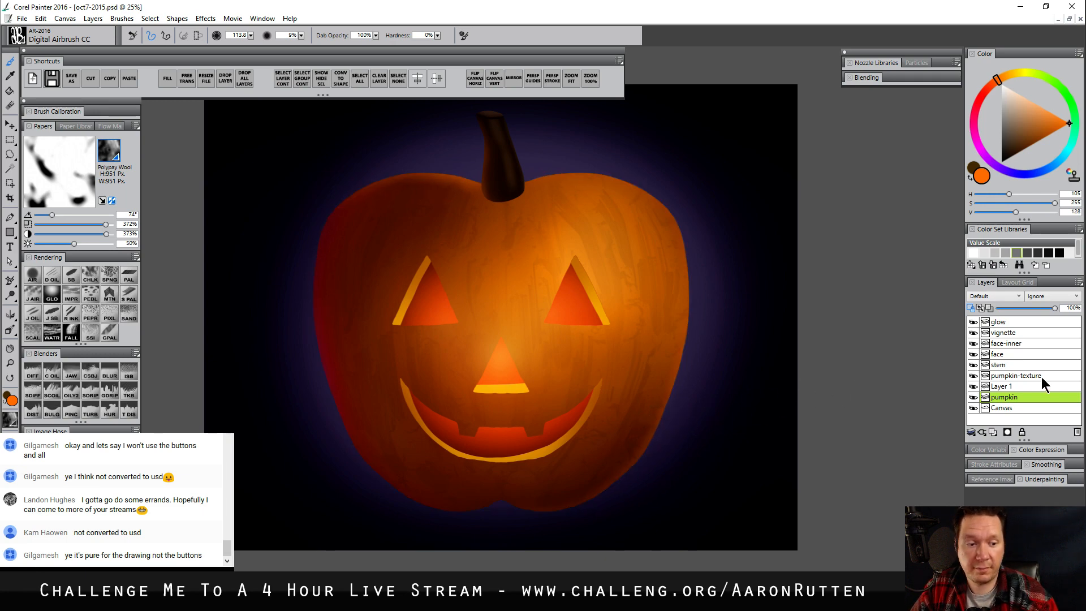
Rename the new layer "shadow" and set its composite method to Multiply
double_click(1041, 385)
text(shadow)
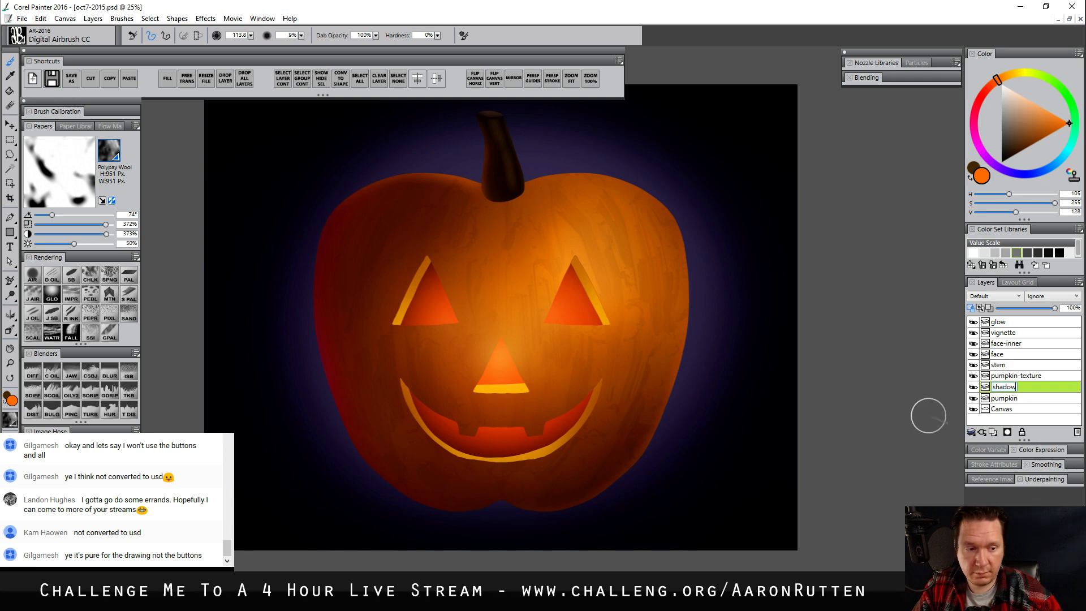
key(Return)
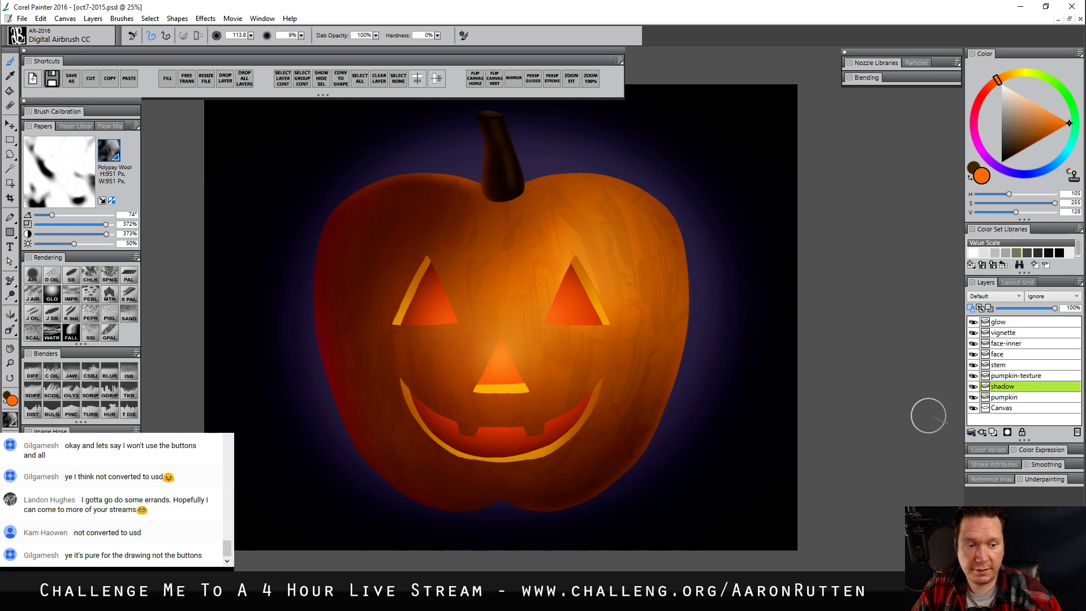
click(995, 296)
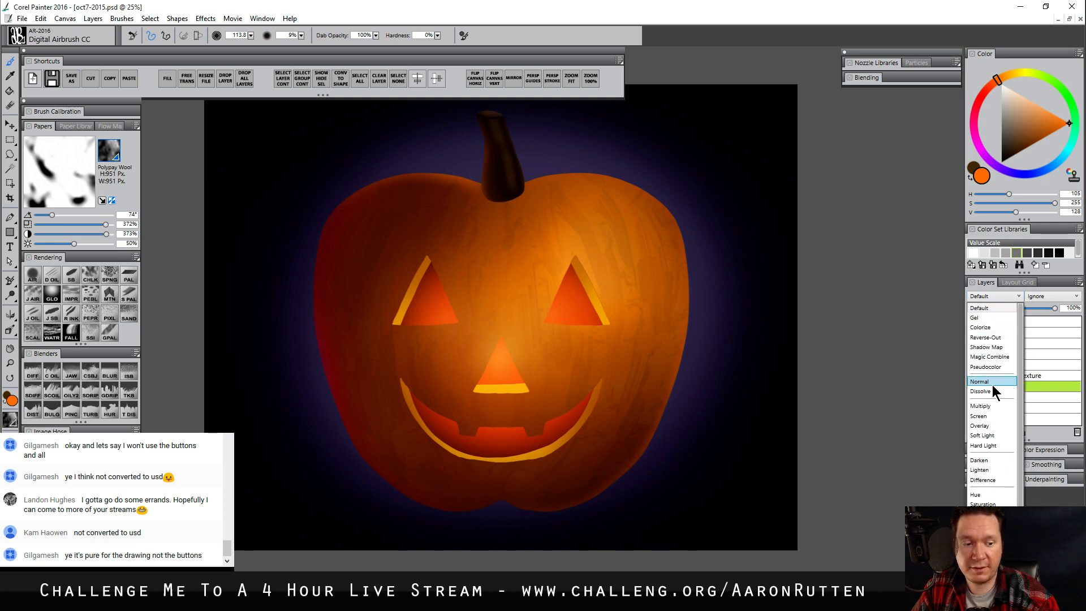
click(993, 407)
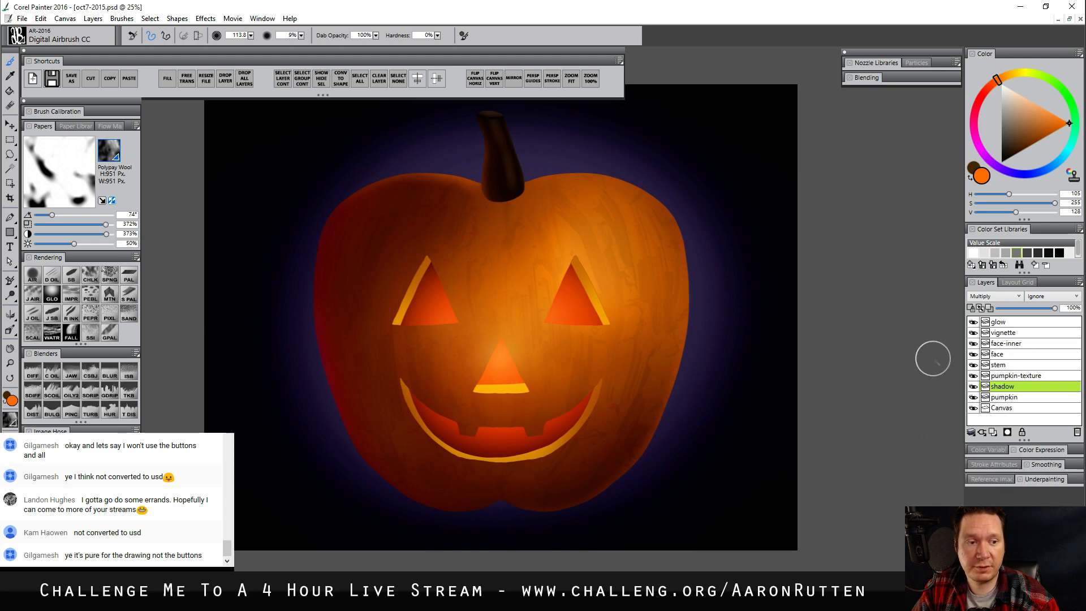
Airbrush dark red-brown shadows around the pumpkin's outer sides at size 472.4 and around the carved eyes, nose and mouth at size 55.7
click(989, 87)
click(1022, 151)
click(32, 275)
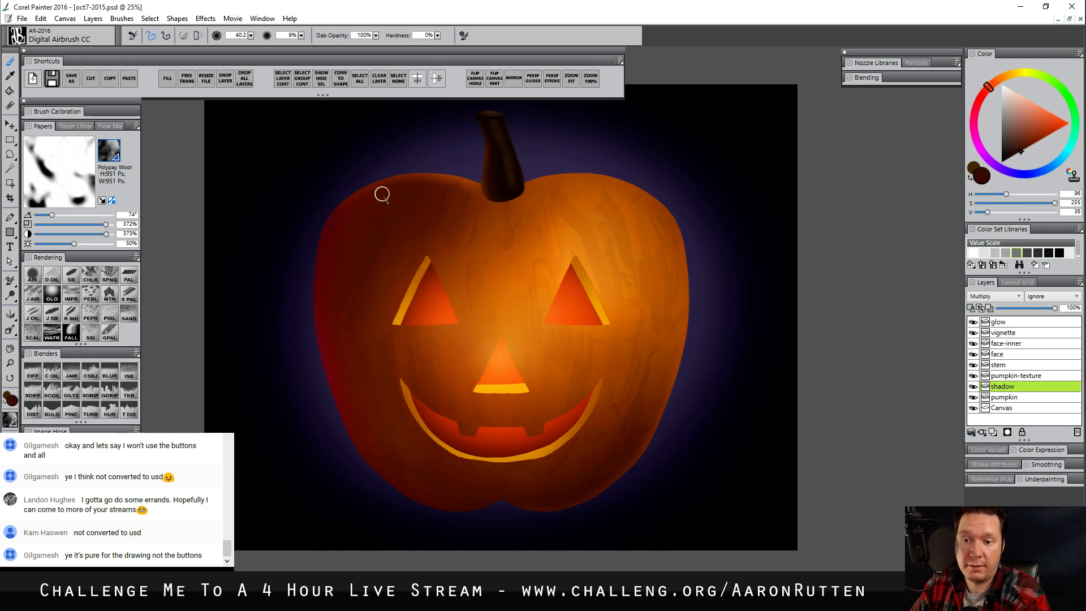
mouse_move(404, 197)
mouse_down()
mouse_move(431, 194)
mouse_move(392, 204)
mouse_move(366, 242)
mouse_move(344, 365)
mouse_move(375, 240)
mouse_move(344, 325)
mouse_move(372, 452)
mouse_move(369, 434)
mouse_move(446, 518)
mouse_move(496, 514)
mouse_move(452, 532)
mouse_move(622, 523)
mouse_move(558, 540)
mouse_move(622, 504)
mouse_move(471, 539)
mouse_up()
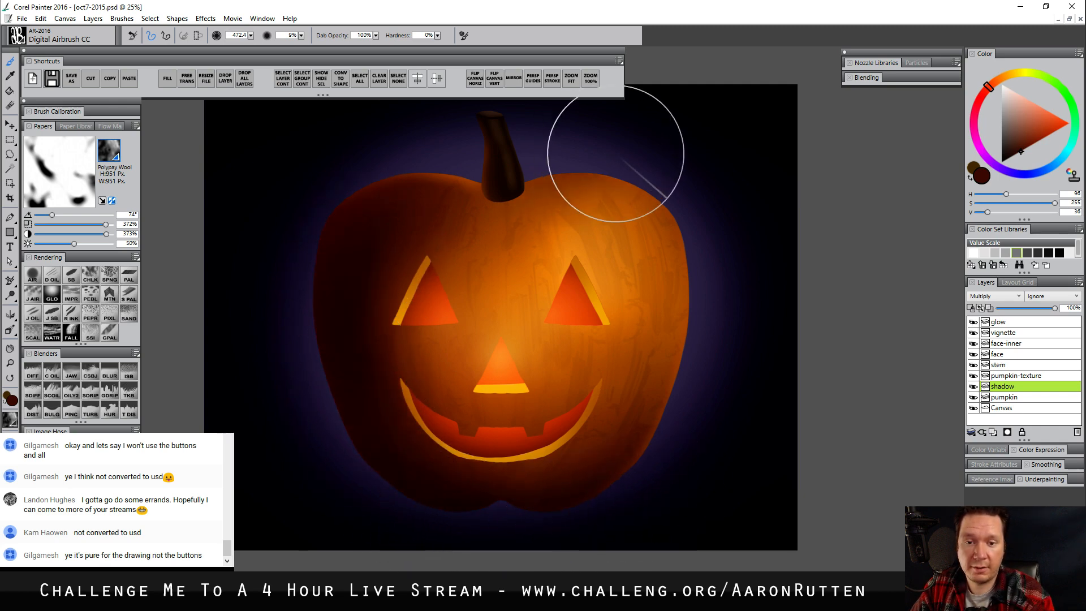
mouse_move(616, 145)
mouse_down()
mouse_move(660, 184)
mouse_move(701, 250)
mouse_move(700, 414)
mouse_move(656, 495)
mouse_move(542, 577)
mouse_up()
mouse_move(701, 351)
mouse_down()
mouse_move(662, 202)
mouse_move(592, 156)
mouse_move(508, 169)
mouse_move(659, 274)
mouse_move(670, 336)
mouse_move(660, 257)
mouse_move(643, 413)
mouse_move(575, 169)
mouse_move(673, 391)
mouse_move(641, 502)
mouse_move(577, 567)
mouse_move(676, 371)
mouse_move(587, 180)
mouse_up()
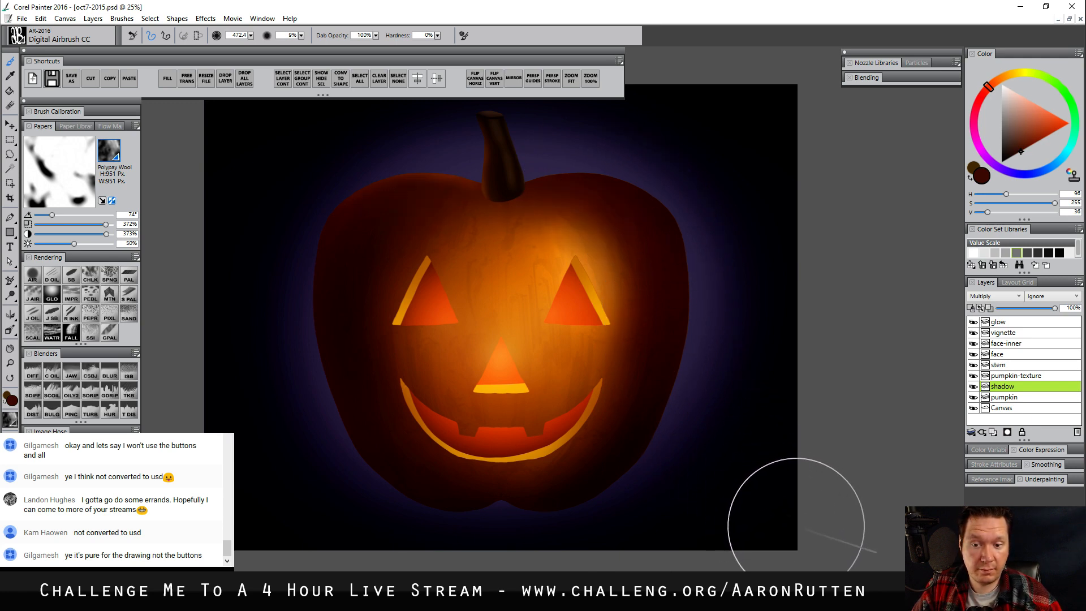
drag(482, 291, 433, 254)
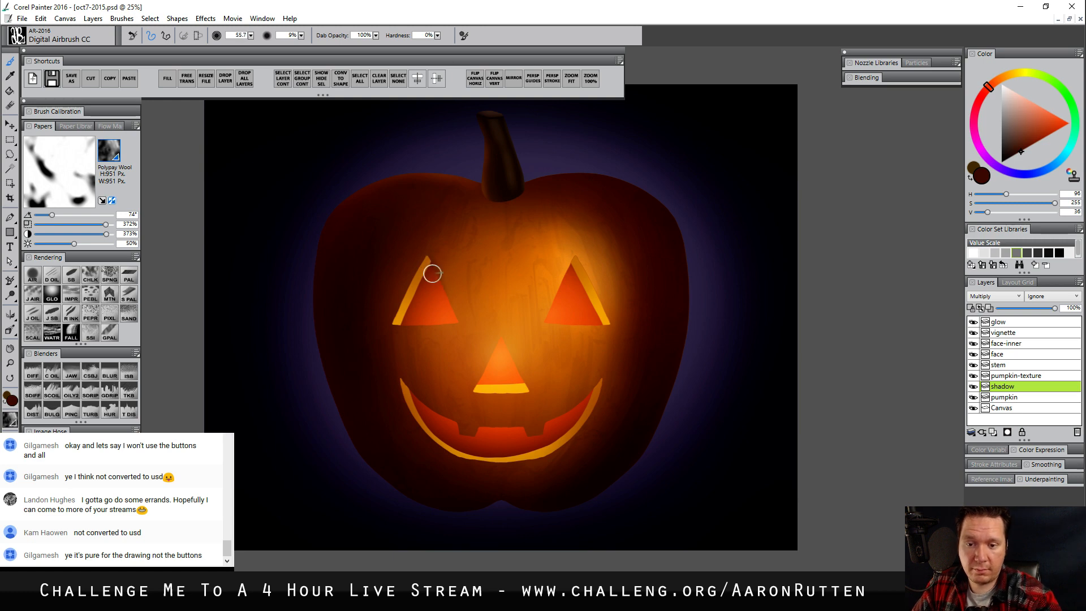
drag(432, 272, 448, 312)
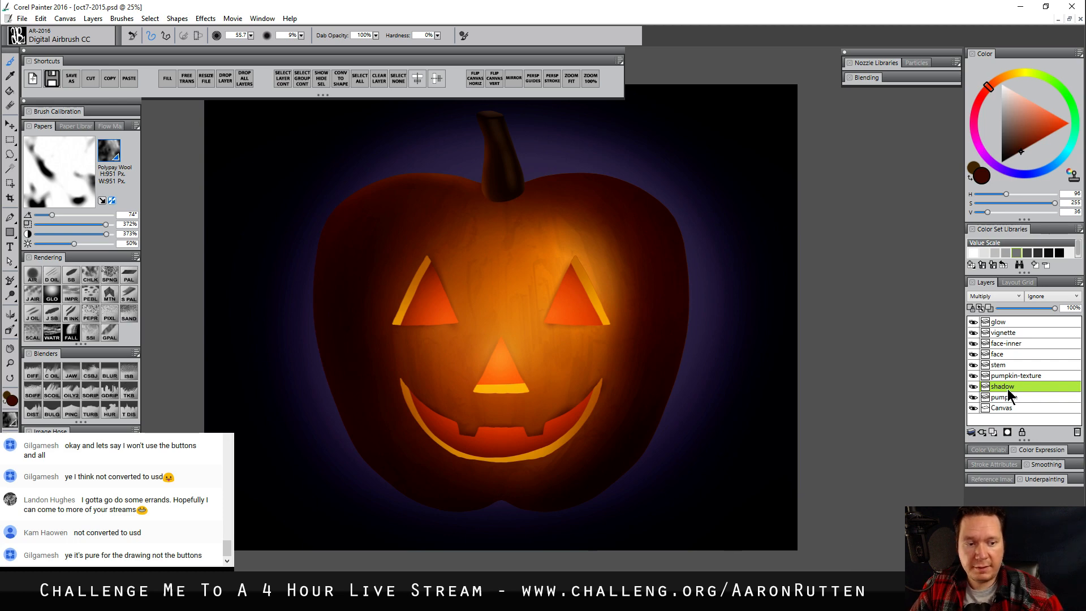
Add a layer above shadow and airbrush a soft pale-violet rim light around the pumpkin's outer edges at size 145.4
key(ctrl+shift+n)
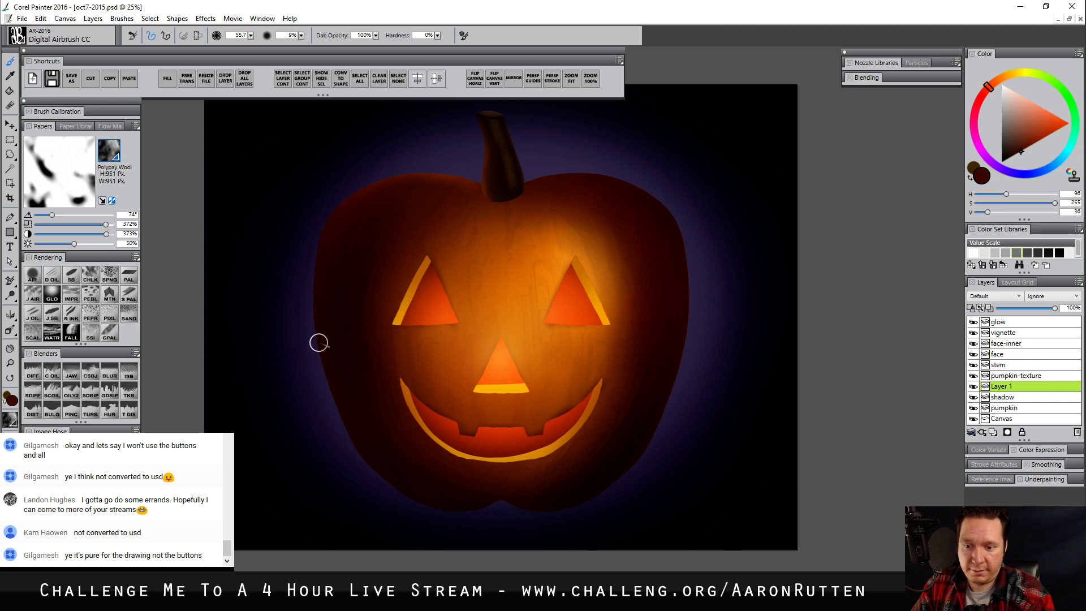
click(994, 165)
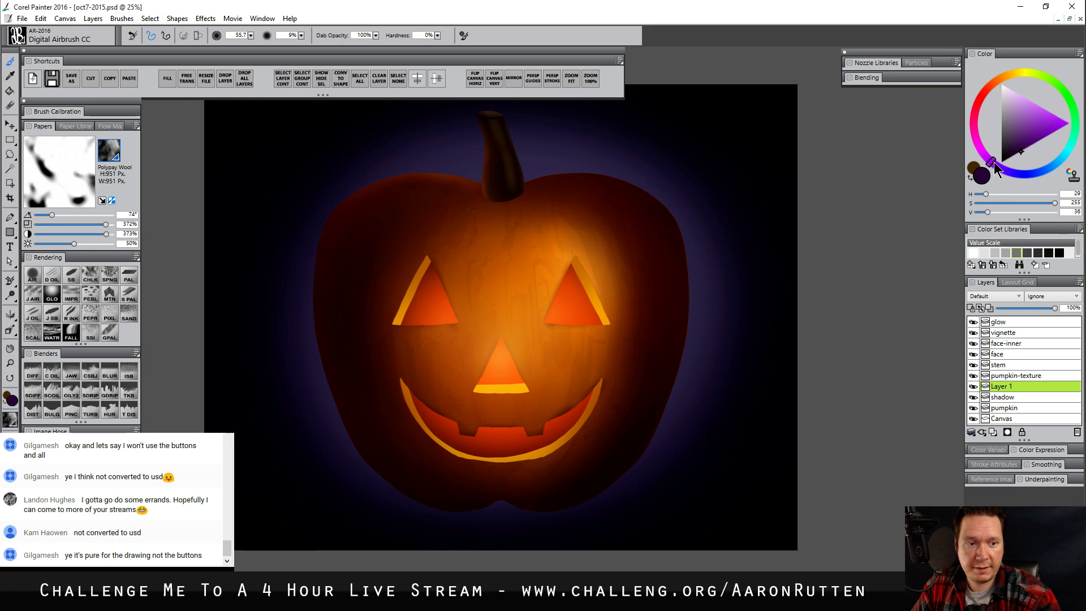
drag(994, 161, 1005, 167)
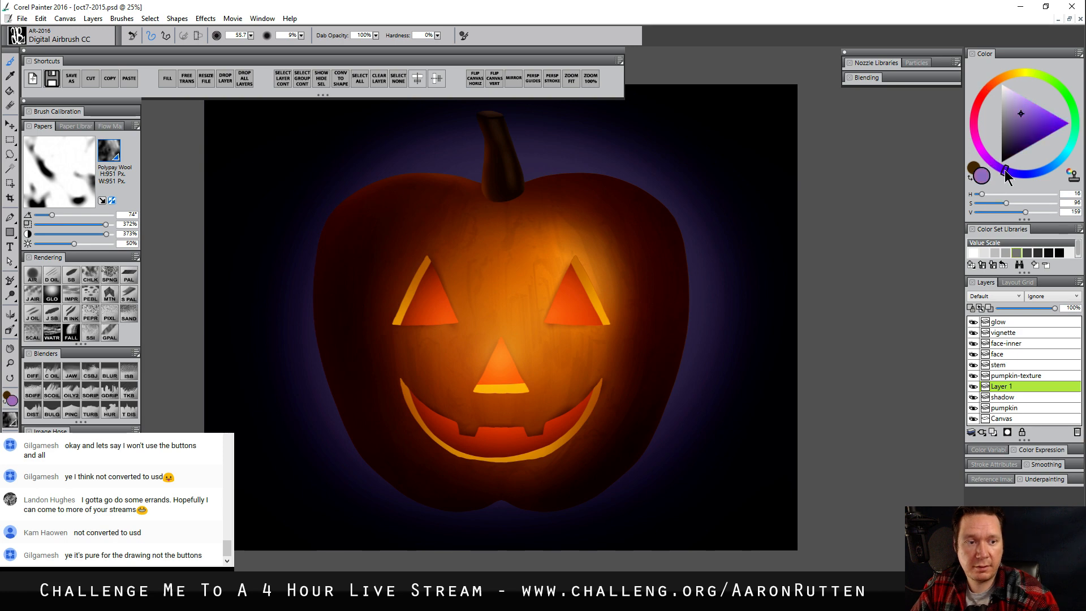
key(bracketright)
drag(318, 216, 309, 386)
drag(311, 311, 332, 414)
drag(309, 284, 344, 460)
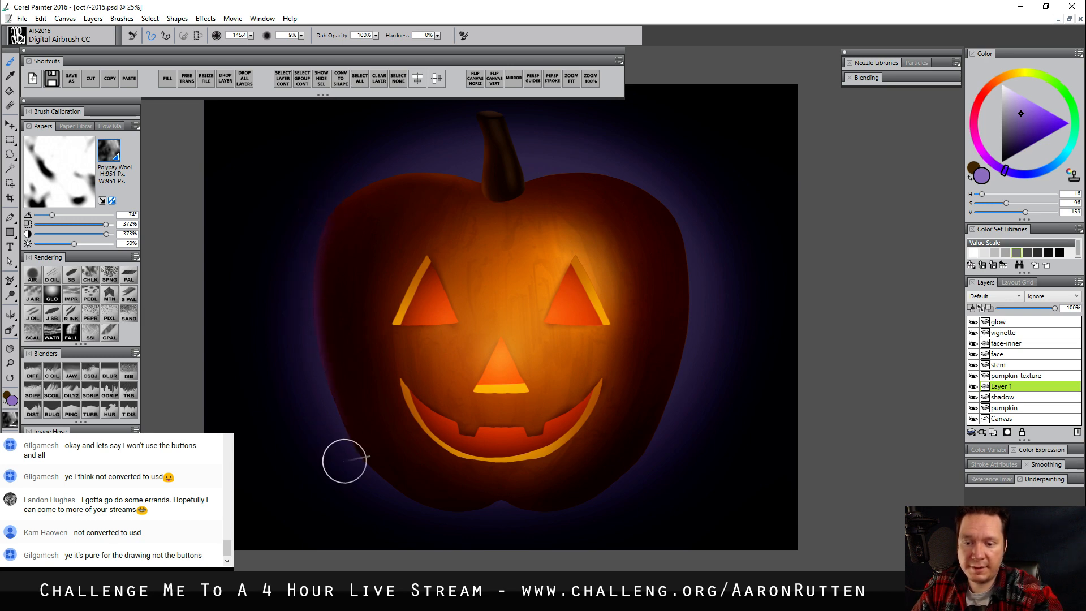
drag(324, 381, 347, 446)
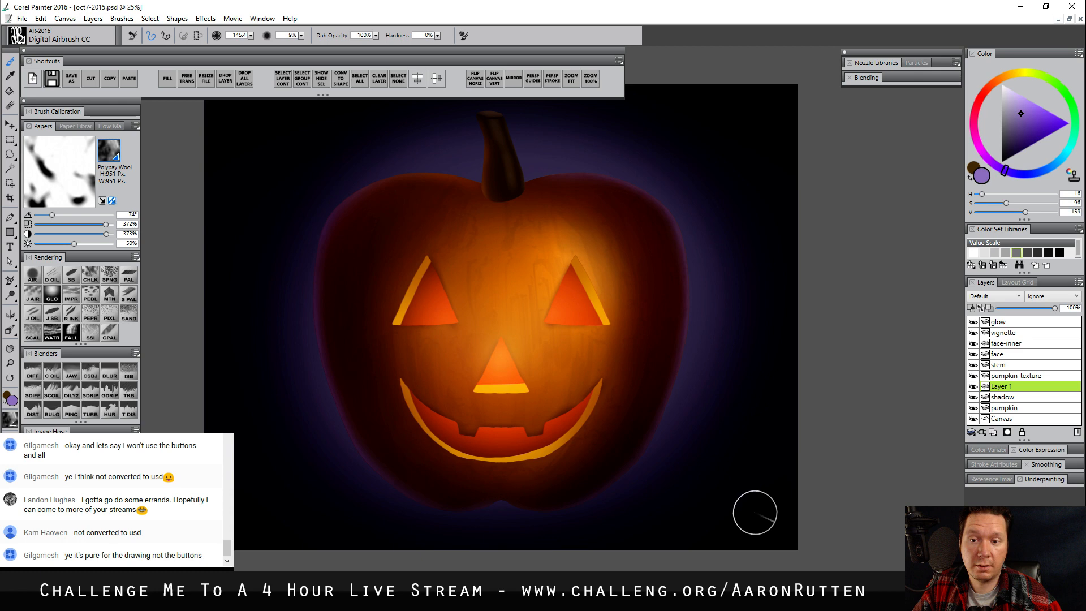
Make the stem layer active and airbrush a pale-violet rim light along the stem's edges at size 53.4
ctrl+click(497, 129)
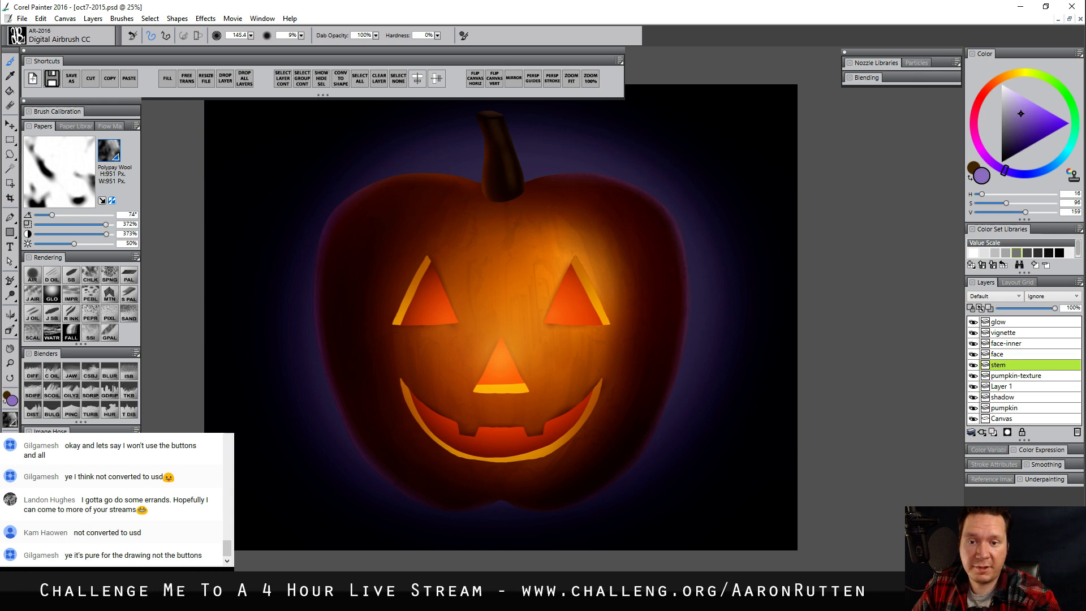
key(bracketleft)
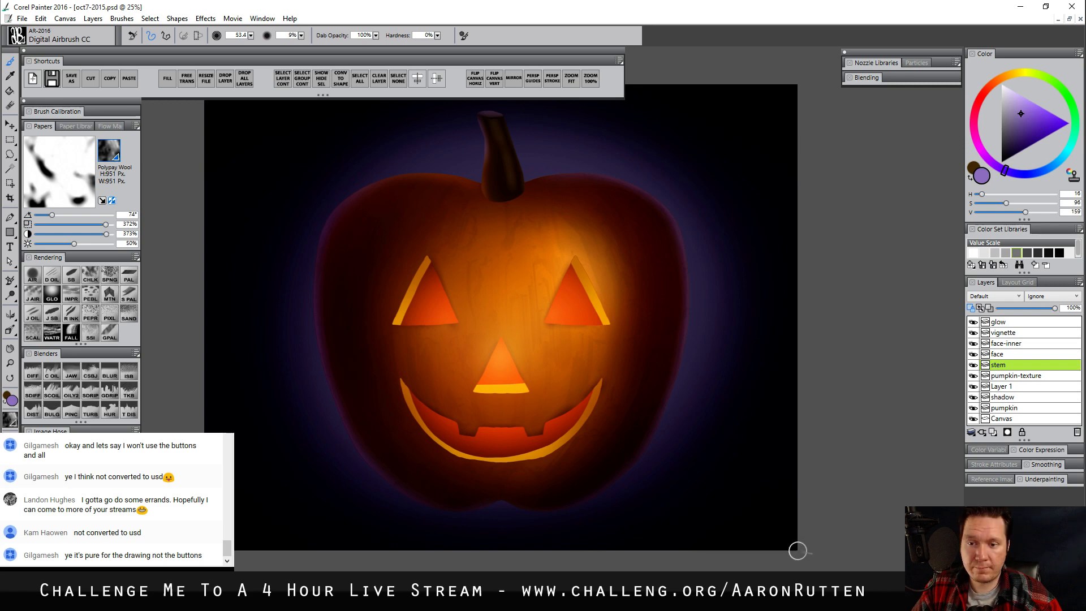
Add a layer above the glow layer, rename it "wash", and set its composite method to Overlay
drag(716, 487, 711, 509)
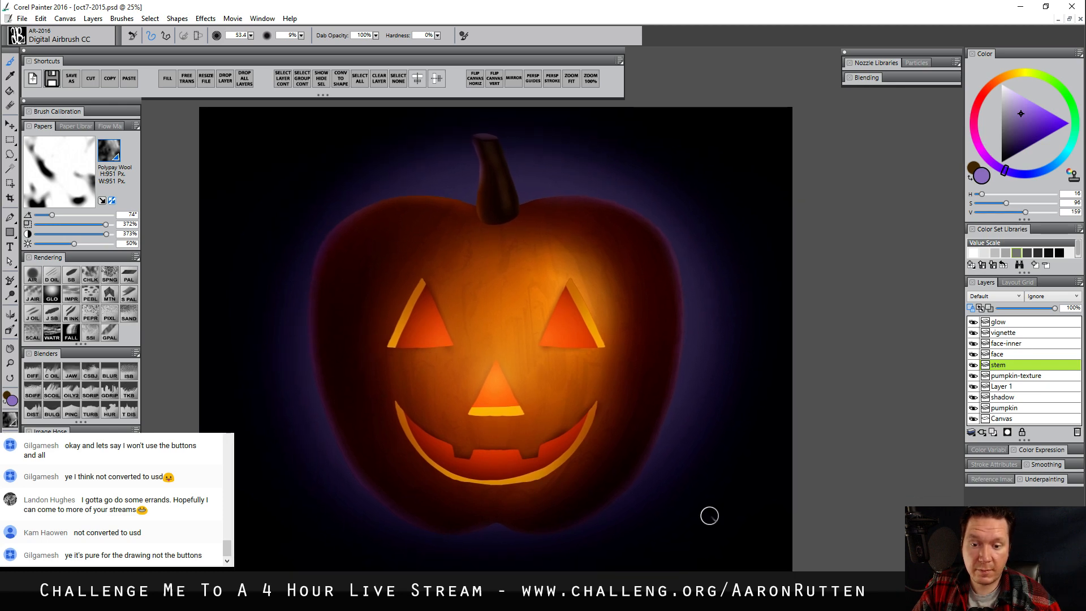
drag(714, 529, 710, 531)
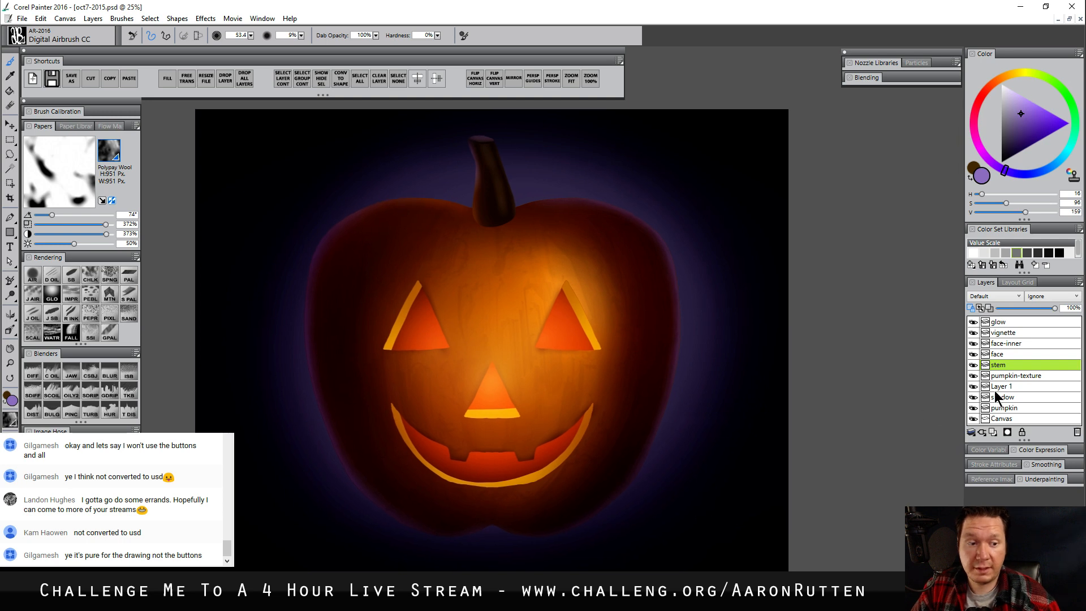
click(1003, 321)
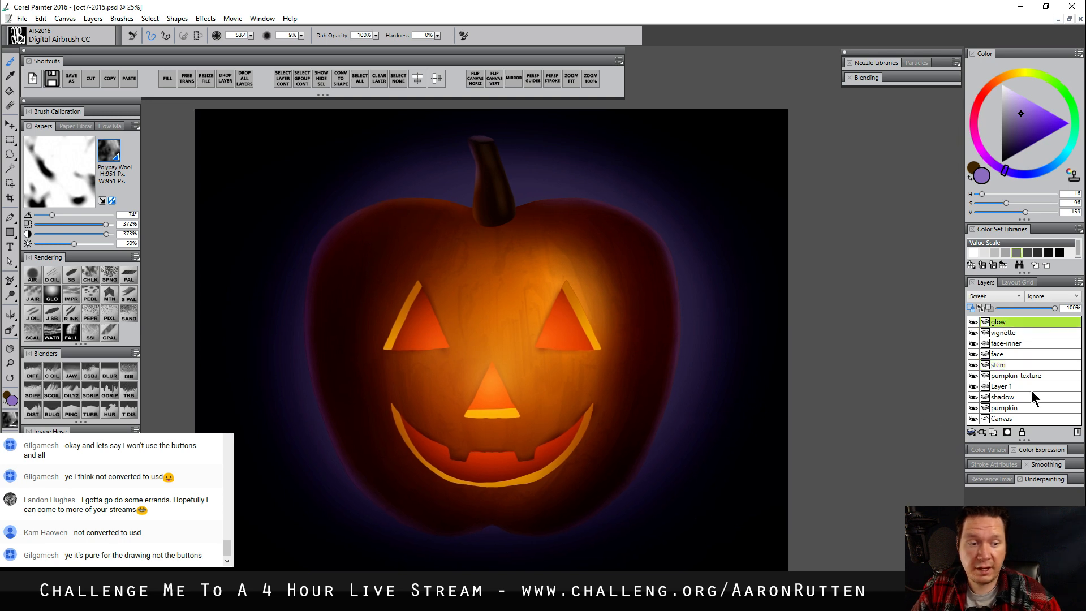
key(ctrl+shift+n)
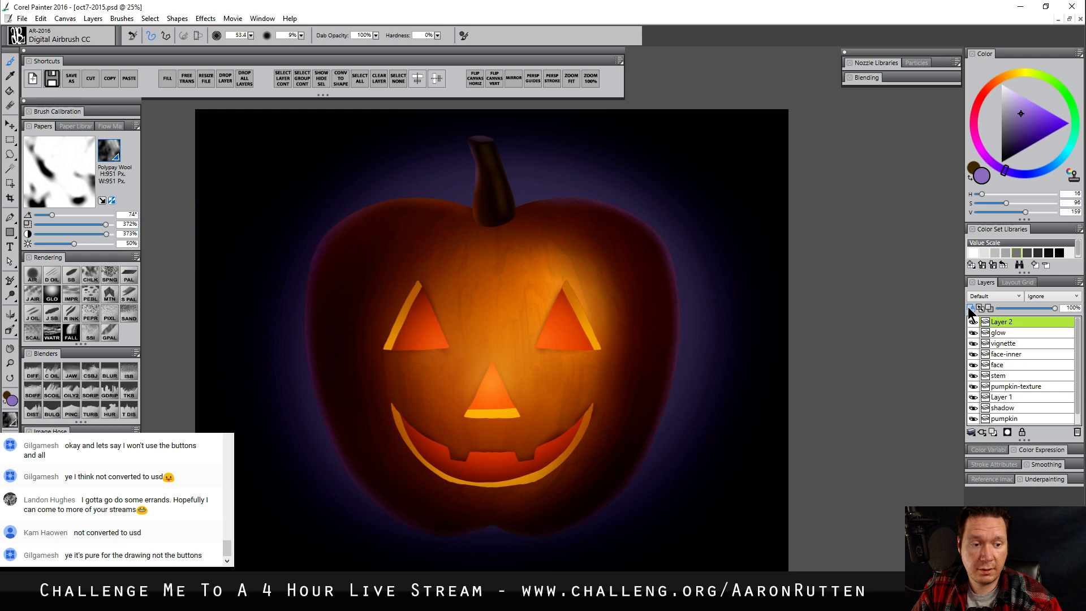
double_click(1002, 322)
text(w)
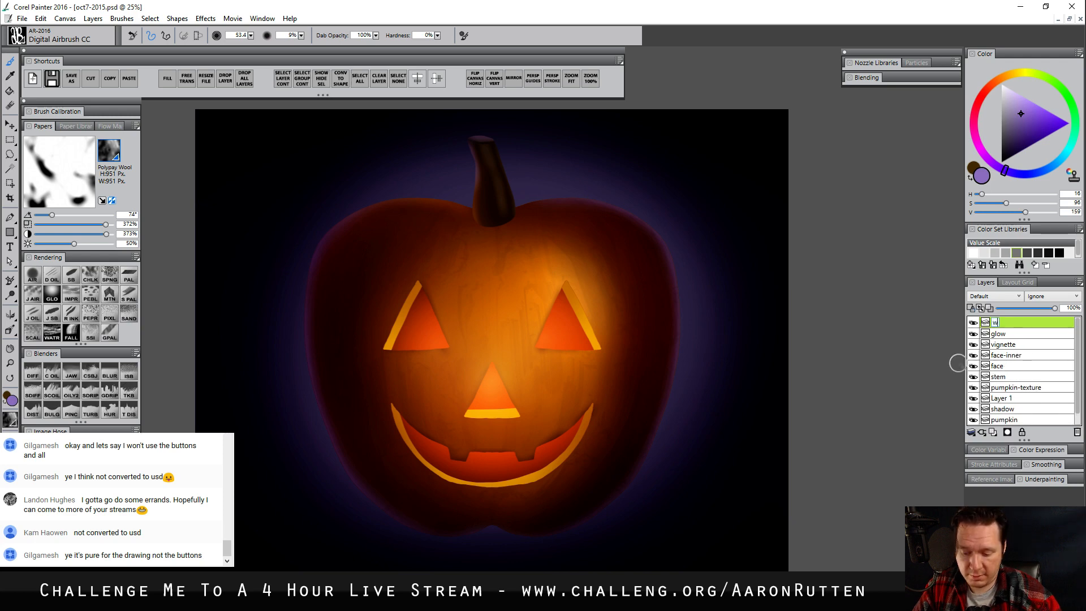
text(ash)
key(Return)
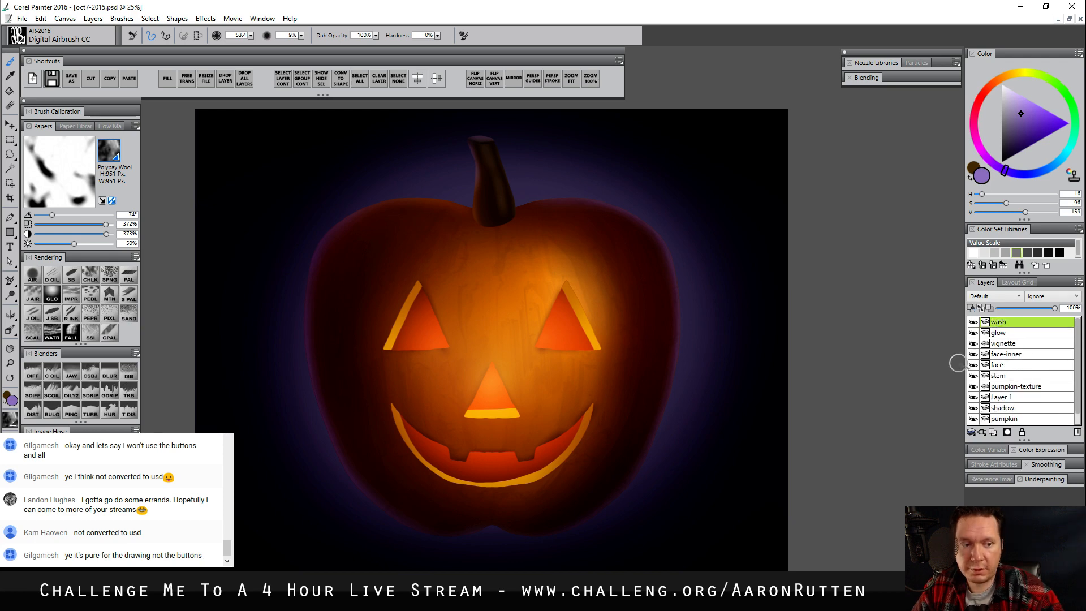
click(995, 296)
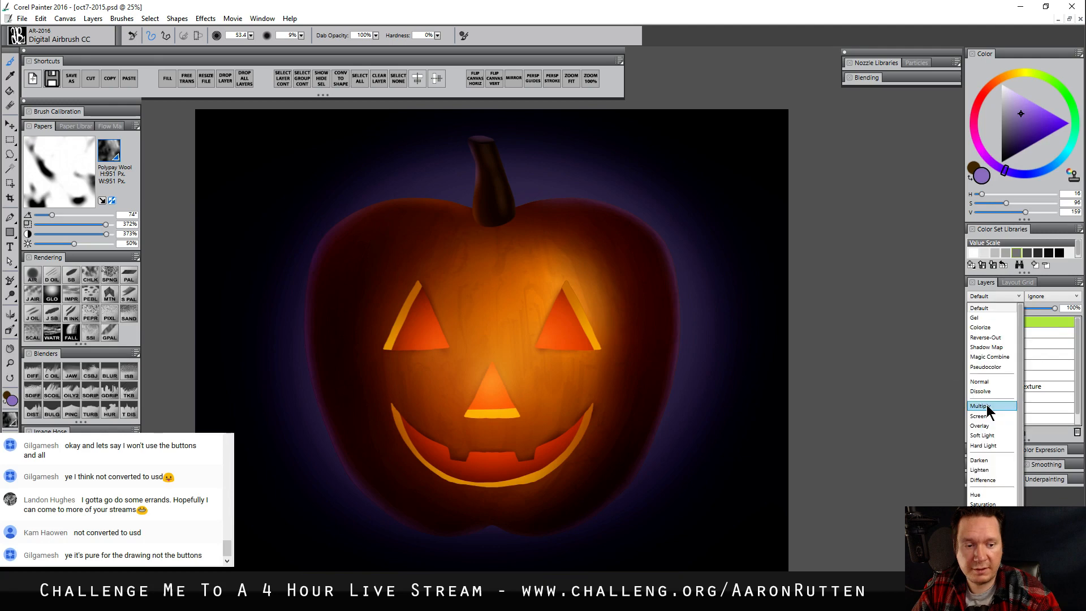
click(988, 426)
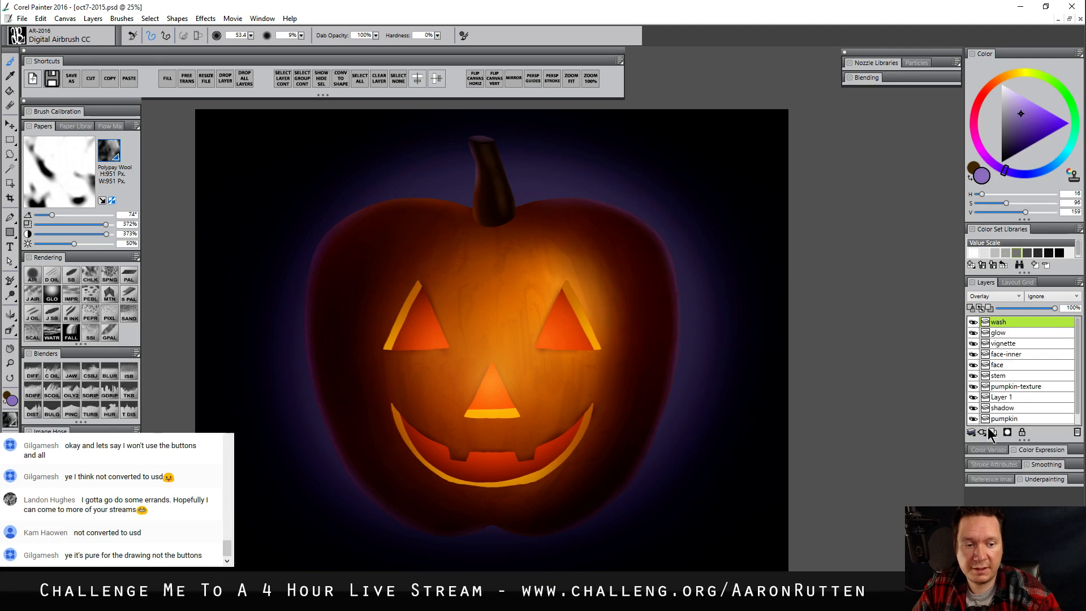
Fill the wash layer with fully saturated orange at 100% fill opacity, and lower the layer's opacity to 45%
click(1000, 79)
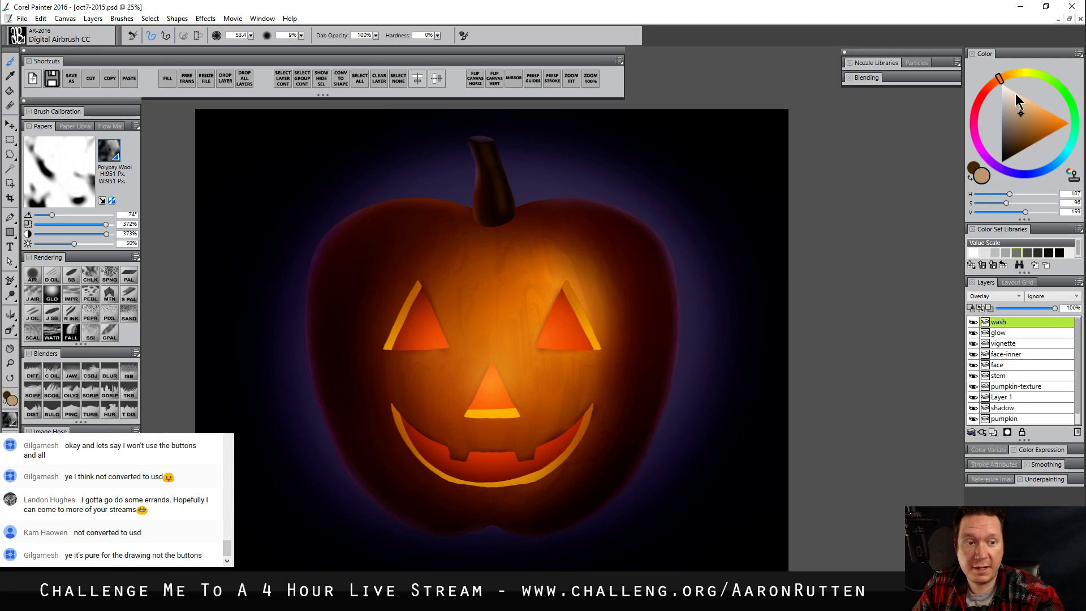
drag(1017, 99, 1069, 123)
click(166, 79)
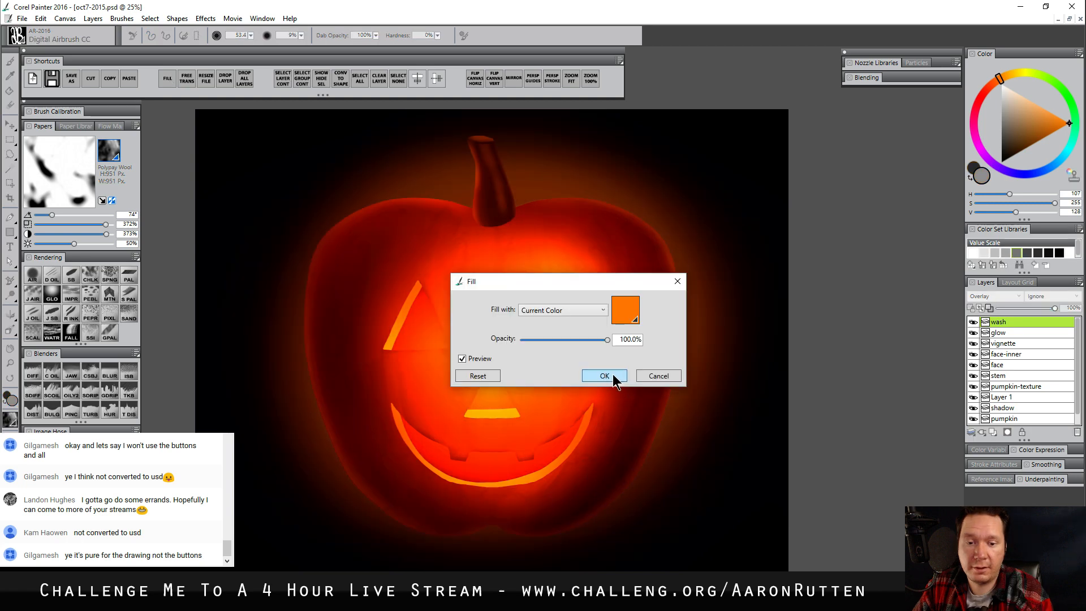
click(613, 375)
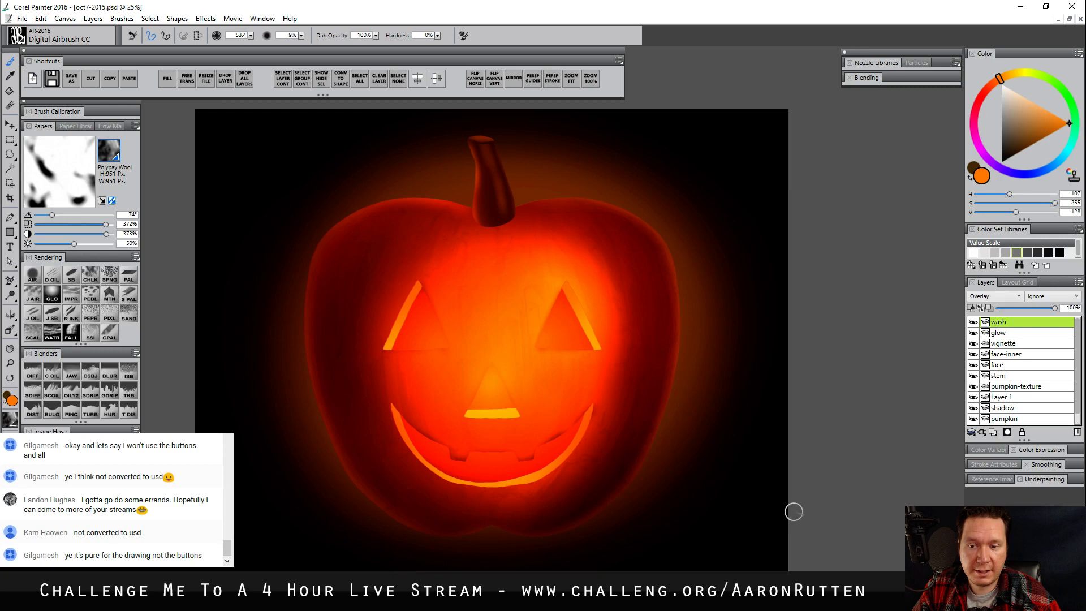
click(1038, 308)
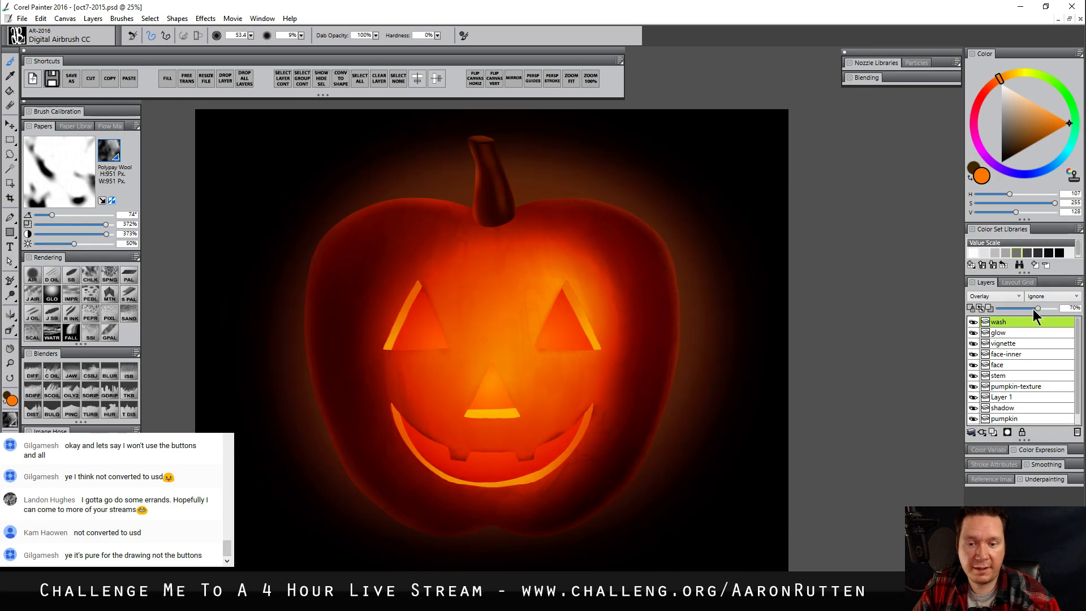
drag(1033, 309, 1024, 310)
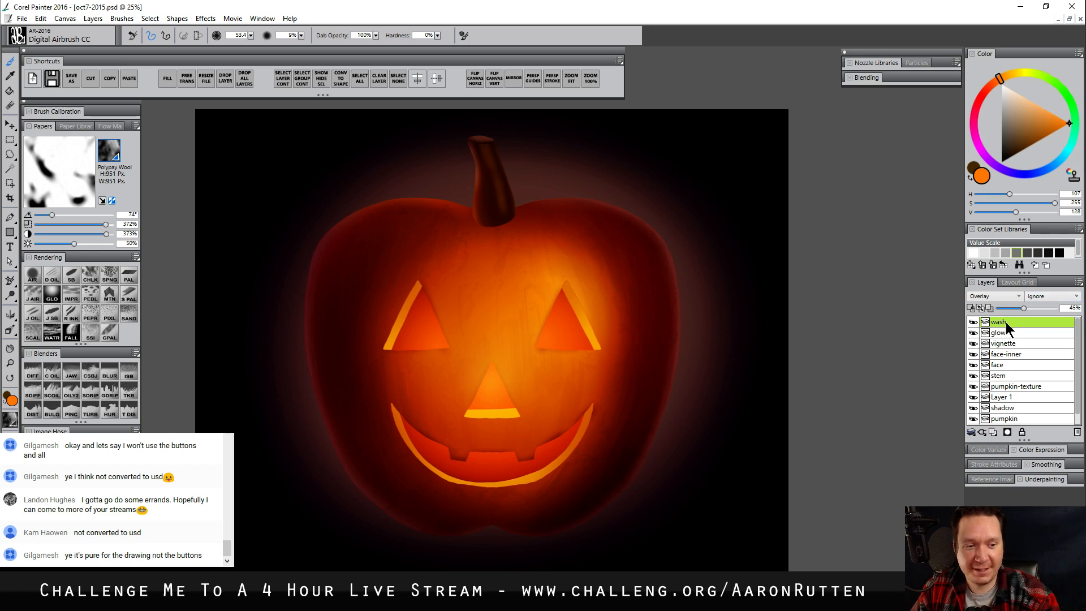
Give the wash layer a mask, airbrush black at size 502.3 over the background around the pumpkin, and set the layer opacity to 31%
key(ctrl+z)
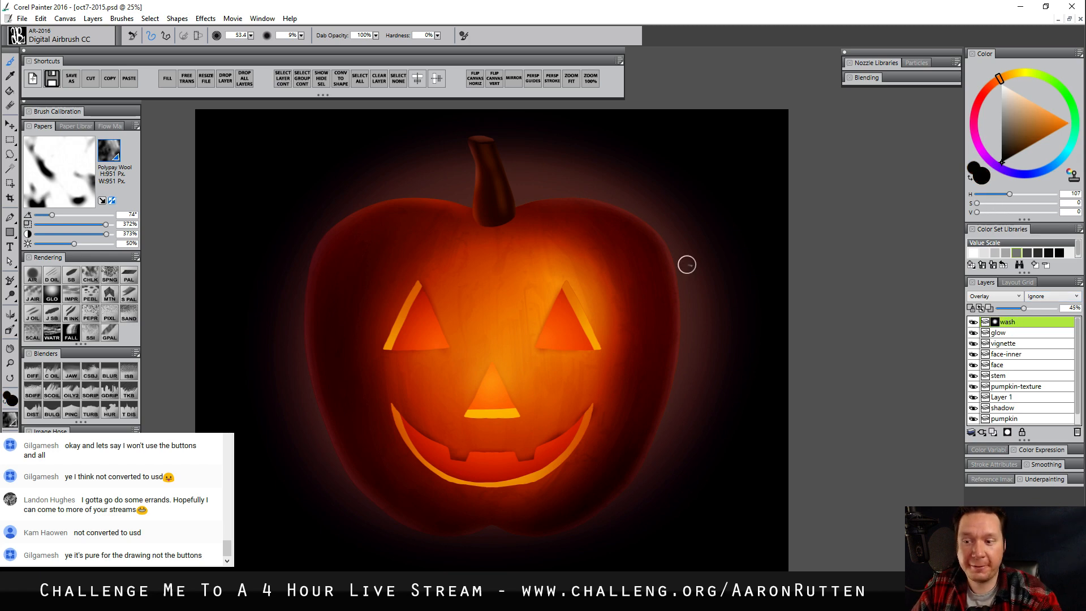
ctrl+alt+drag(498, 272, 501, 345)
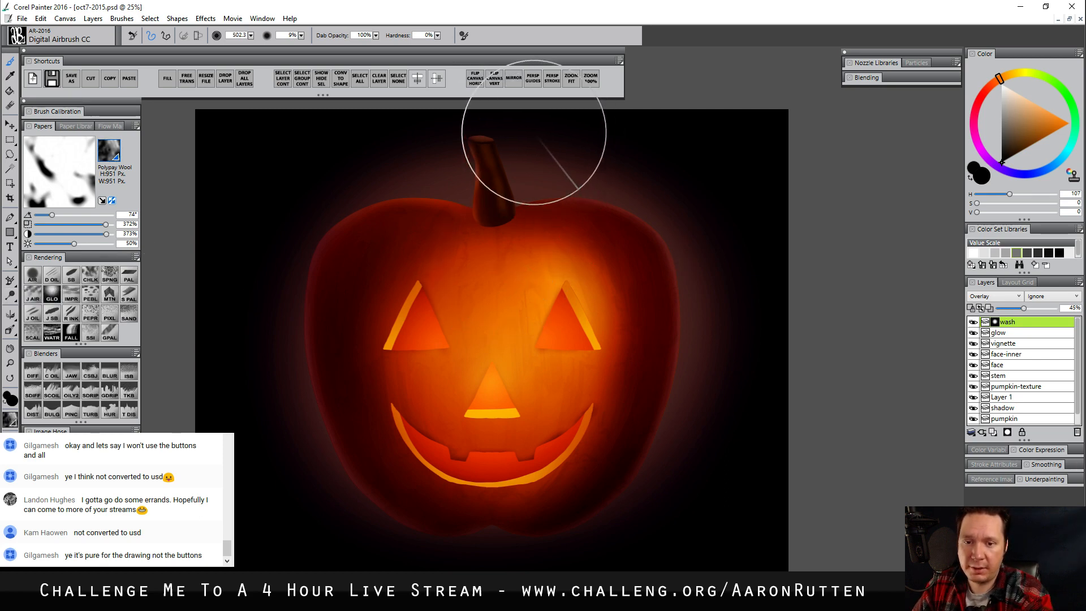
mouse_move(534, 132)
mouse_down()
mouse_move(374, 580)
mouse_move(598, 610)
mouse_move(706, 514)
mouse_move(670, 120)
mouse_up()
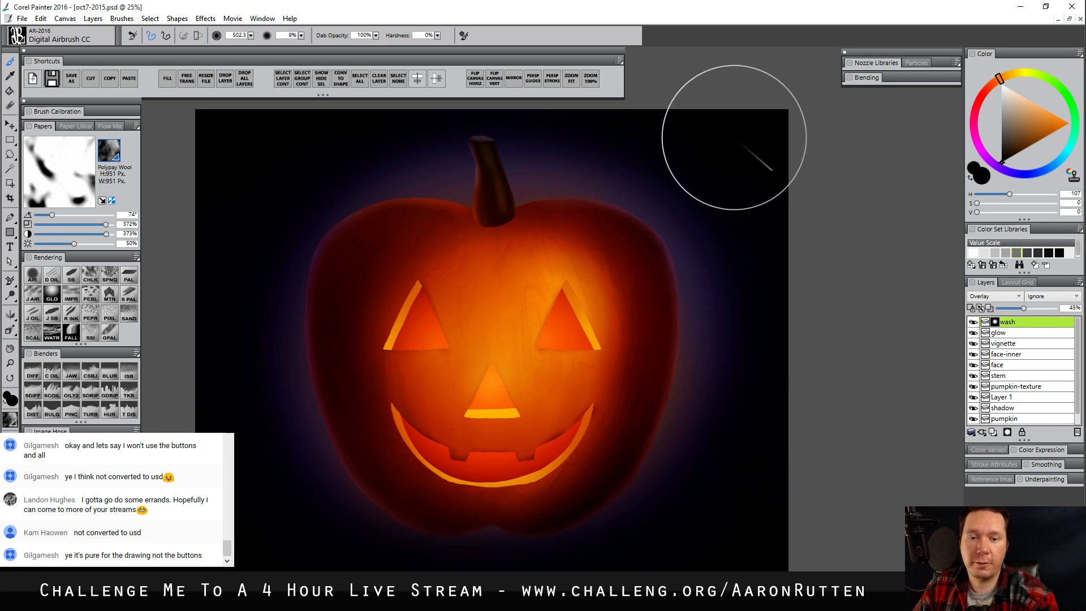
drag(1024, 308, 1016, 307)
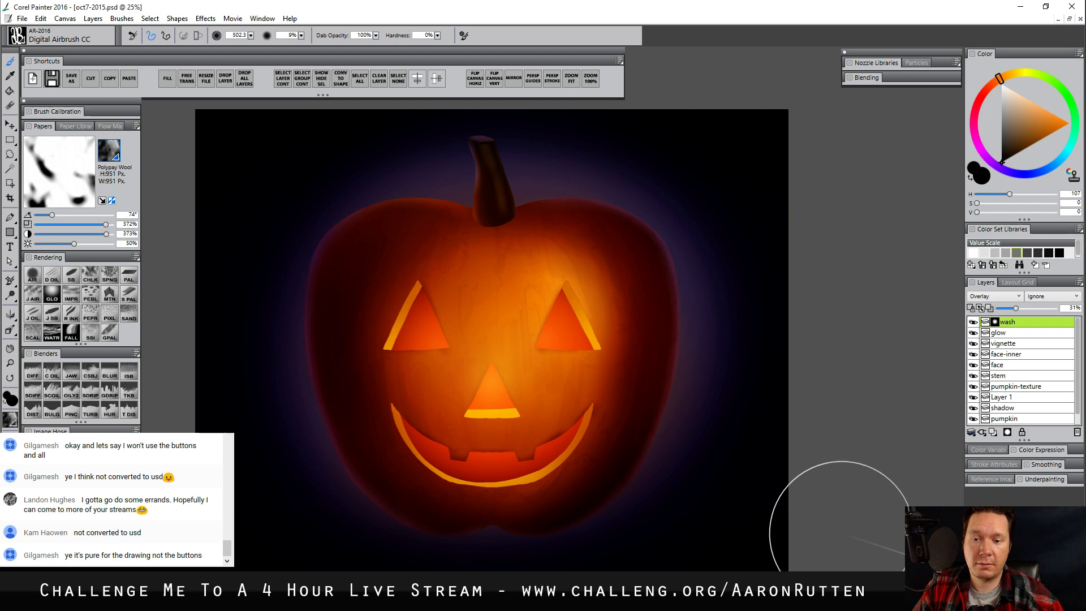
Try to save the painting as a new Photoshop file named oct7-2015-2, and close the unresponsive program
key(ctrl+shift+s)
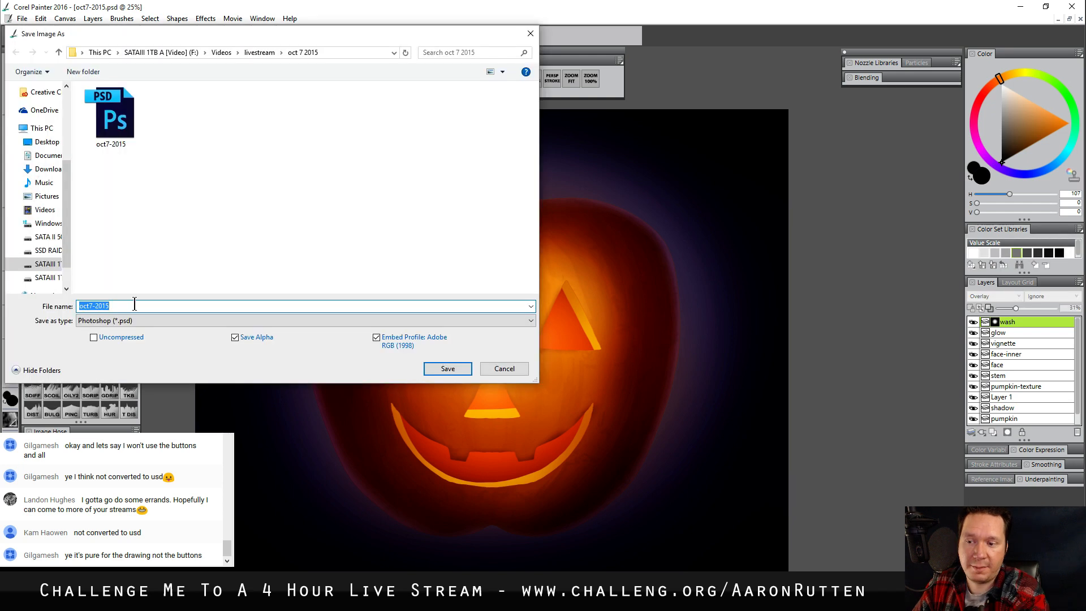
key(Return)
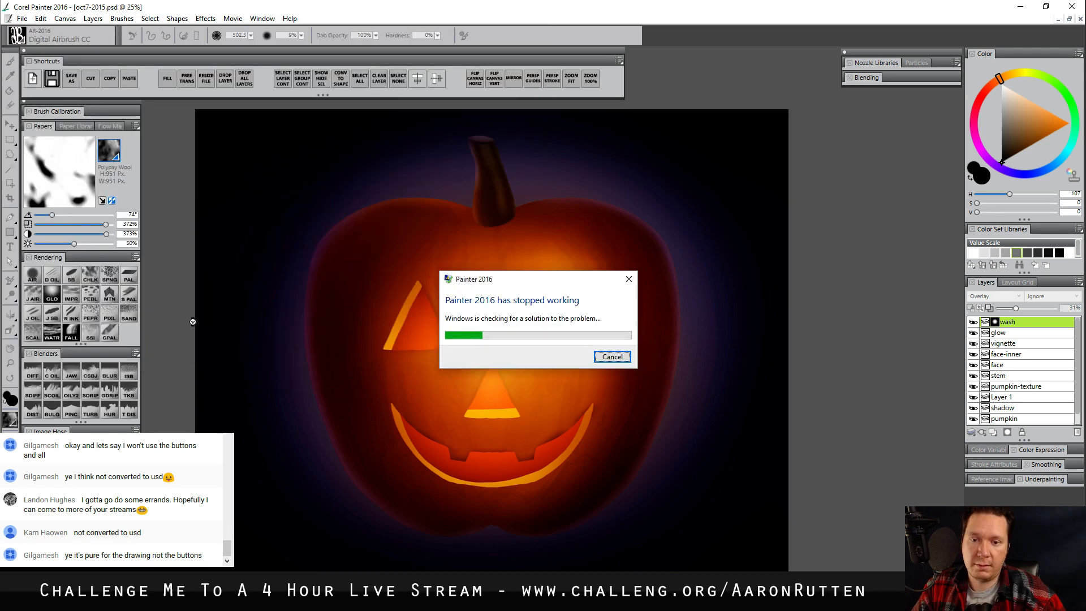
click(612, 357)
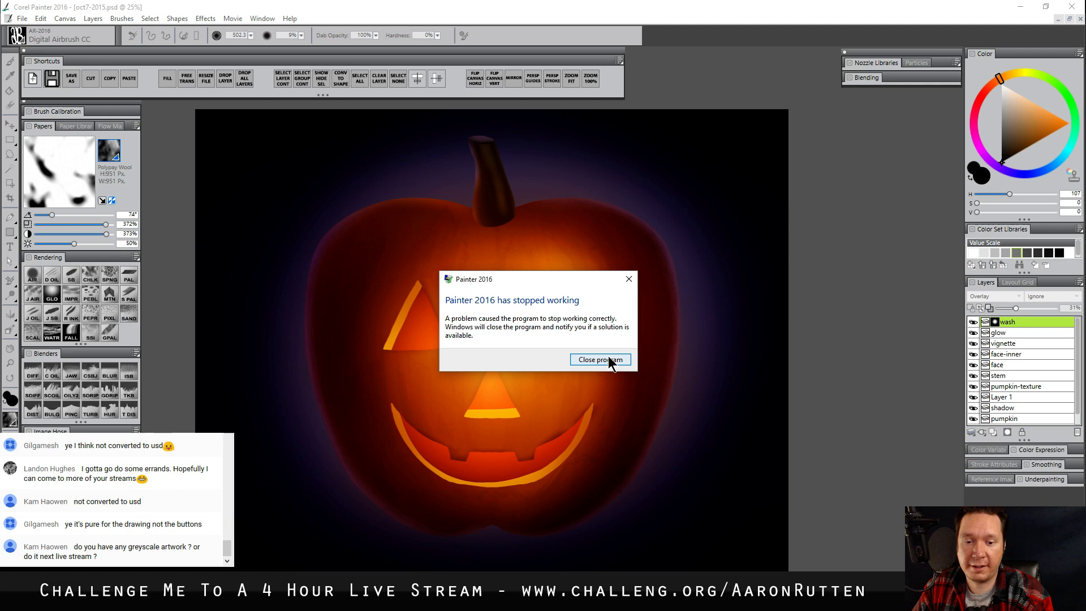
click(609, 358)
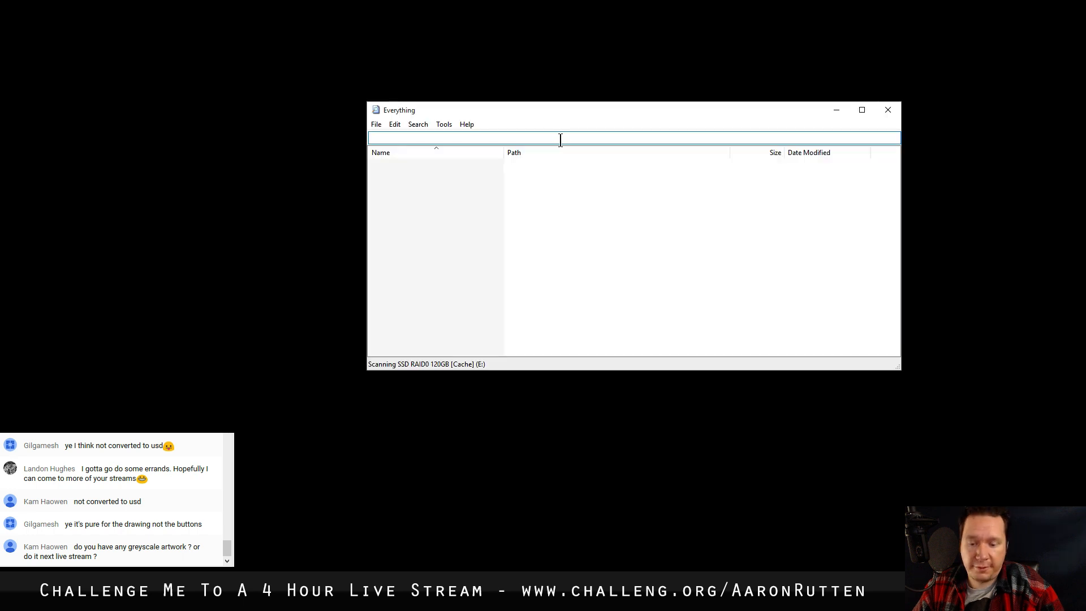
Search the computer with Everything for "painter rec" and open the recovered oct7-2015-2_tmp001 RIF from the Painter 2016 Recovered Files folder
text(painter recvoered)
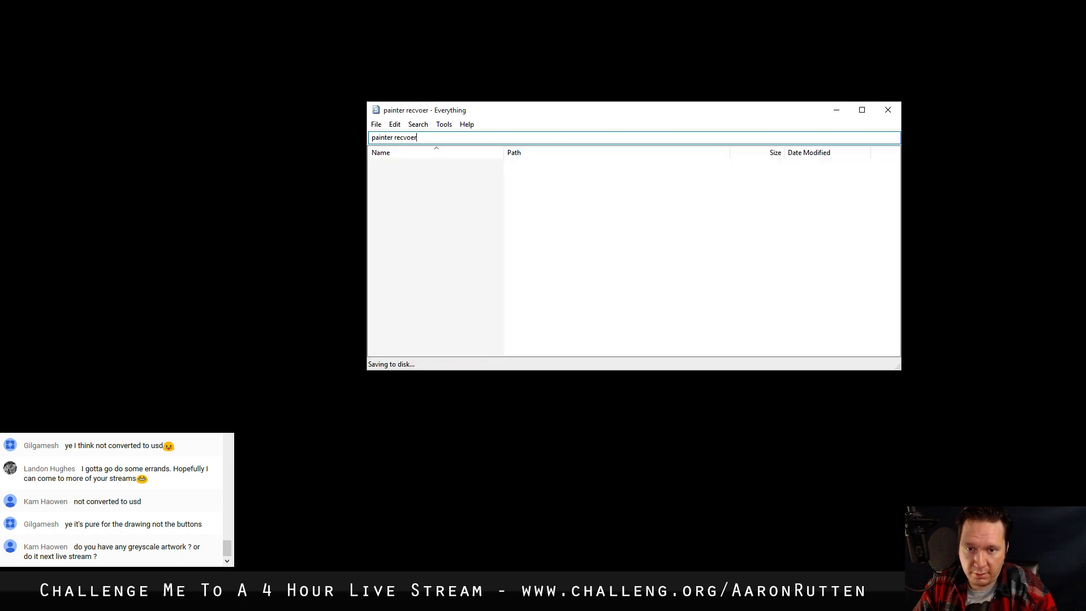
key(BackSpace)
key(BackSpace)
key(BackSpace)
key(BackSpace)
key(BackSpace)
key(BackSpace)
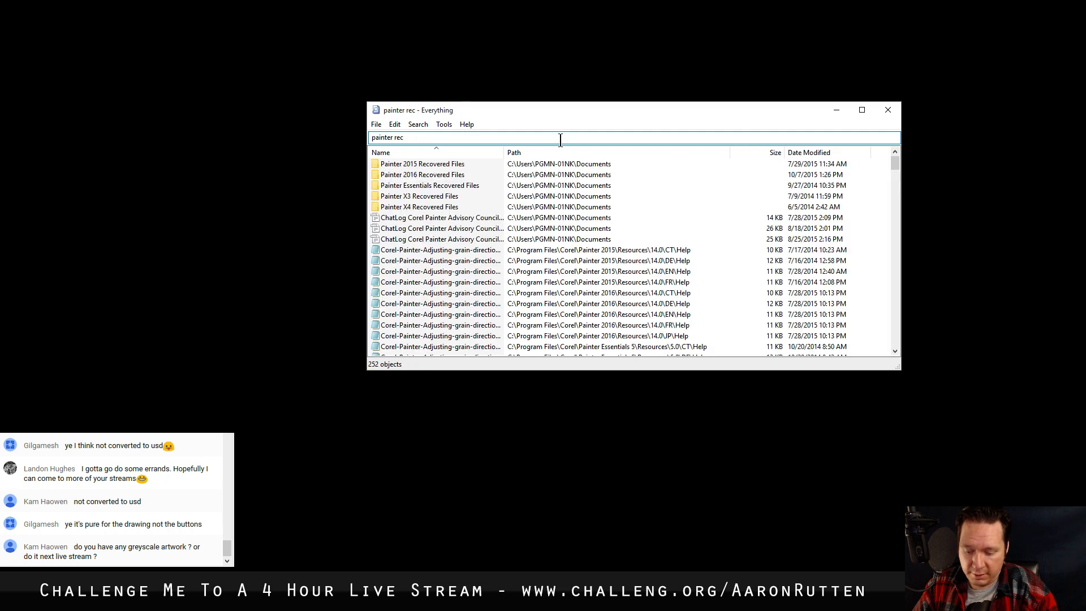
double_click(441, 174)
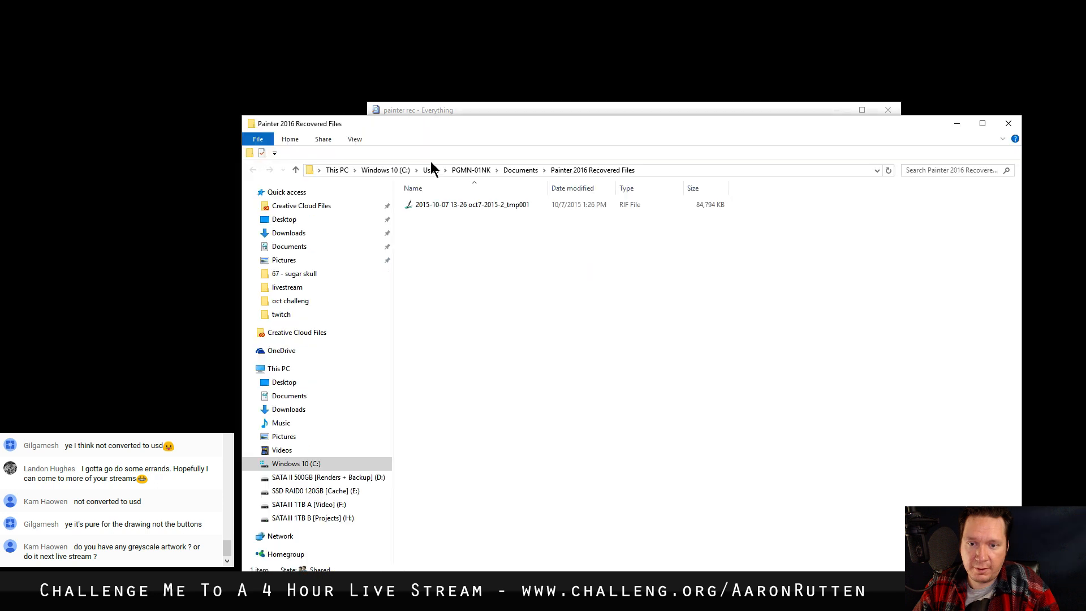
click(425, 207)
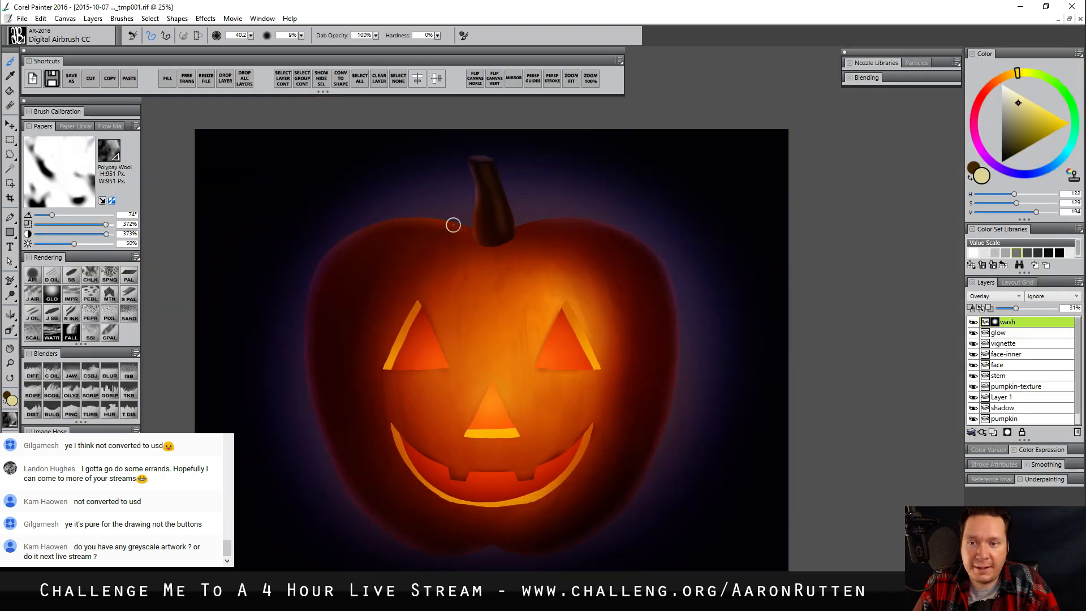
Apply the wash layer's mask and save the recovered image as the Photoshop file oct7-2015-2 in the oct 7 2015 folder
right_click(996, 321)
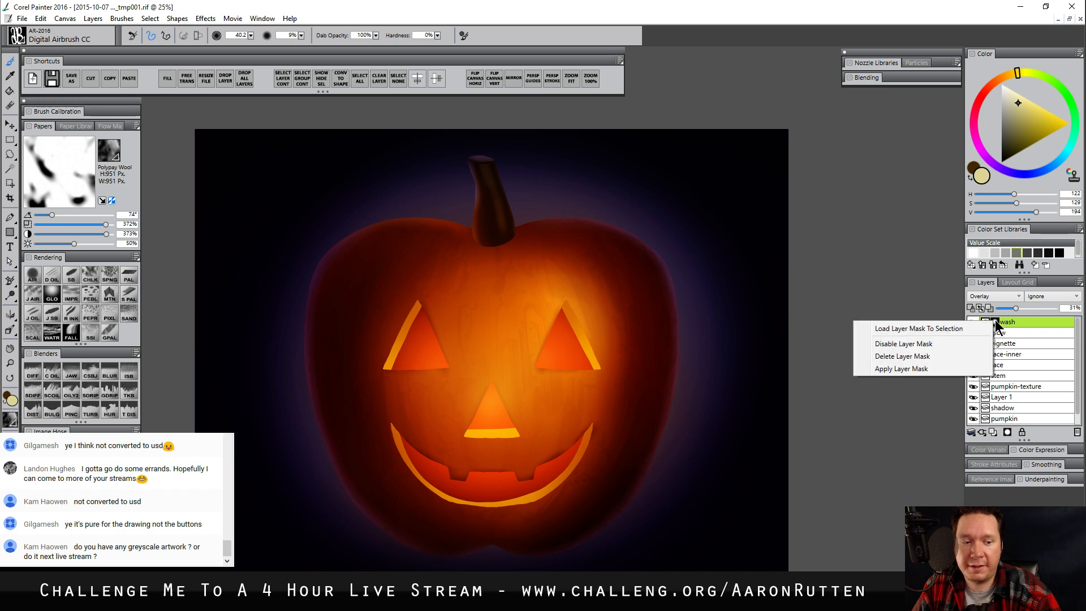
click(918, 368)
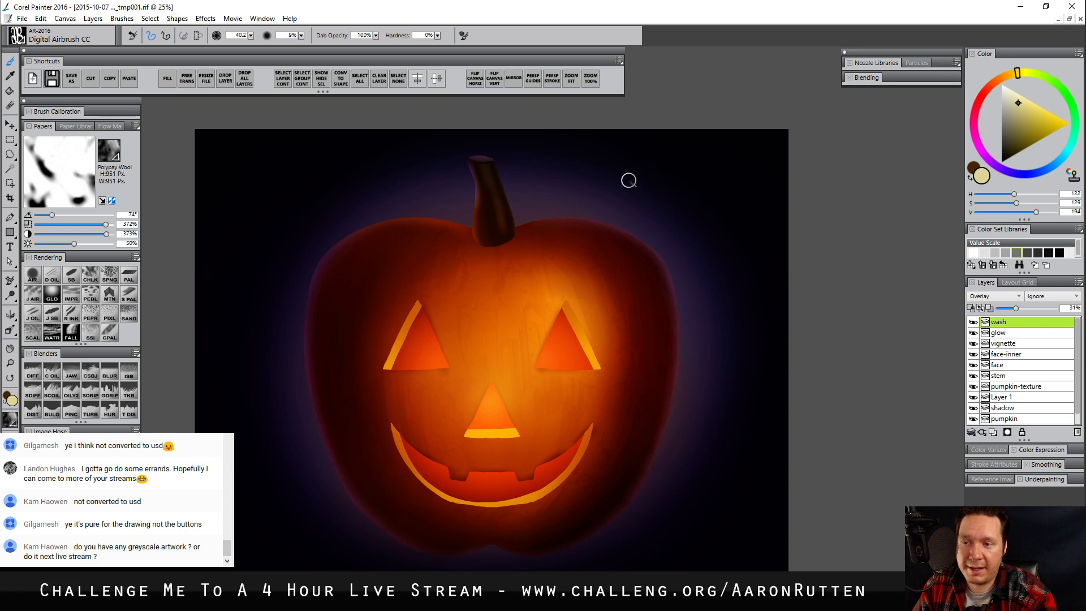
click(69, 77)
click(192, 320)
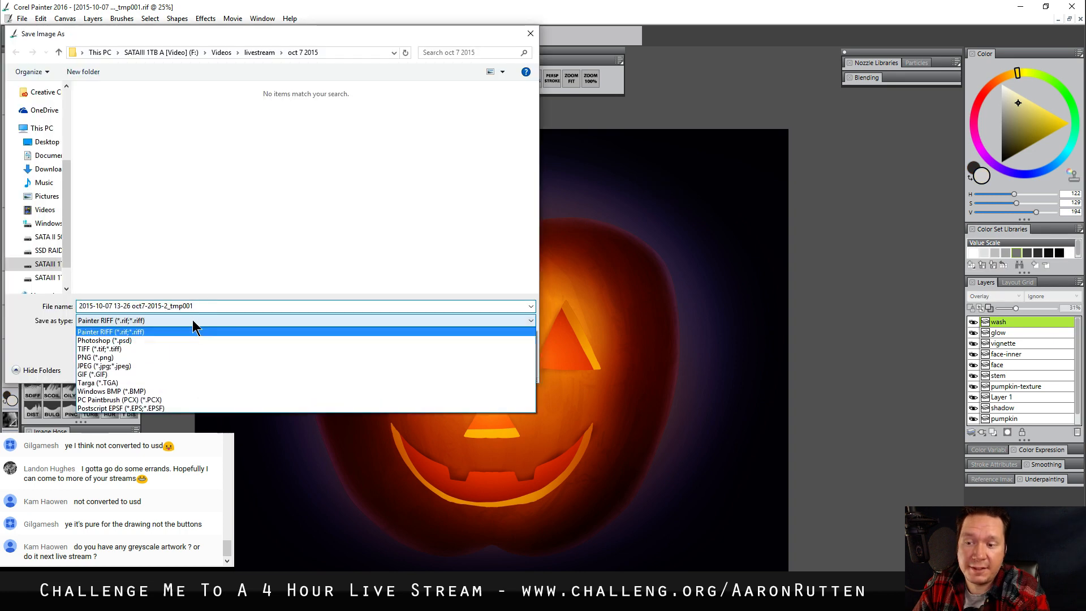
click(192, 340)
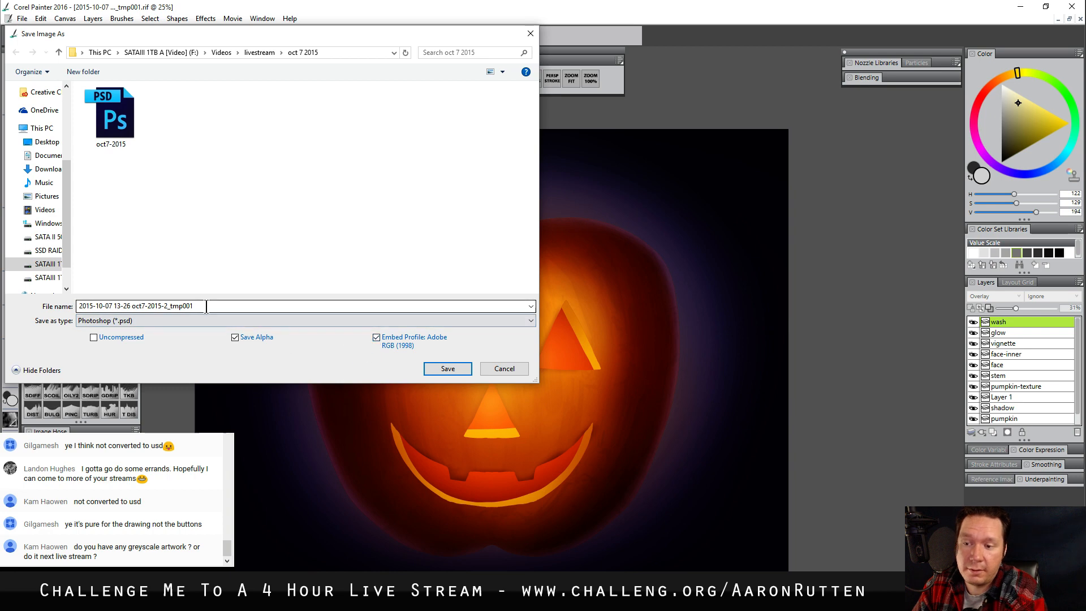
click(136, 134)
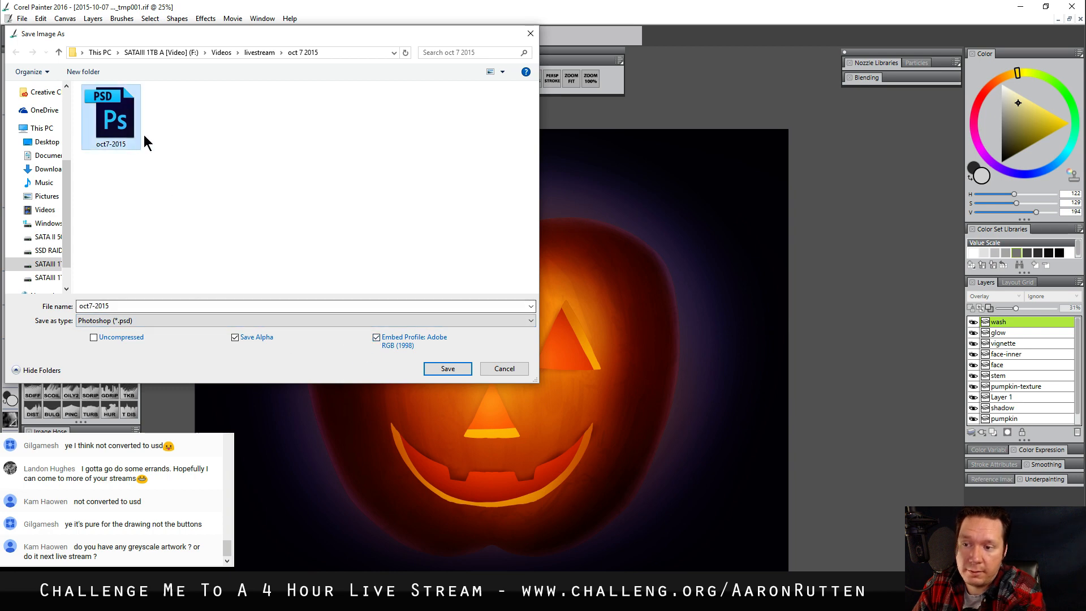
click(202, 304)
key(Return)
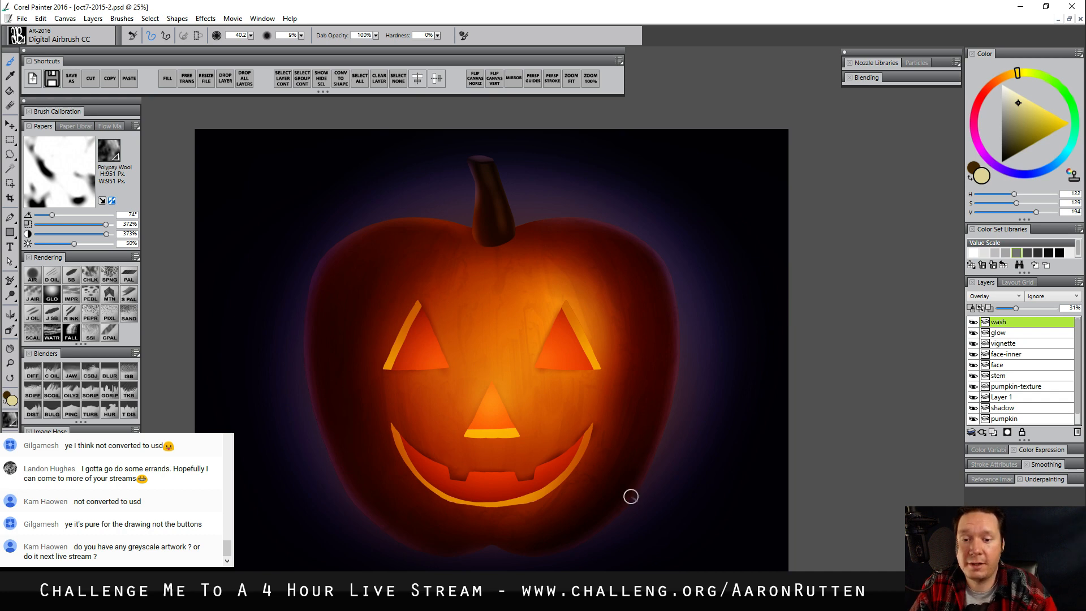
Flatten all layers onto the canvas and choose the Coarse Oily Blender 2 brush at size 34.2 for the stem
mouse_move(664, 499)
mouse_down()
mouse_move(671, 482)
mouse_move(665, 490)
mouse_up()
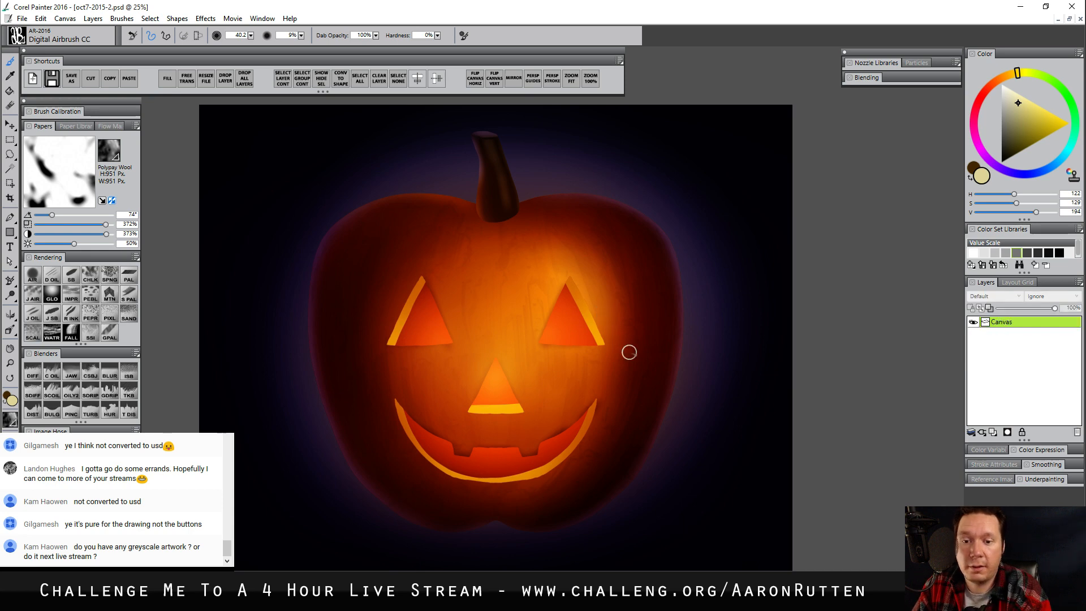
click(9, 363)
click(499, 289)
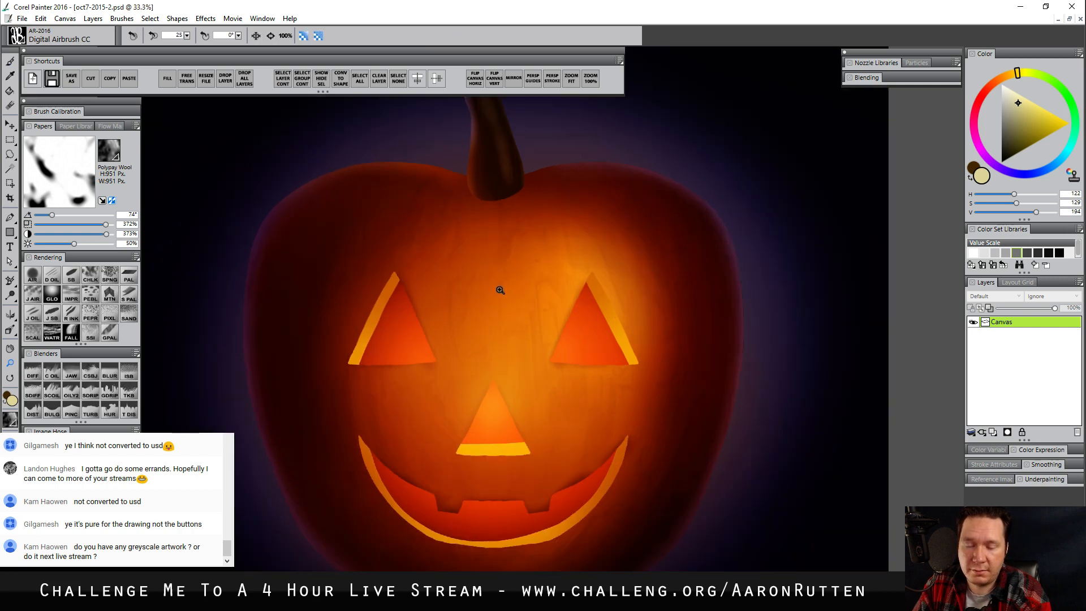
drag(501, 290, 504, 340)
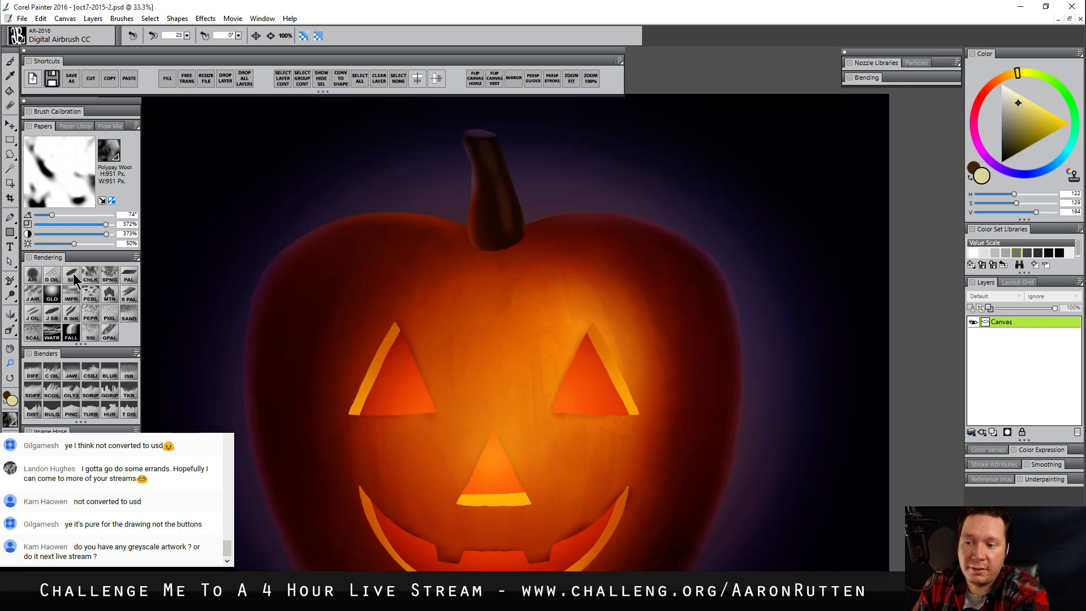
click(50, 376)
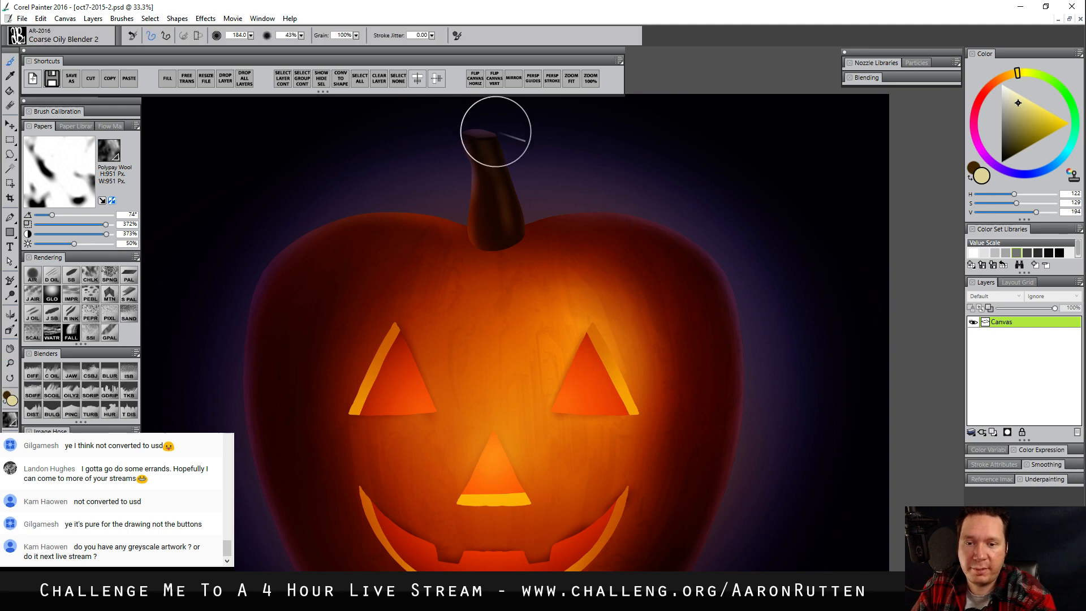
drag(498, 214, 499, 221)
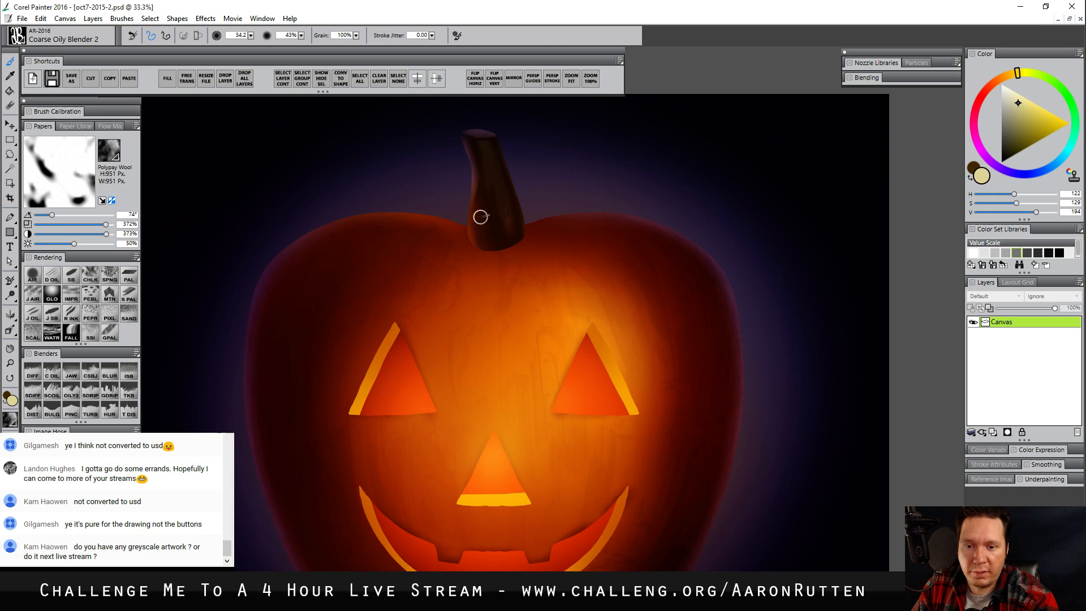
Smear the stem's shading into streaks and roughen its base edge into the pumpkin with Coarse Oily Blender 2 at size 12.0
key(m)
click(507, 218)
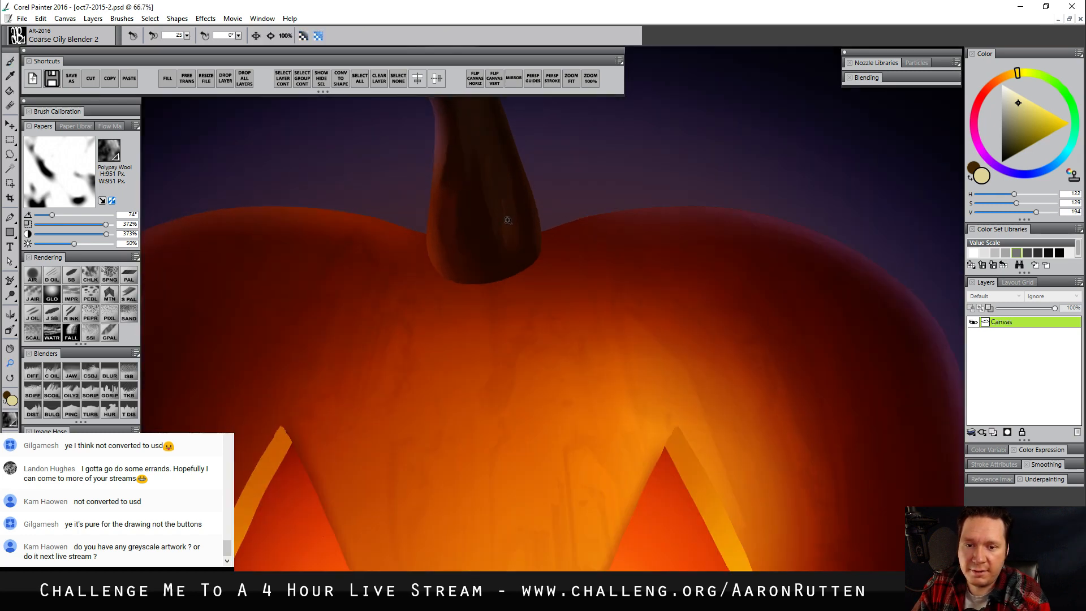
drag(532, 226, 542, 307)
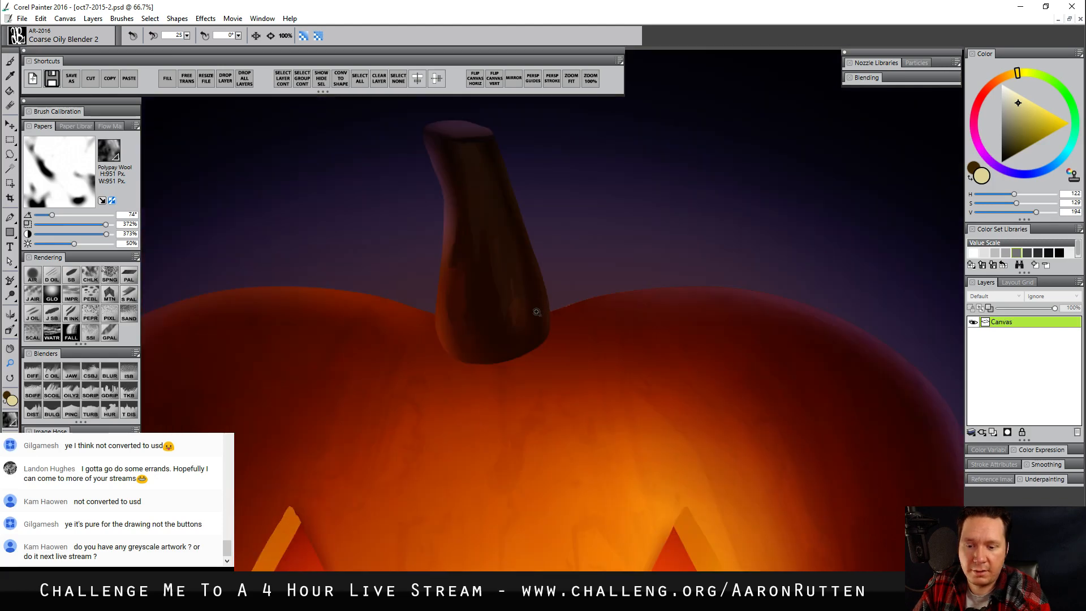
key(b)
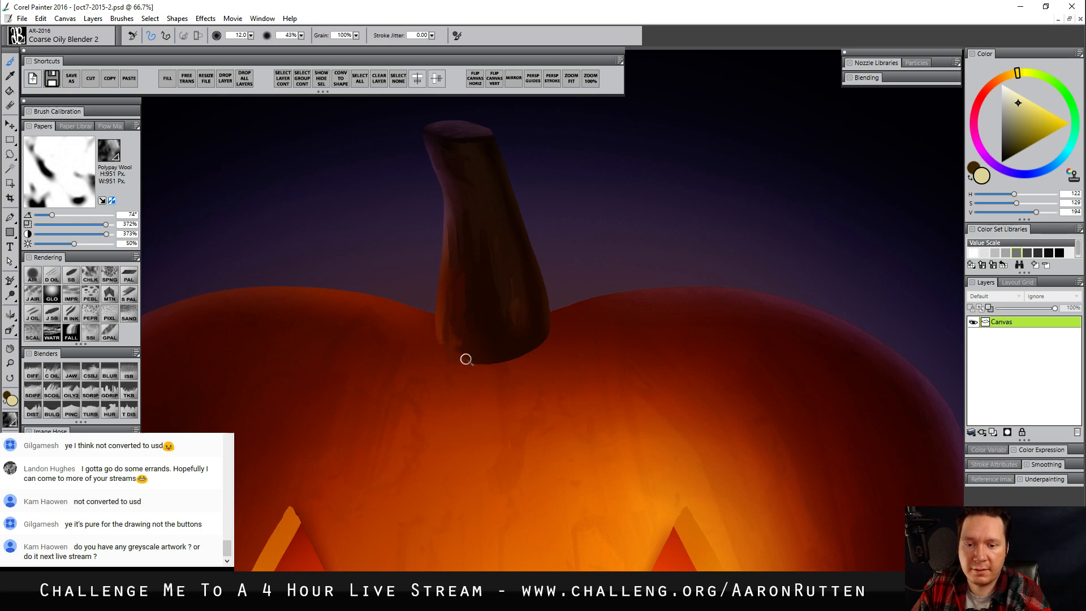
mouse_move(466, 360)
mouse_down()
mouse_move(526, 358)
mouse_move(507, 367)
mouse_move(539, 356)
mouse_up()
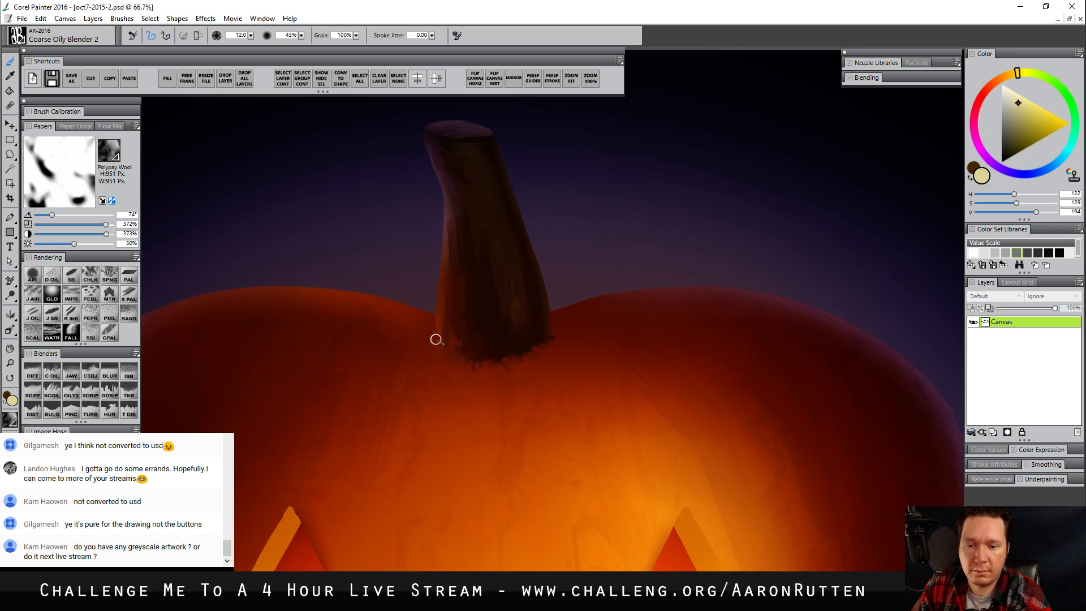
Smear long streaks down the pumpkin's skin above and around the eyes and nose with Coarse Oily Blender 2 at size 105.2
drag(577, 502, 550, 260)
drag(517, 467, 583, 369)
drag(585, 496, 666, 456)
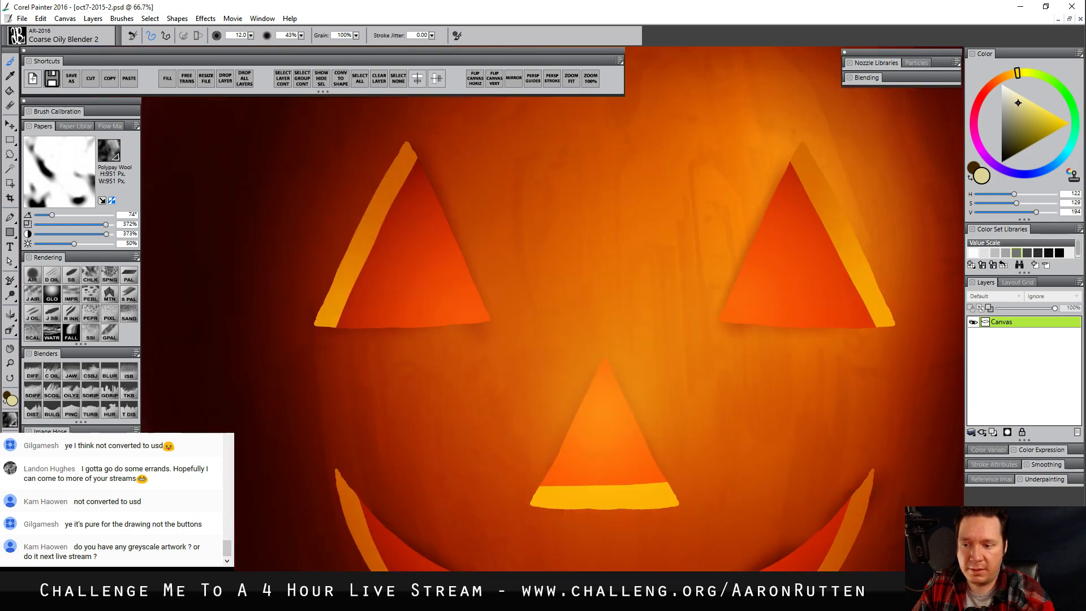
click(11, 363)
alt+click(348, 331)
alt+click(350, 332)
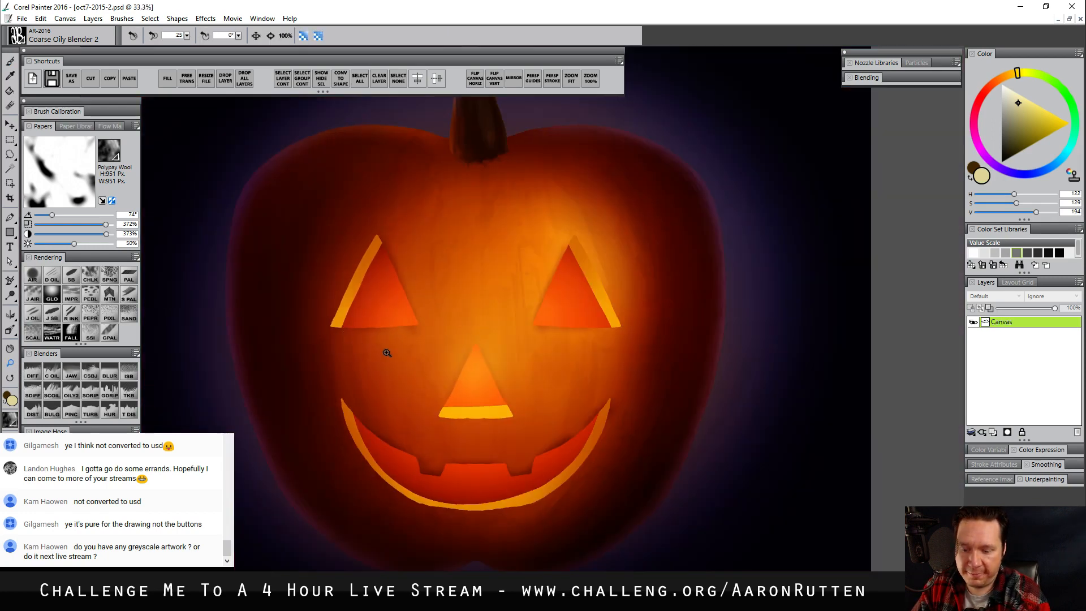
key(b)
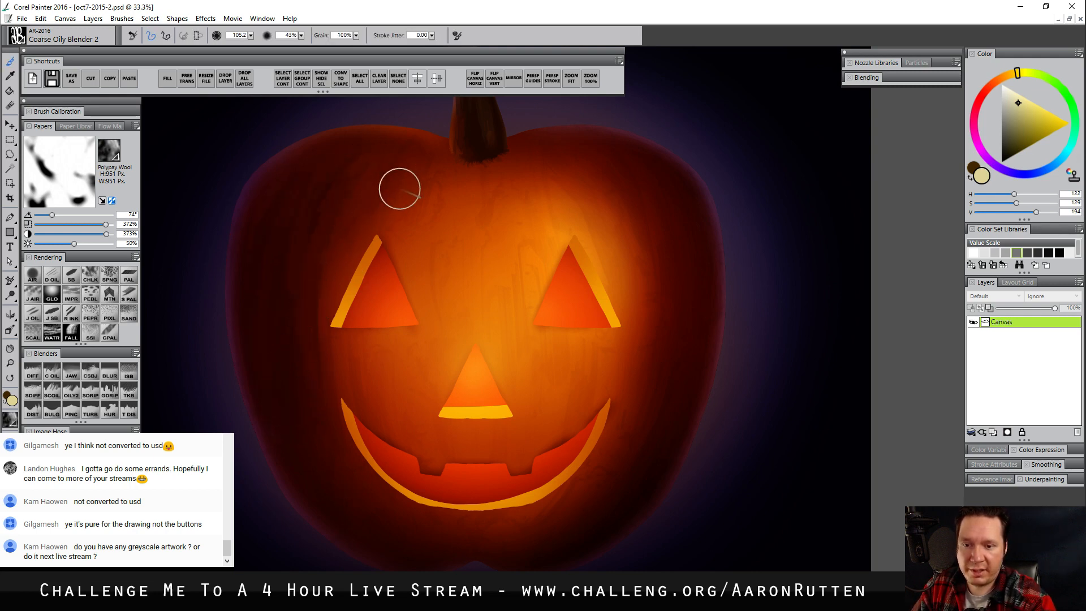
drag(400, 187, 421, 276)
drag(378, 357, 391, 408)
drag(427, 249, 439, 354)
drag(464, 215, 461, 281)
drag(483, 186, 482, 285)
drag(499, 249, 497, 314)
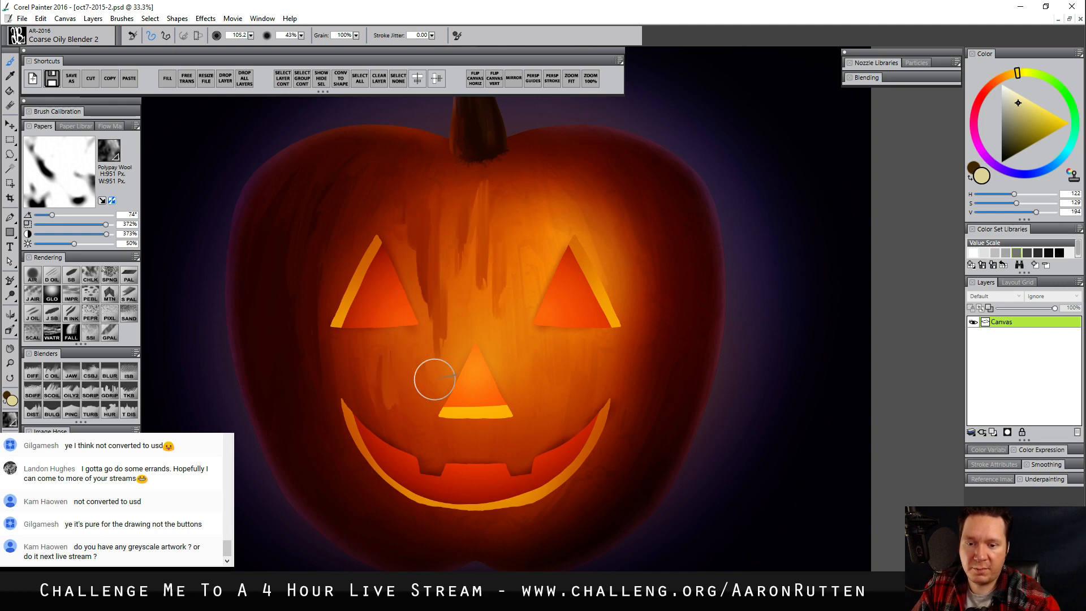
drag(540, 176, 548, 217)
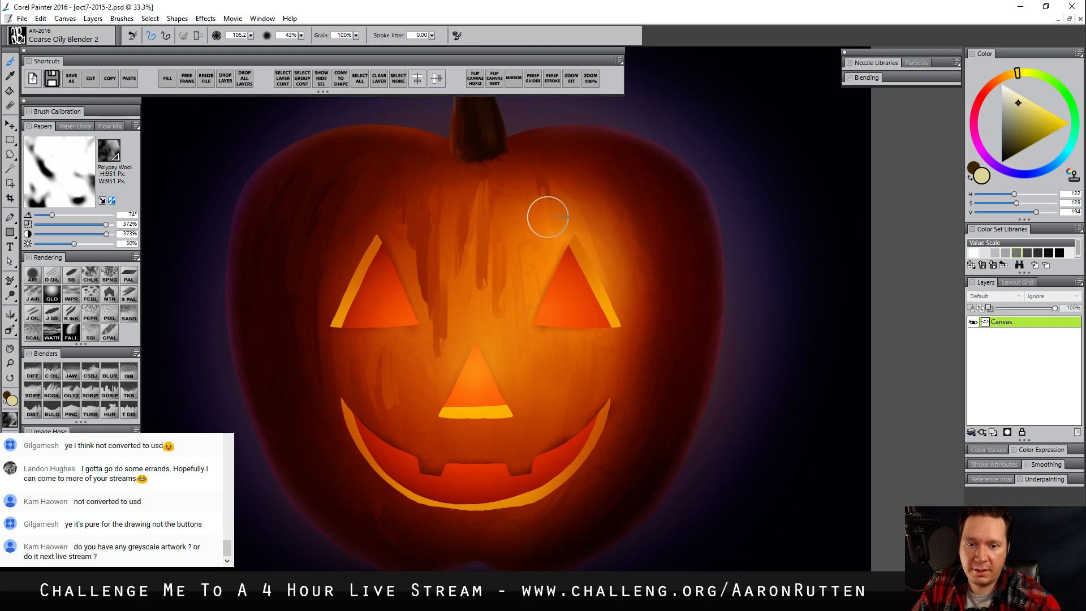
drag(552, 170, 570, 202)
mouse_move(580, 184)
mouse_down()
mouse_move(599, 228)
mouse_move(630, 255)
mouse_up()
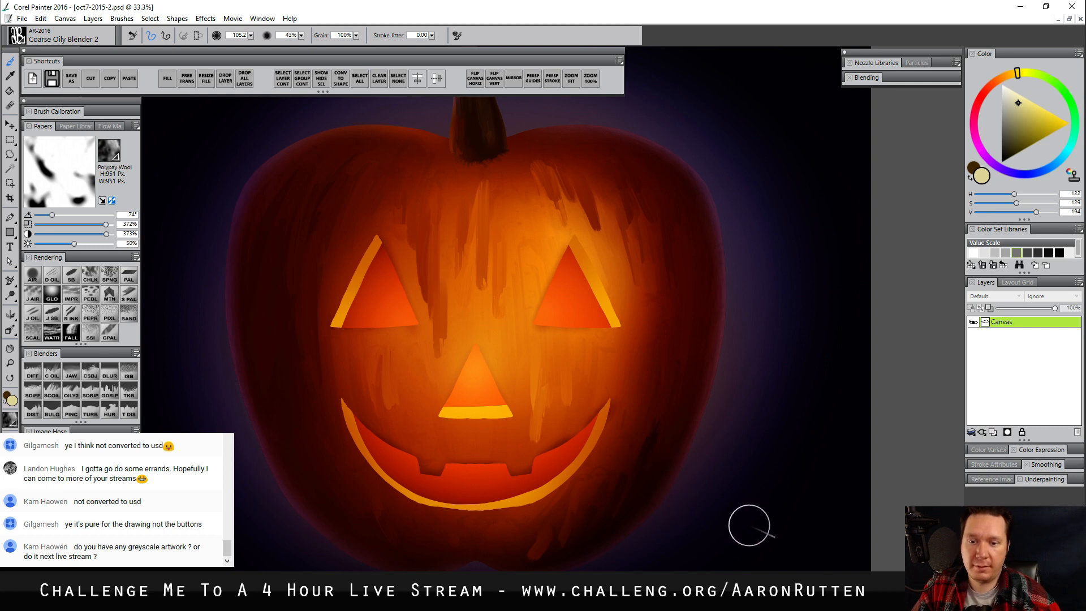
Soften the smeared skin streaks across the pumpkin with Diffuse Blur AR, enlarging the brush to size 135.0
click(32, 375)
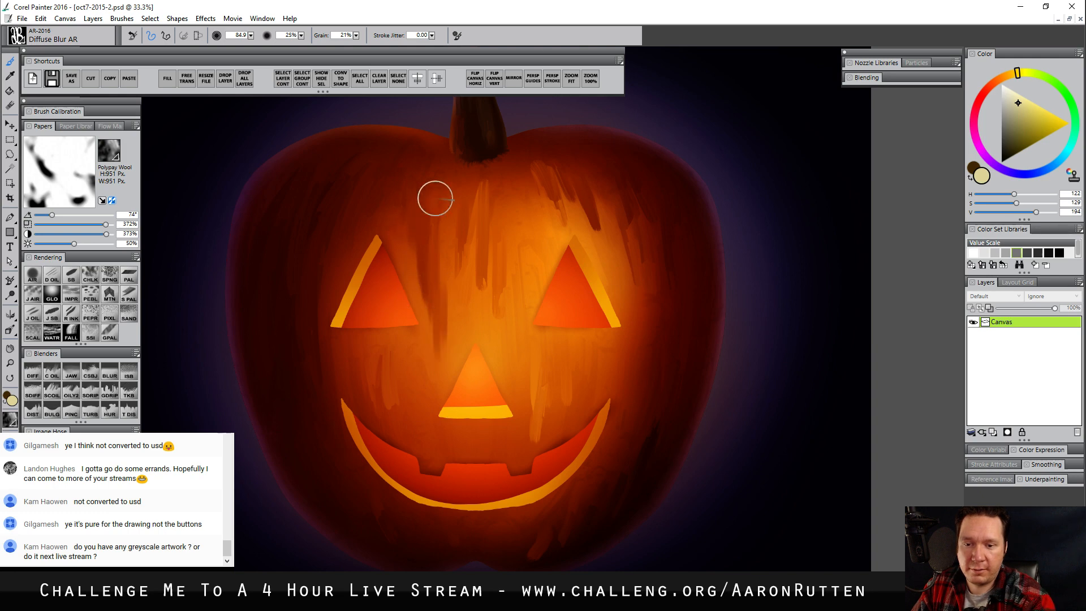
key(bracketleft)
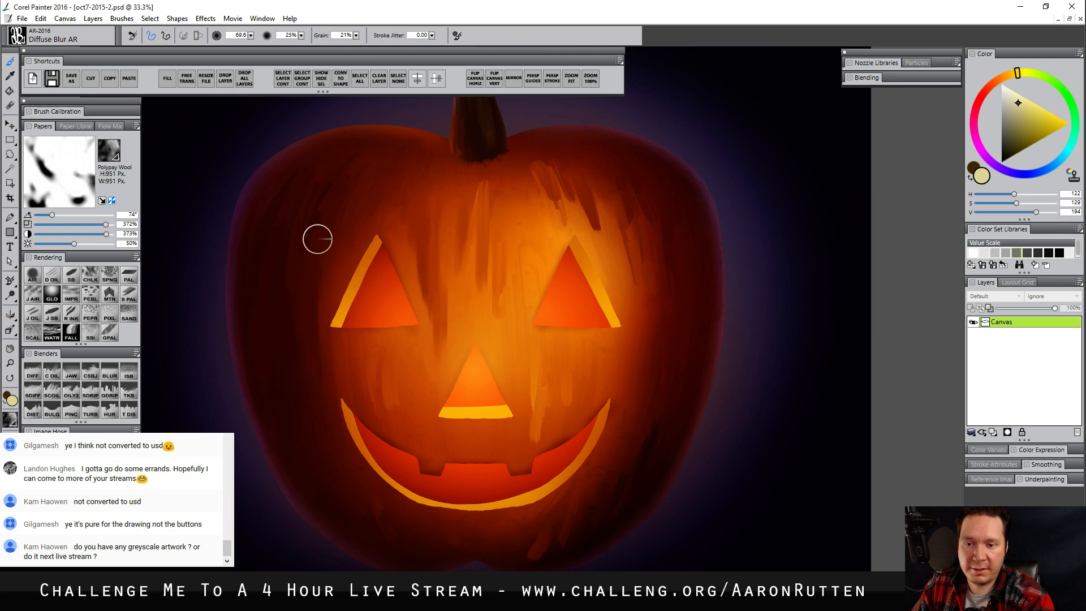
key(bracketright)
key(bracketright)
key(bracketright)
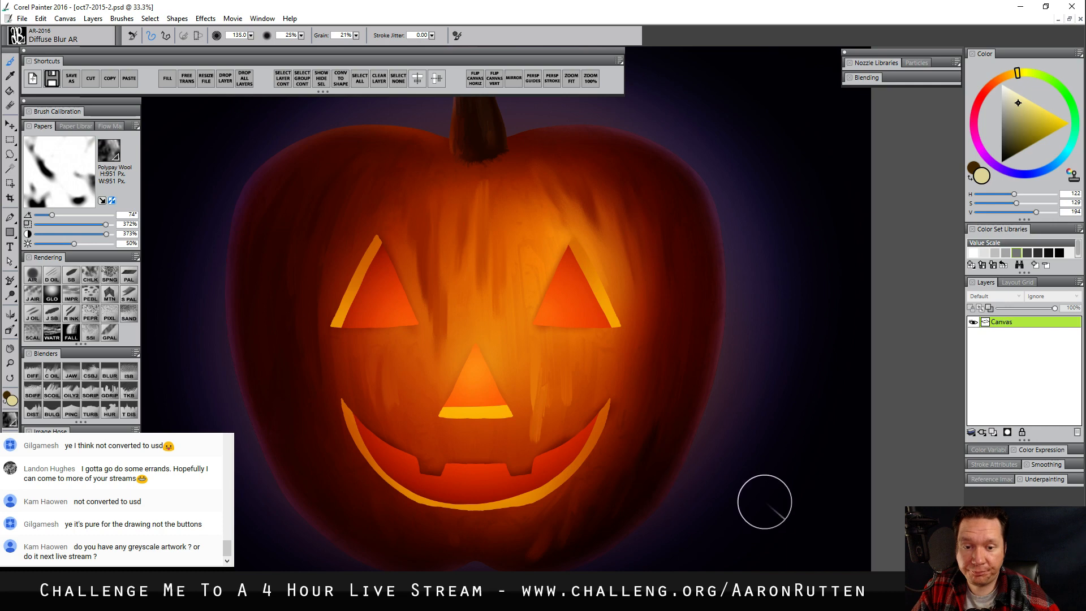
drag(608, 431, 615, 488)
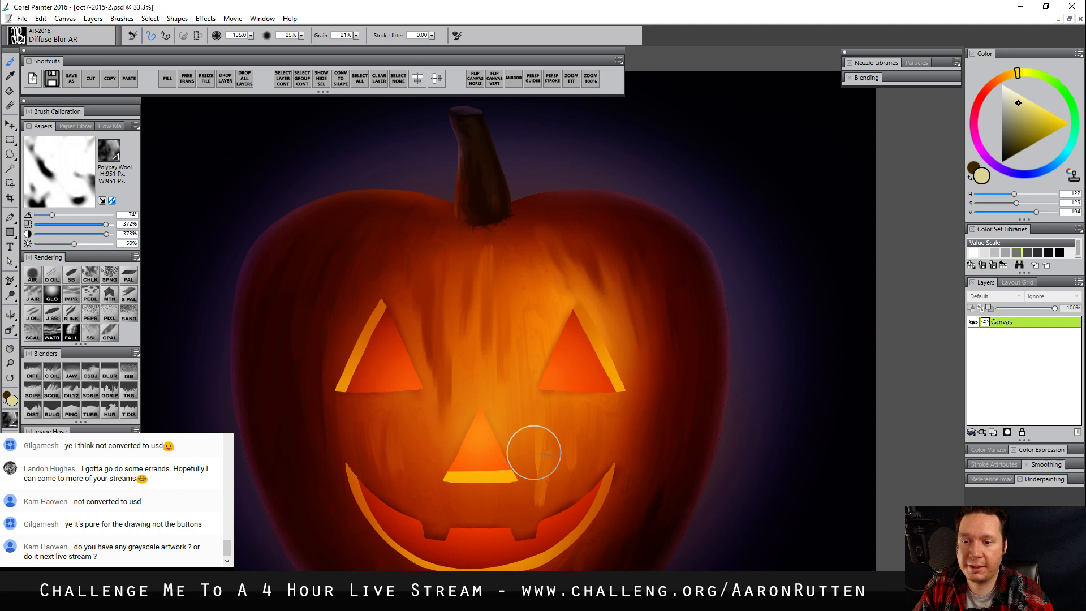
Soften the edges of the carved face and stem with Blur AR at size 40.0, and enlarge the brush to 237.0
mouse_move(564, 524)
mouse_down()
mouse_move(586, 428)
mouse_move(593, 437)
mouse_up()
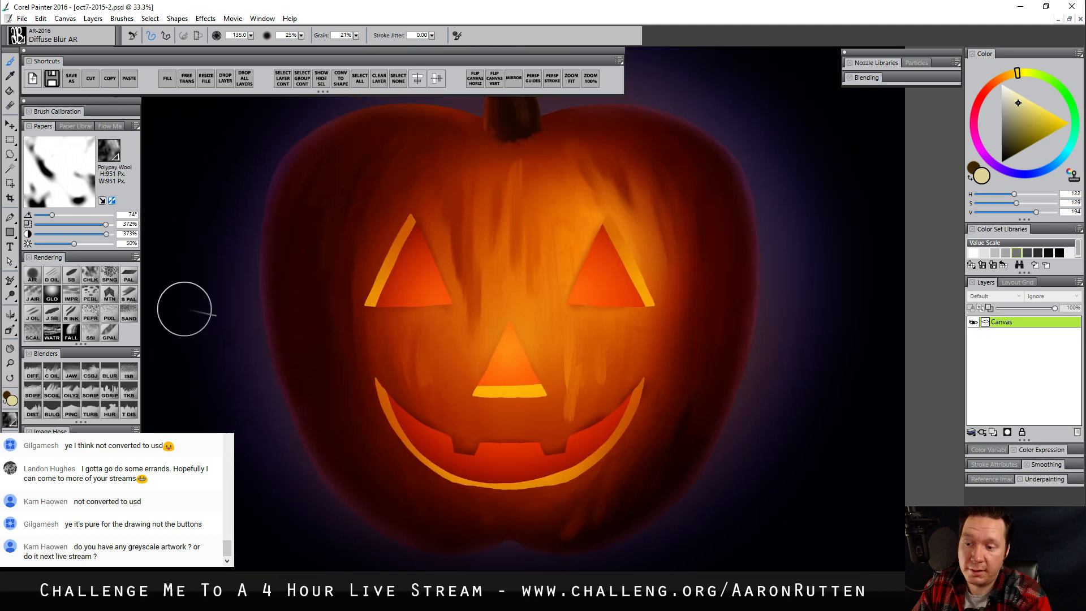
click(109, 376)
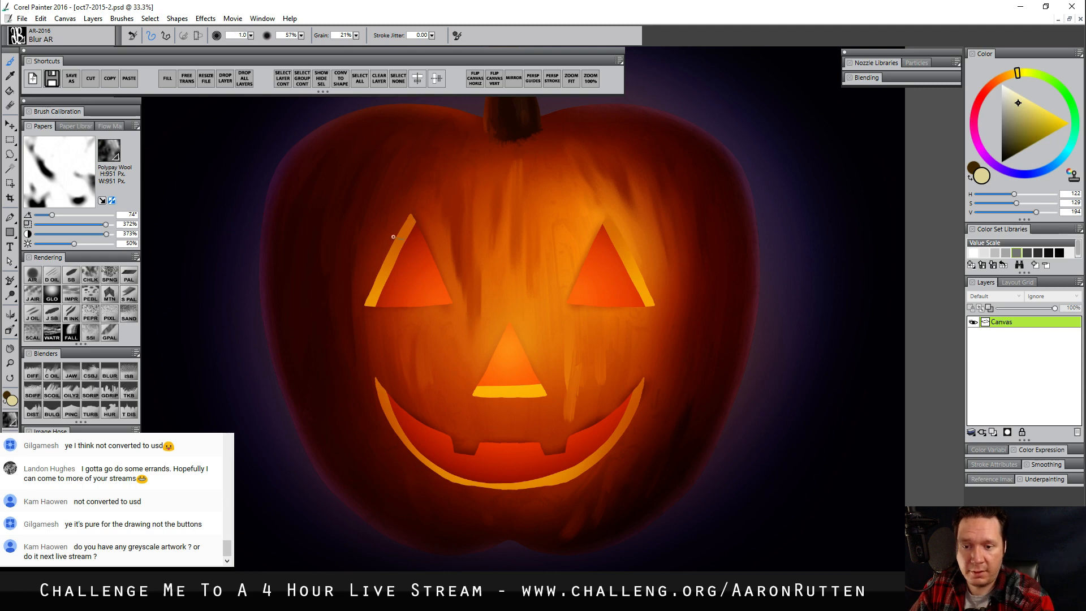
key(bracketright)
key(bracketright)
key(bracketright)
key(bracketright)
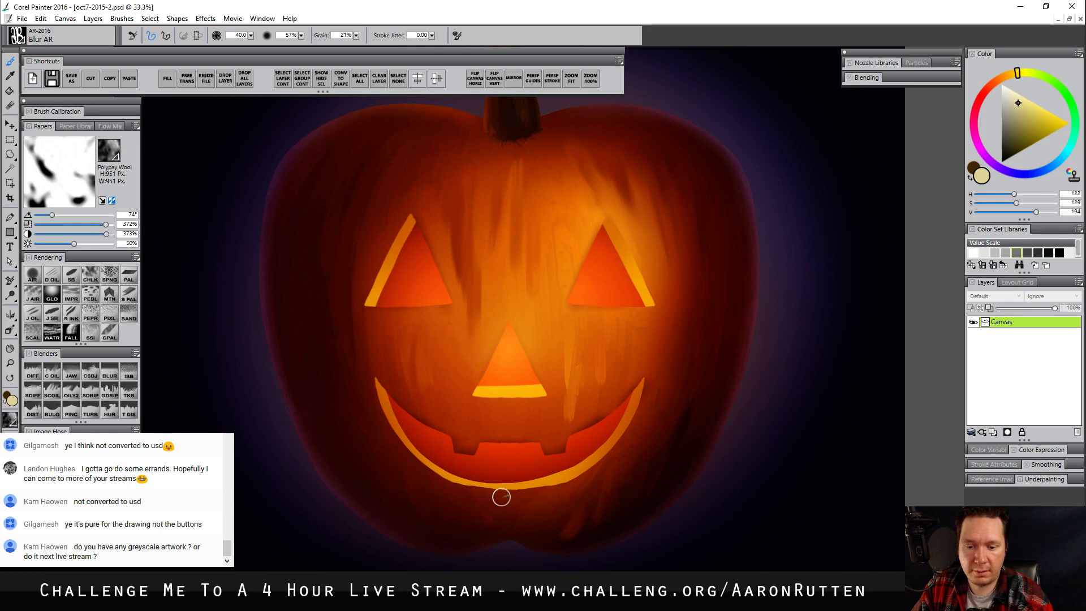
drag(596, 326, 583, 417)
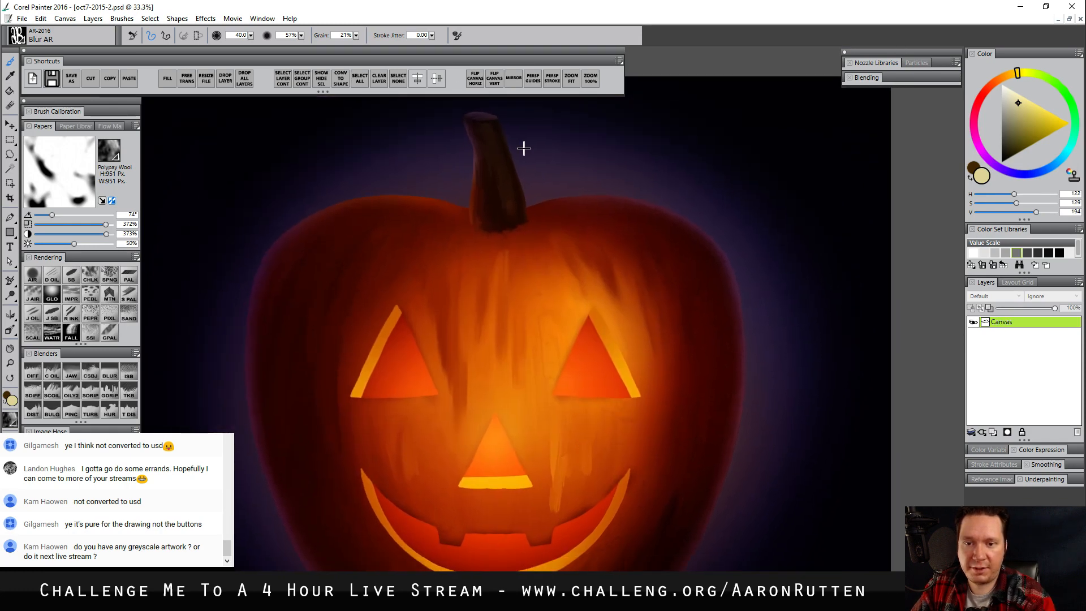
drag(486, 105, 525, 118)
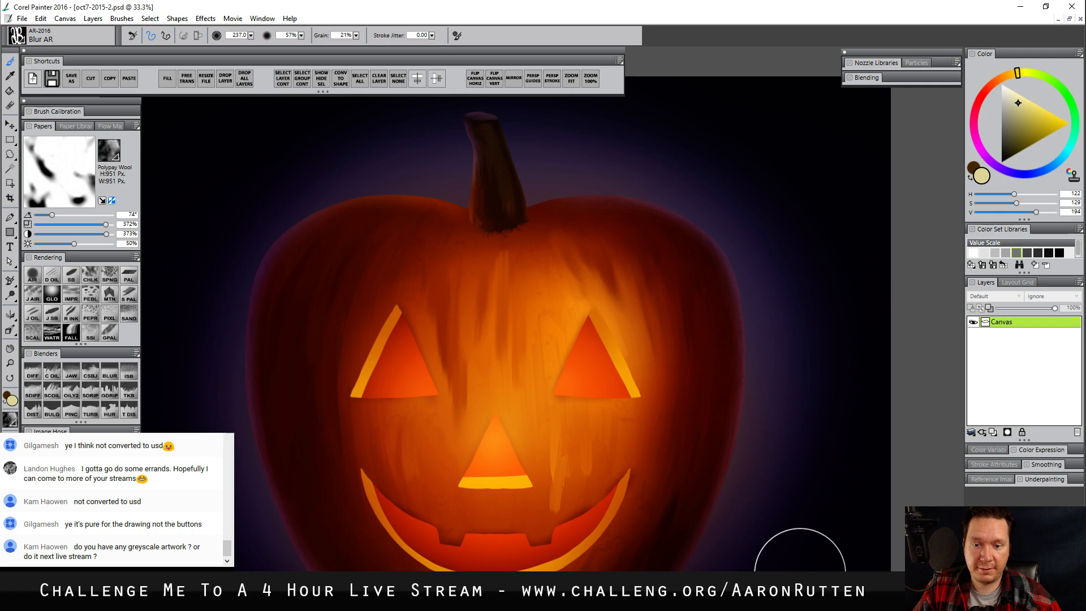
Push small irregularities into the left eye's rim, the nose edge and the upper mouth edge with Distorto AR at size 18.0
key(m)
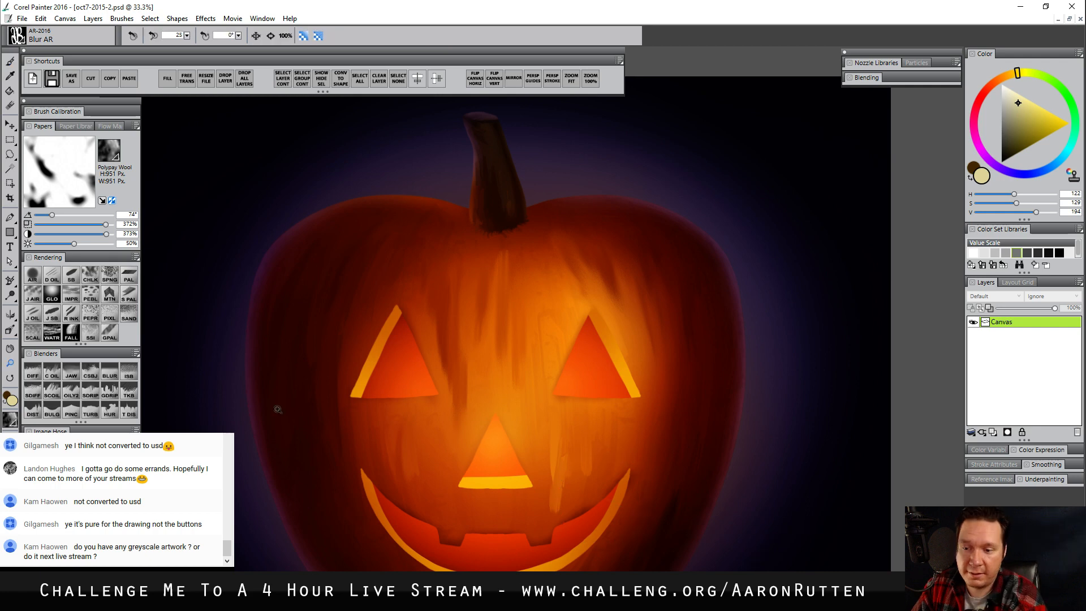
alt+click(488, 409)
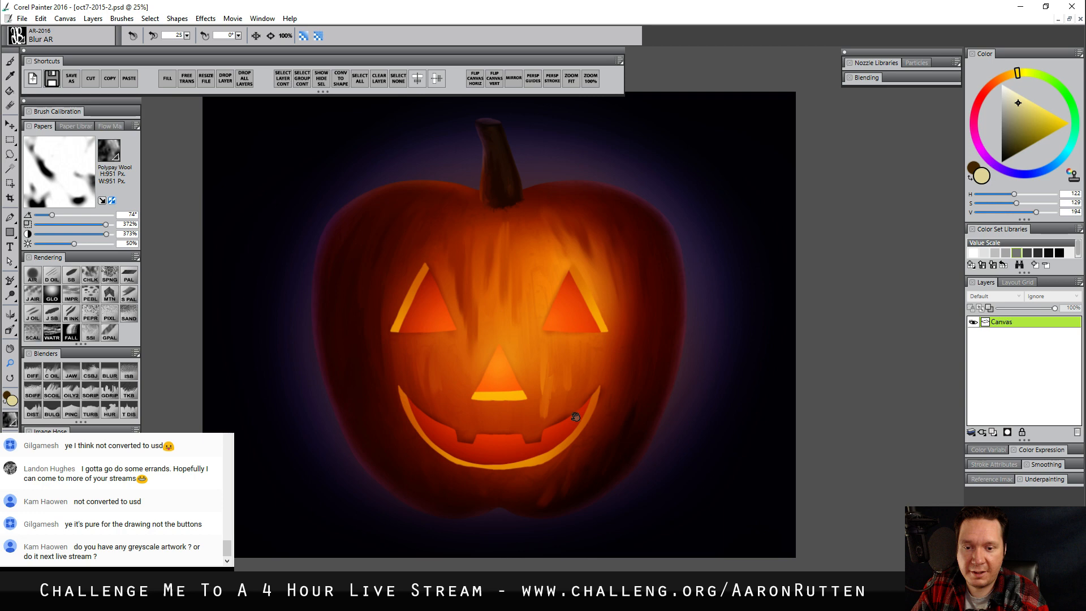
click(574, 343)
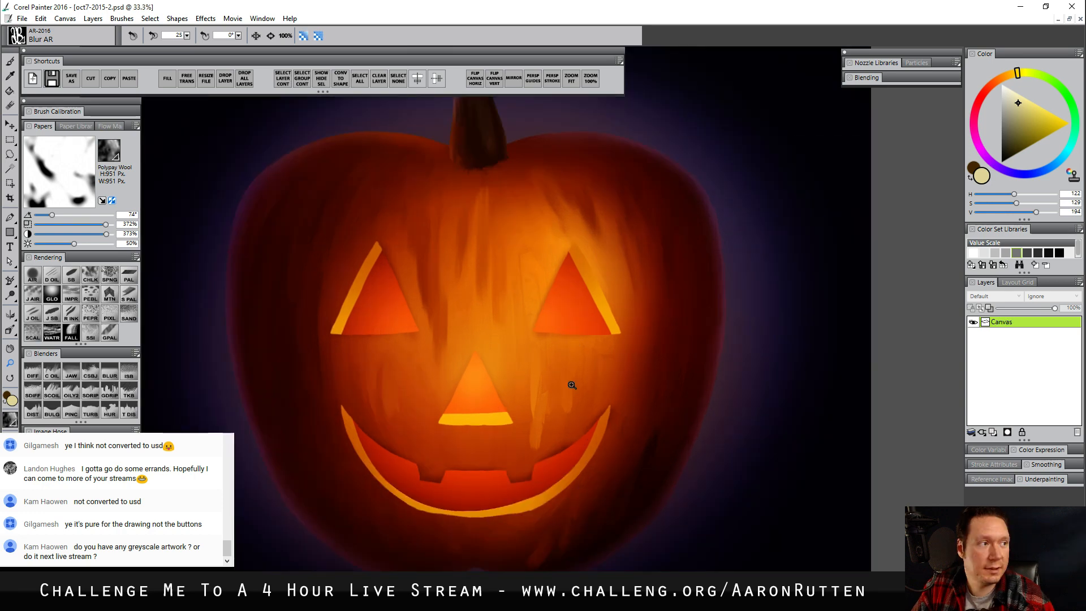
click(31, 411)
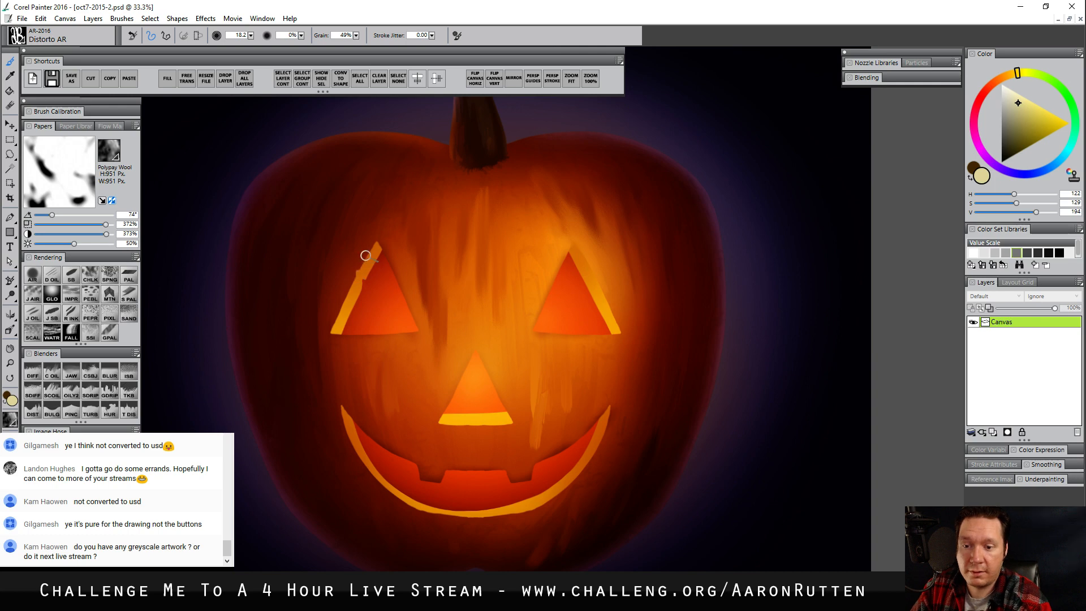
drag(474, 314, 475, 314)
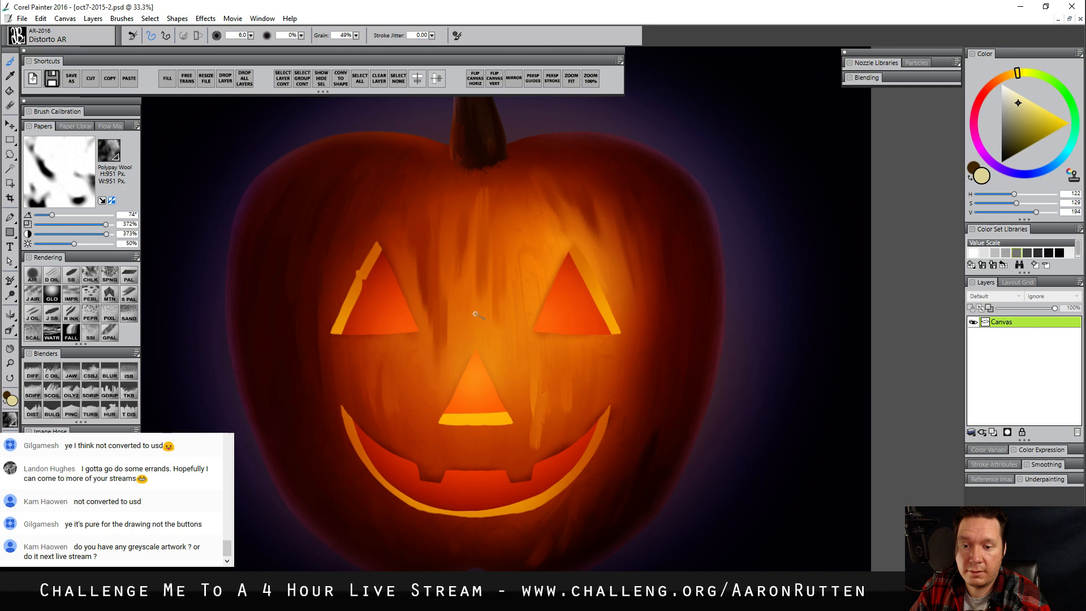
drag(471, 364, 469, 365)
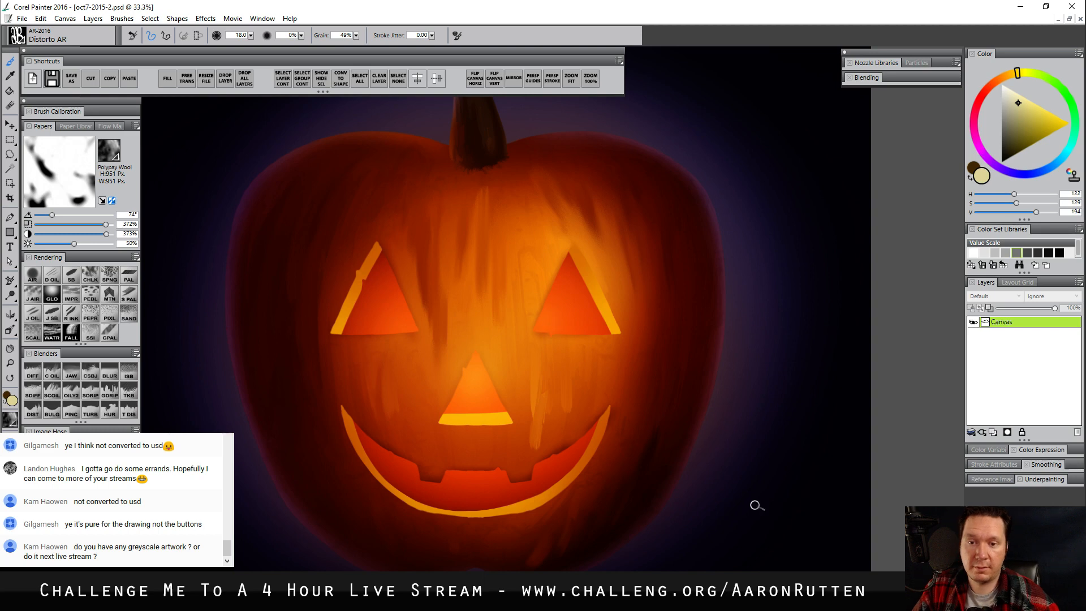
mouse_move(655, 362)
mouse_down()
mouse_move(660, 456)
mouse_move(664, 399)
mouse_up()
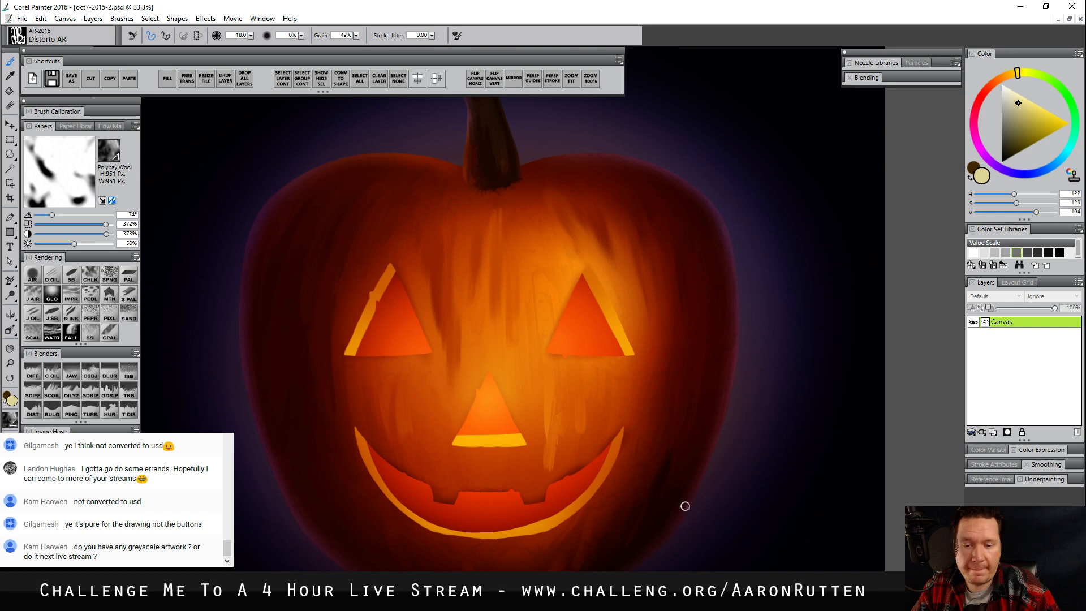
mouse_move(613, 505)
mouse_down()
mouse_move(613, 478)
mouse_move(609, 512)
mouse_up()
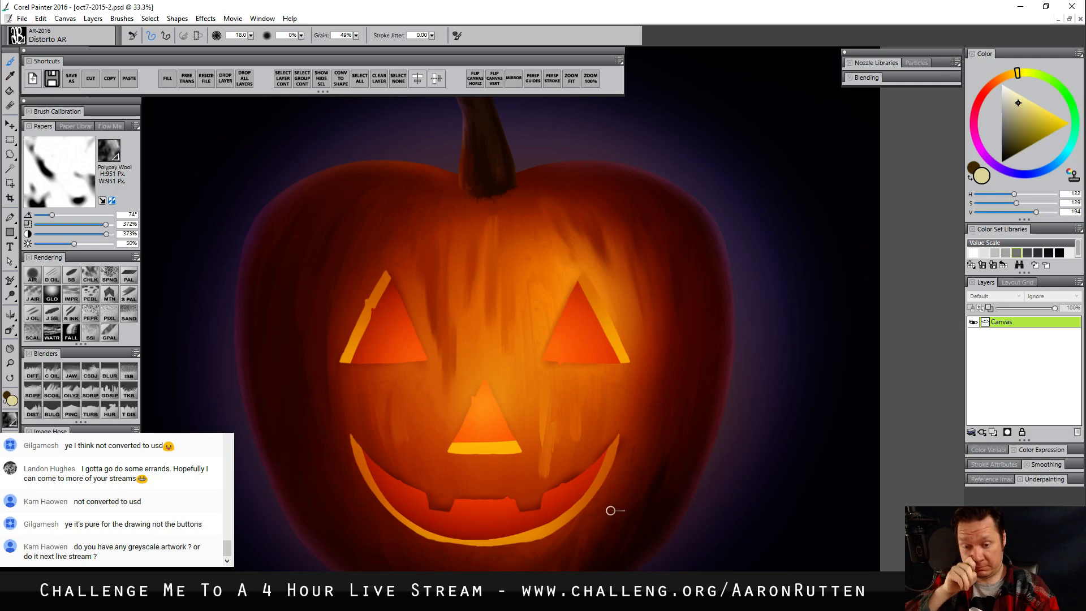
Duplicate the flattened painting by pasting a copy of it as a new layer above the canvas
click(9, 363)
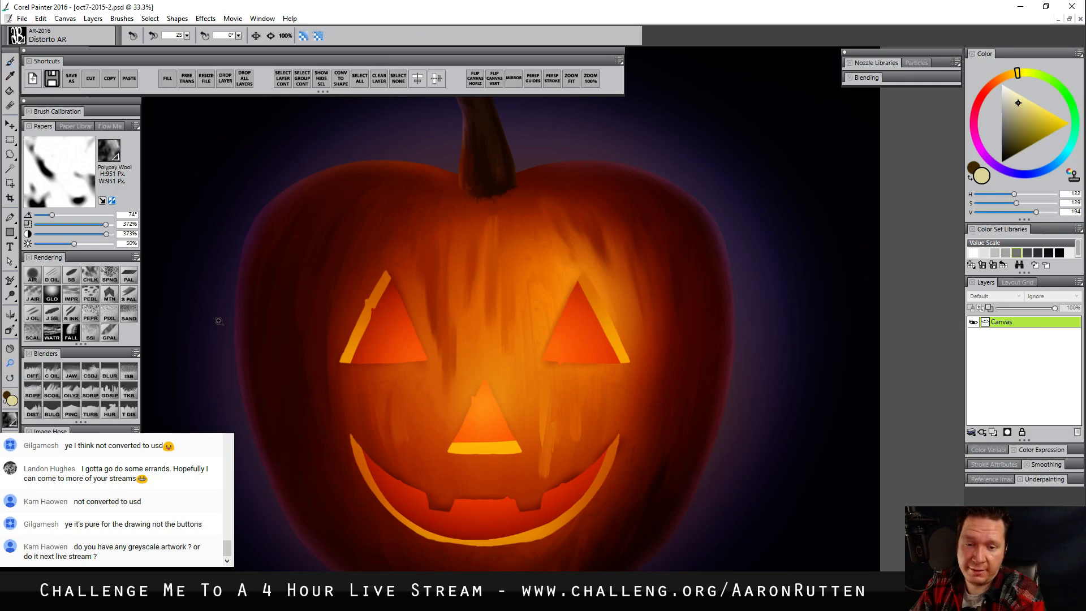
key(ctrl+minus)
drag(538, 402, 539, 409)
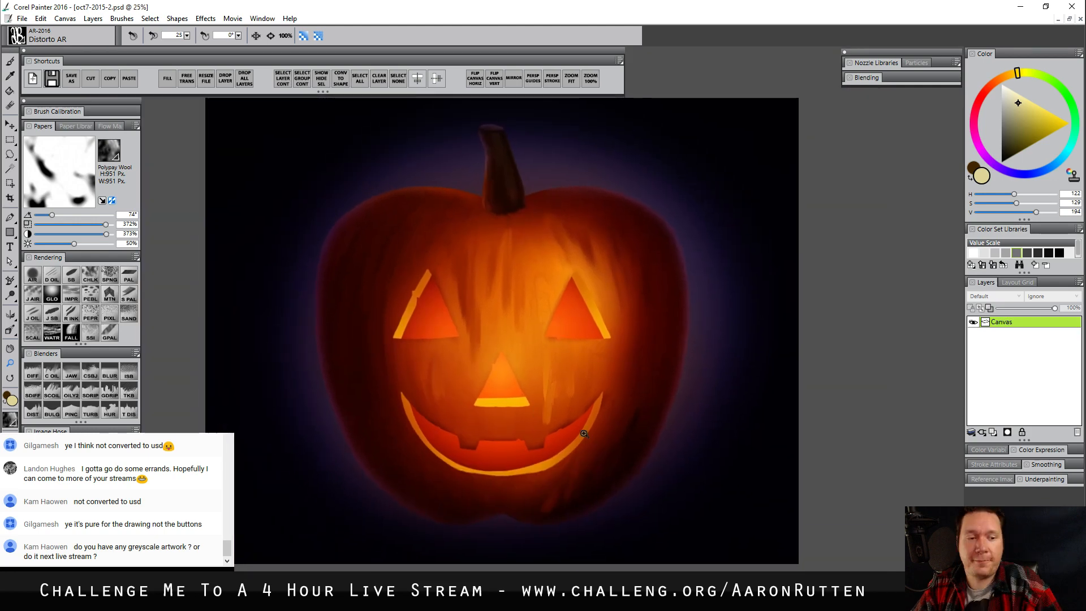
right_click(1003, 322)
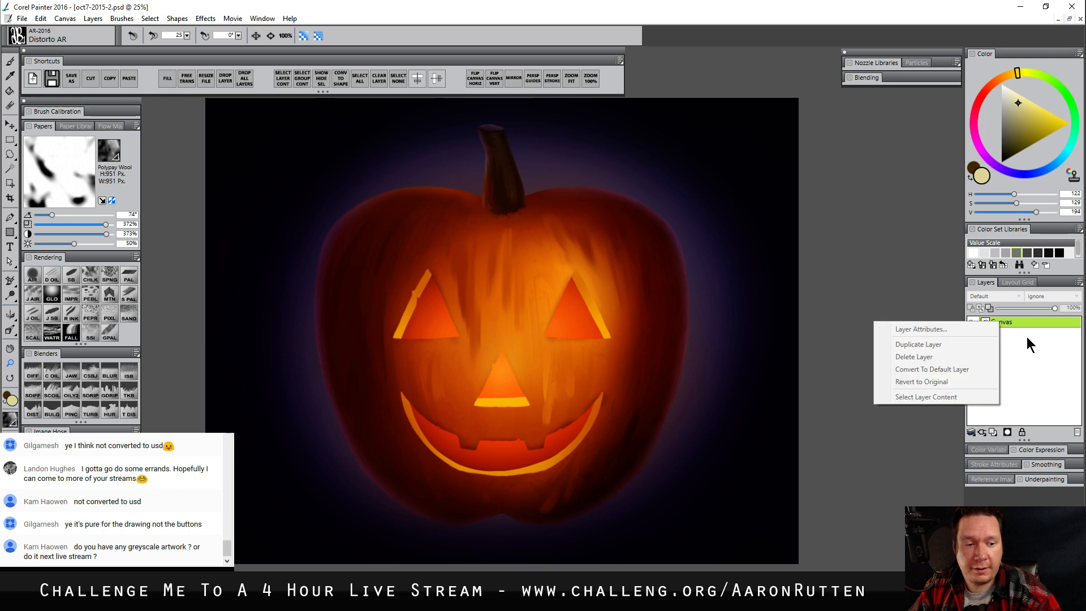
click(1027, 338)
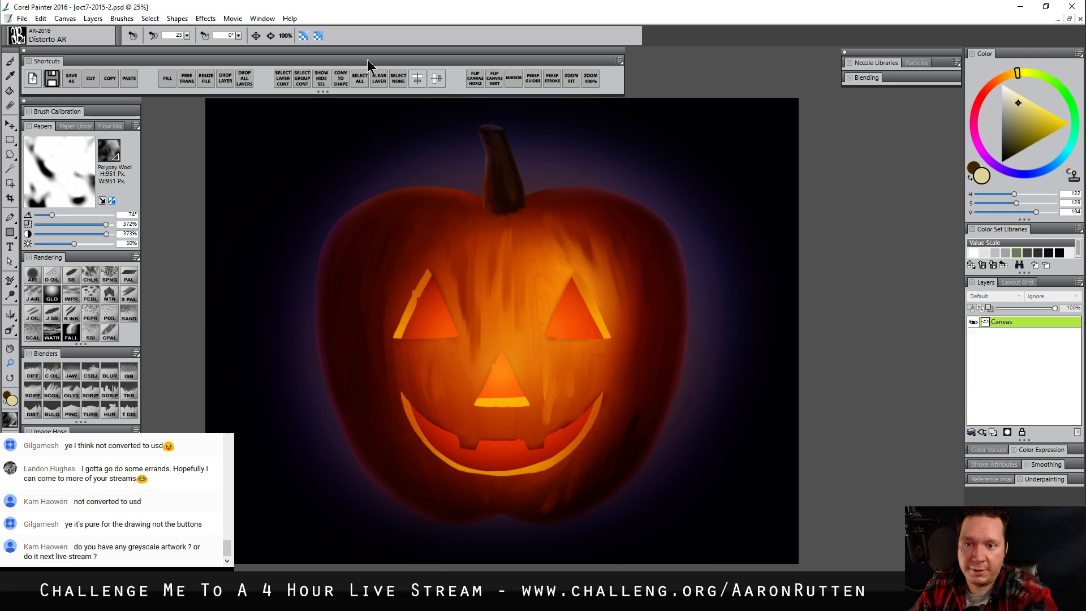
key(ctrl+v)
Apply a Gaussian Soften effect with an amount of 48.52 to the duplicate layer
click(206, 19)
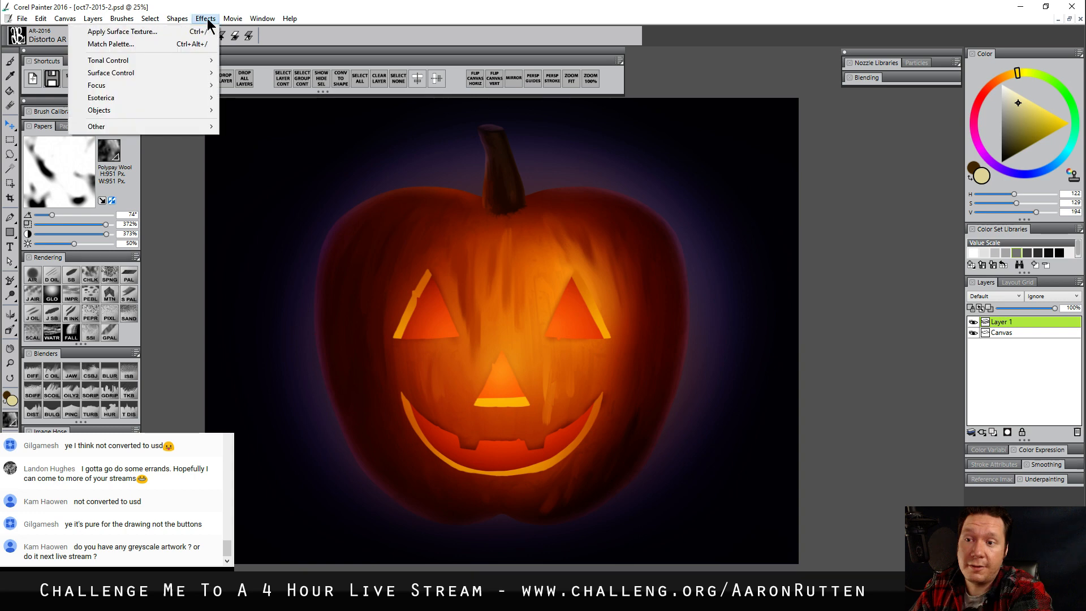
mouse_move(182, 85)
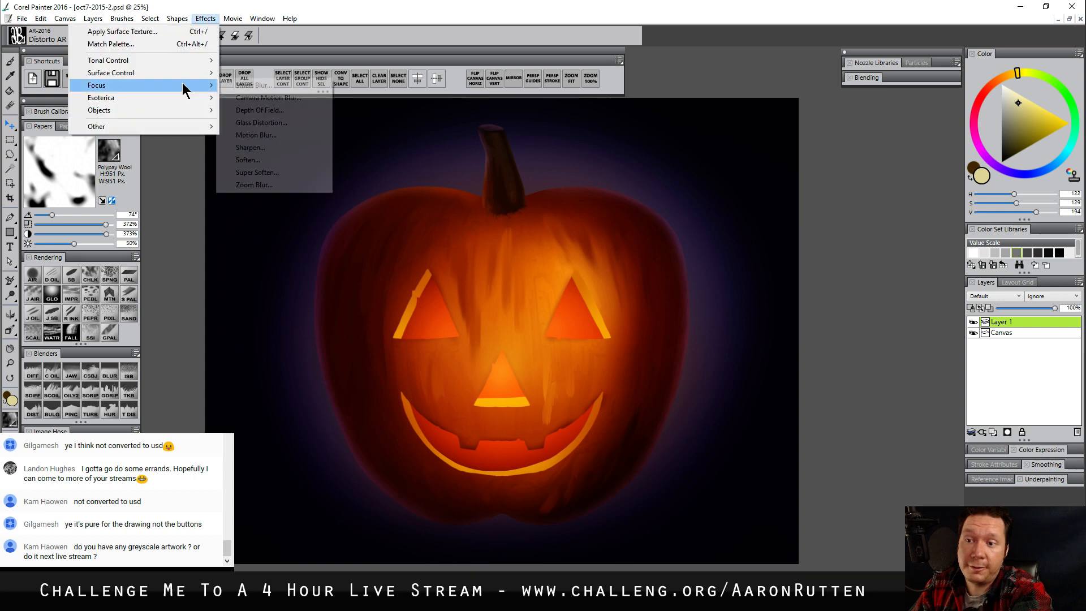
click(696, 390)
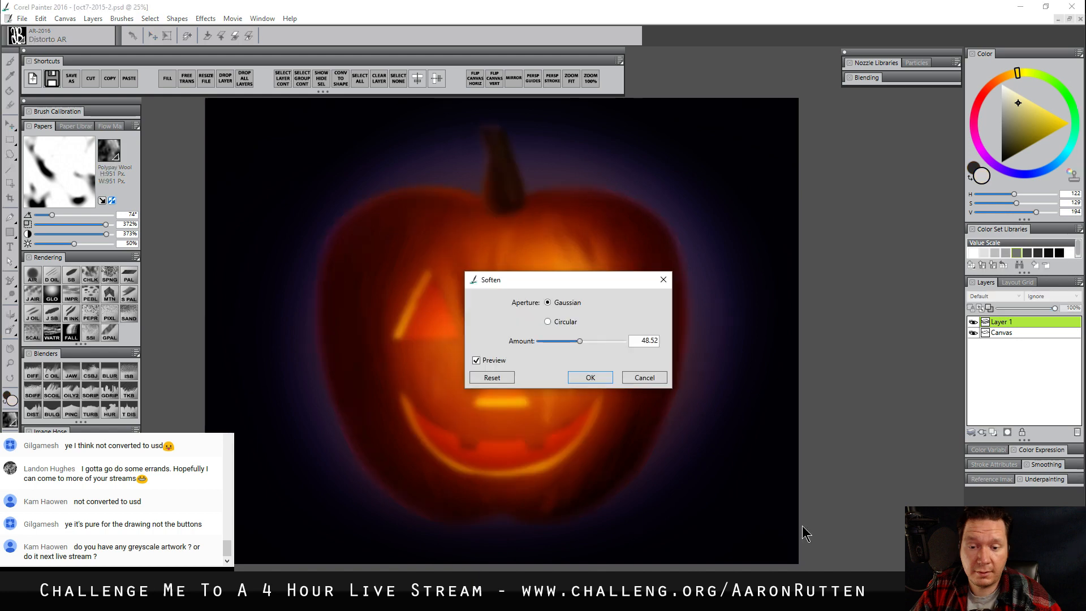
drag(563, 284, 744, 289)
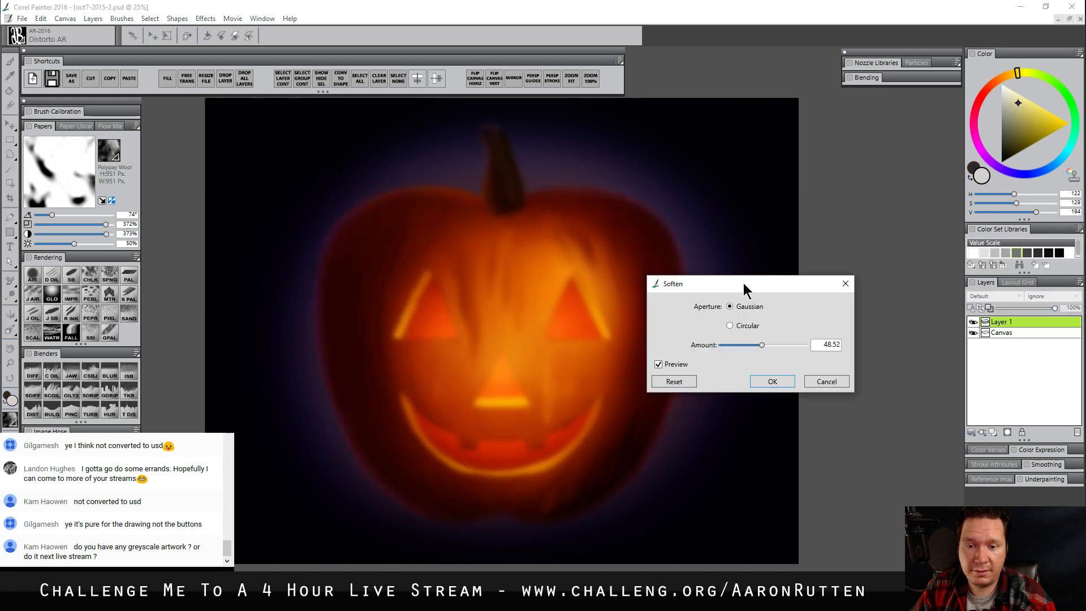
key(Return)
Add a mask to the softened layer and paint black over the pumpkin's center with Digital Airbrush CC at size 730.3
click(1008, 432)
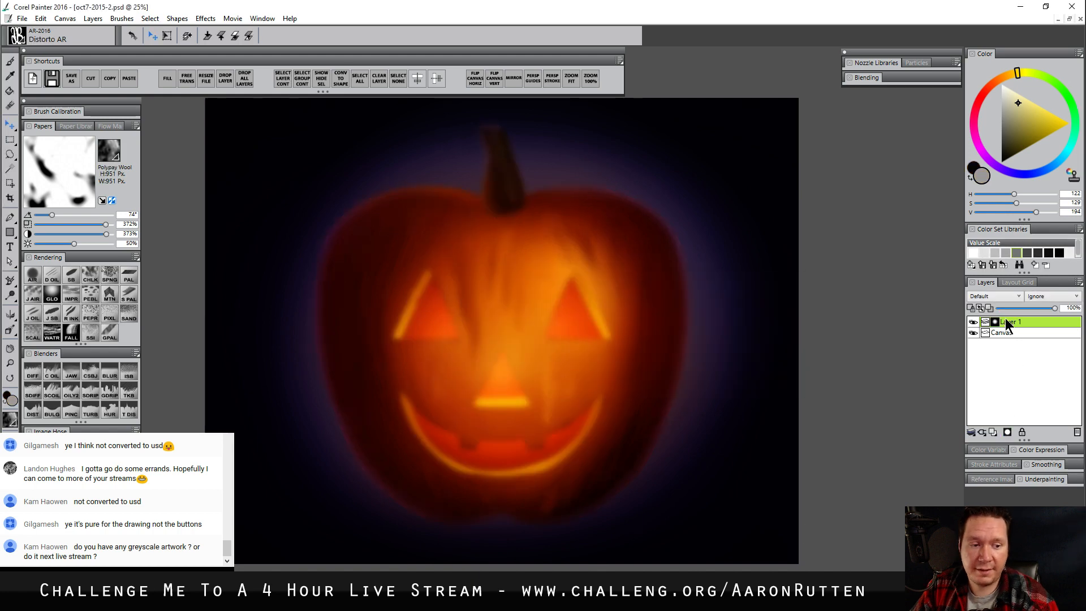
drag(1036, 213, 972, 218)
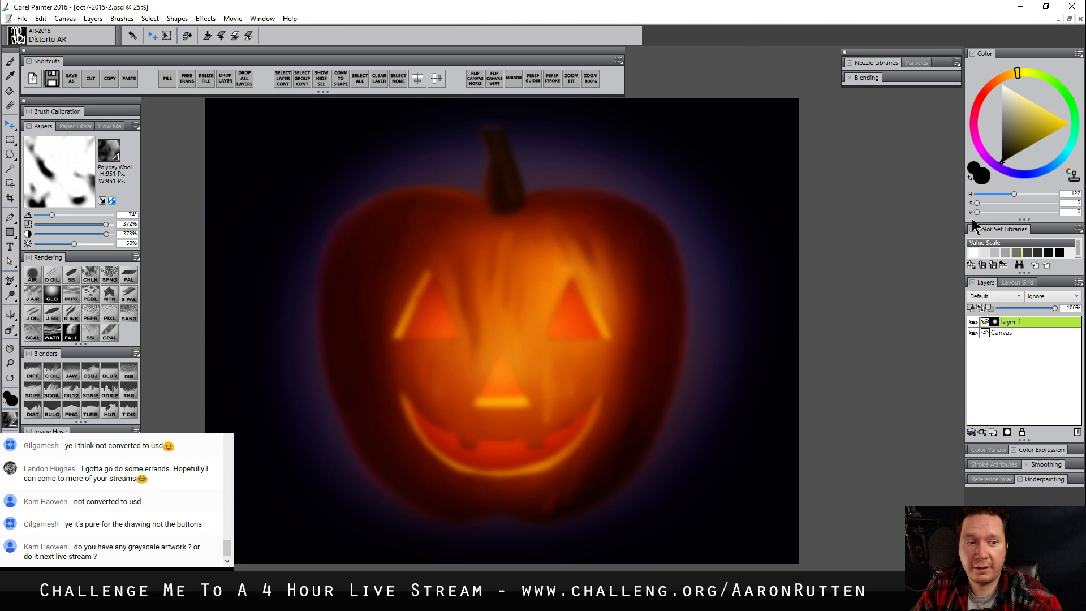
key(b)
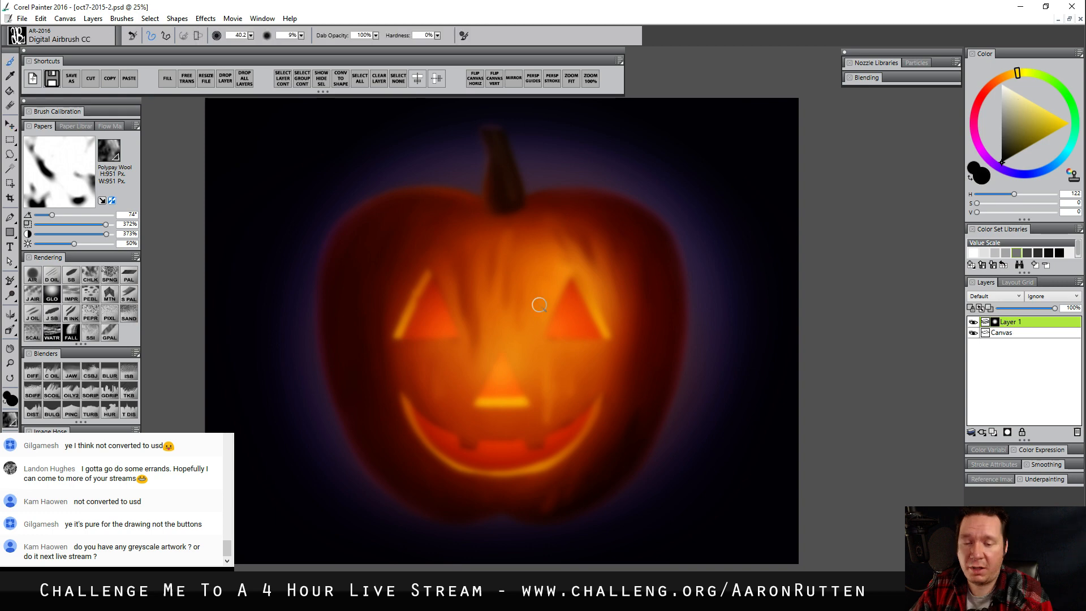
mouse_move(540, 305)
mouse_down()
mouse_move(526, 299)
mouse_move(539, 359)
mouse_move(678, 377)
mouse_up()
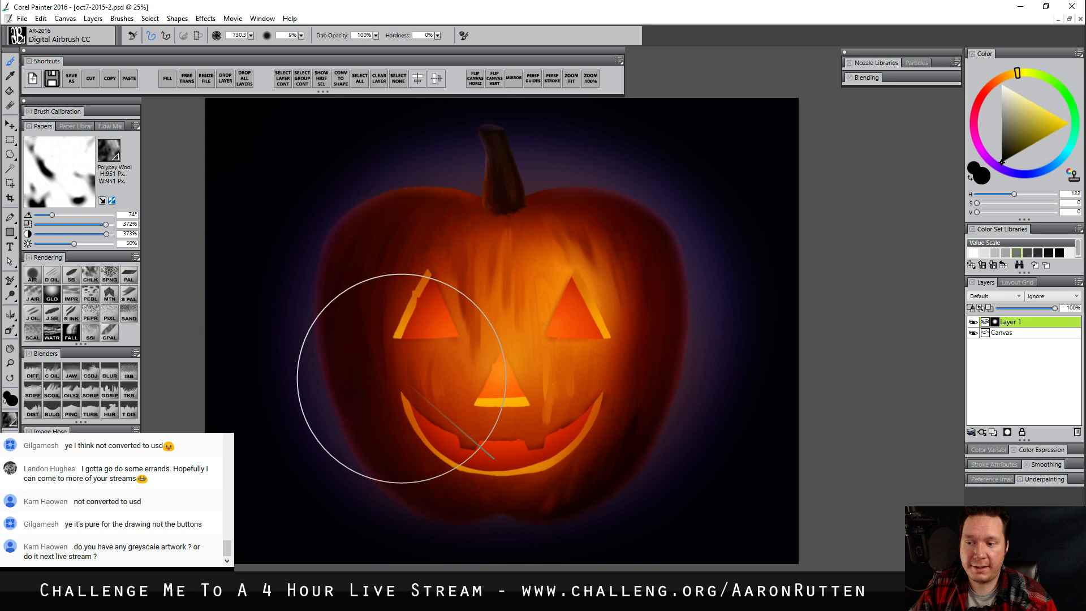
Examine the masked softening up close around the eyes, stem and outline, and compare the painting with the layer hidden and shown
ctrl+click(548, 315)
ctrl+click(576, 318)
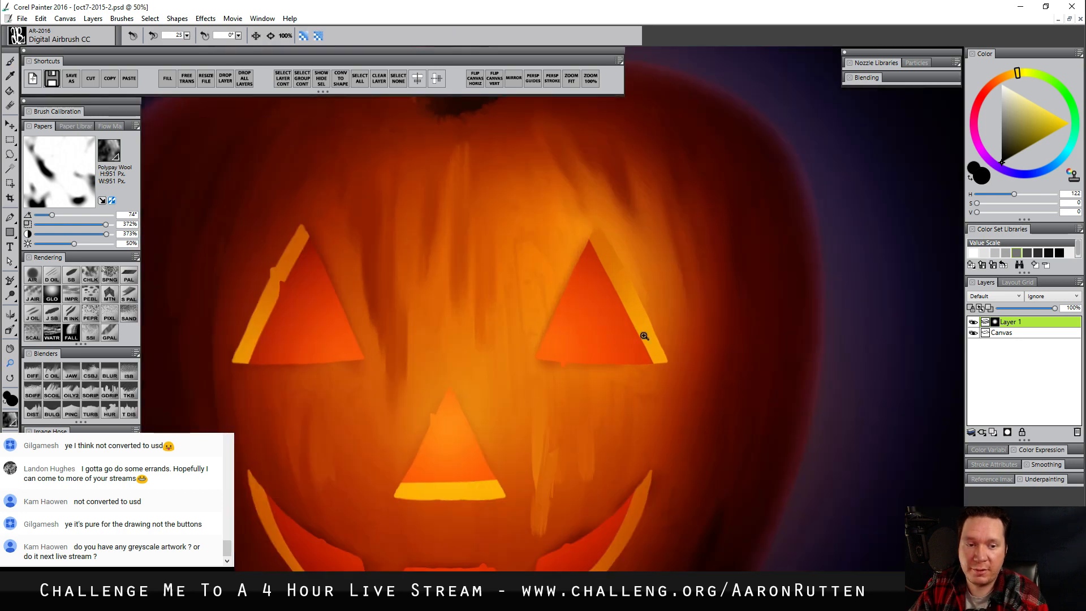
drag(689, 310, 665, 333)
drag(529, 110, 468, 223)
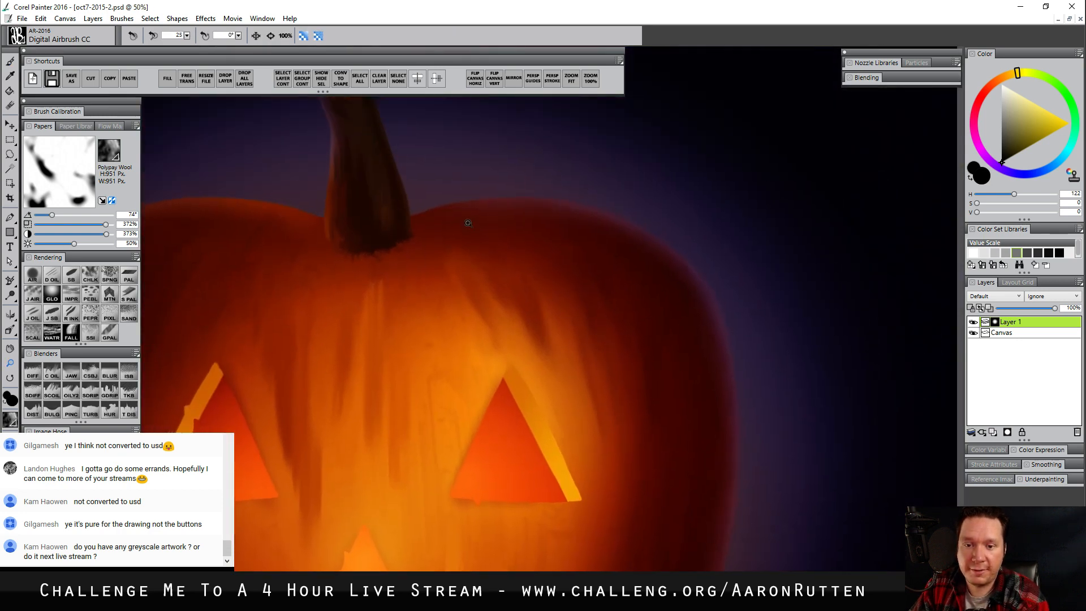
alt+click(493, 341)
alt+click(496, 345)
drag(500, 432, 562, 384)
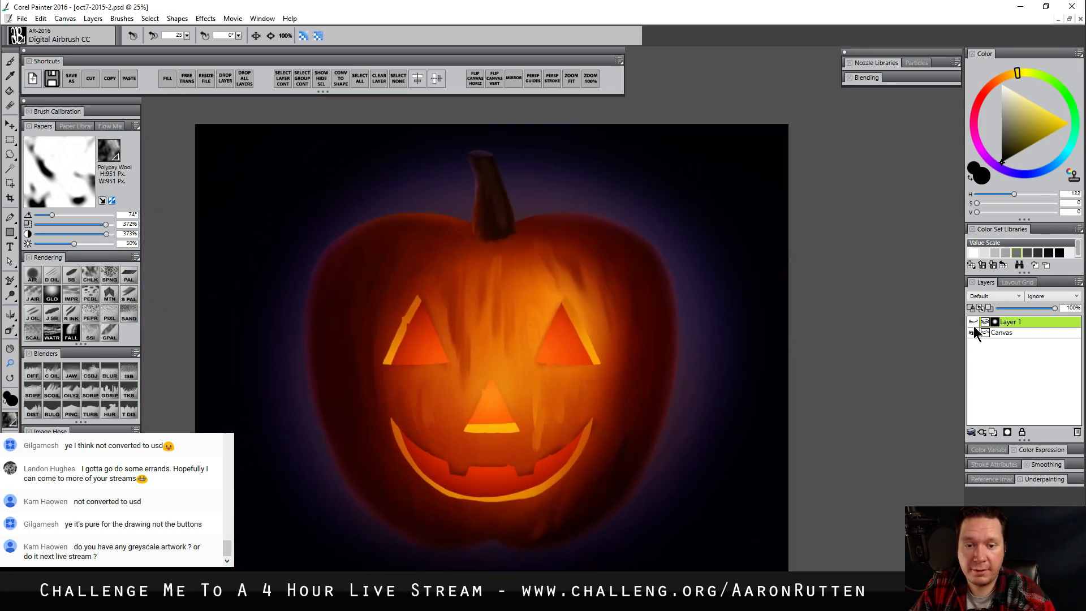
click(974, 322)
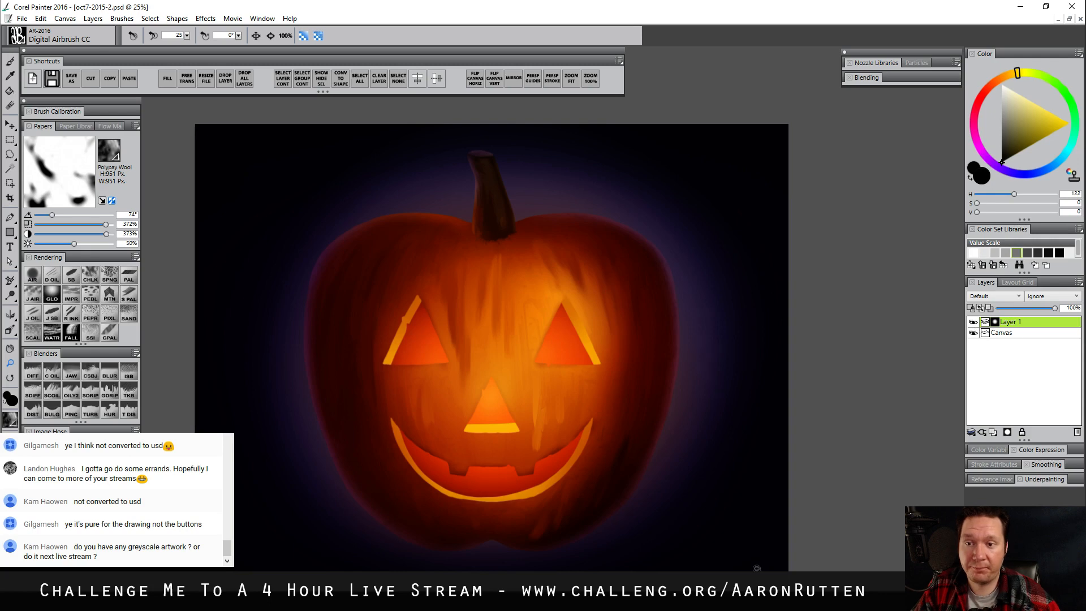
Merge the softened layer into the canvas and save the painting as a new Photoshop file, oct7-2015-3
key(ctrl+e)
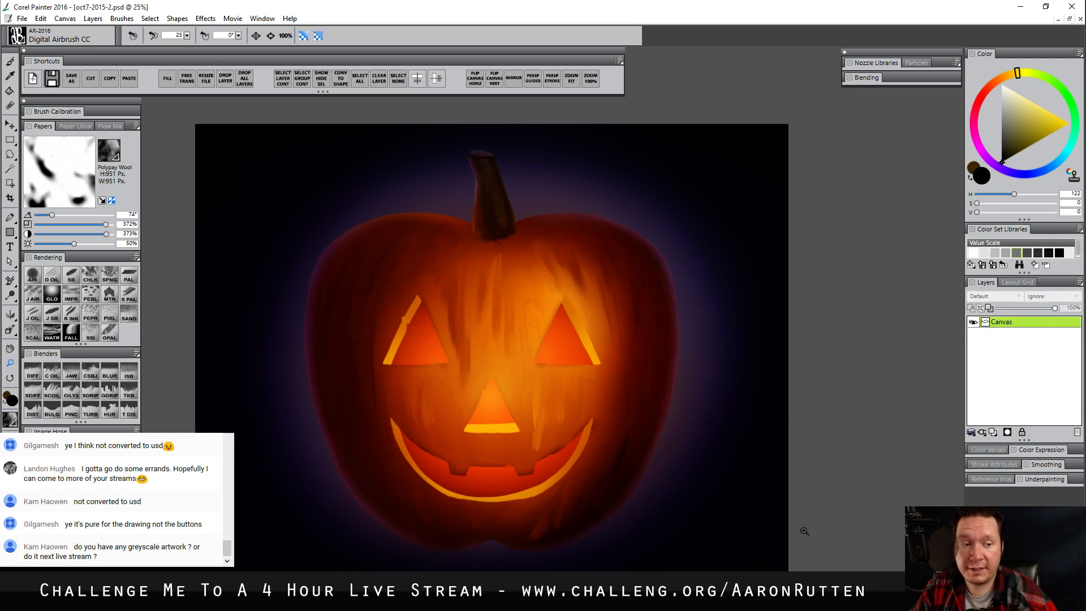
click(72, 80)
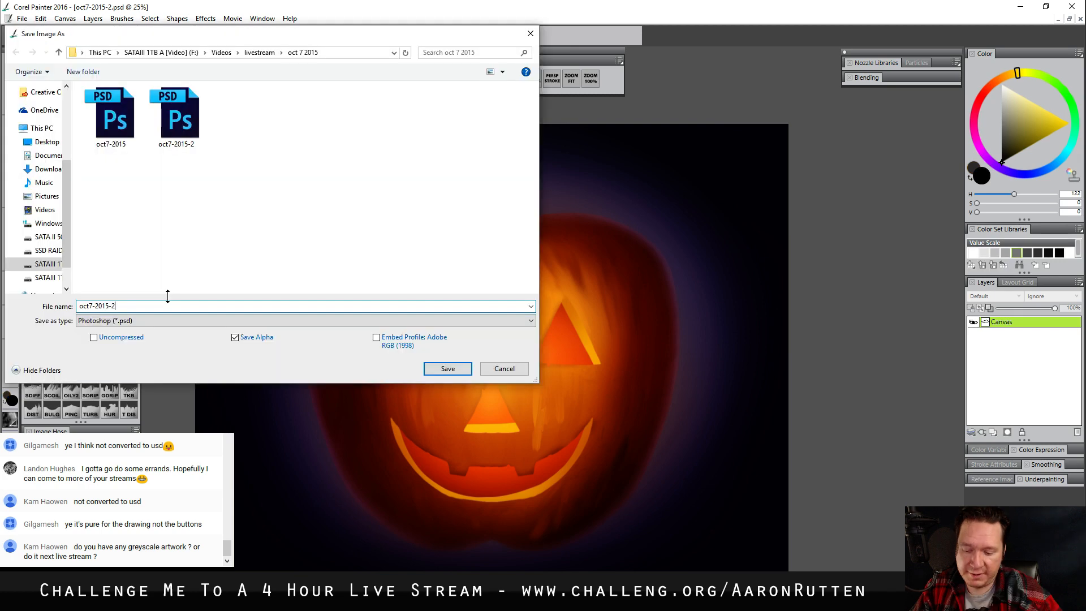
key(BackSpace)
text(3)
key(Return)
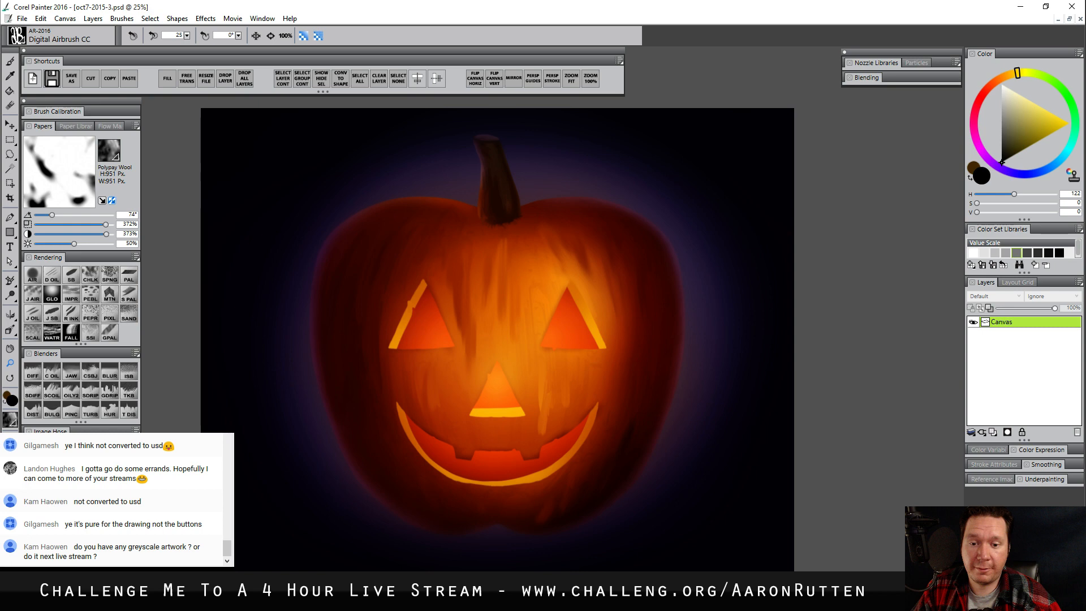
Add a new layer named overlay and set its composite method to Overlay
drag(613, 444, 617, 438)
key(ctrl+shift+n)
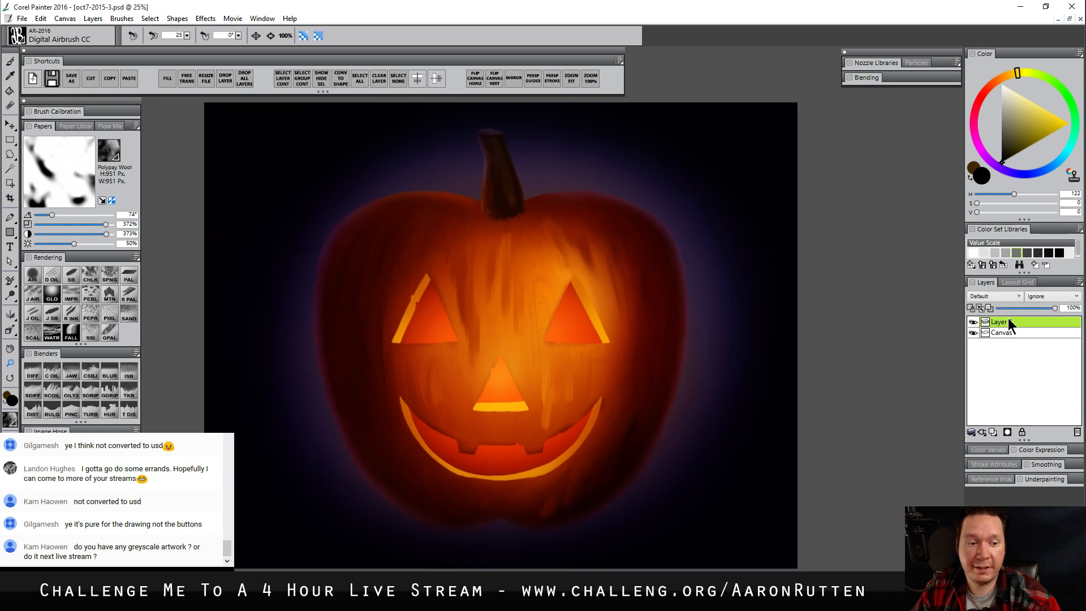
double_click(1009, 320)
text(overl)
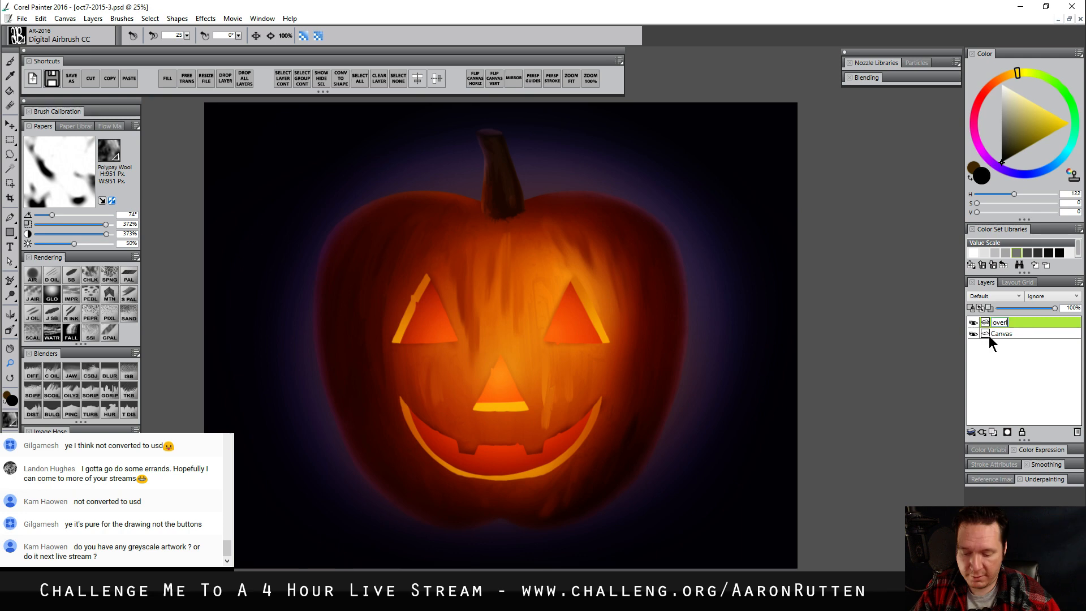
click(995, 296)
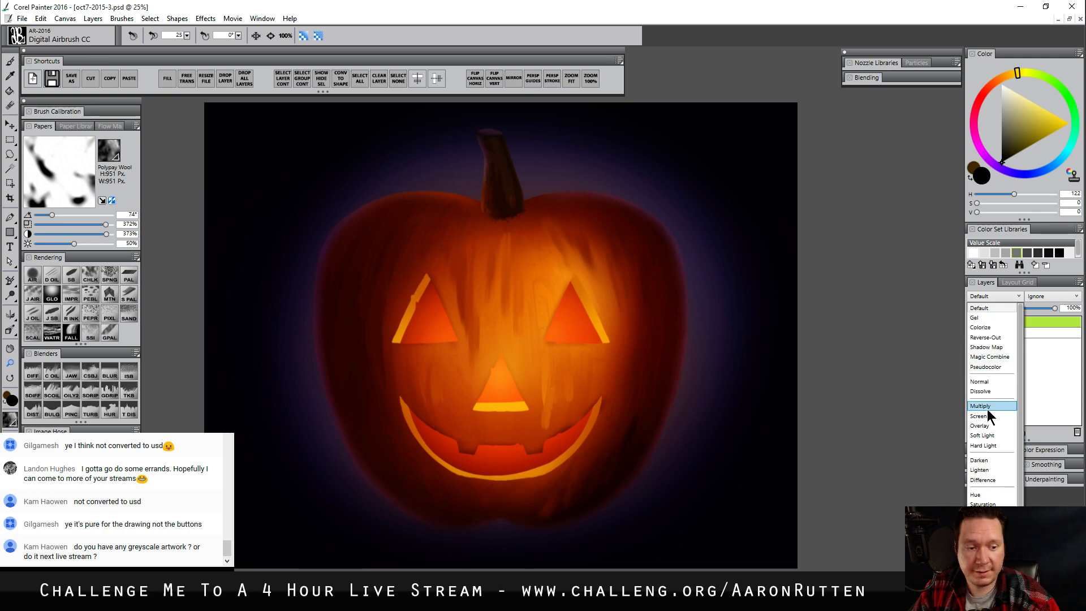
click(980, 425)
Fill the overlay layer with a saturated green of H 180, S 221, V 105
click(1074, 112)
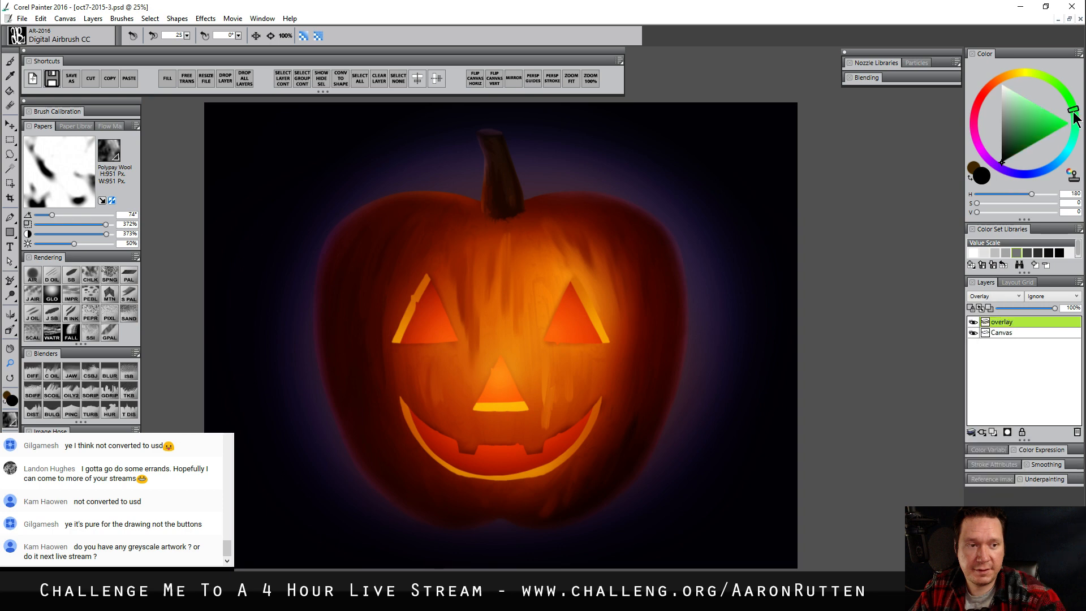
click(1050, 130)
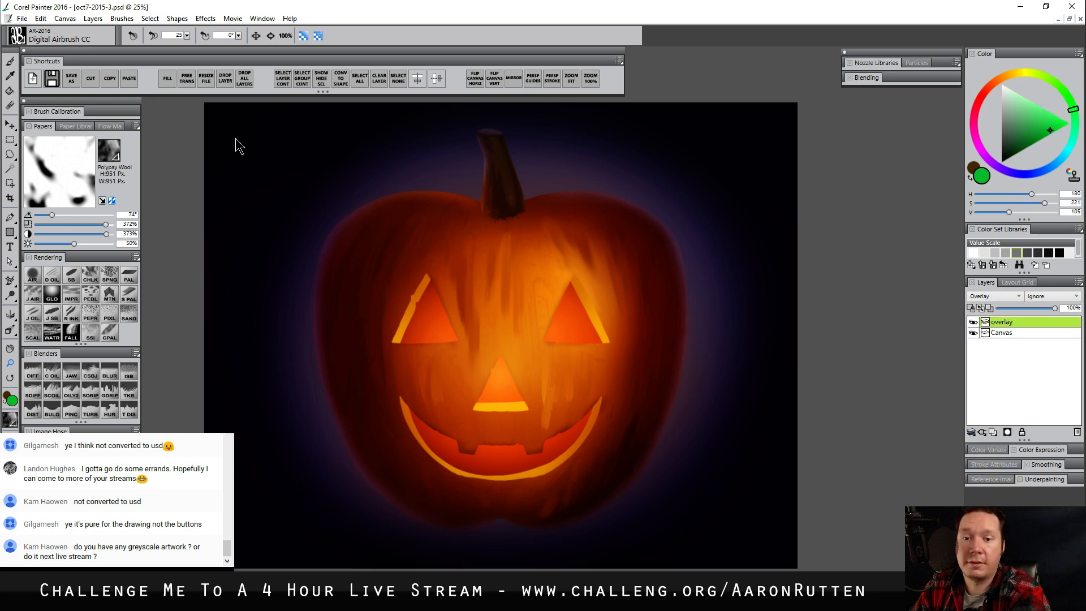
click(168, 79)
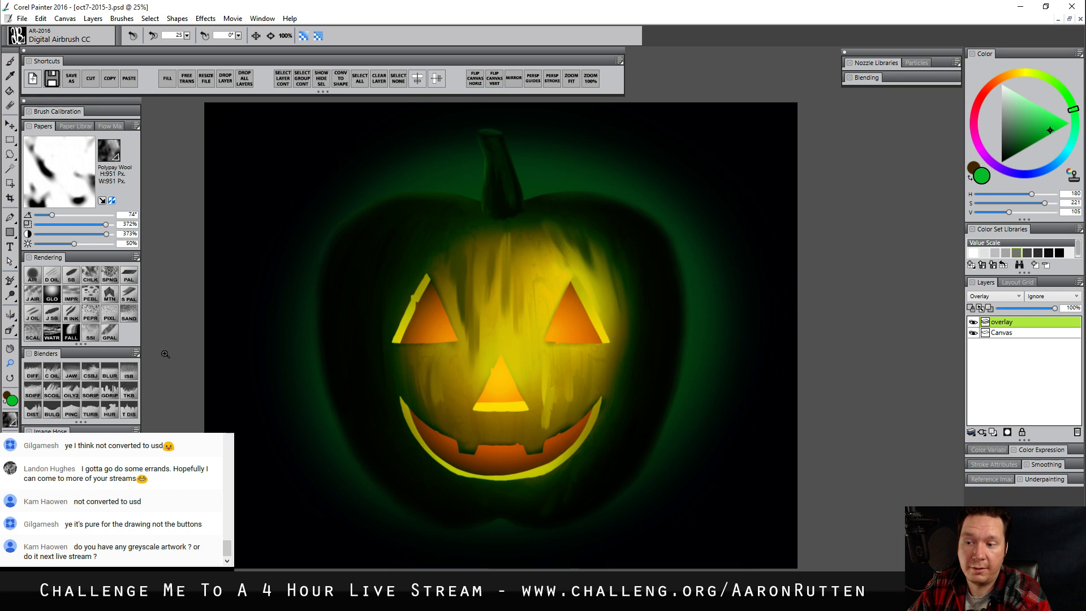
Mask the green overlay away from the pumpkin's center with Digital Airbrush CC at size 749.9, and compare the layer hidden and shown
key(b)
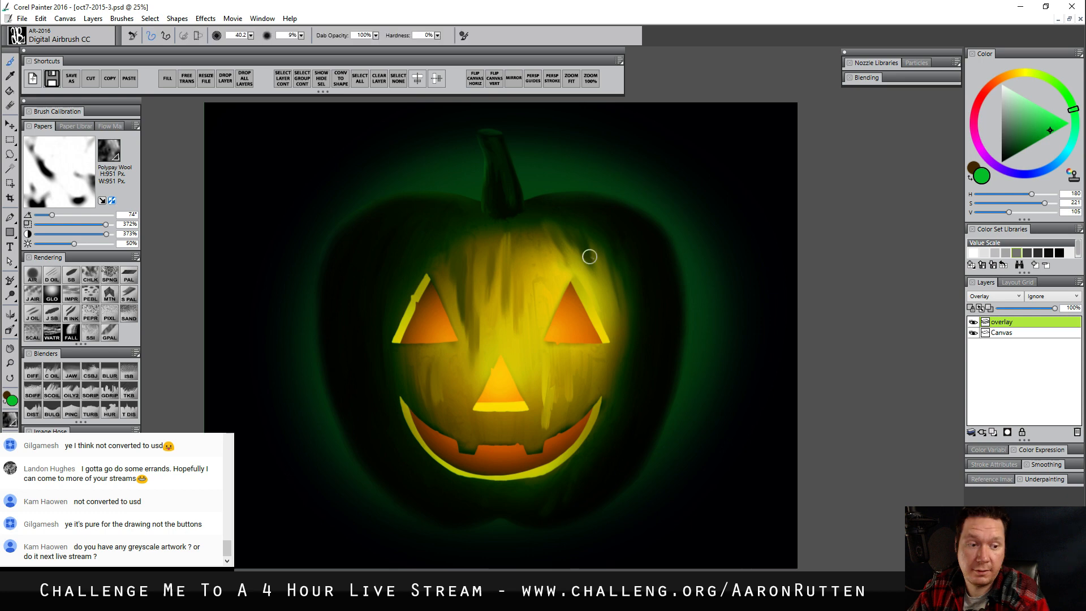
key(ctrl+shift+m)
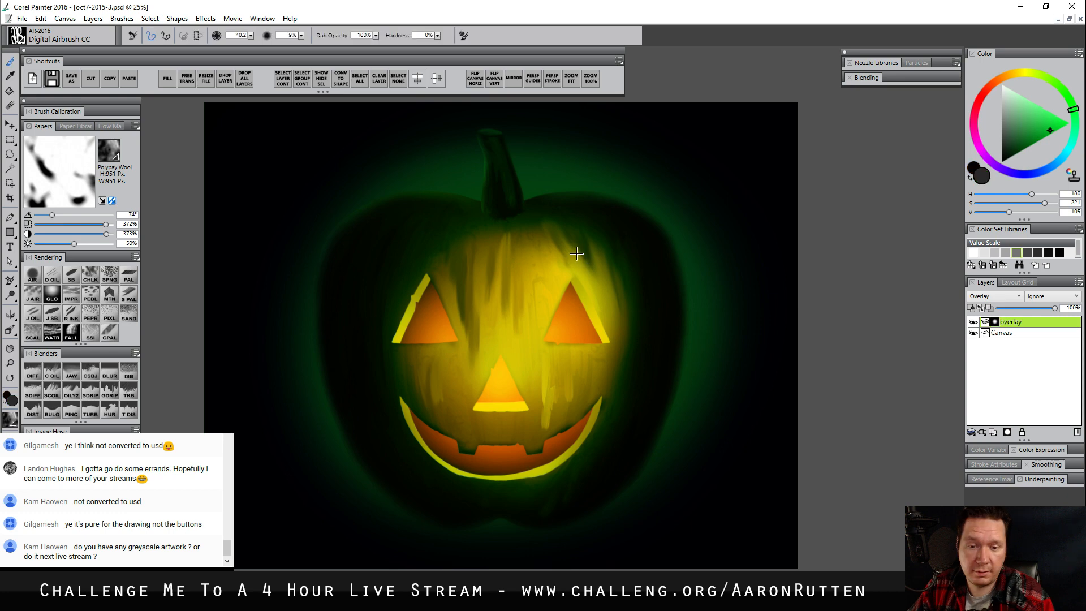
drag(577, 254, 513, 339)
mouse_move(501, 352)
mouse_down()
mouse_move(531, 412)
mouse_move(581, 337)
mouse_move(373, 313)
mouse_move(659, 276)
mouse_up()
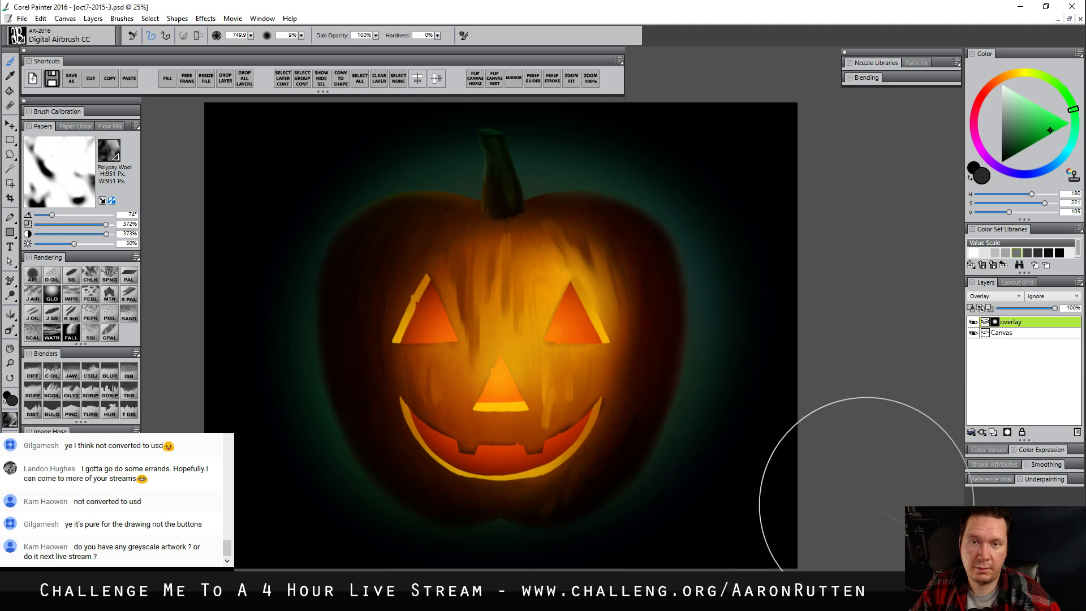
click(973, 324)
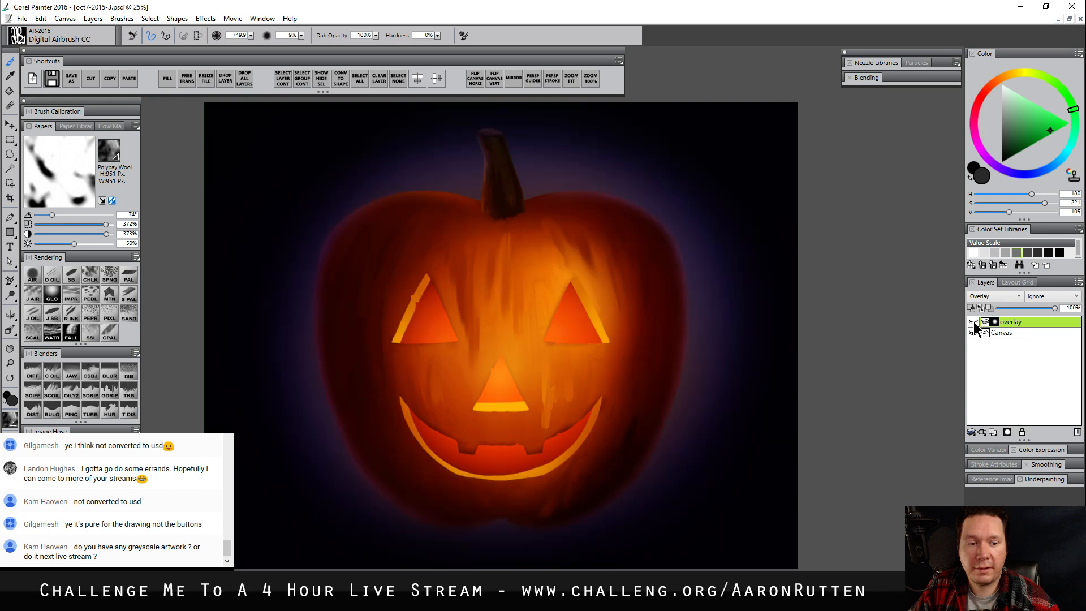
click(974, 324)
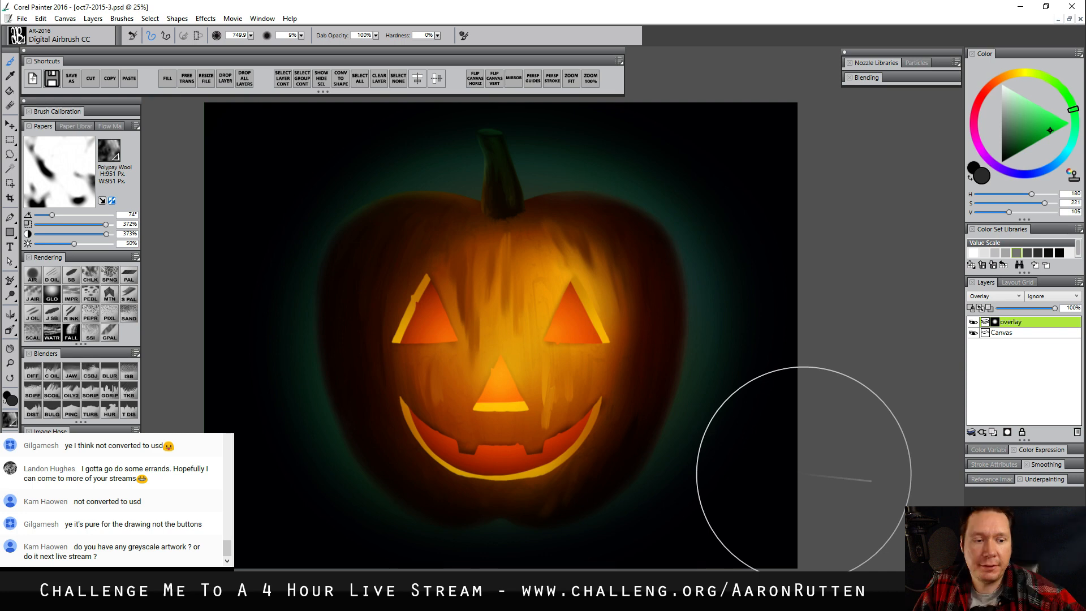
Soften the skin streak beside the nose on the canvas with Diffuse Blur AR at size 92.8
click(1012, 333)
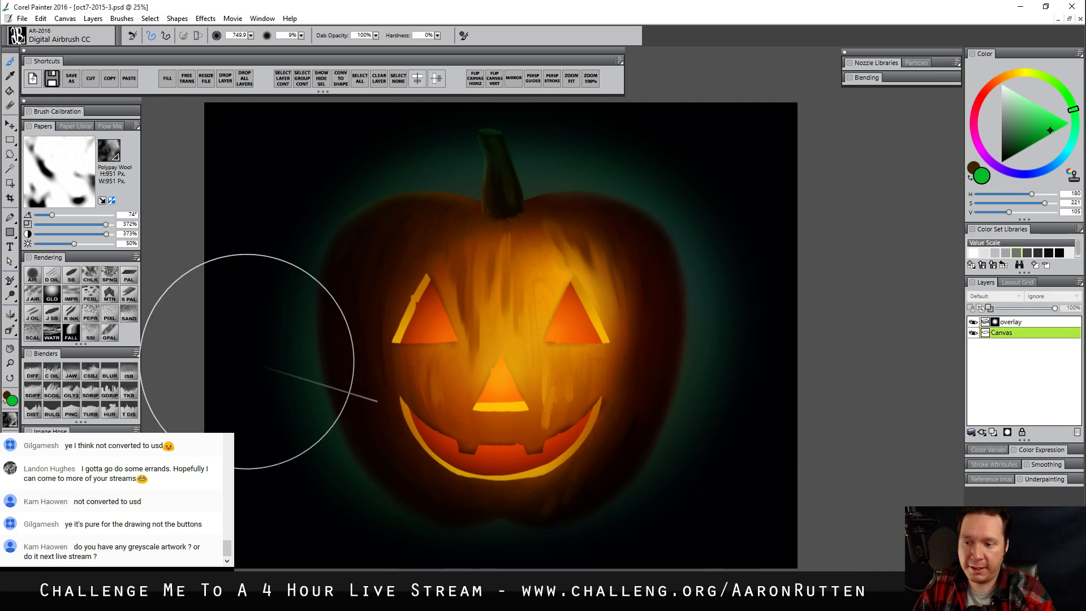
click(32, 372)
drag(553, 406, 555, 418)
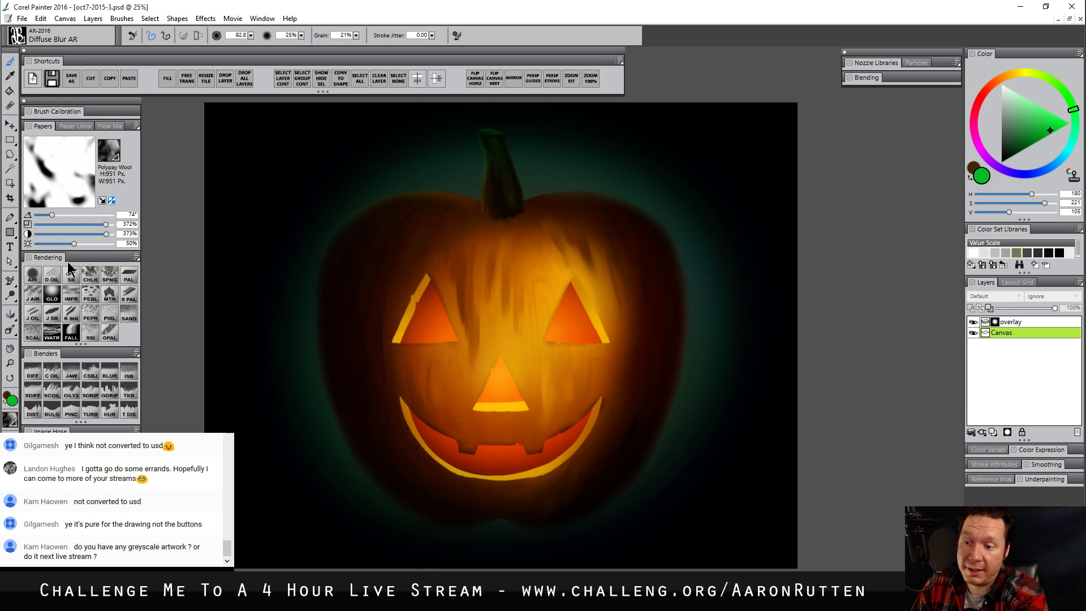
Dab dark orange between the eyes on the canvas with Detail Oils Brush AR at size 7.2, and hide the overlay layer
click(51, 275)
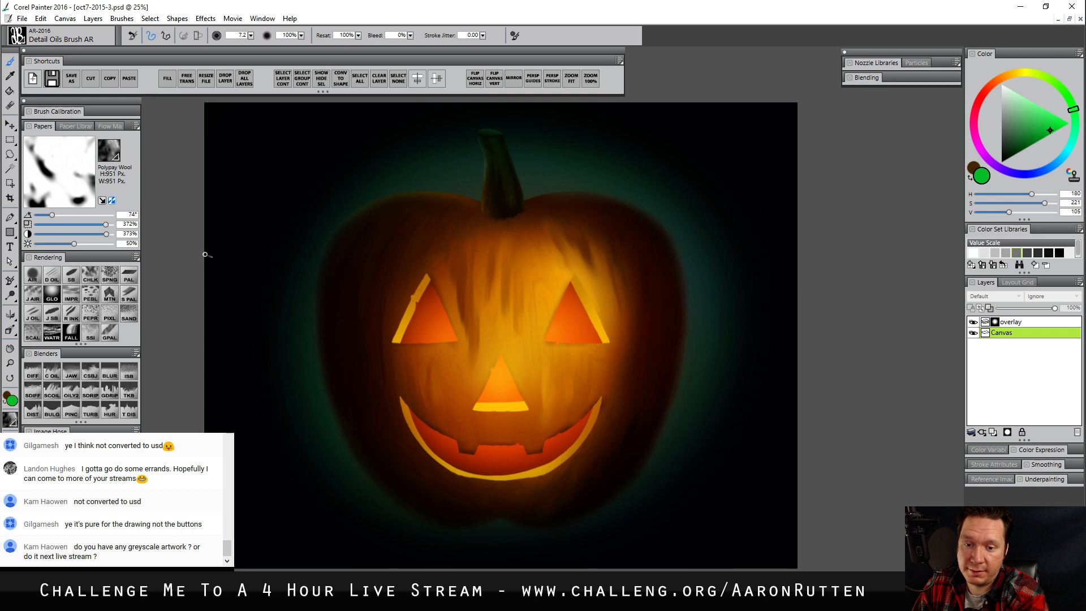
alt+click(501, 312)
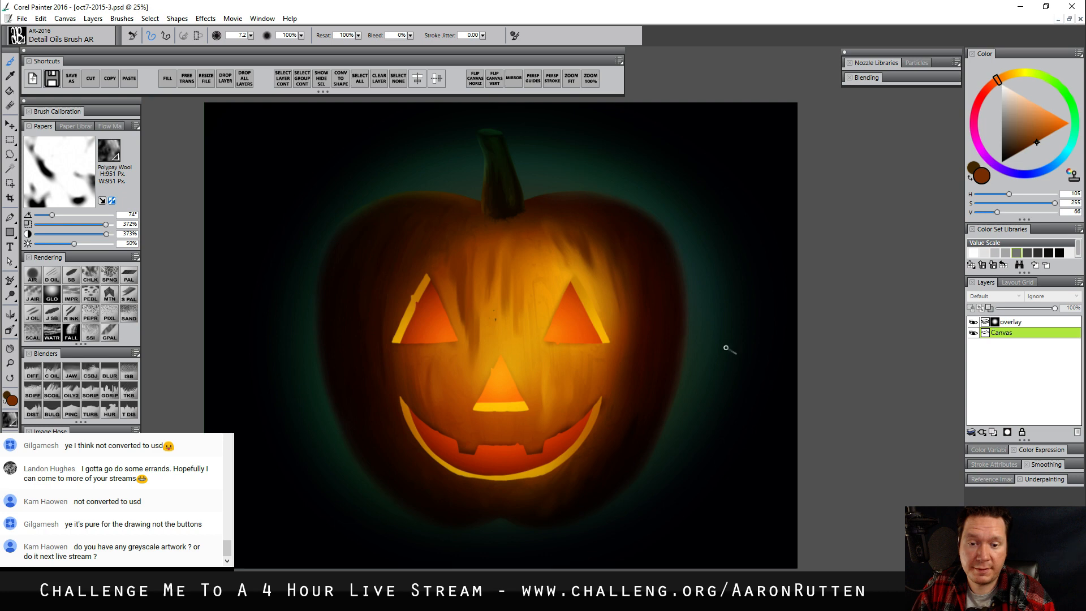
click(973, 322)
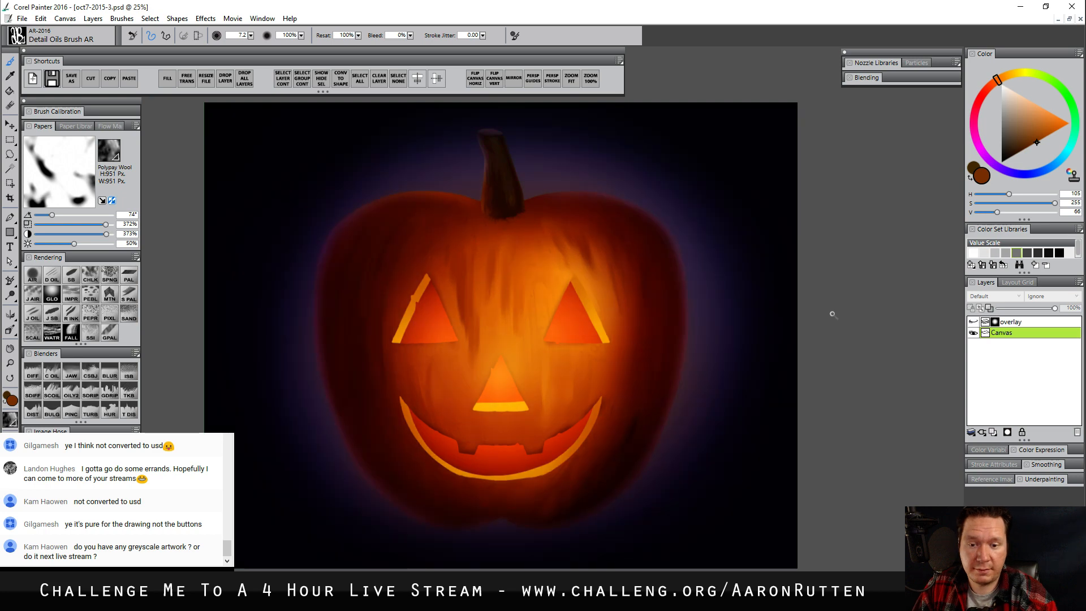
Dab small dark orange and dark red speckles on the pumpkin skin between the eyes and around the nose with Detail Oils Brush AR
alt+click(472, 293)
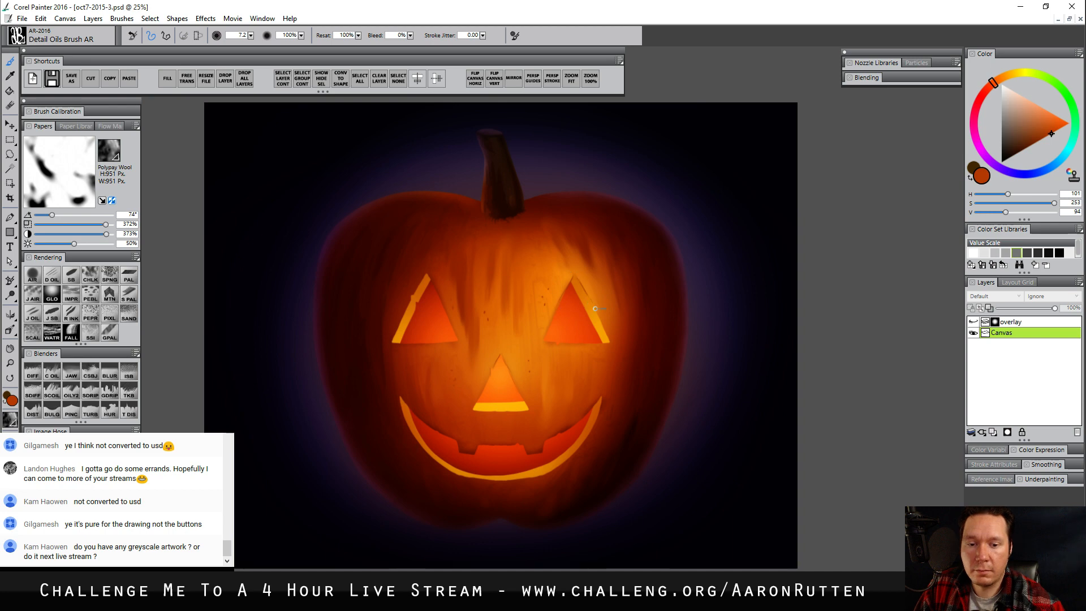
alt+click(426, 276)
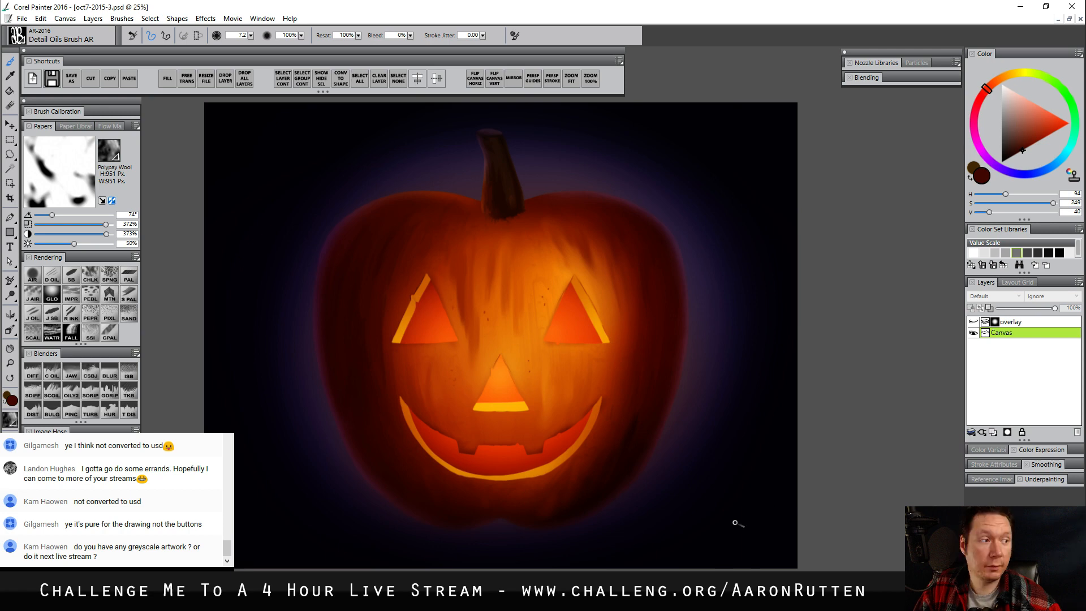
Paint bright yellow highlights of H 120, S 255, V 128 along the carved edges of the eyes, nose and mouth
alt+click(501, 406)
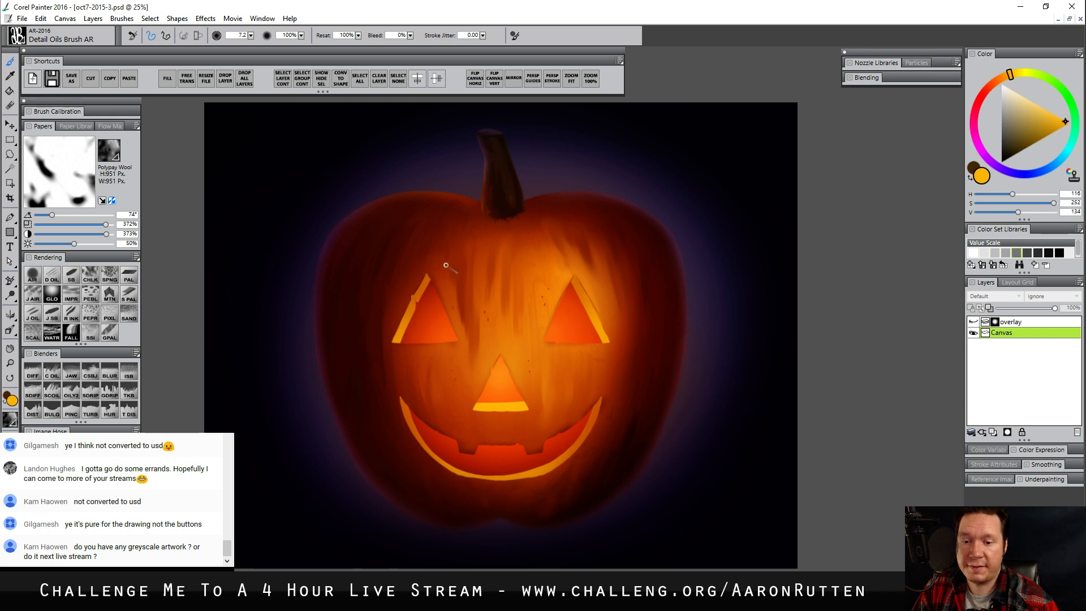
click(1015, 74)
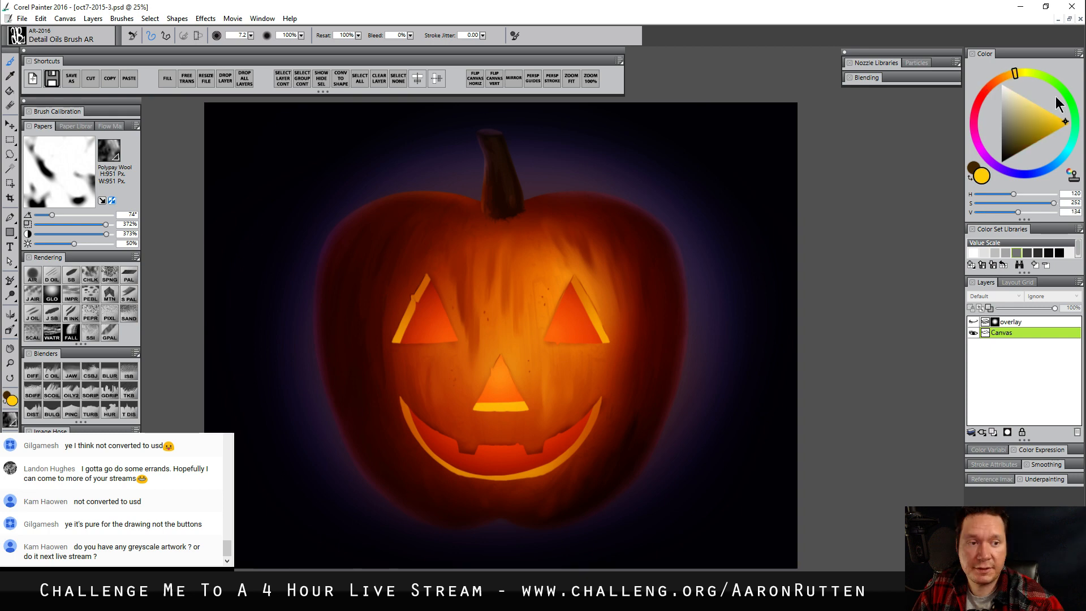
click(1056, 96)
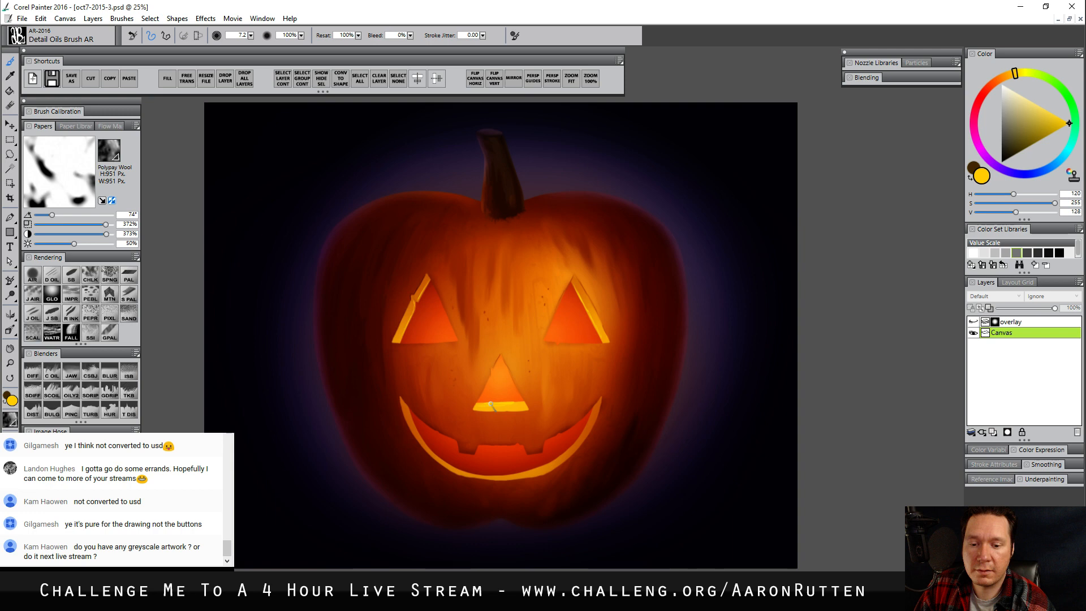
click(1054, 115)
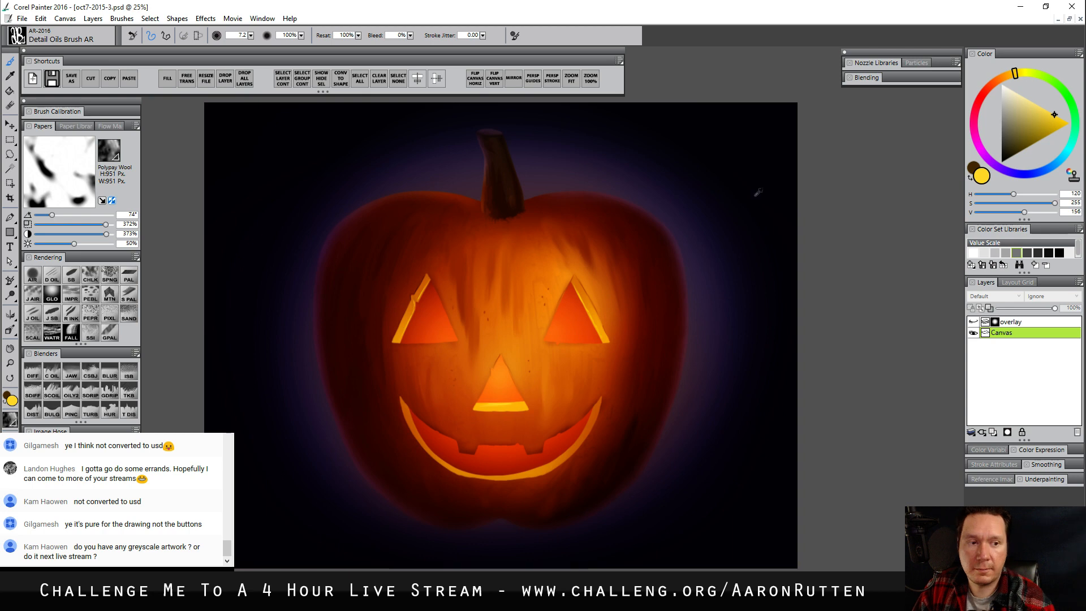
click(1069, 123)
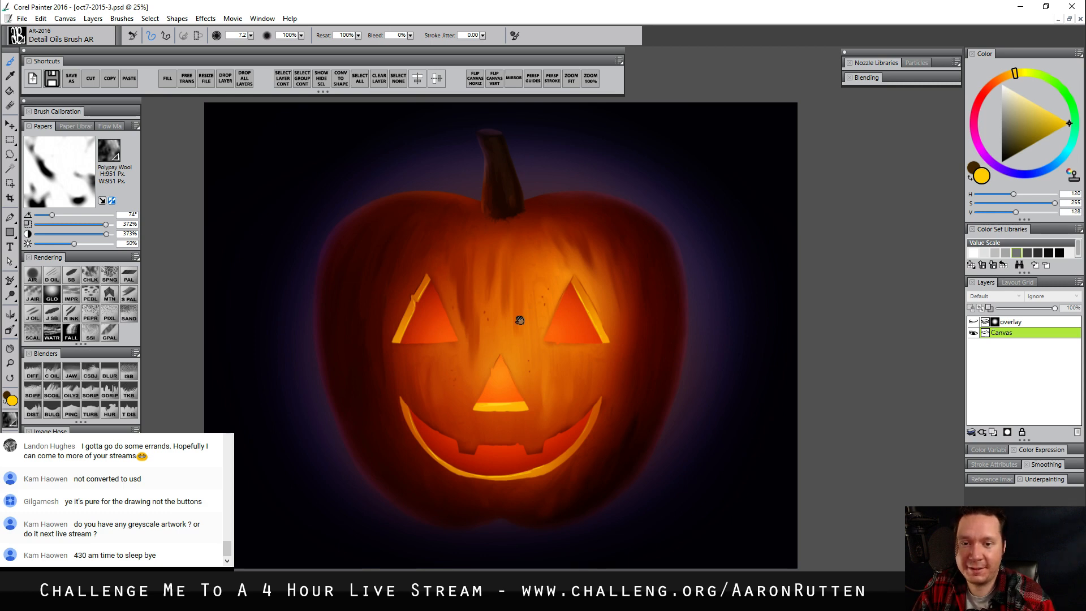
drag(519, 320, 515, 304)
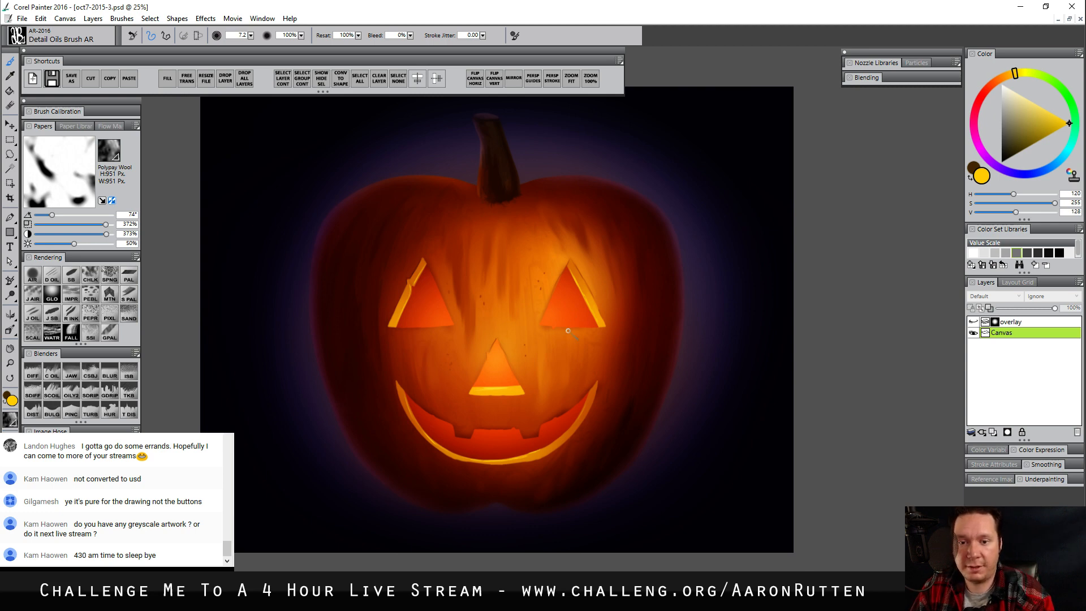
mouse_move(562, 404)
mouse_down()
mouse_move(571, 384)
mouse_move(559, 443)
mouse_up()
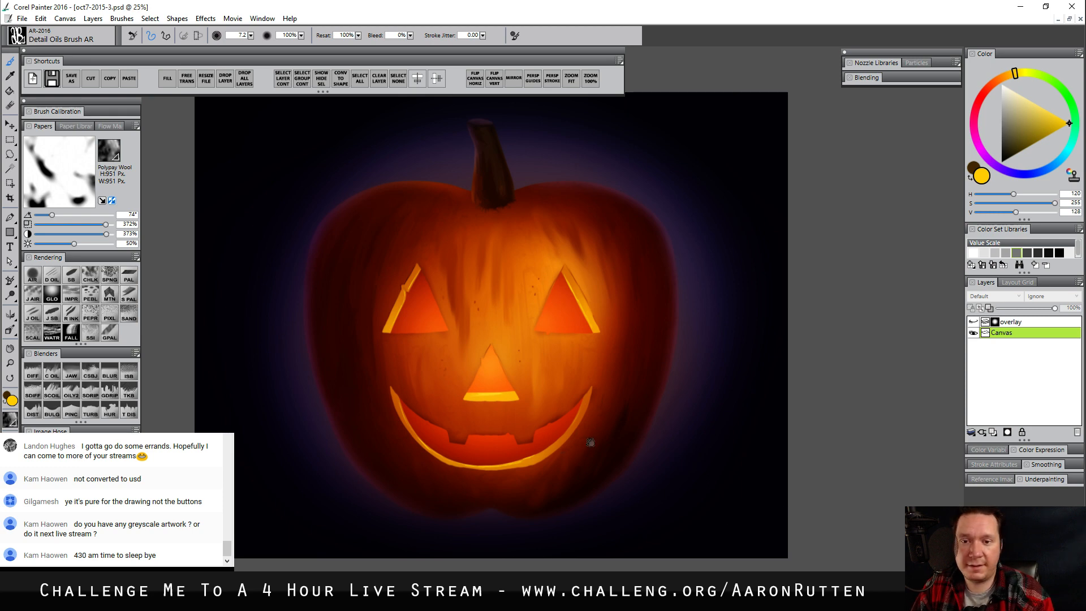
drag(589, 444, 595, 435)
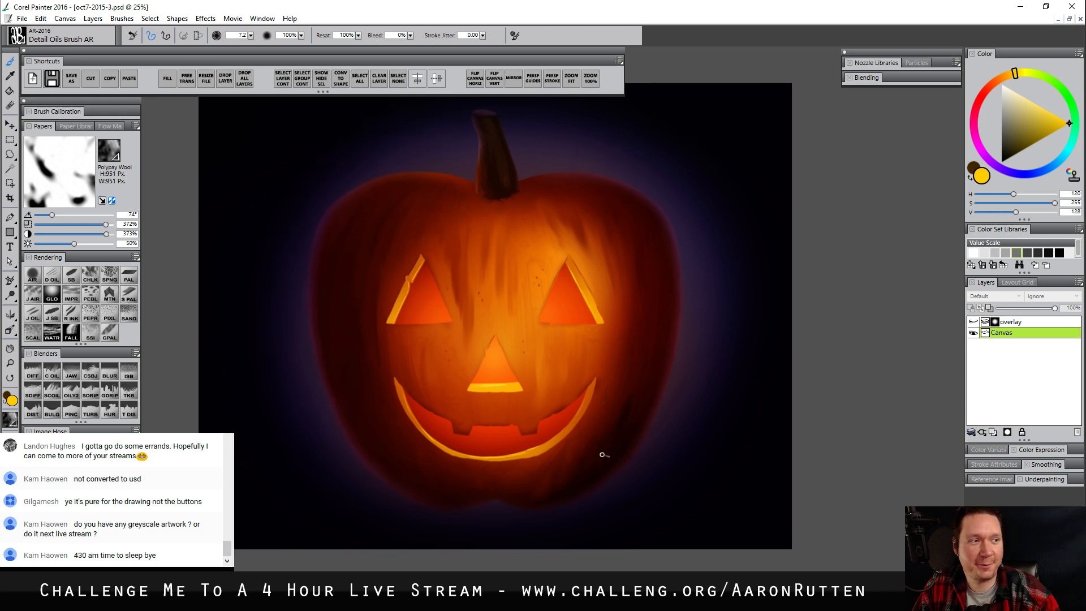